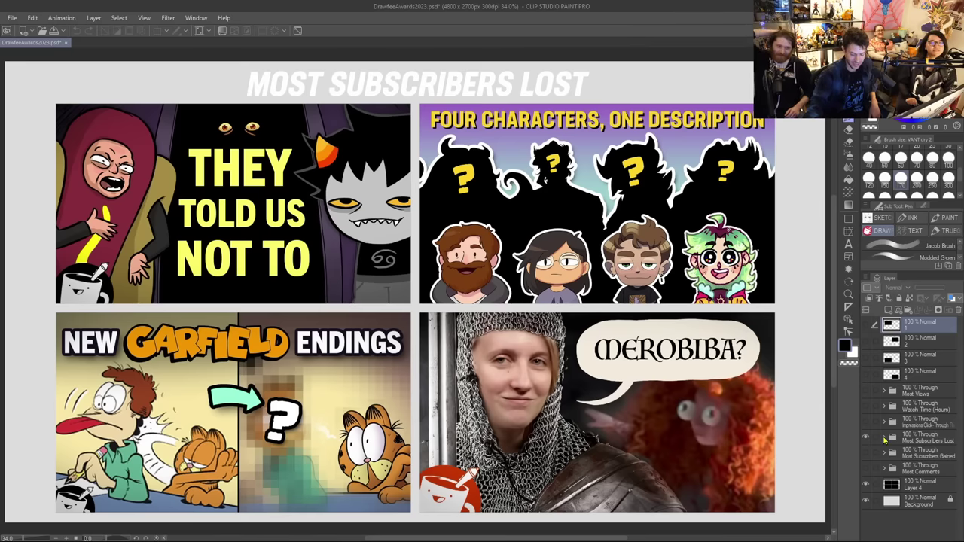
# Step: In the Most Subscribers Lost group, show the 62% Multiply shading layer and reveal number layers 1 to 4 in order
pyautogui.click(885, 440)
pyautogui.scroll(-3, 880, 435)
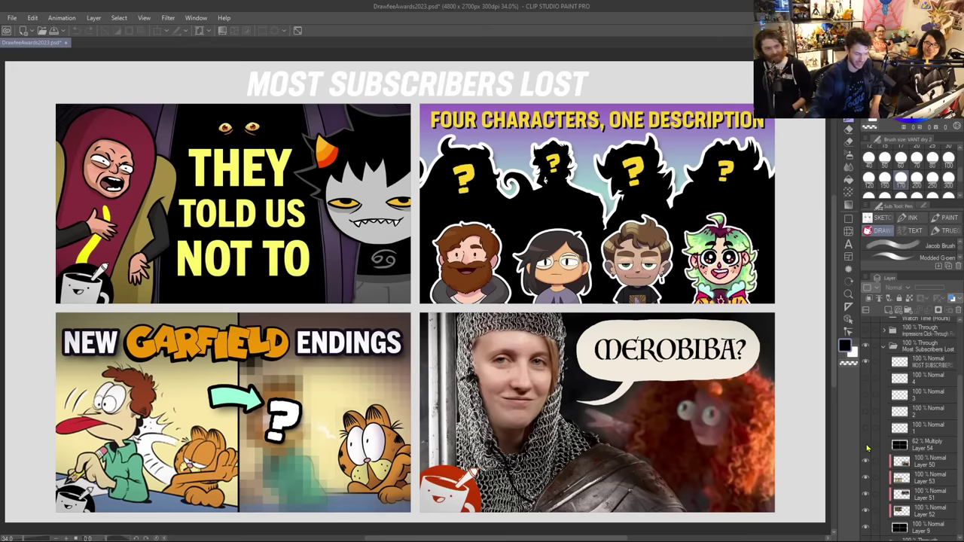
pyautogui.click(866, 445)
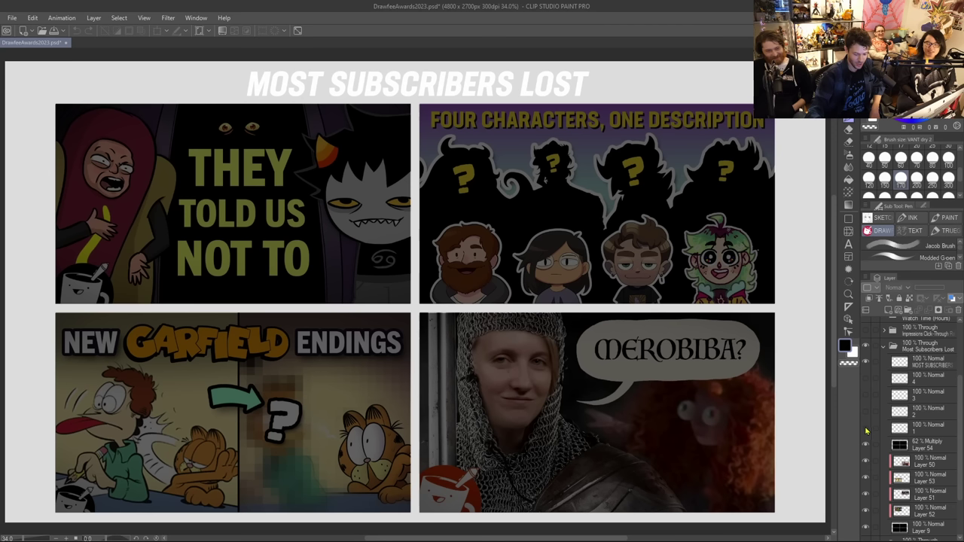
pyautogui.click(866, 428)
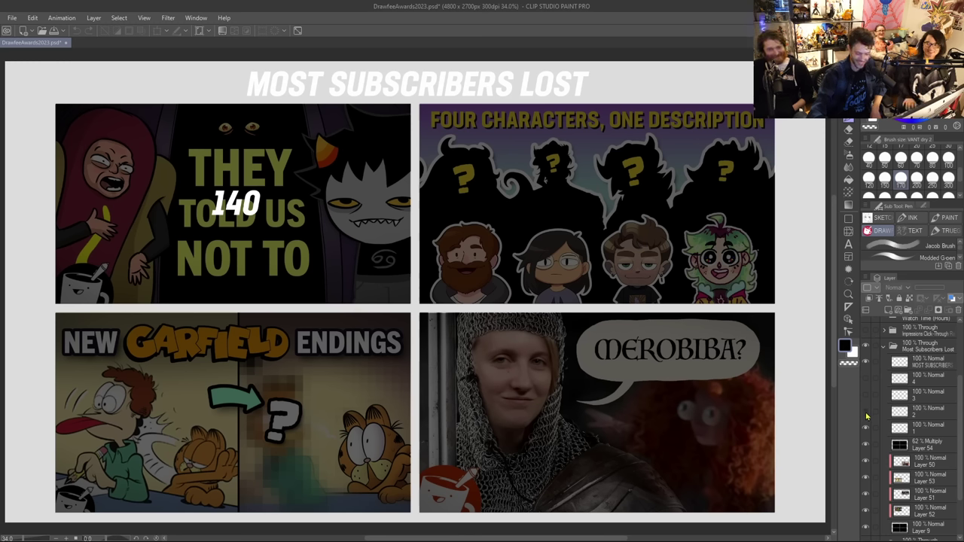
pyautogui.click(865, 411)
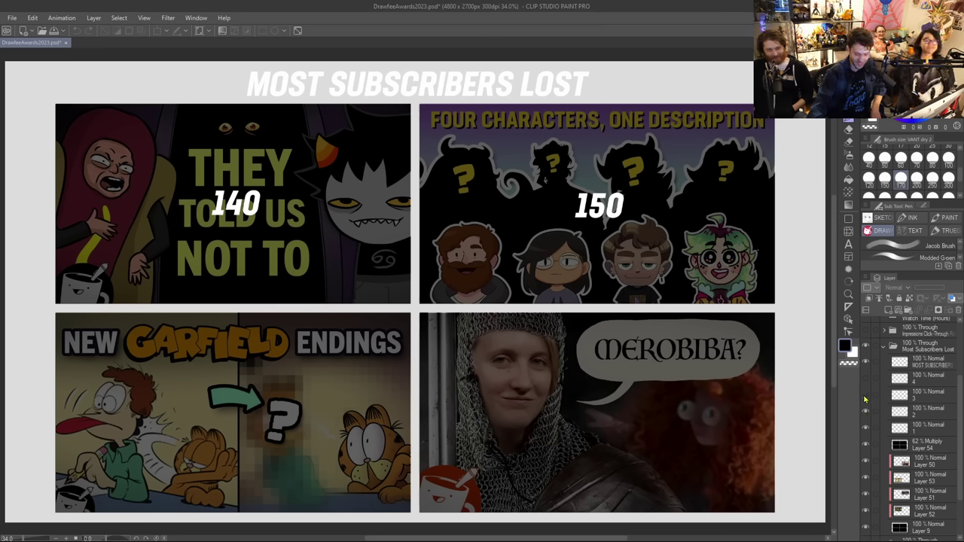
pyautogui.click(866, 396)
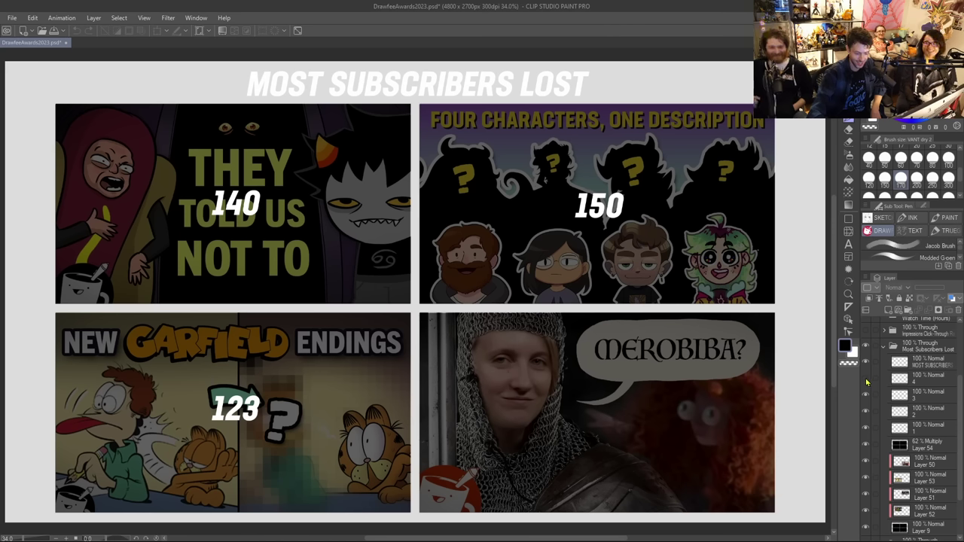
pyautogui.click(865, 379)
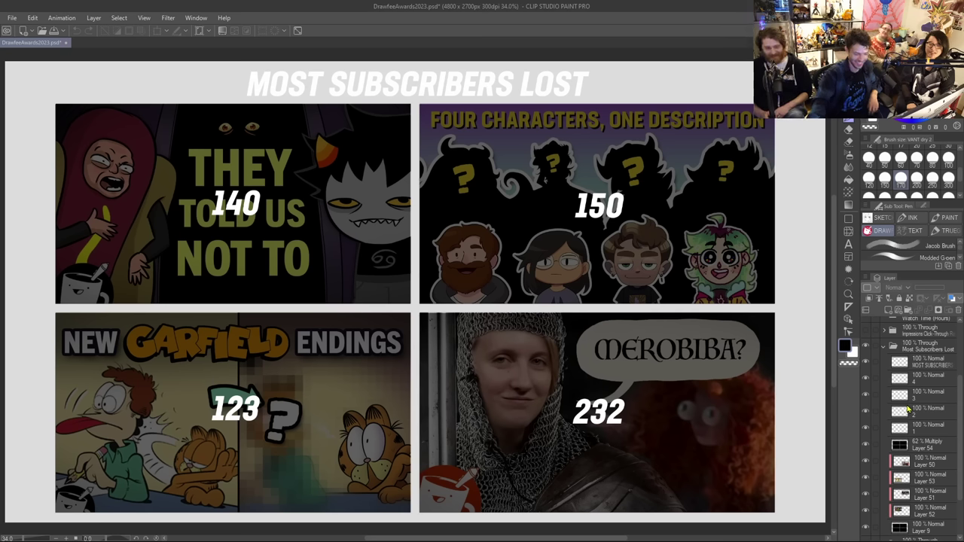
# Step: Turn the black cover layers 1 to 4 back on and switch the visible category from Most Subscribers Lost to Impressions Click-Through
pyautogui.click(886, 347)
pyautogui.moveTo(865, 374); pyautogui.dragTo(866, 326)
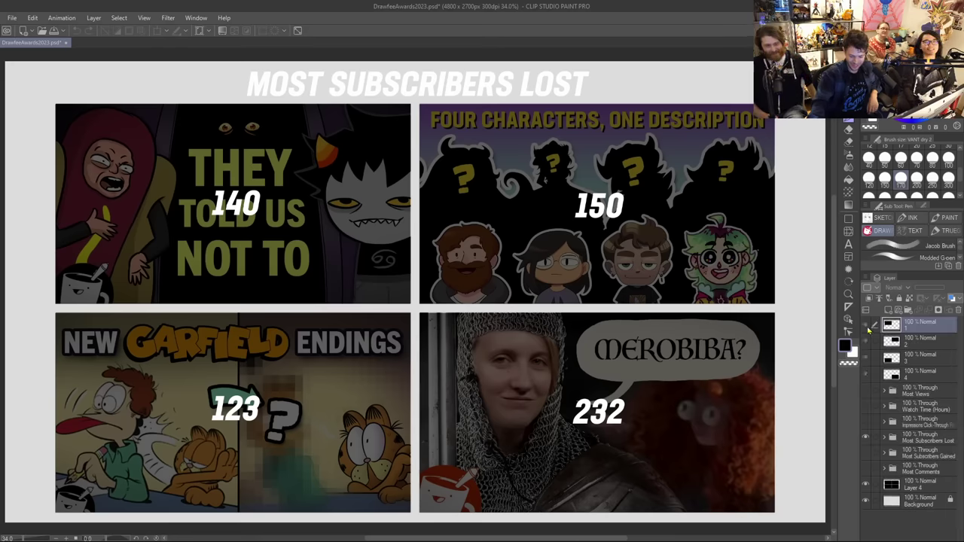
pyautogui.click(866, 438)
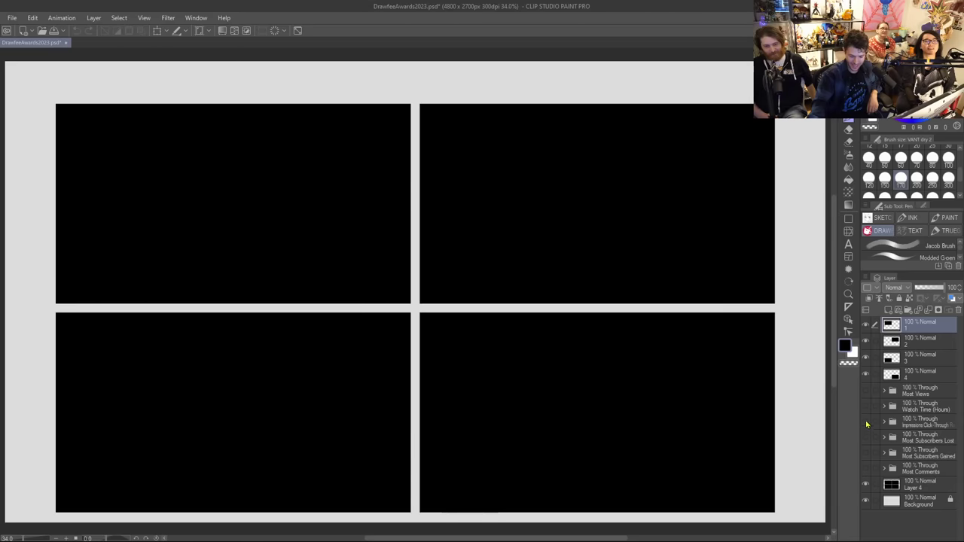
pyautogui.click(866, 423)
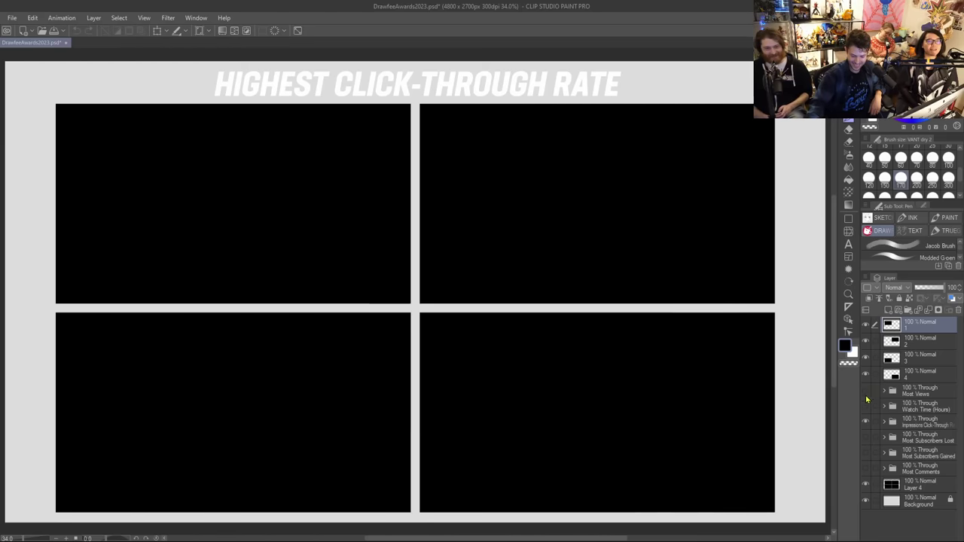
# Step: Expand the Impressions Click-Through group and hide black cover layers 1 to 4 one at a time to uncover its thumbnails
pyautogui.click(884, 423)
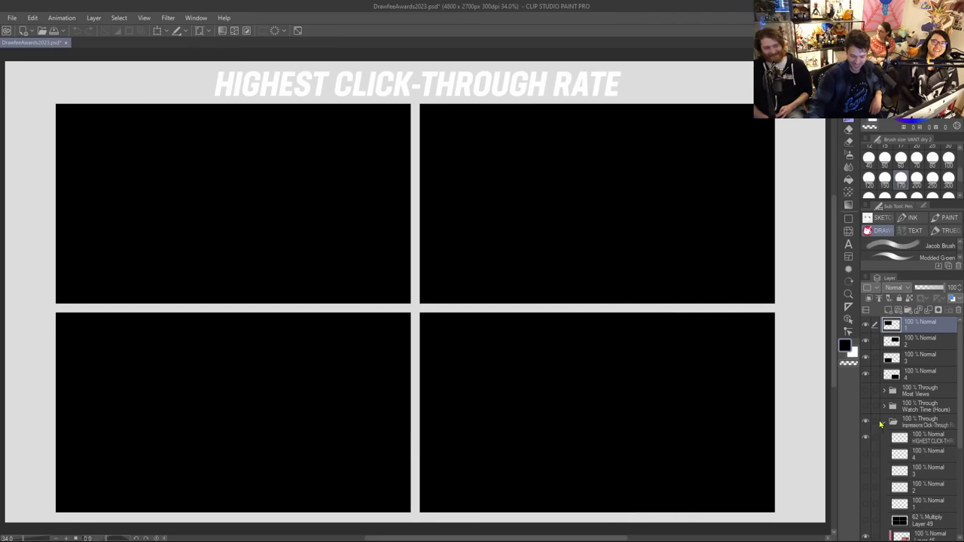
pyautogui.click(866, 326)
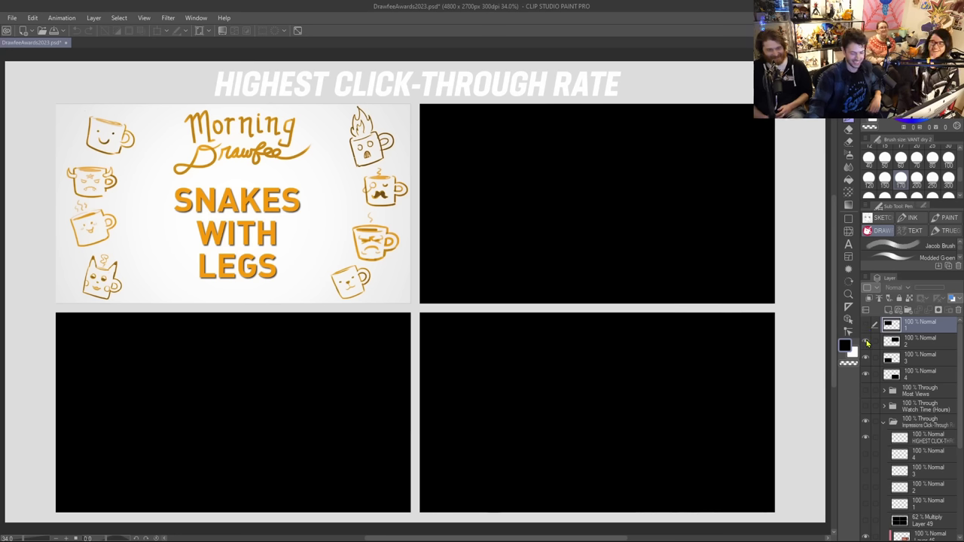
pyautogui.click(866, 341)
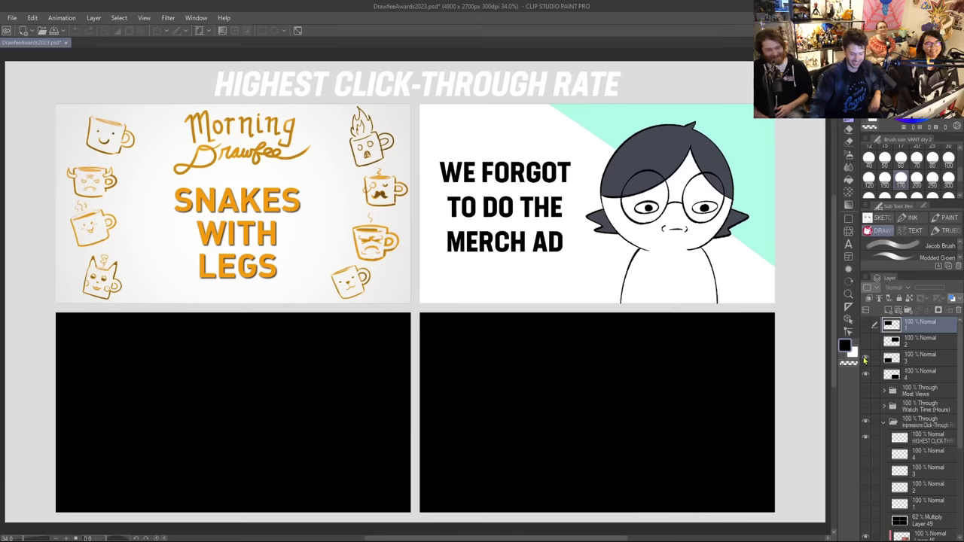
pyautogui.click(864, 360)
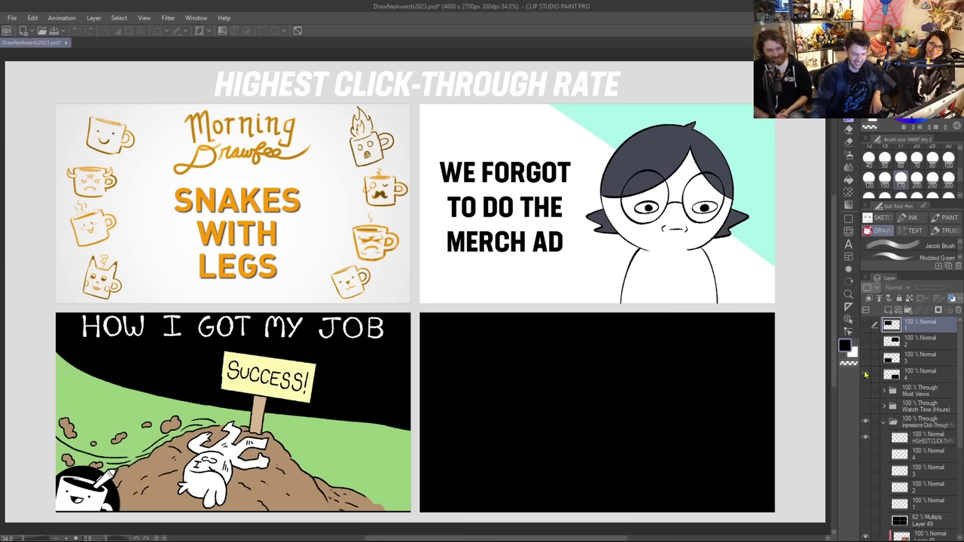
pyautogui.click(866, 375)
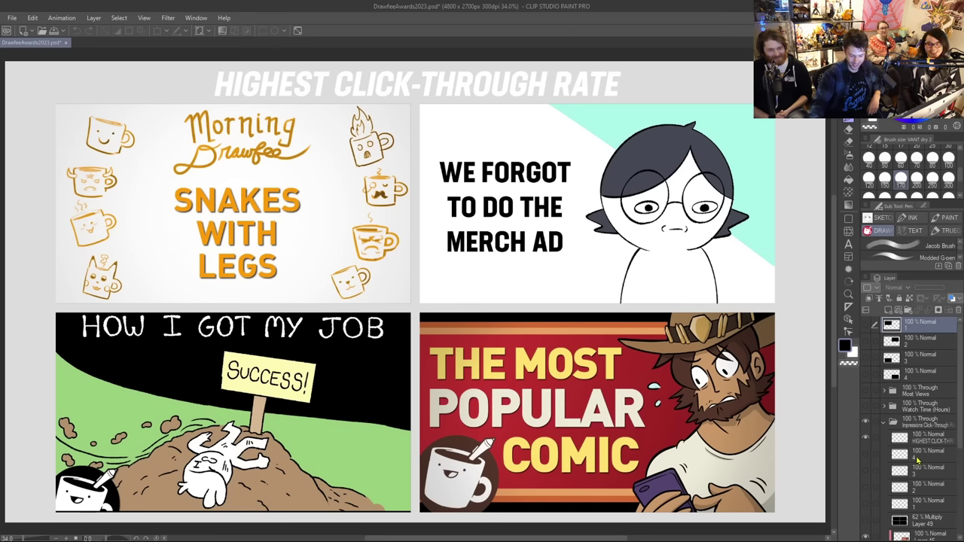
# Step: Darken the click-through thumbnails by showing Multiply Layer 49, and reveal the group's number layers 1 to 4 in order
pyautogui.scroll(-2, 917, 458)
pyautogui.scroll(-1, 917, 454)
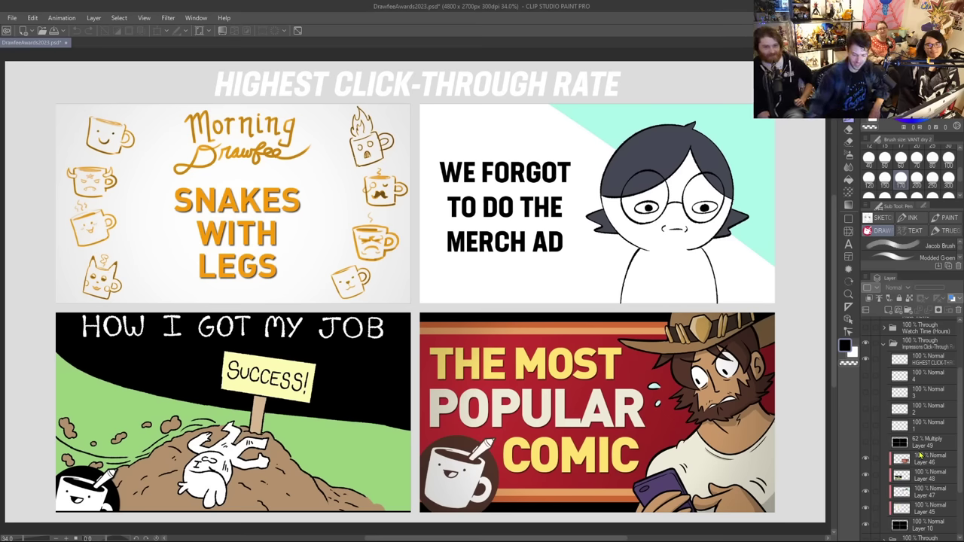
pyautogui.click(865, 444)
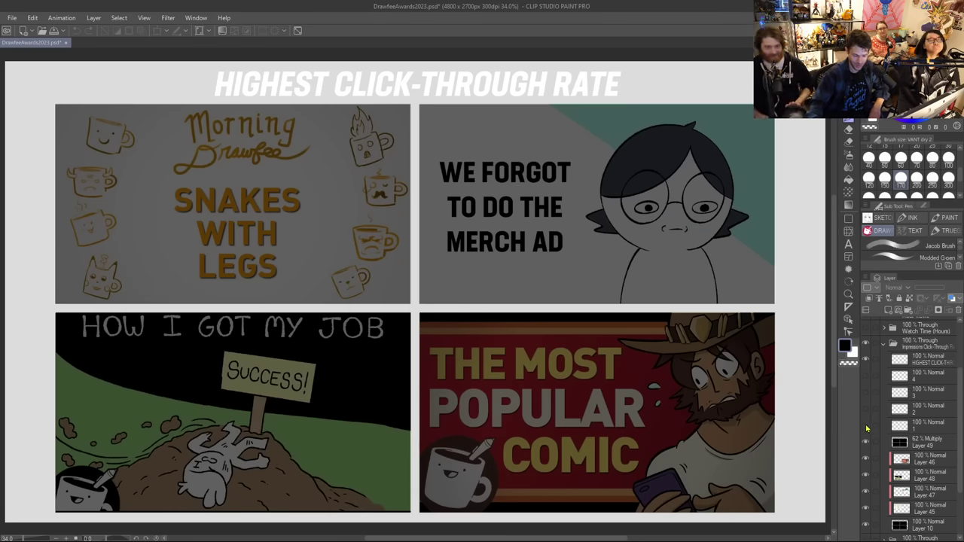
pyautogui.click(865, 427)
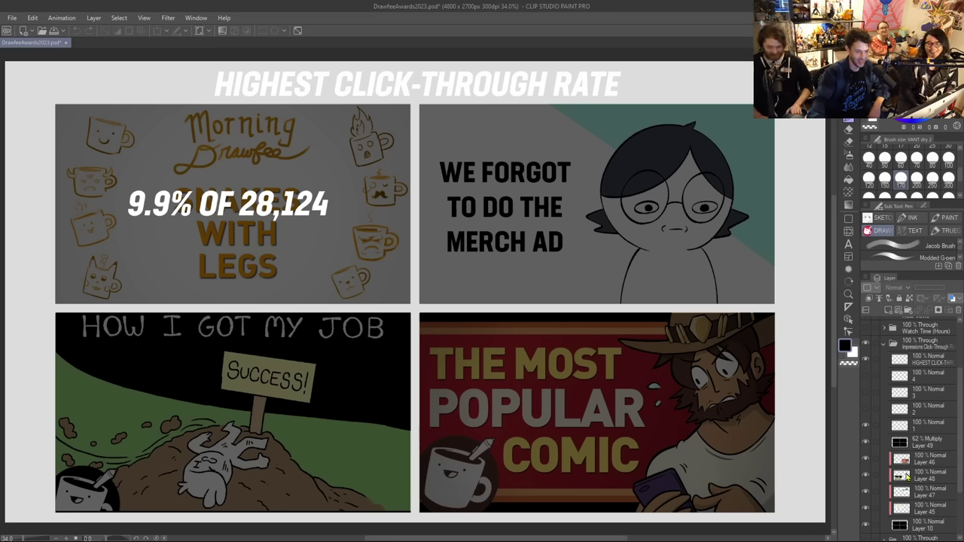
pyautogui.click(865, 409)
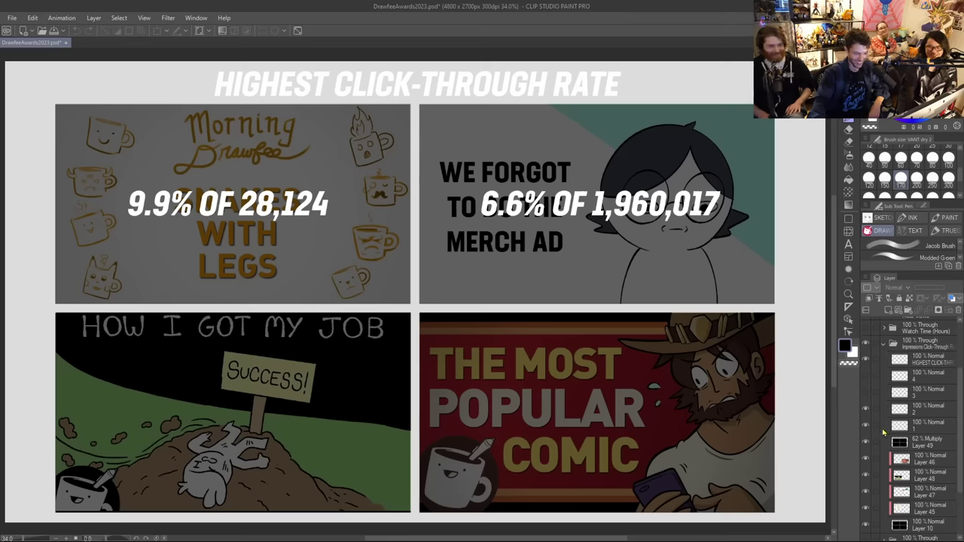
pyautogui.click(865, 392)
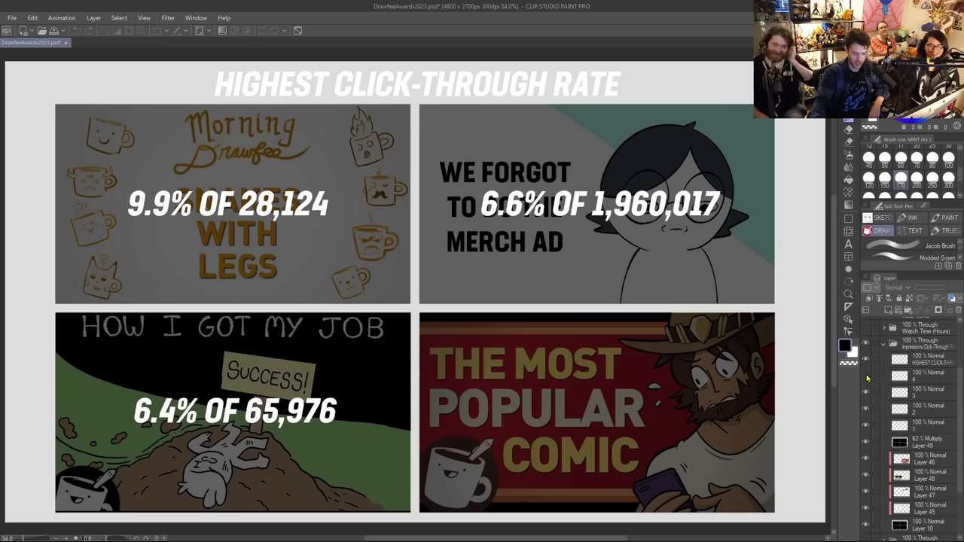
pyautogui.click(866, 377)
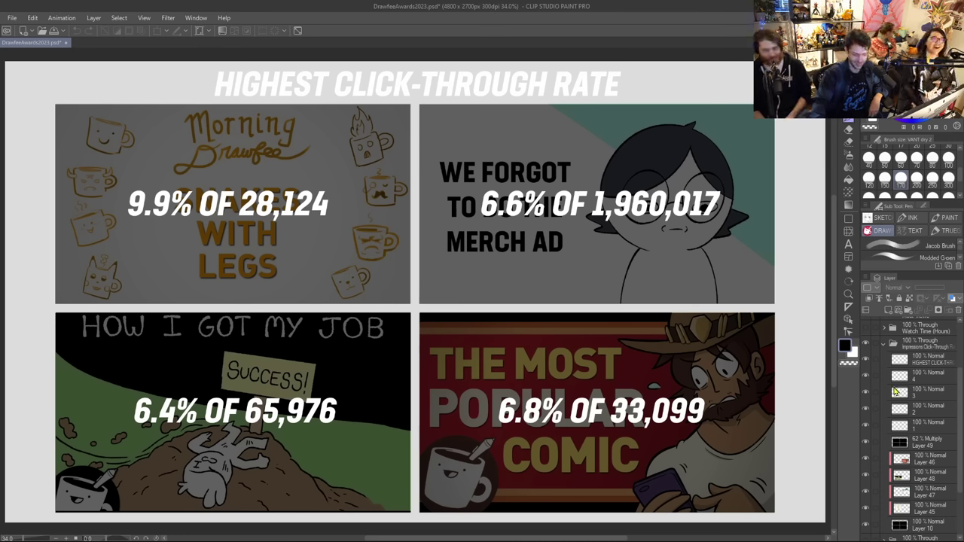
# Step: Collapse the click-through group, cover all four panels in black again, and switch the visible category to Watch Time (Hours)
pyautogui.scroll(1, 914, 376)
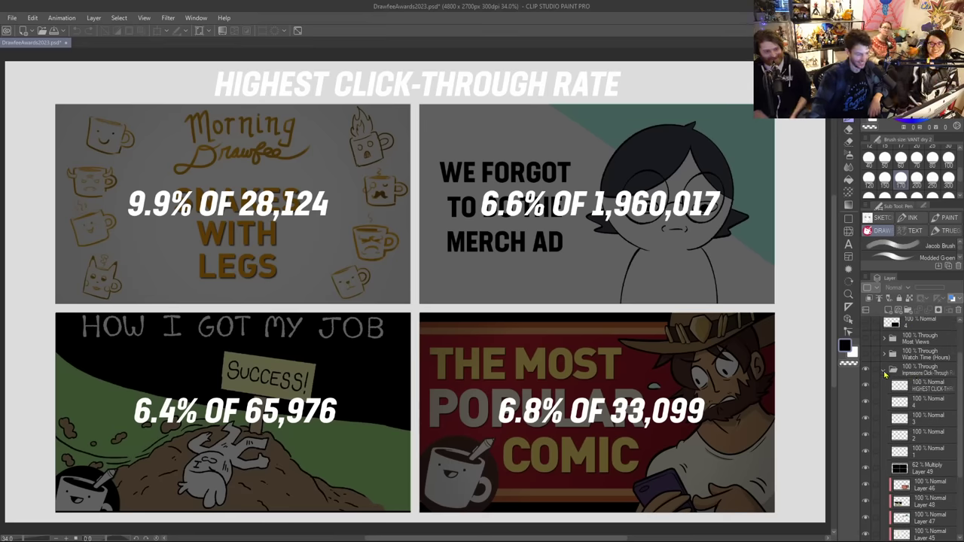
pyautogui.click(885, 373)
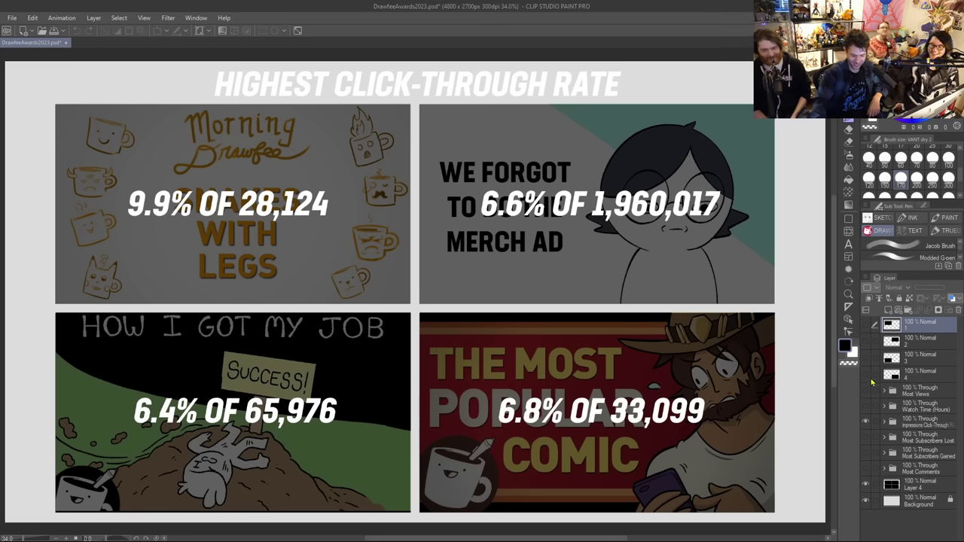
pyautogui.moveTo(866, 374); pyautogui.dragTo(865, 324)
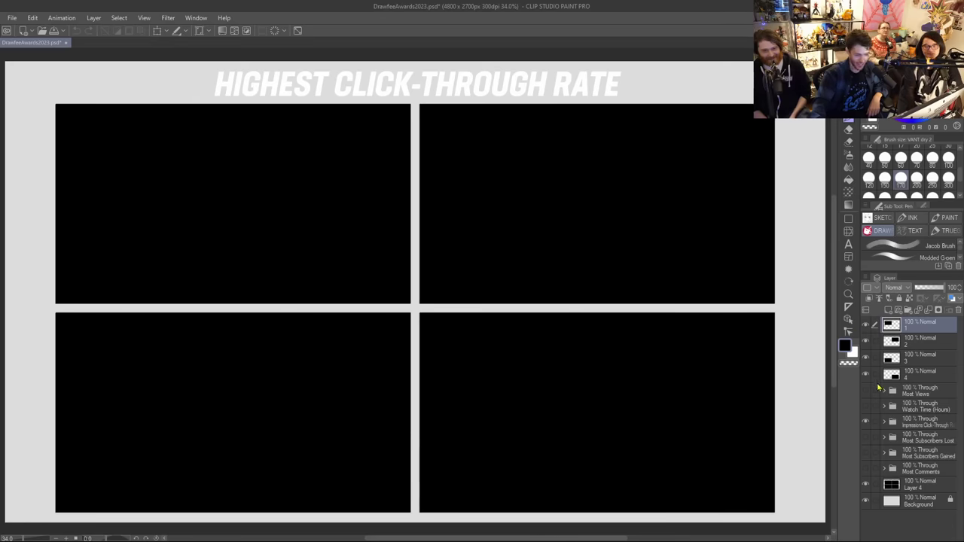
pyautogui.click(866, 423)
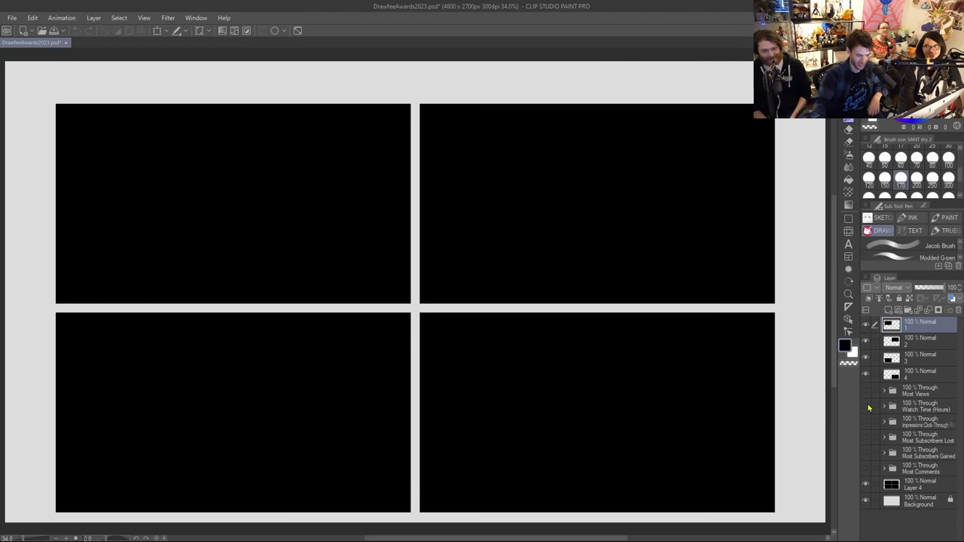
pyautogui.click(867, 407)
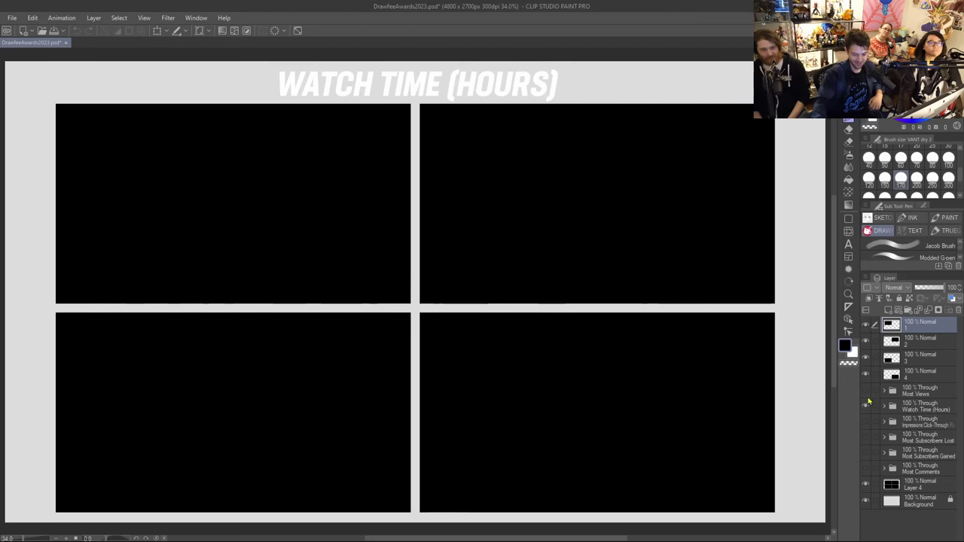
# Step: Uncover the four Watch Time (Hours) thumbnails by hiding black cover layers 1 to 4 in order
pyautogui.click(866, 327)
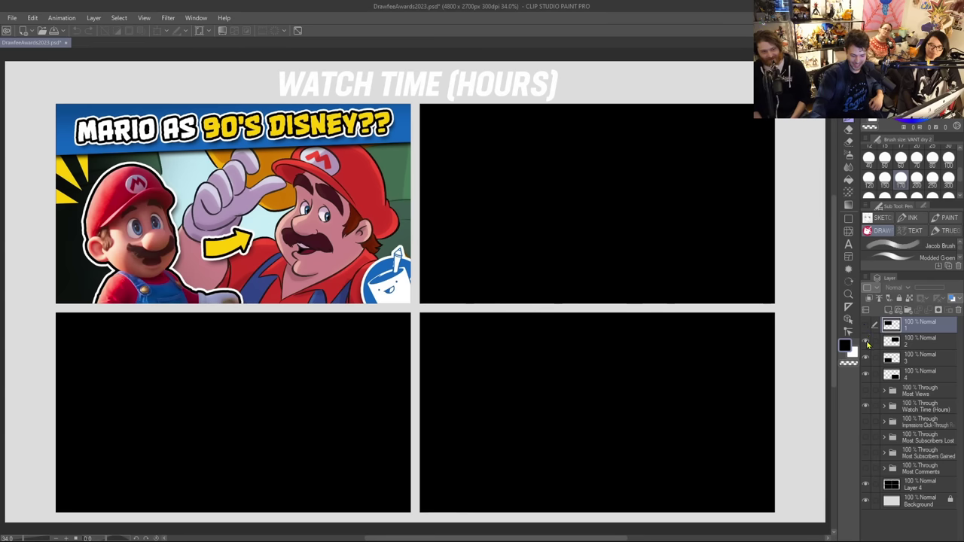
pyautogui.click(865, 342)
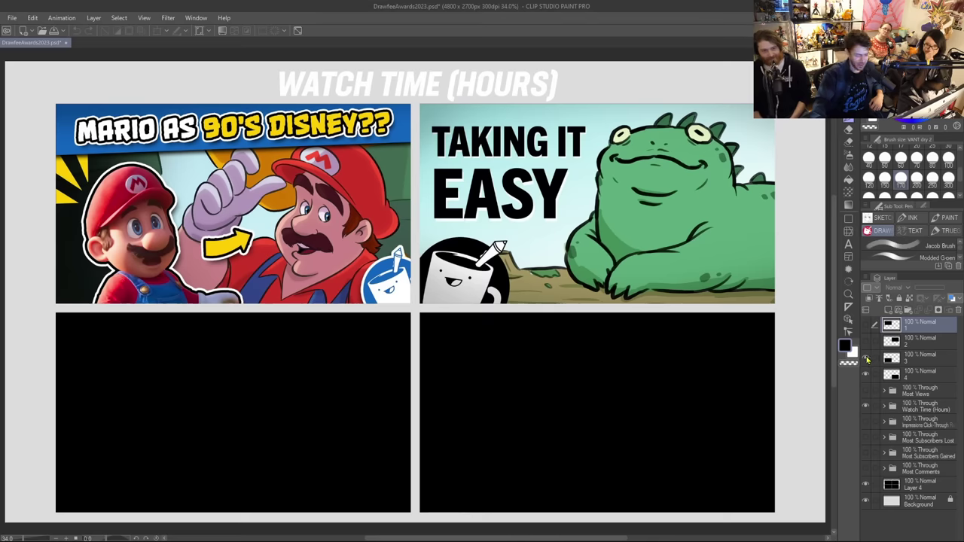
pyautogui.click(867, 360)
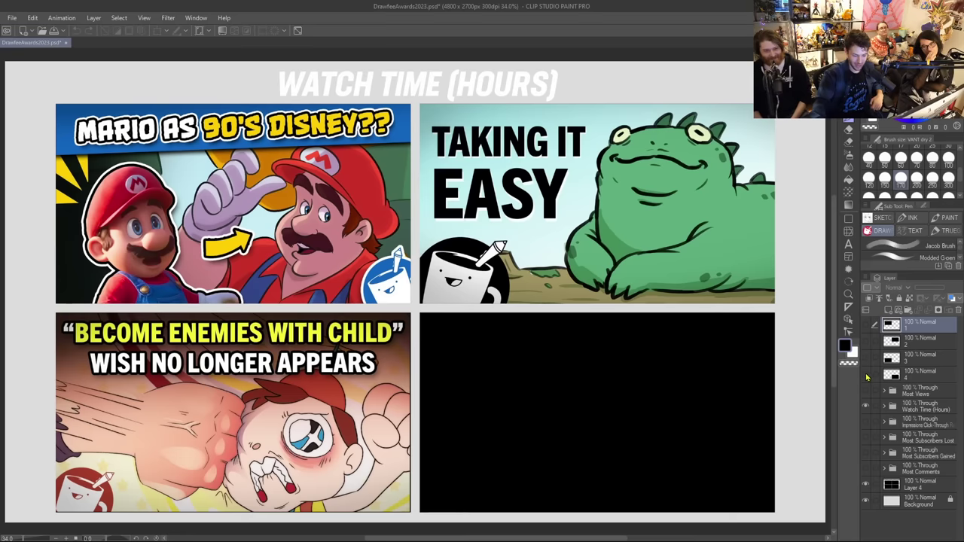
pyautogui.click(866, 374)
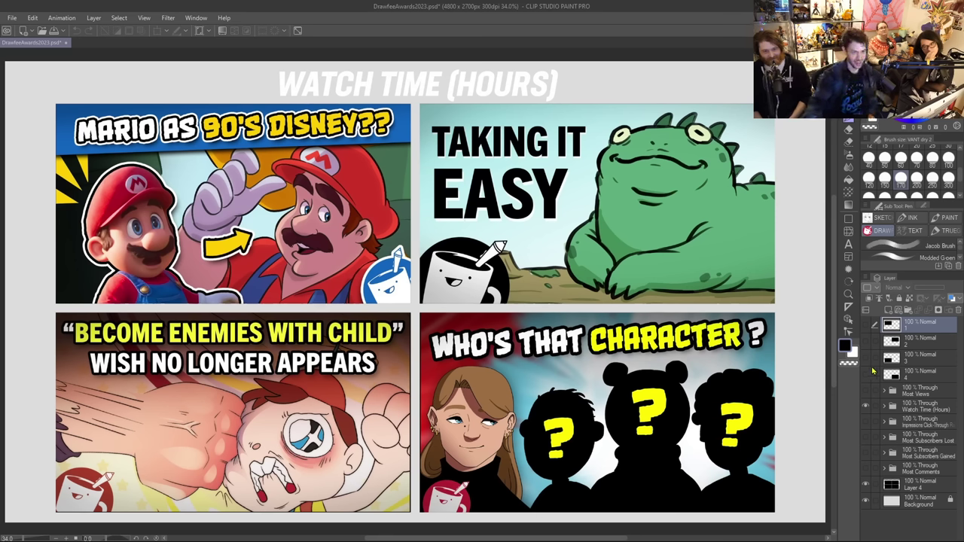
# Step: Expand the Watch Time (Hours) group, show Multiply Layer 44 to darken the thumbnails, and reveal number layers 1 to 4 in order
pyautogui.click(884, 406)
pyautogui.scroll(-1, 885, 406)
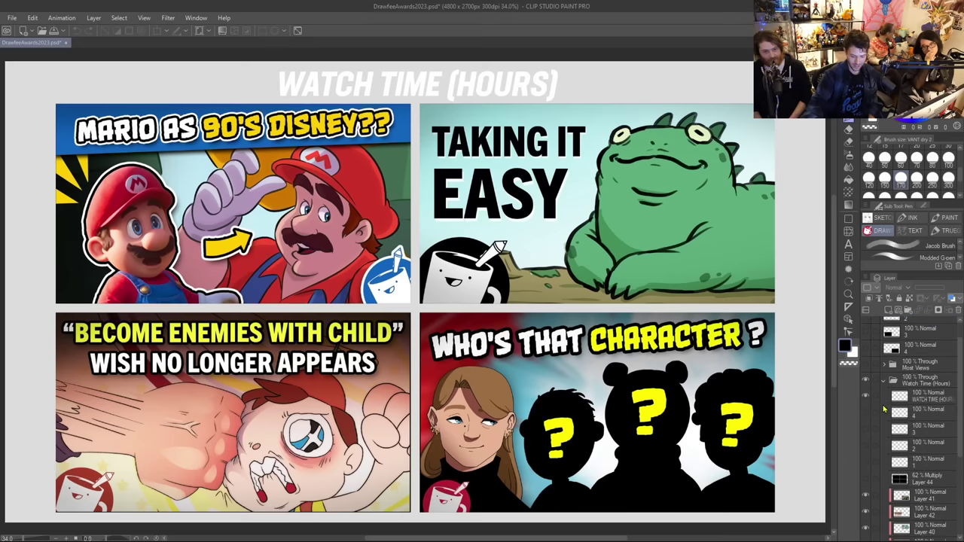
pyautogui.scroll(-1, 884, 408)
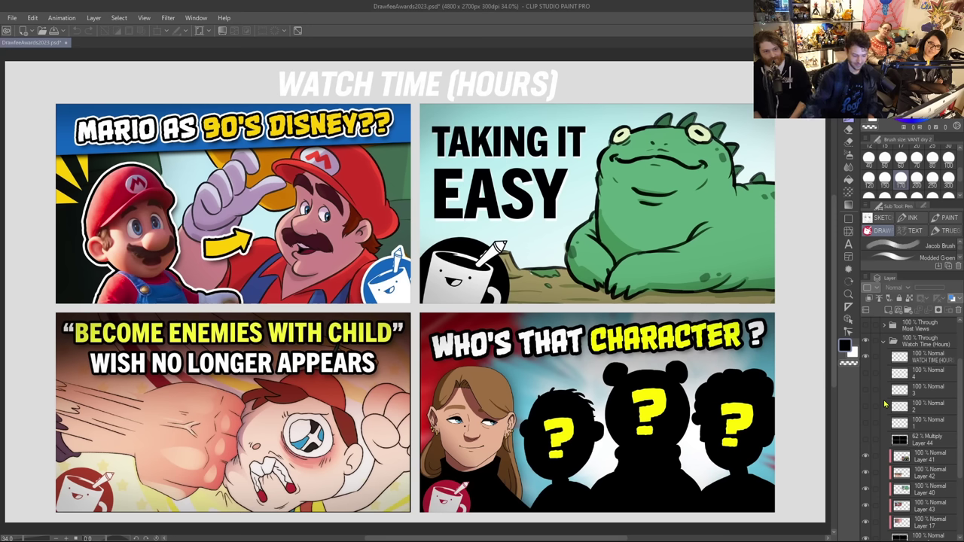
pyautogui.click(865, 442)
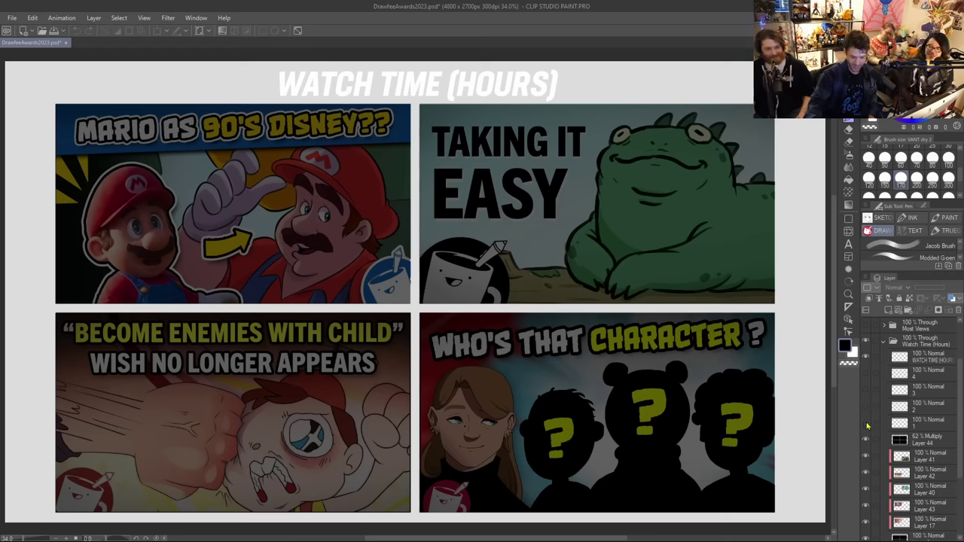
pyautogui.click(866, 424)
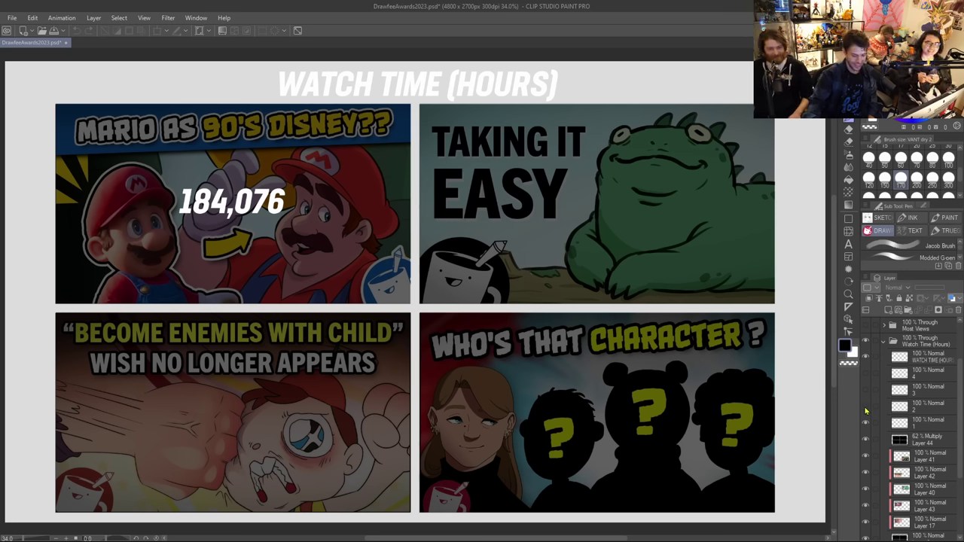
pyautogui.click(865, 408)
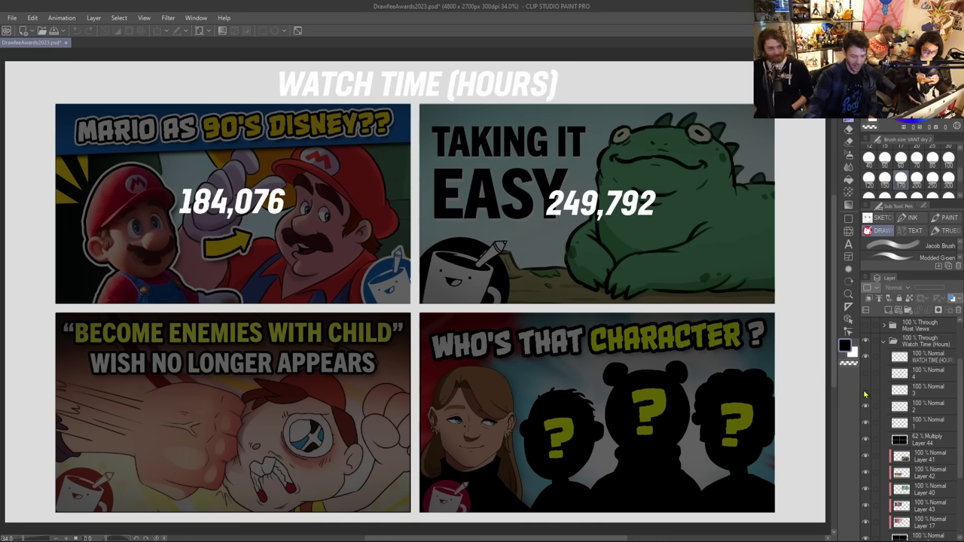
pyautogui.click(865, 390)
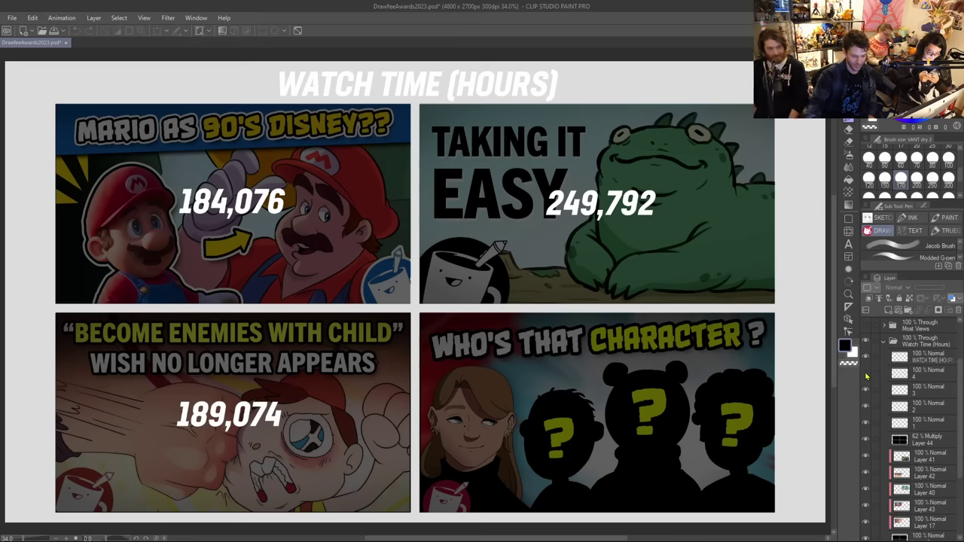
pyautogui.click(866, 374)
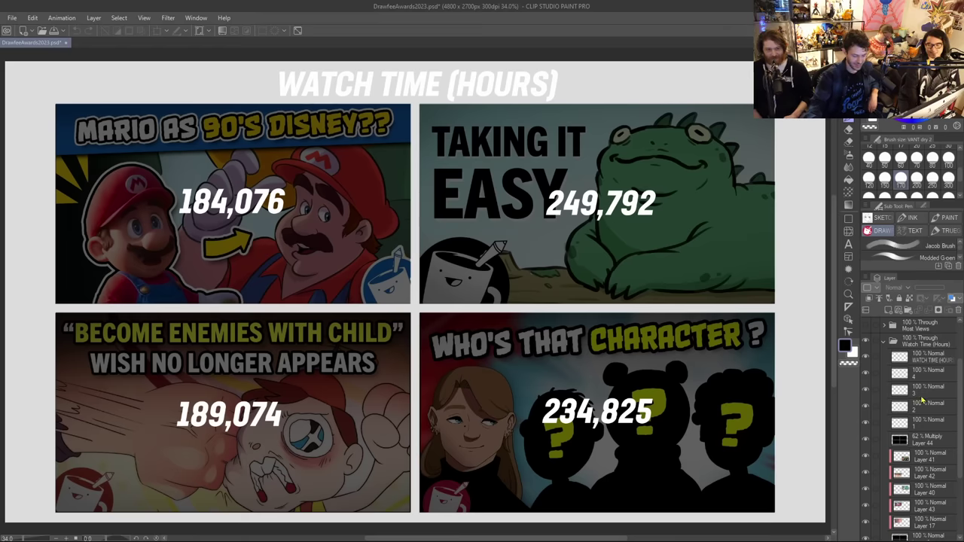
# Step: Collapse the Watch Time (Hours) group, cover all four panels in black again, and switch the visible category to Most Views
pyautogui.scroll(3, 920, 399)
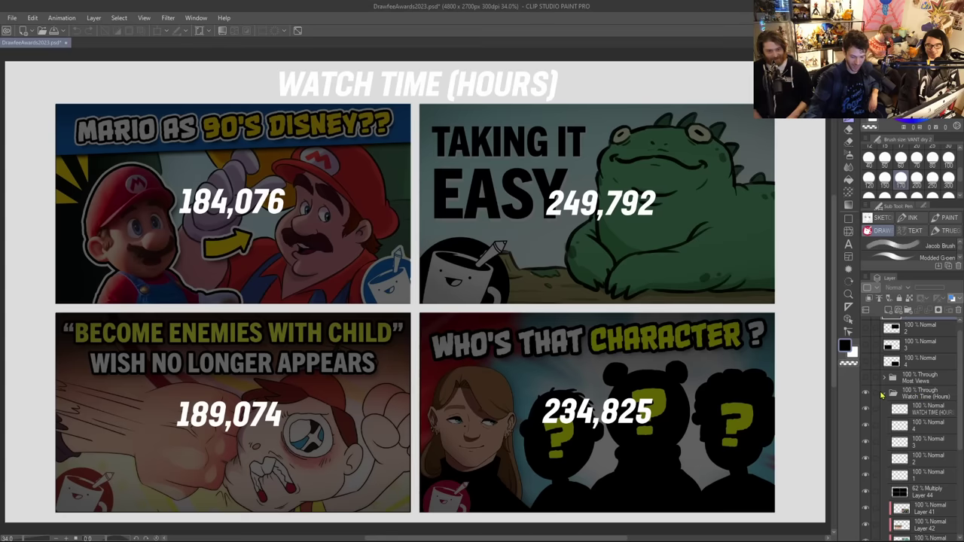
pyautogui.click(883, 395)
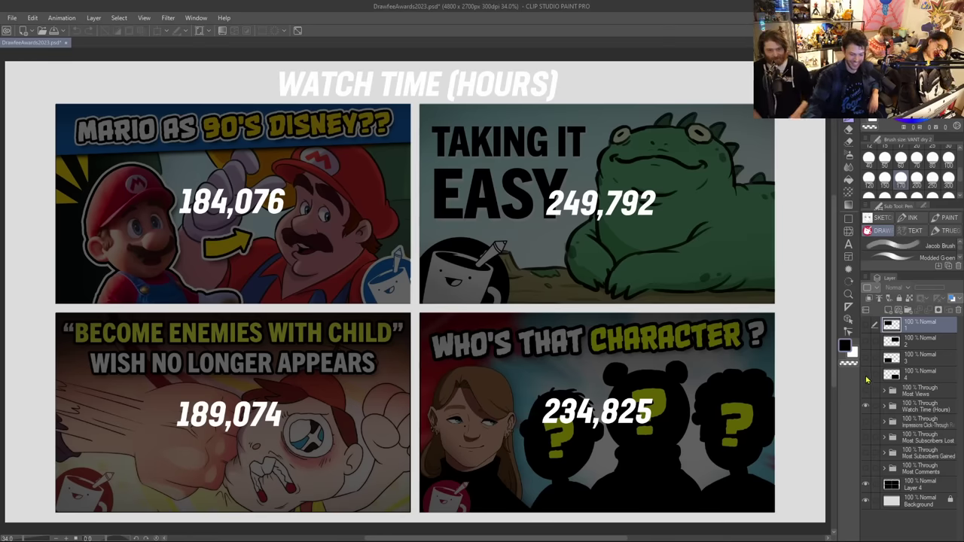
pyautogui.click(865, 337)
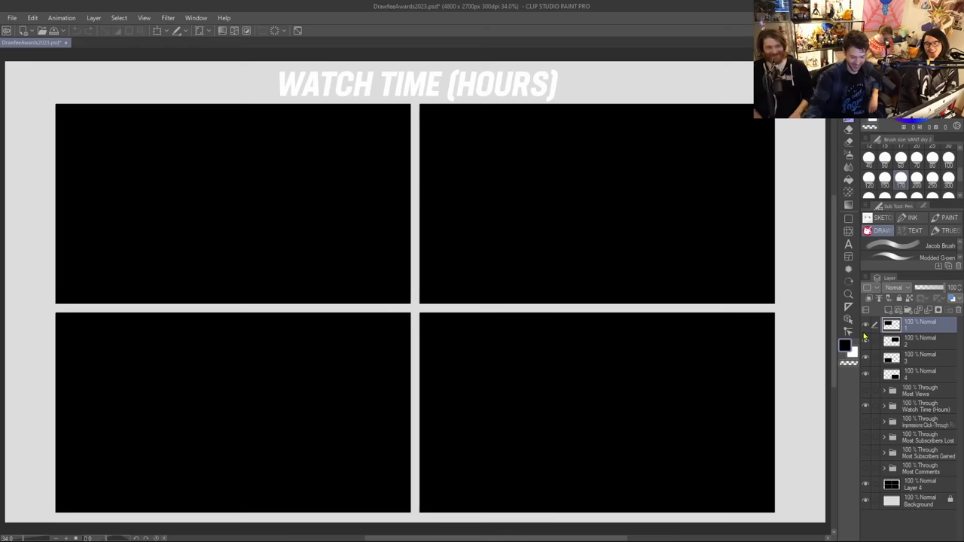
pyautogui.click(866, 406)
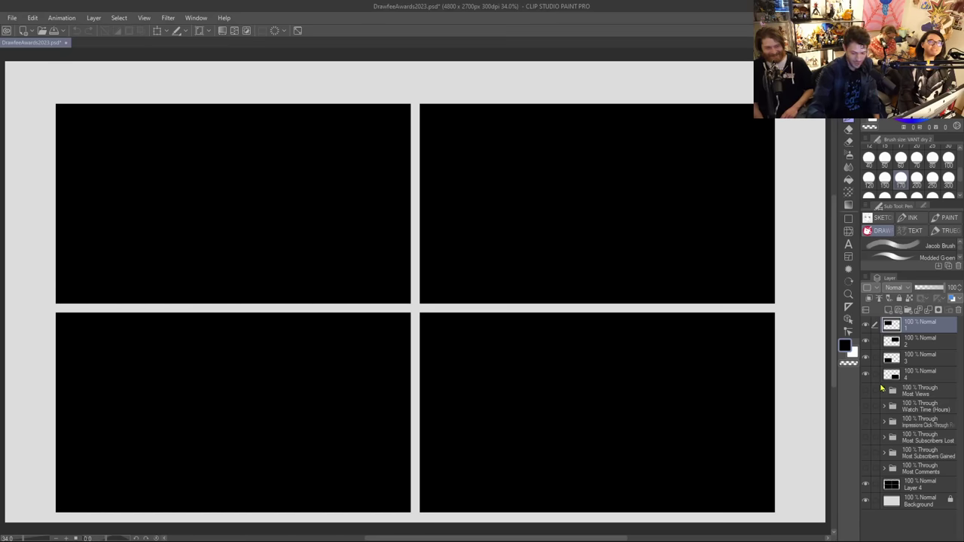
pyautogui.click(865, 390)
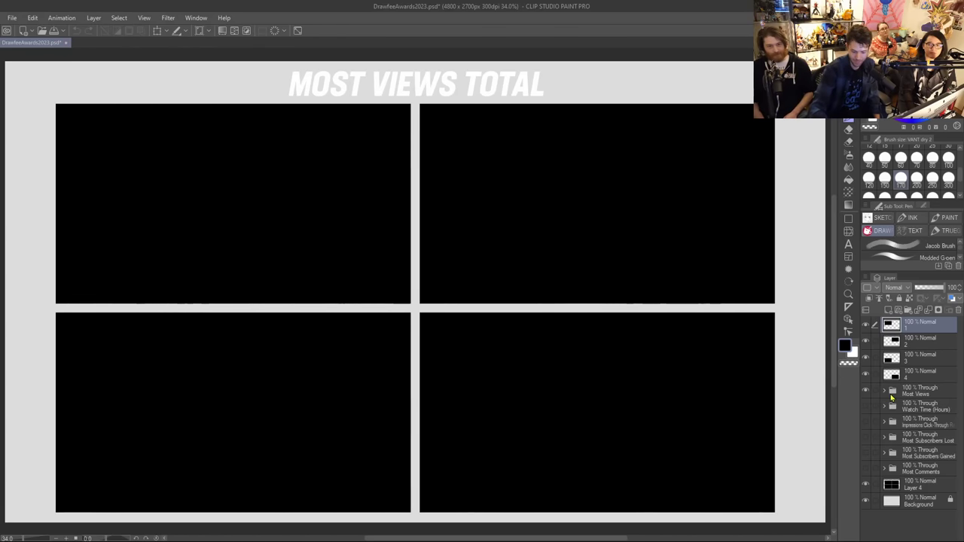
# Step: Uncover the four Most Views thumbnails by hiding black cover layers 1 to 4 in order
pyautogui.click(866, 326)
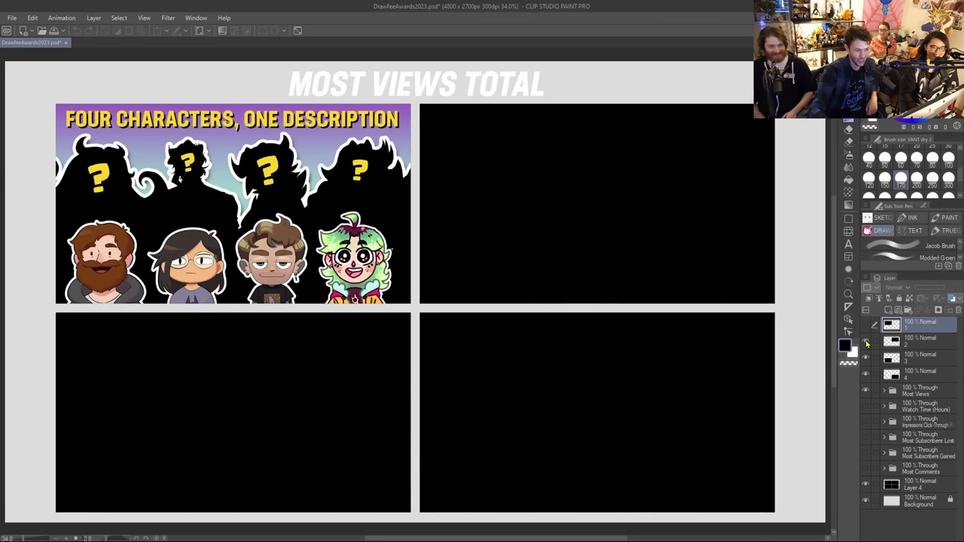
pyautogui.click(866, 343)
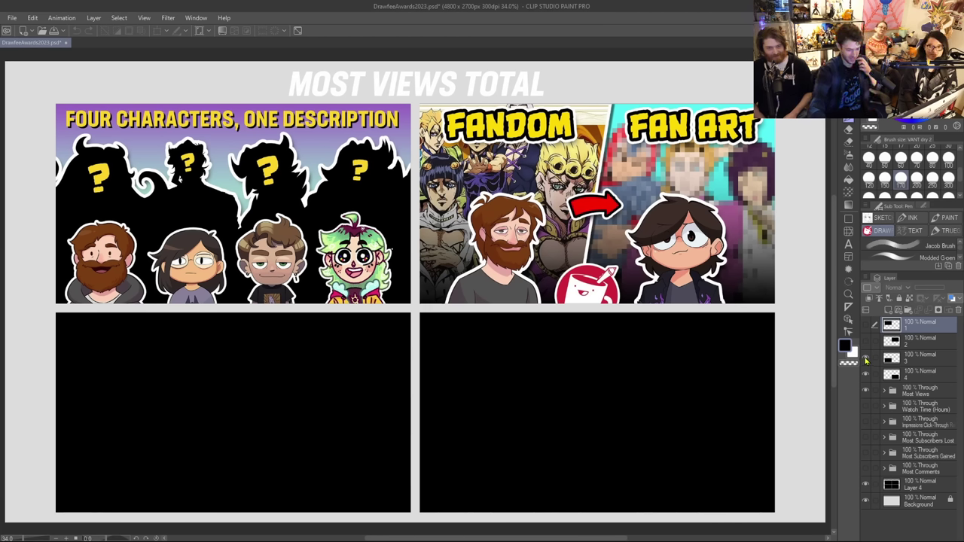
pyautogui.click(865, 360)
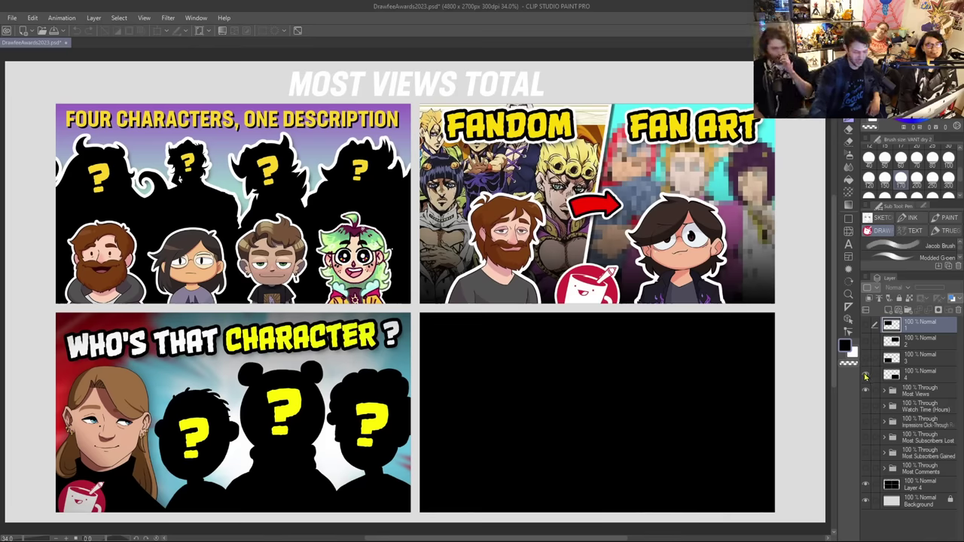
pyautogui.click(866, 375)
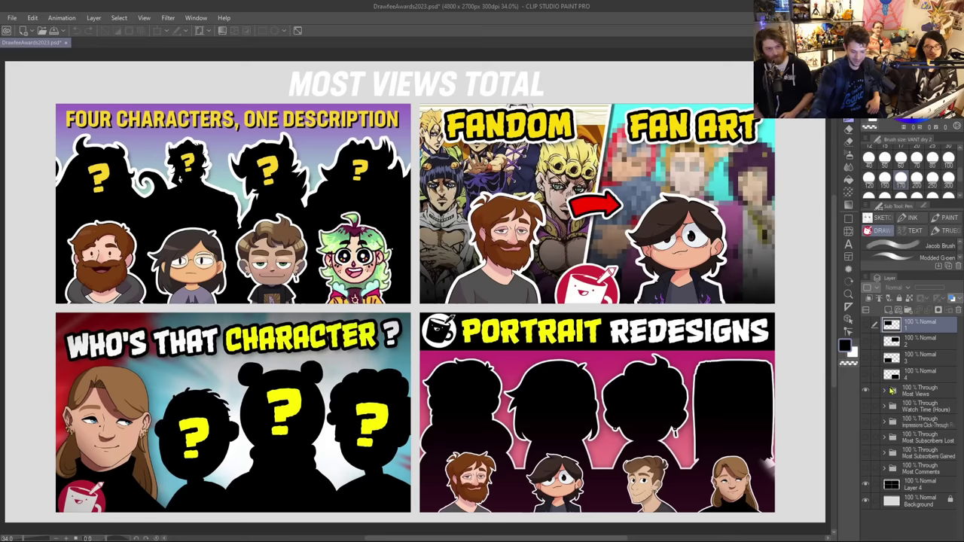
# Step: Expand the Most Views group, show Multiply Layer 39 to darken the thumbnails, and reveal number layers 1 to 4 in order
pyautogui.click(885, 393)
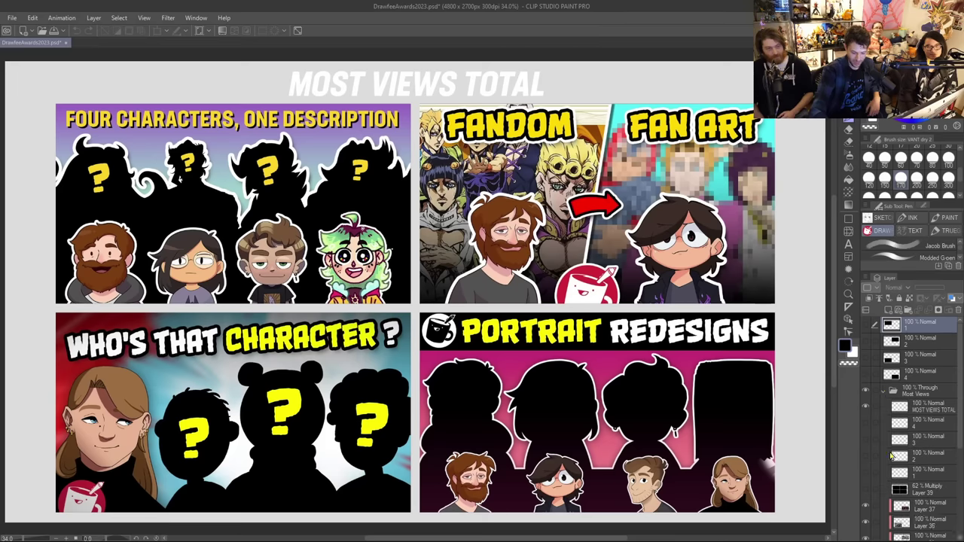
pyautogui.click(866, 492)
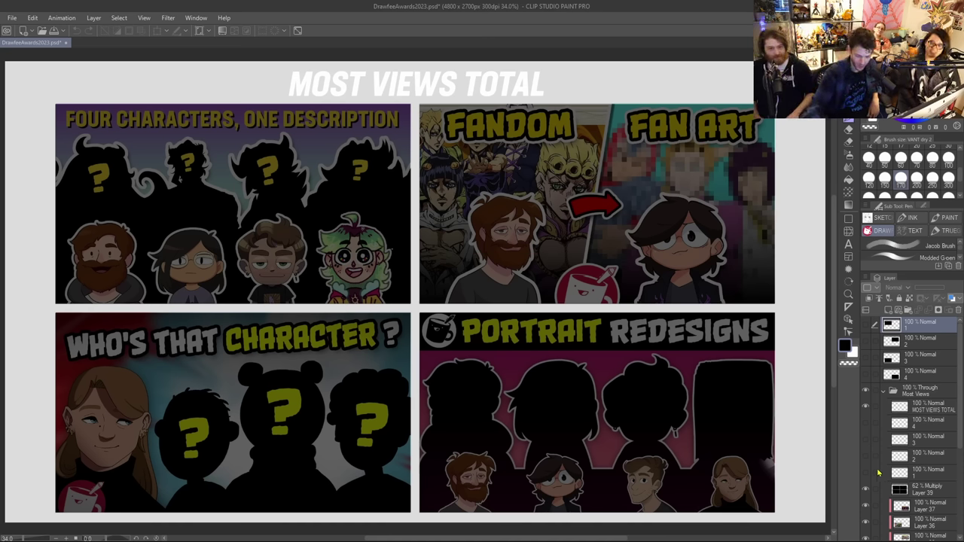
pyautogui.click(866, 474)
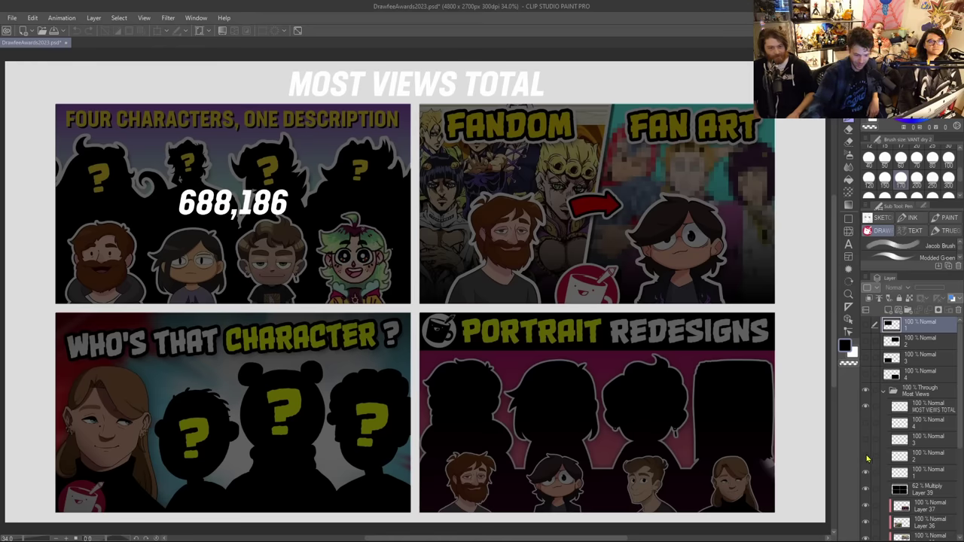
pyautogui.click(866, 458)
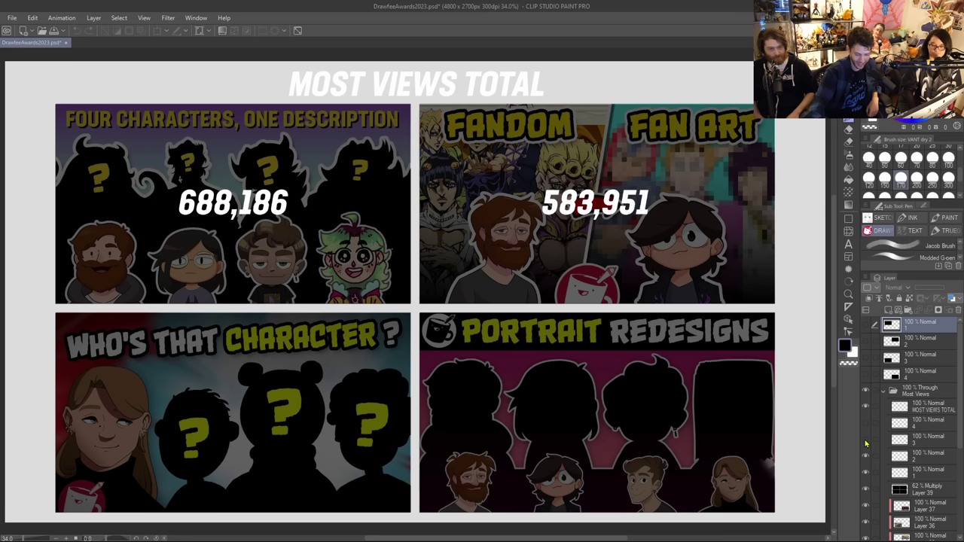
pyautogui.click(865, 443)
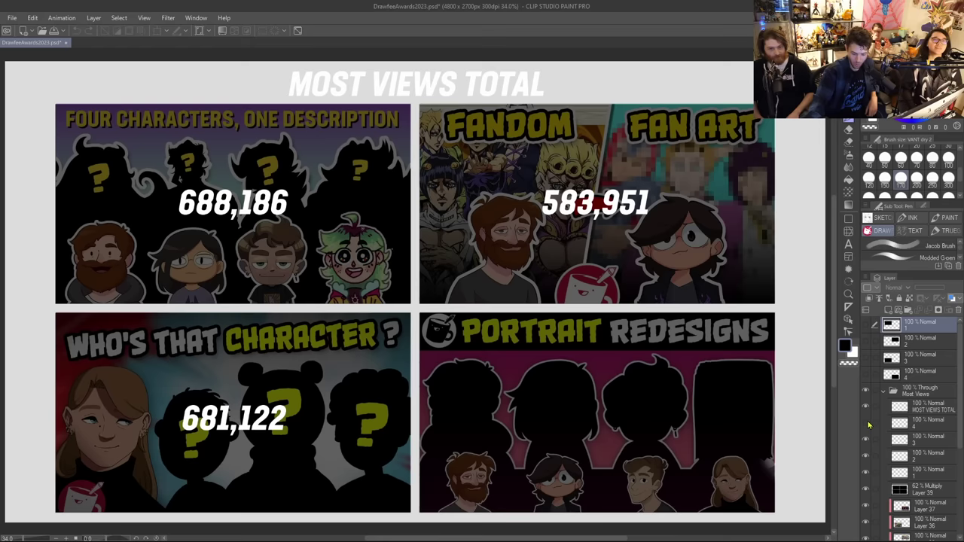
pyautogui.click(865, 426)
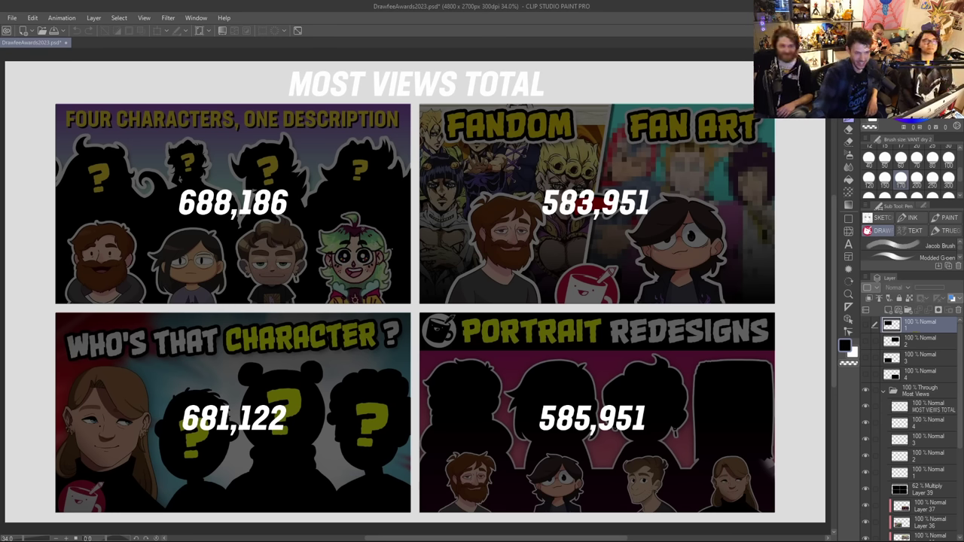
# Step: Collapse the Most Views group and save the awards document
pyautogui.click(886, 390)
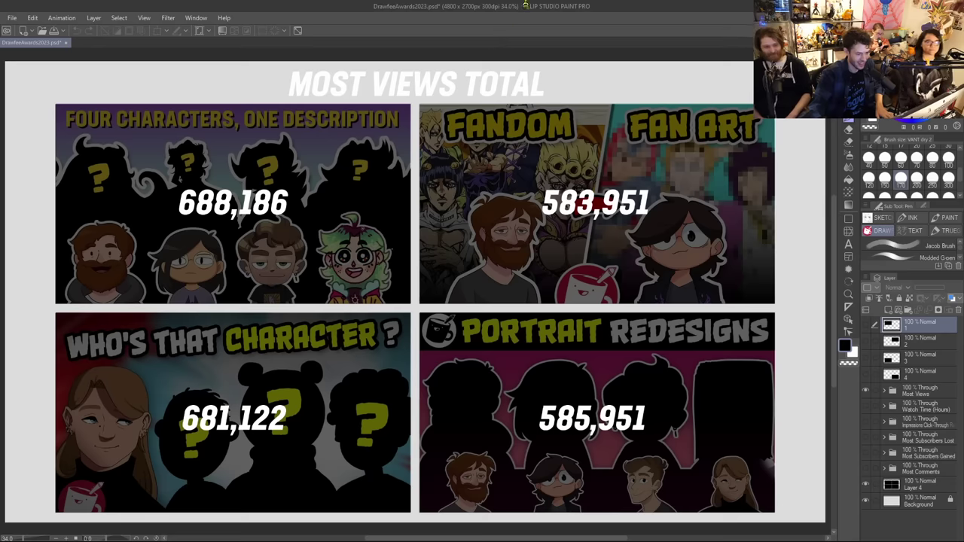
pyautogui.hotkey('ctrl', 's')
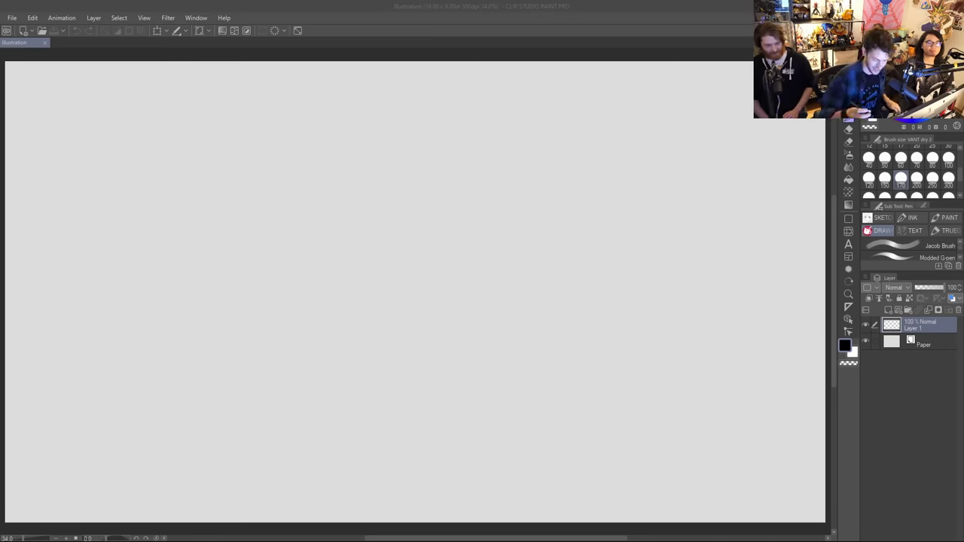
# Step: On the blank illustration, enlarge the brush list and choose the Jacob Brush for drawing
pyautogui.click(547, 60)
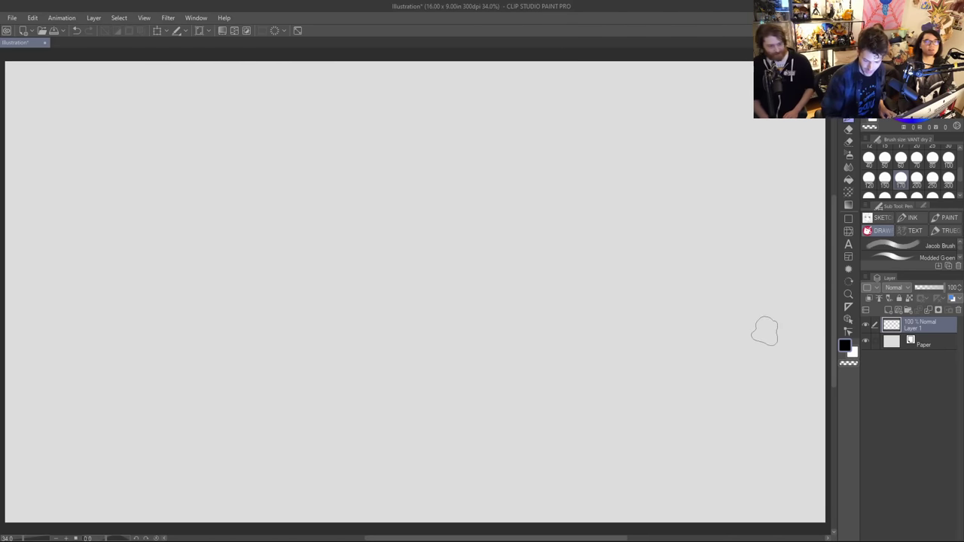
pyautogui.moveTo(925, 272)
pyautogui.mouseDown()
pyautogui.moveTo(925, 365)
pyautogui.moveTo(924, 335)
pyautogui.mouseUp()
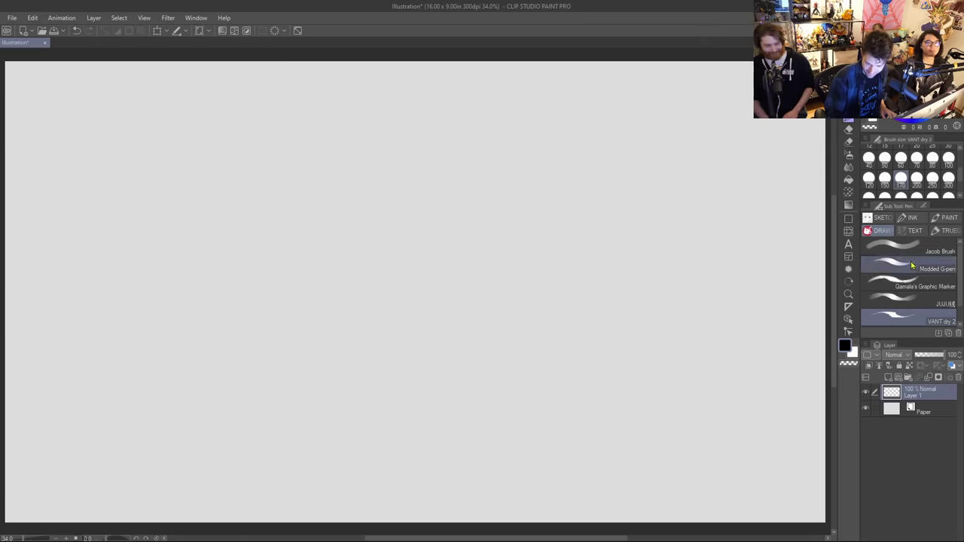
pyautogui.click(912, 250)
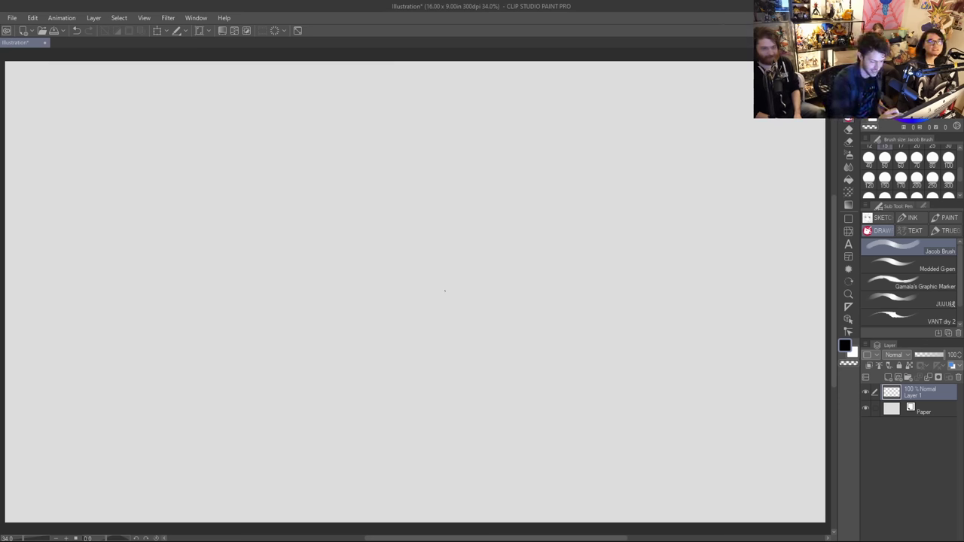
# Step: Sketch a wide-open pointed mouth in profile, with curved upper and lower jaw lines and two dot eyes behind it
pyautogui.moveTo(387, 295)
pyautogui.mouseDown()
pyautogui.moveTo(408, 220)
pyautogui.moveTo(459, 241)
pyautogui.mouseUp()
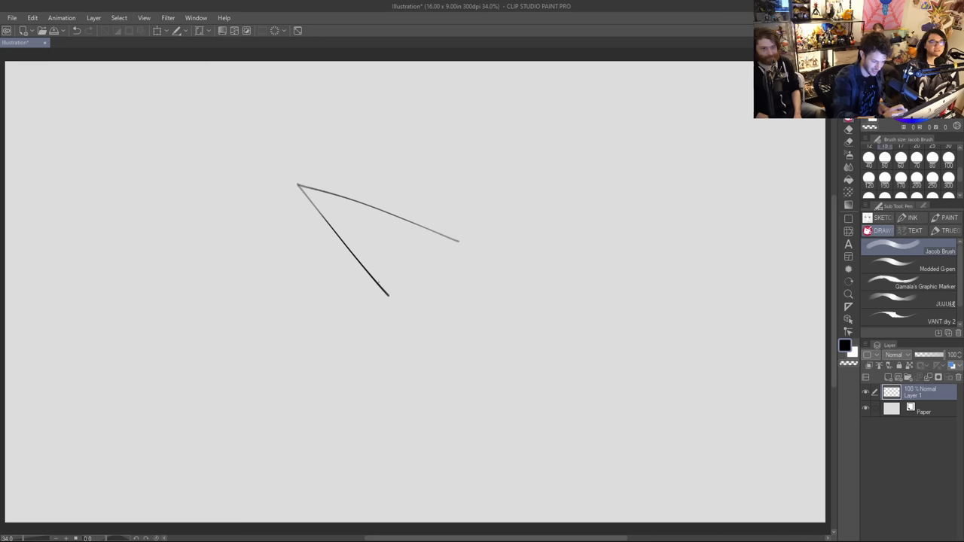
pyautogui.moveTo(389, 296)
pyautogui.mouseDown()
pyautogui.moveTo(297, 396)
pyautogui.moveTo(346, 384)
pyautogui.moveTo(458, 323)
pyautogui.mouseUp()
pyautogui.moveTo(329, 386); pyautogui.dragTo(459, 321)
pyautogui.hotkey('ctrl', 'z')
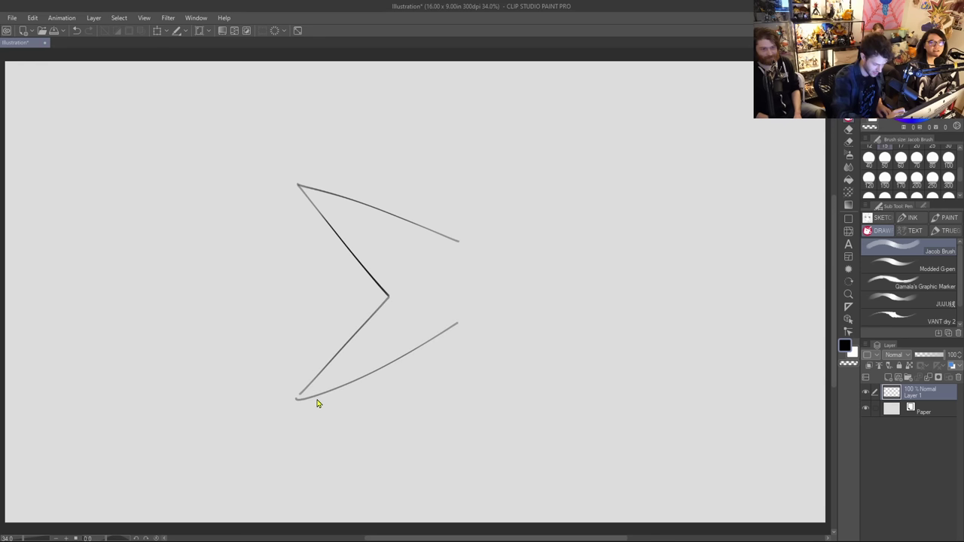
pyautogui.hotkey('ctrl', 'z')
pyautogui.moveTo(297, 399); pyautogui.dragTo(473, 332)
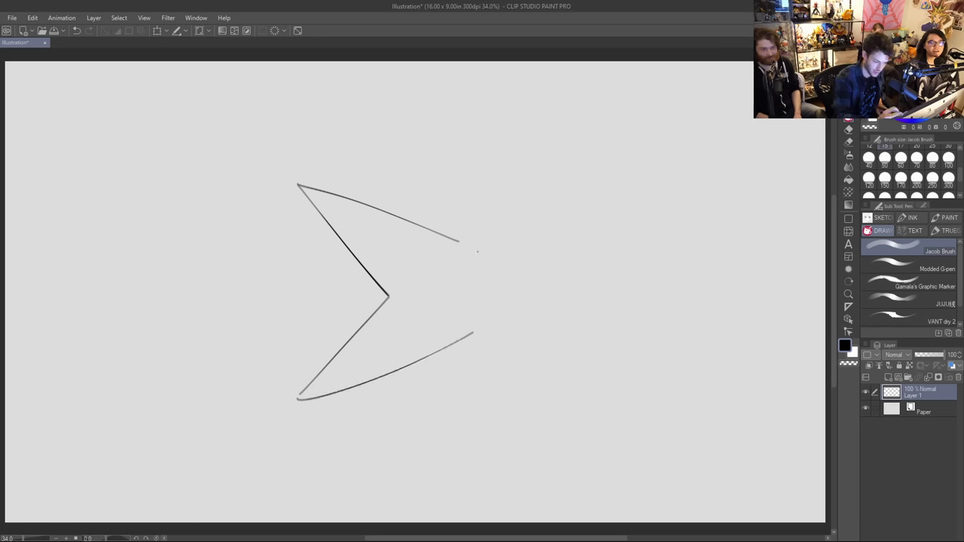
pyautogui.moveTo(477, 279); pyautogui.dragTo(476, 279)
pyautogui.moveTo(438, 218); pyautogui.dragTo(438, 217)
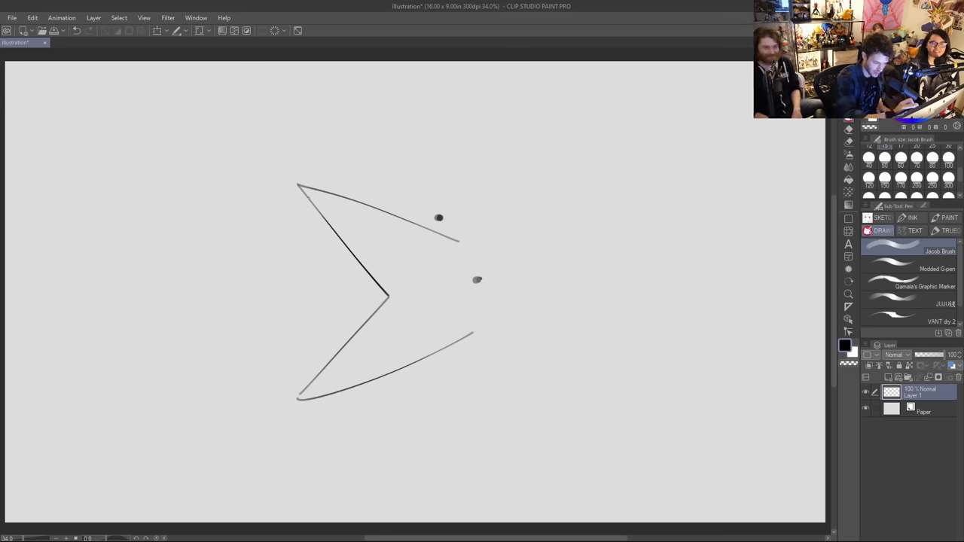
# Step: Draw two rows of scalloped teeth along the upper jaw, plus two small nostril marks near the snout tip
pyautogui.moveTo(306, 197); pyautogui.dragTo(386, 295)
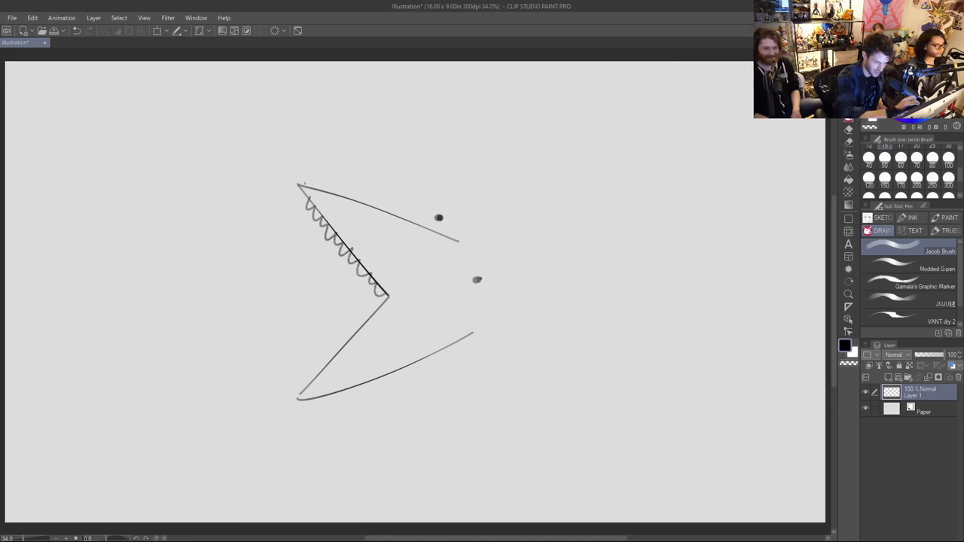
pyautogui.moveTo(301, 187); pyautogui.dragTo(421, 296)
pyautogui.hotkey('ctrl', 'z')
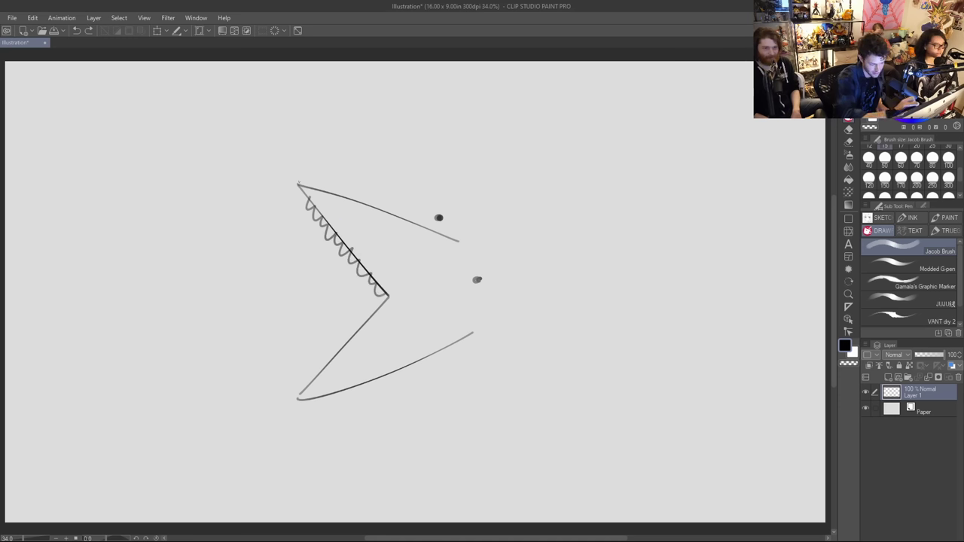
pyautogui.moveTo(301, 186); pyautogui.dragTo(429, 304)
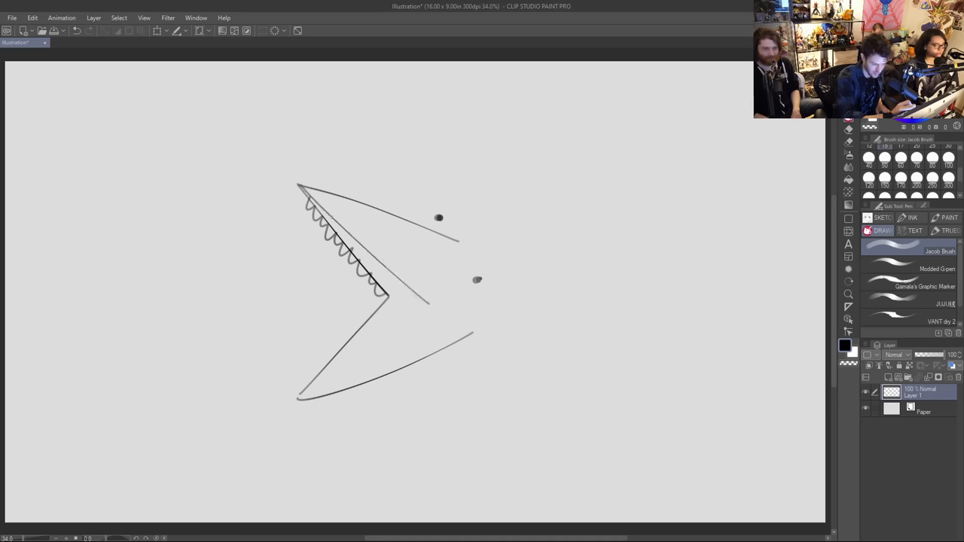
pyautogui.moveTo(331, 217); pyautogui.dragTo(427, 306)
pyautogui.moveTo(326, 205)
pyautogui.mouseDown()
pyautogui.moveTo(336, 203)
pyautogui.moveTo(327, 192)
pyautogui.mouseUp()
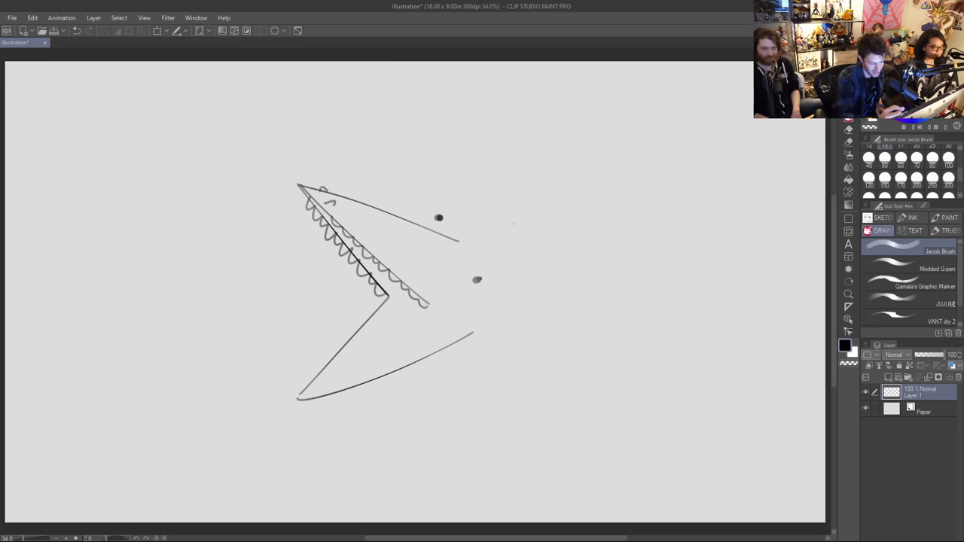
# Step: Draw the lower jaw's inner gum line and line both of its inner edges with small scalloped teeth
pyautogui.moveTo(426, 308); pyautogui.dragTo(301, 396)
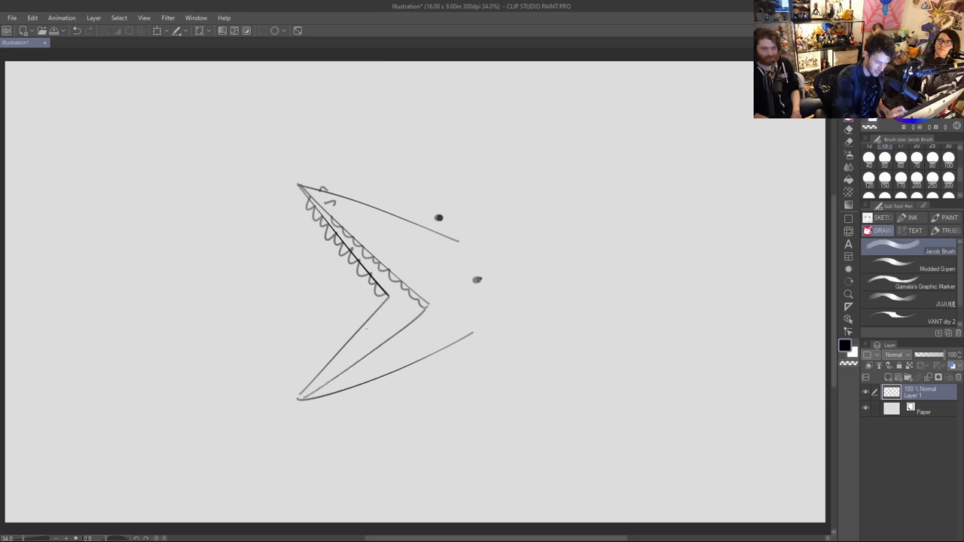
pyautogui.moveTo(387, 298); pyautogui.dragTo(405, 297)
pyautogui.hotkey('ctrl', 'z')
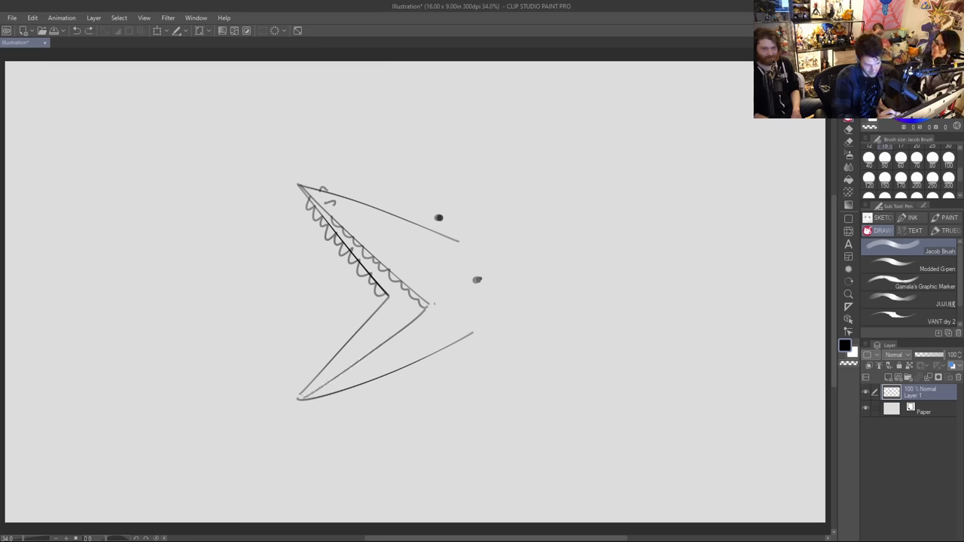
pyautogui.moveTo(305, 393); pyautogui.dragTo(426, 307)
pyautogui.moveTo(316, 377); pyautogui.dragTo(360, 325)
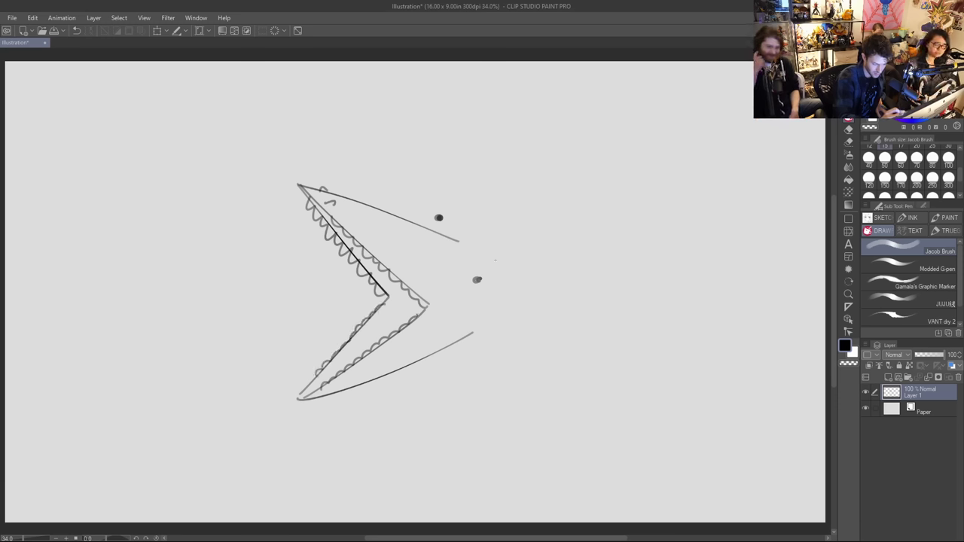
# Step: Add an angry slanted brow over each eye and draw the head outline around the back, joining the jaw lines
pyautogui.moveTo(442, 202); pyautogui.dragTo(448, 220)
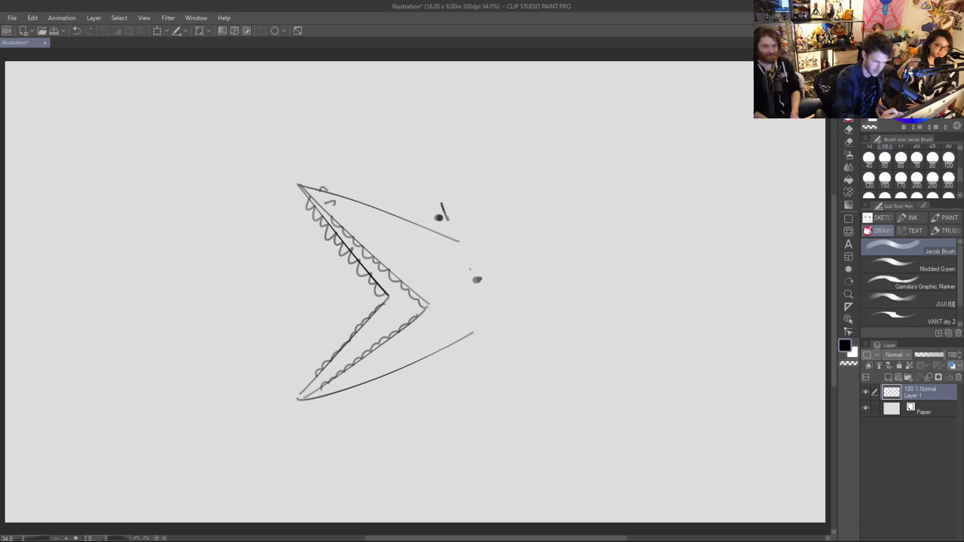
pyautogui.moveTo(468, 277); pyautogui.dragTo(486, 265)
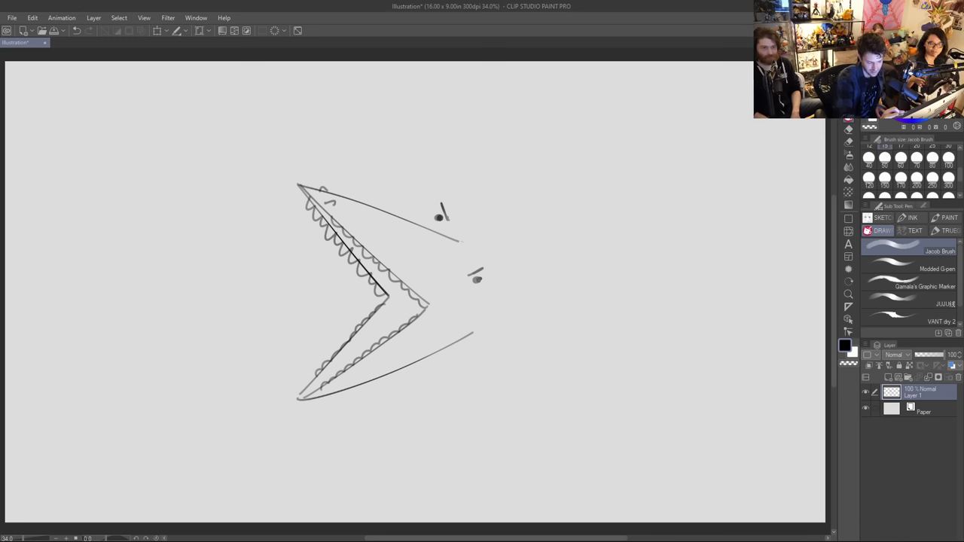
pyautogui.moveTo(459, 241); pyautogui.dragTo(493, 255)
pyautogui.moveTo(478, 332)
pyautogui.mouseDown()
pyautogui.moveTo(502, 296)
pyautogui.moveTo(504, 267)
pyautogui.mouseUp()
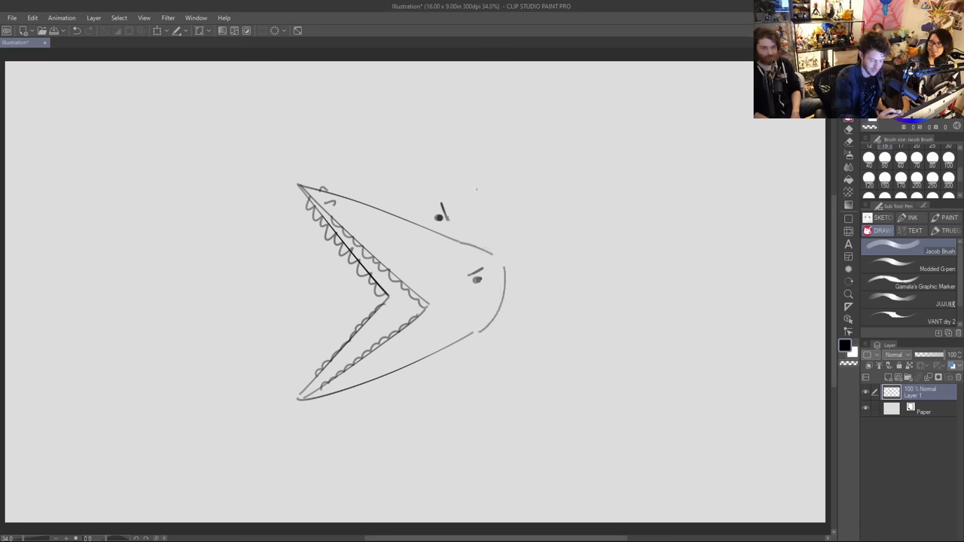
# Step: Draw a large star-shaped spiky body outline behind the head and a small clawed arm under the lower jaw
pyautogui.moveTo(408, 223)
pyautogui.mouseDown()
pyautogui.moveTo(387, 134)
pyautogui.moveTo(494, 183)
pyautogui.moveTo(564, 175)
pyautogui.moveTo(566, 209)
pyautogui.moveTo(720, 181)
pyautogui.moveTo(665, 278)
pyautogui.moveTo(744, 328)
pyautogui.moveTo(656, 359)
pyautogui.mouseUp()
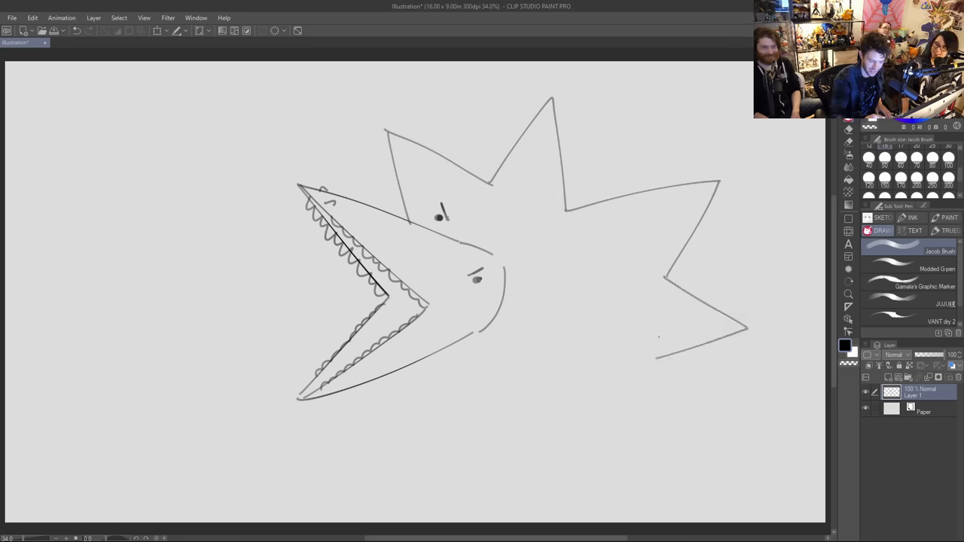
pyautogui.moveTo(403, 369)
pyautogui.mouseDown()
pyautogui.moveTo(385, 464)
pyautogui.moveTo(481, 385)
pyautogui.moveTo(553, 480)
pyautogui.moveTo(555, 387)
pyautogui.moveTo(671, 467)
pyautogui.moveTo(661, 363)
pyautogui.mouseUp()
pyautogui.moveTo(400, 372)
pyautogui.mouseDown()
pyautogui.moveTo(355, 423)
pyautogui.moveTo(398, 407)
pyautogui.moveTo(340, 407)
pyautogui.moveTo(328, 431)
pyautogui.moveTo(344, 426)
pyautogui.mouseUp()
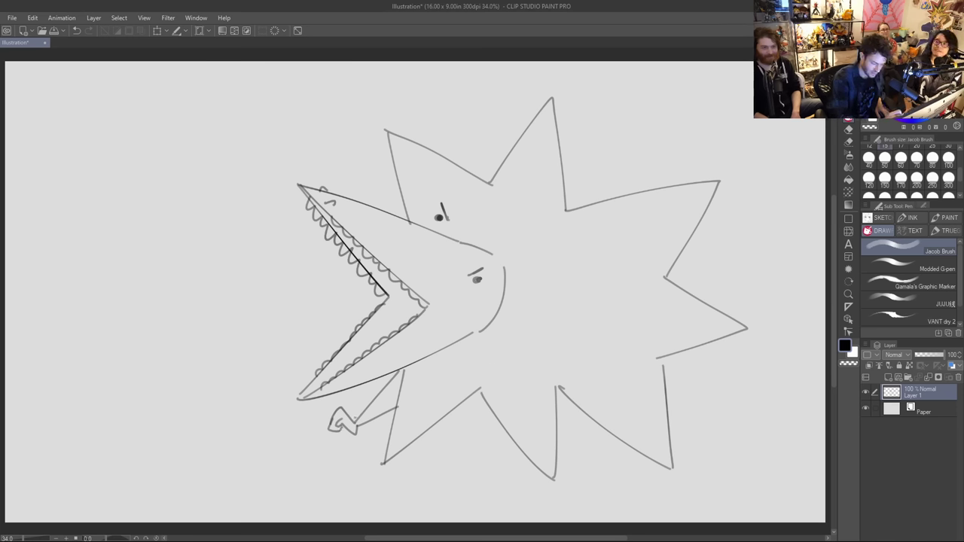
pyautogui.moveTo(356, 418); pyautogui.dragTo(360, 428)
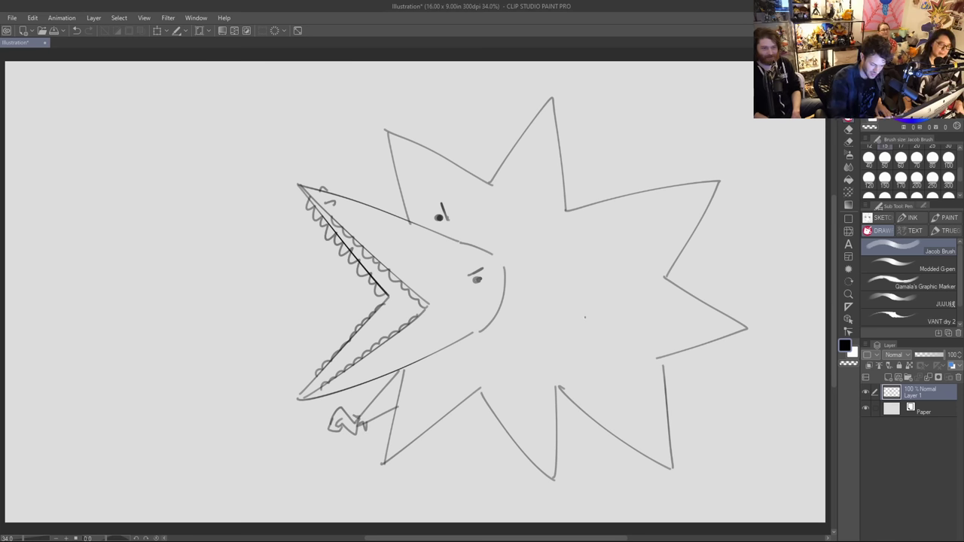
# Step: Draw a second limb with a curled foot below the body and erase the body outline crossing it
pyautogui.moveTo(477, 375)
pyautogui.mouseDown()
pyautogui.moveTo(495, 450)
pyautogui.moveTo(503, 445)
pyautogui.moveTo(494, 456)
pyautogui.moveTo(506, 441)
pyautogui.mouseUp()
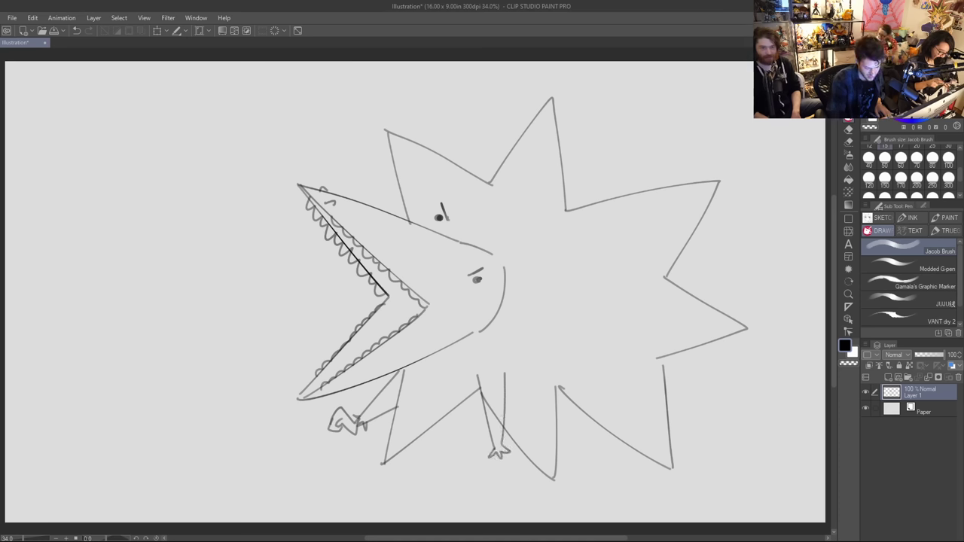
pyautogui.moveTo(491, 452)
pyautogui.mouseDown()
pyautogui.moveTo(513, 477)
pyautogui.moveTo(526, 469)
pyautogui.moveTo(503, 476)
pyautogui.mouseUp()
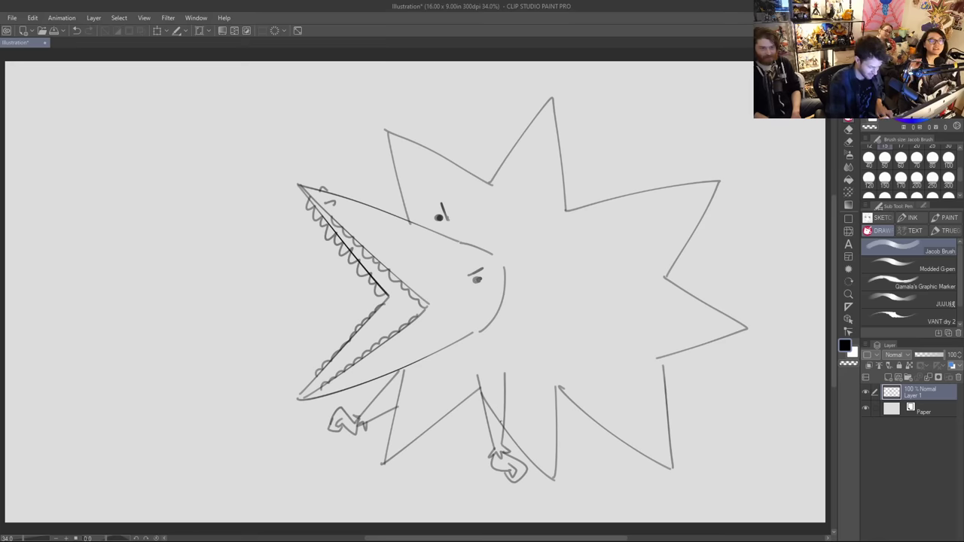
pyautogui.press('e')
pyautogui.moveTo(486, 395)
pyautogui.mouseDown()
pyautogui.moveTo(490, 410)
pyautogui.moveTo(502, 387)
pyautogui.mouseUp()
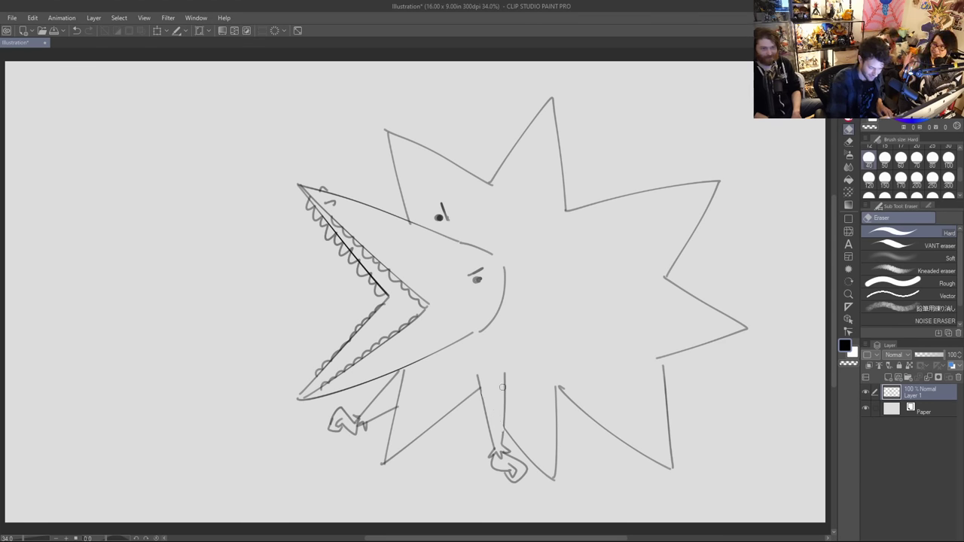
# Step: Move the whole creature drawing toward the left side of the canvas and return to the Jacob Brush
pyautogui.press('k')
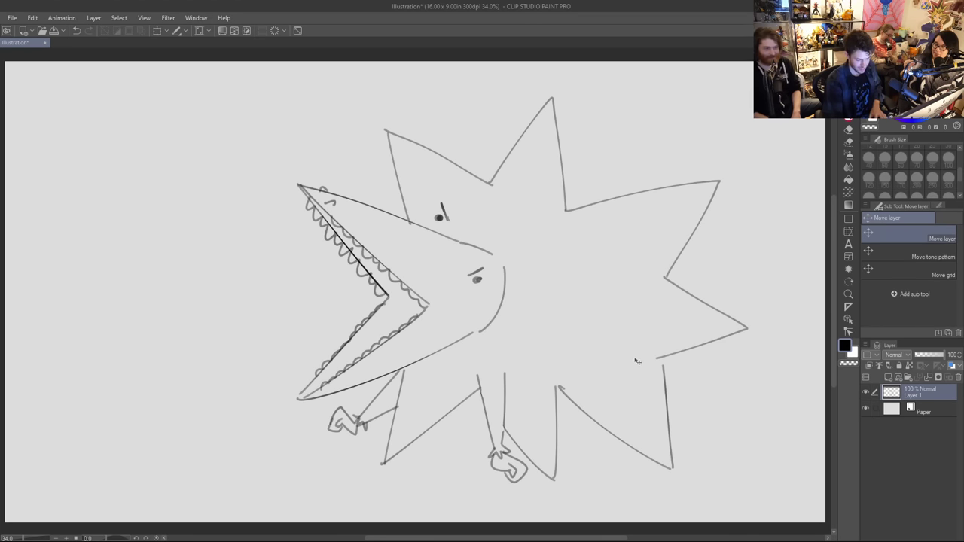
pyautogui.moveTo(636, 362)
pyautogui.mouseDown()
pyautogui.moveTo(490, 339)
pyautogui.moveTo(515, 348)
pyautogui.mouseUp()
pyautogui.press('b')
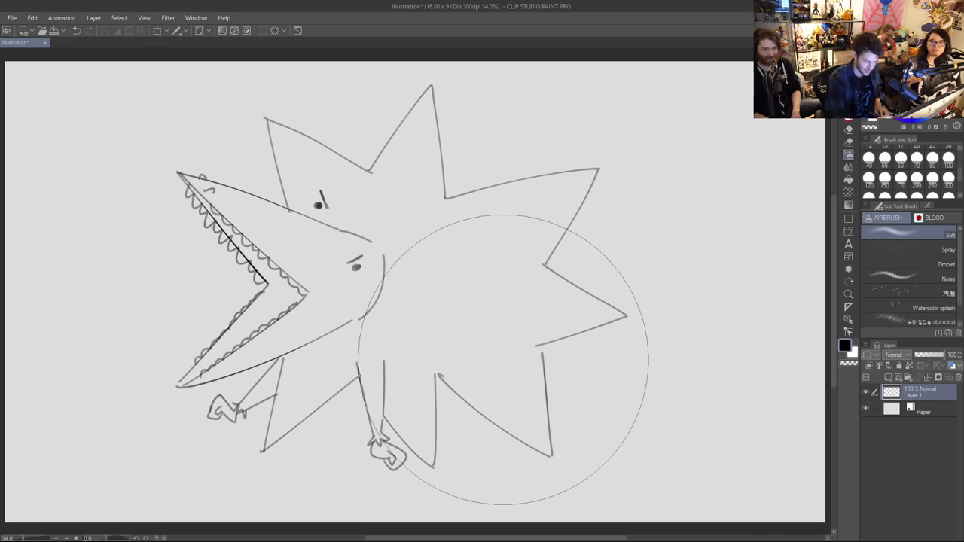
pyautogui.press('p')
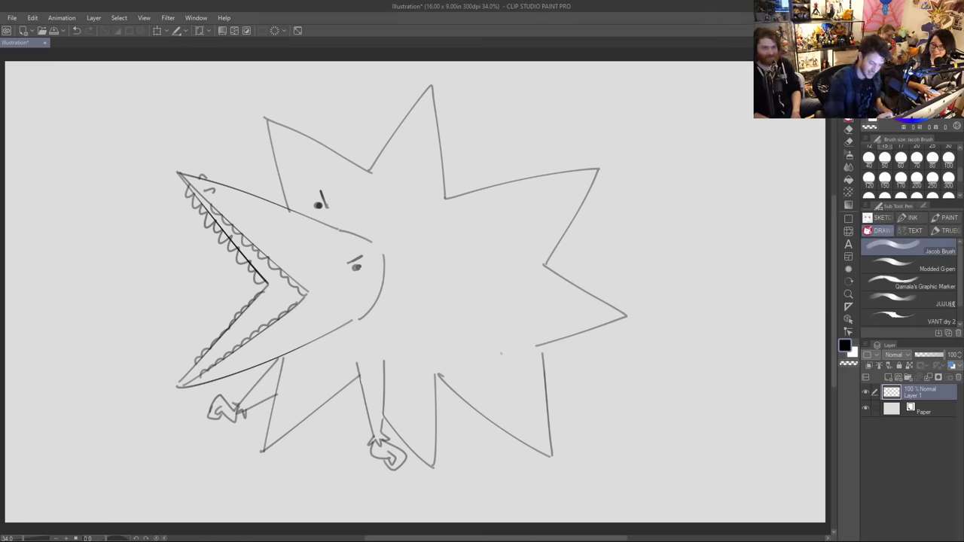
# Step: Draw a rear limb with a knobbly joint extending from the body's back, and erase the spike line crossing it
pyautogui.moveTo(497, 348); pyautogui.dragTo(587, 389)
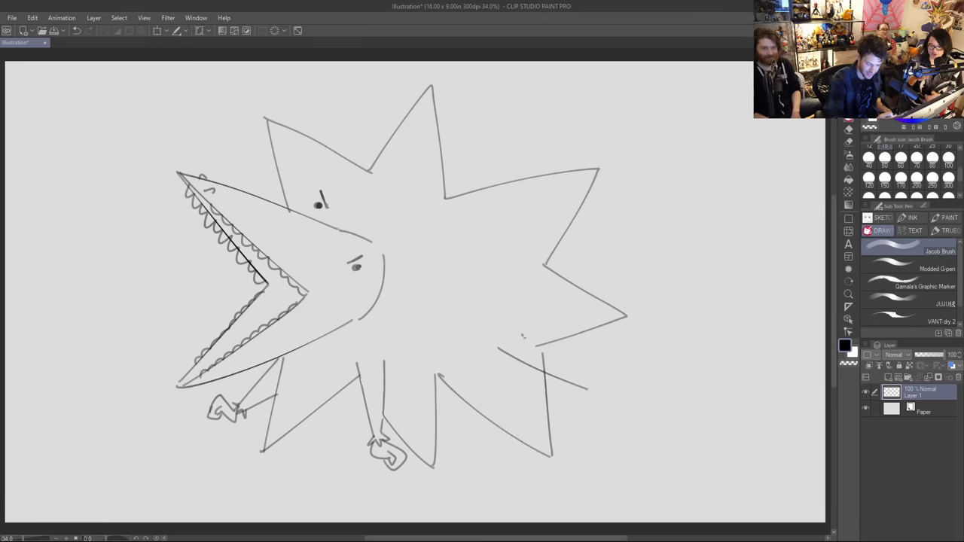
pyautogui.moveTo(523, 337); pyautogui.dragTo(588, 395)
pyautogui.hotkey('ctrl', 'z')
pyautogui.moveTo(517, 336)
pyautogui.mouseDown()
pyautogui.moveTo(606, 394)
pyautogui.moveTo(593, 399)
pyautogui.mouseUp()
pyautogui.press('e')
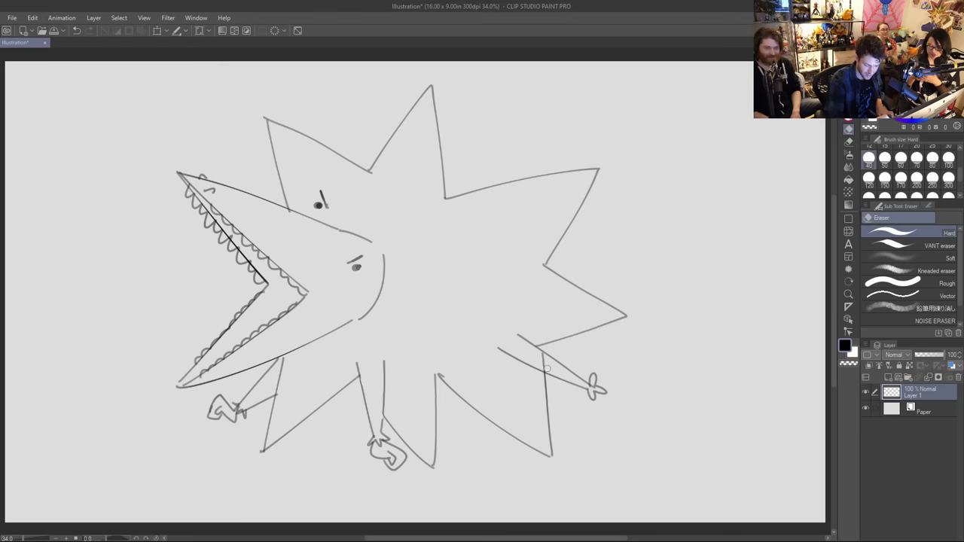
pyautogui.moveTo(547, 373); pyautogui.dragTo(537, 349)
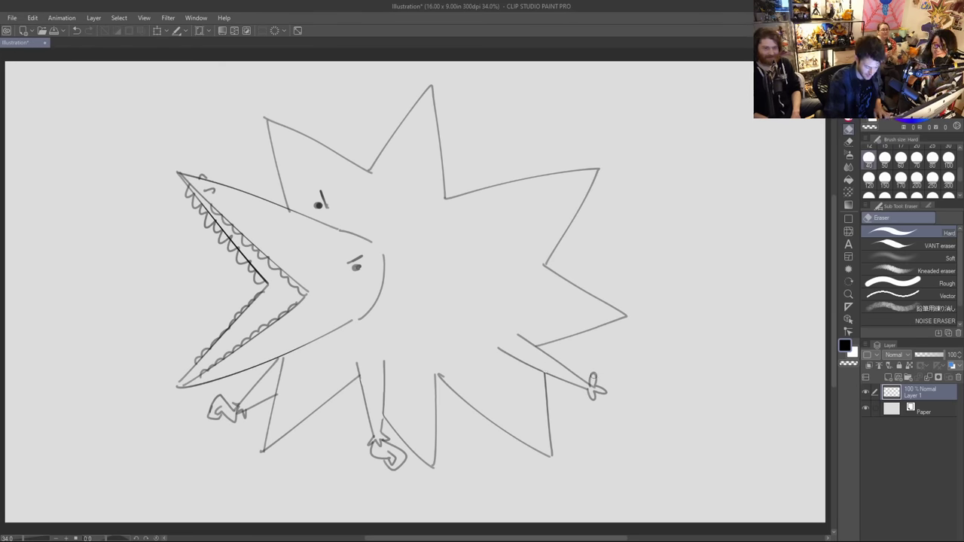
# Step: Extend the rear limb upward from its joint with a short forearm ending in a rounded-finger hand
pyautogui.press('p')
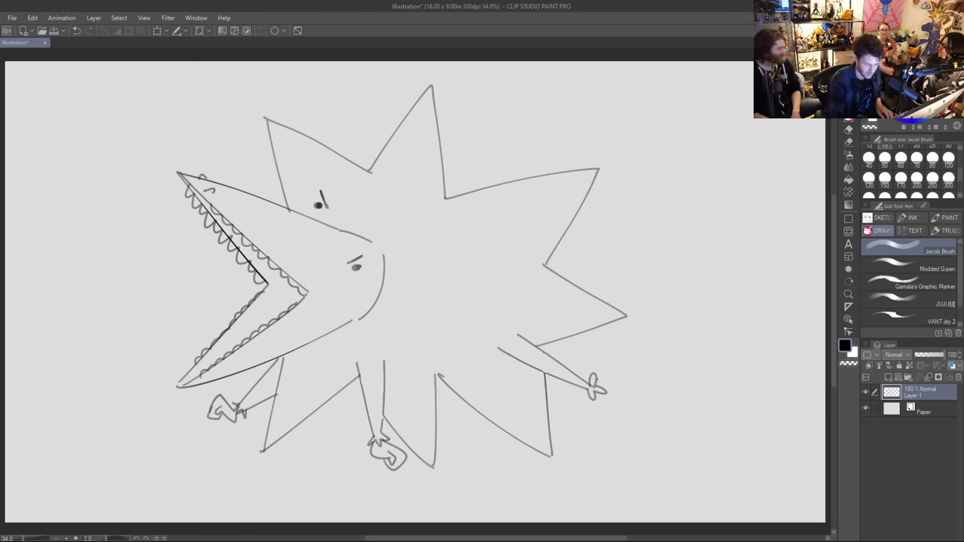
pyautogui.moveTo(599, 380)
pyautogui.mouseDown()
pyautogui.moveTo(615, 351)
pyautogui.moveTo(628, 369)
pyautogui.mouseUp()
pyautogui.hotkey('ctrl', 'z')
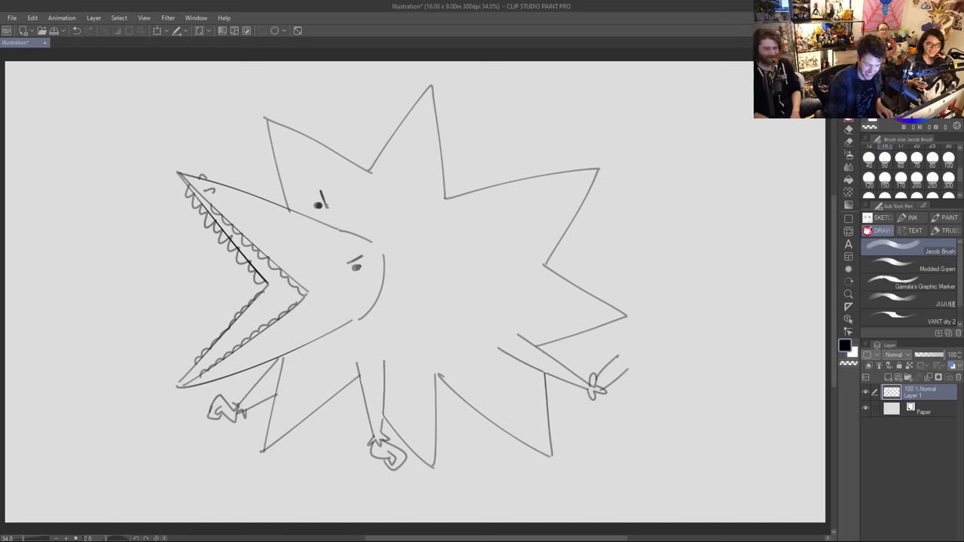
pyautogui.moveTo(616, 355)
pyautogui.mouseDown()
pyautogui.moveTo(625, 347)
pyautogui.moveTo(637, 354)
pyautogui.moveTo(642, 364)
pyautogui.moveTo(628, 372)
pyautogui.mouseUp()
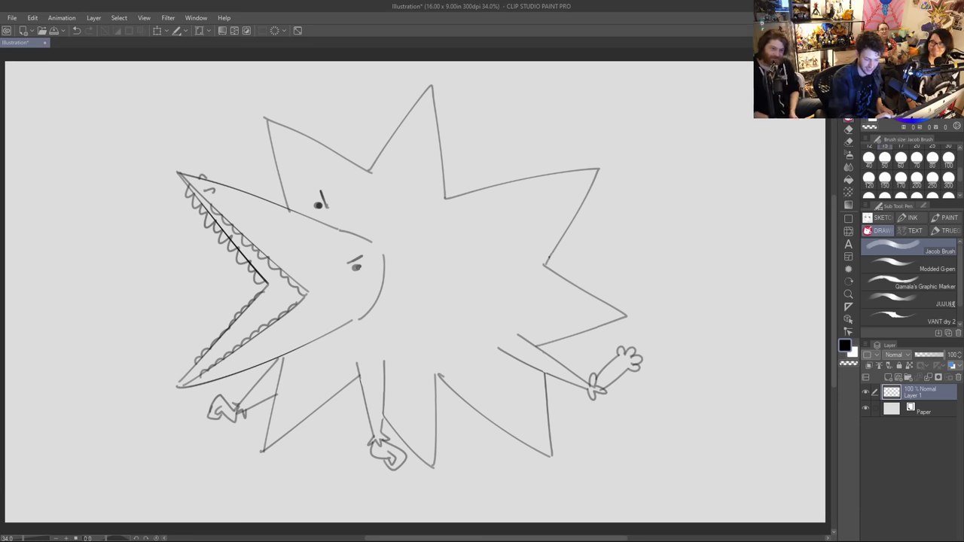
# Step: Draw a long pointed tail with ring stripes from the body's rear, and two small round ears on the head
pyautogui.moveTo(549, 256)
pyautogui.mouseDown()
pyautogui.moveTo(750, 200)
pyautogui.moveTo(568, 260)
pyautogui.moveTo(560, 275)
pyautogui.moveTo(670, 226)
pyautogui.moveTo(693, 226)
pyautogui.moveTo(725, 201)
pyautogui.mouseUp()
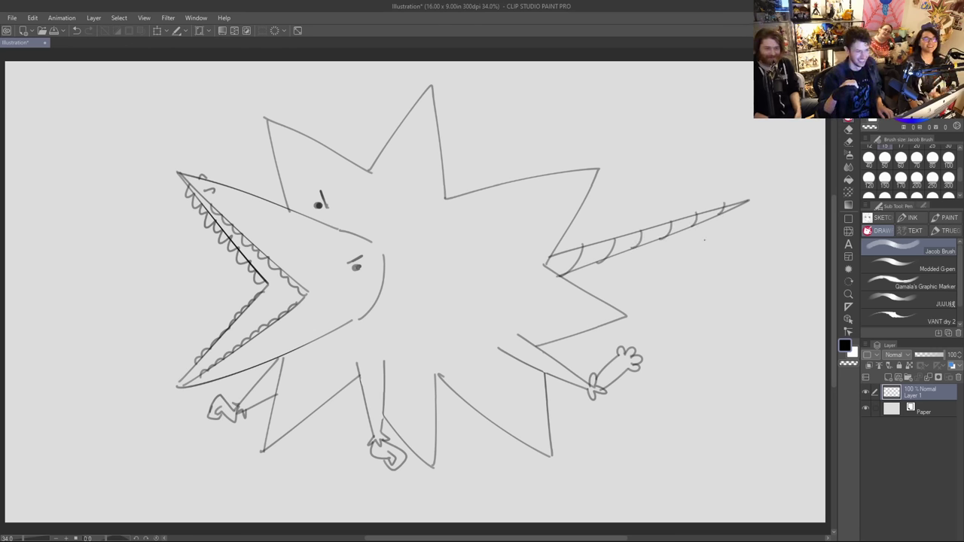
pyautogui.moveTo(387, 253)
pyautogui.mouseDown()
pyautogui.moveTo(400, 259)
pyautogui.moveTo(393, 262)
pyautogui.mouseUp()
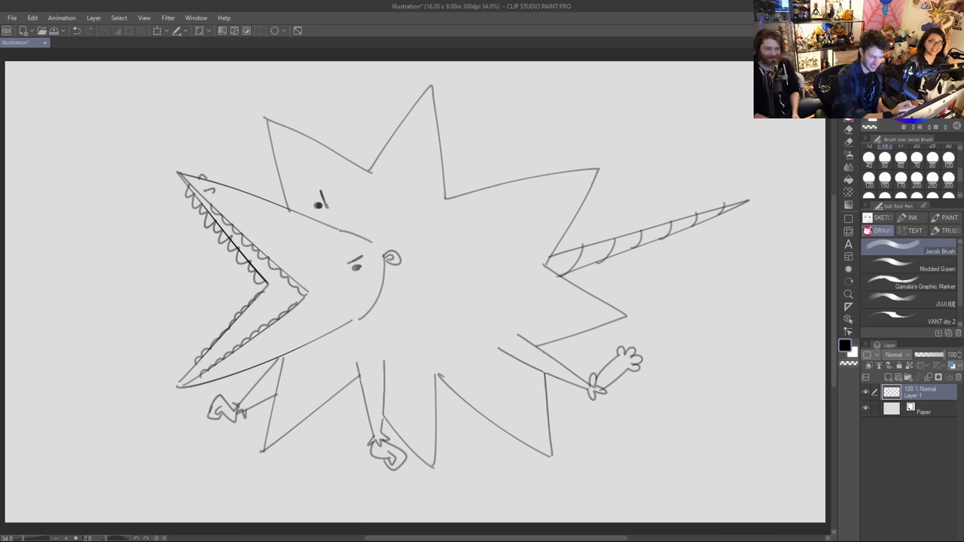
pyautogui.moveTo(337, 232); pyautogui.dragTo(347, 230)
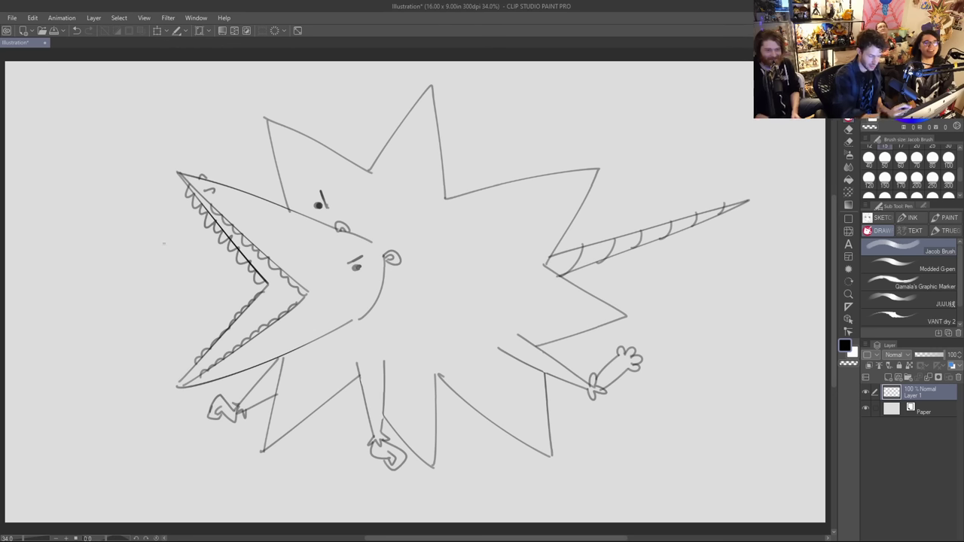
# Step: Draw three short radiating dashes in the empty space in front of the open mouth
pyautogui.moveTo(128, 213); pyautogui.dragTo(143, 225)
pyautogui.moveTo(77, 284); pyautogui.dragTo(100, 272)
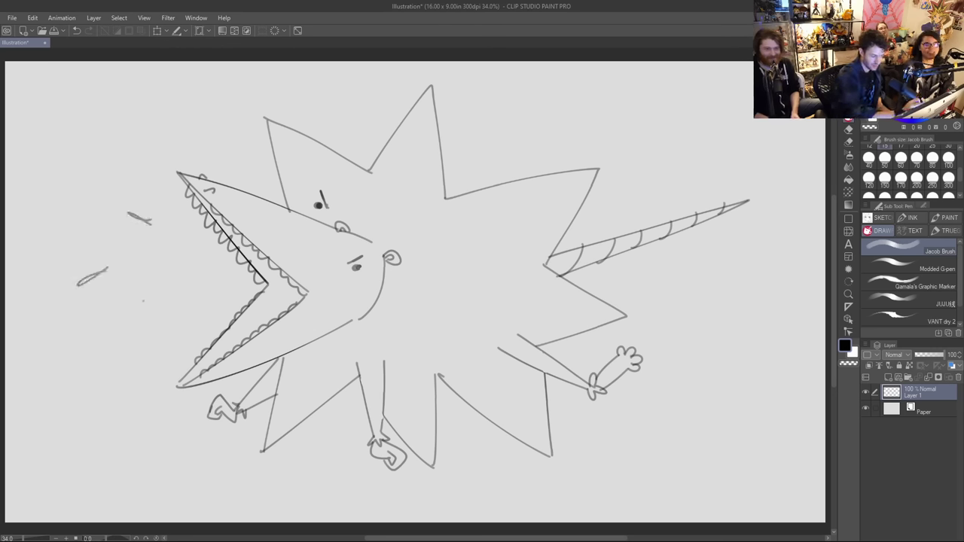
pyautogui.moveTo(125, 326); pyautogui.dragTo(143, 304)
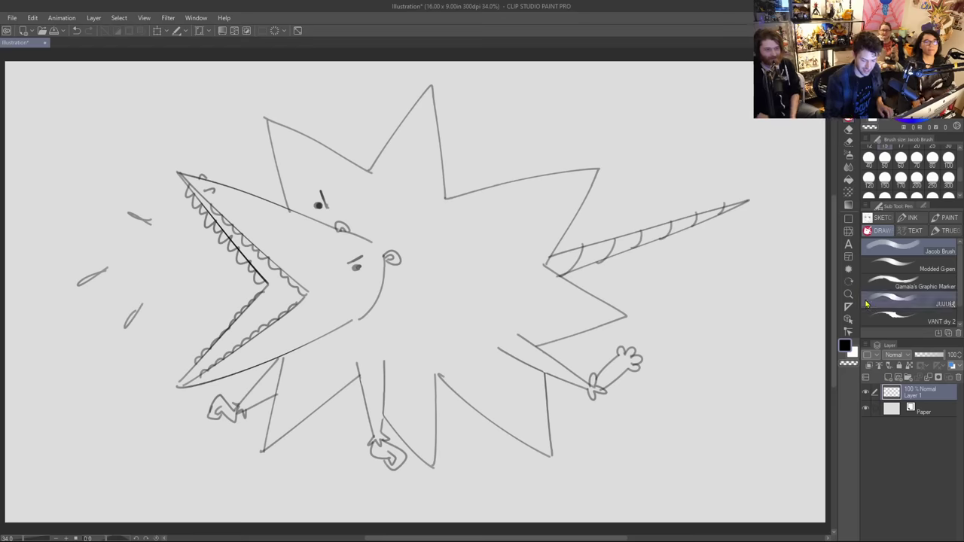
# Step: Hide the creature sketch on Layer 1 and add a new layer above it
pyautogui.click(866, 393)
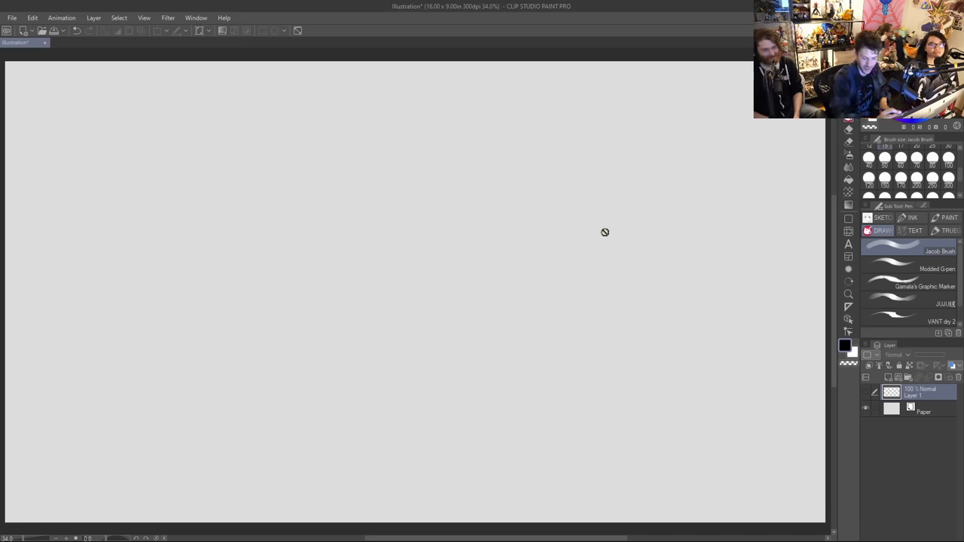
pyautogui.click(888, 376)
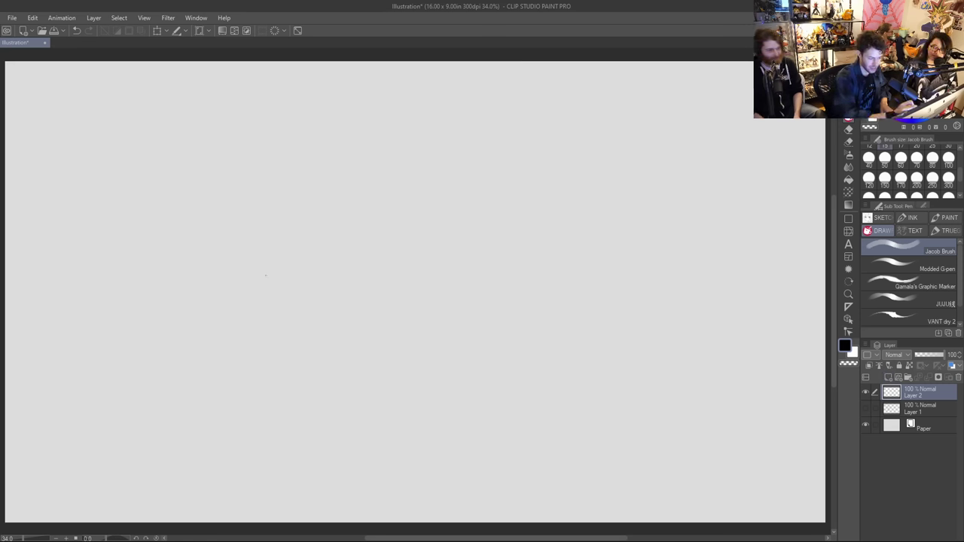
# Step: Sketch a large rounded arc on the new layer, rising from a short front stroke and curving down at the back
pyautogui.moveTo(264, 237); pyautogui.dragTo(249, 284)
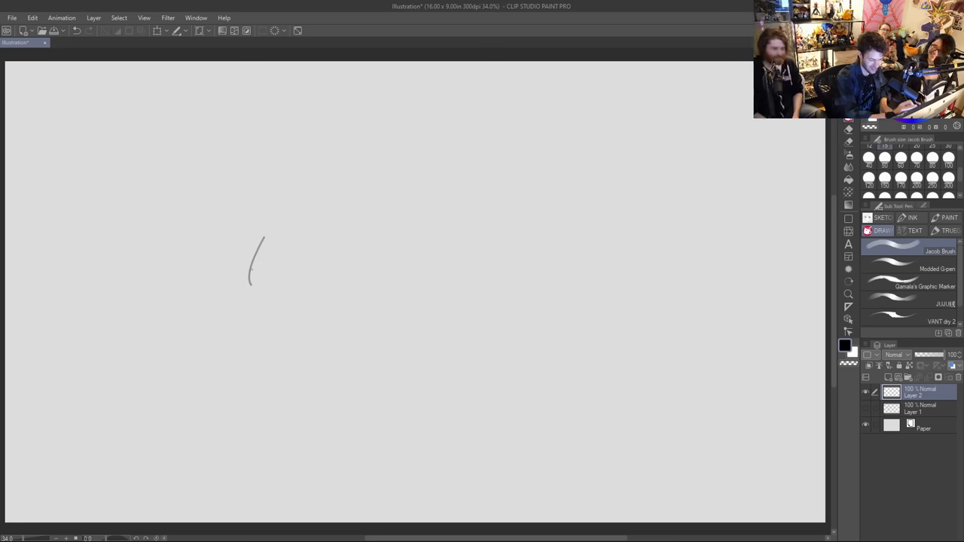
pyautogui.moveTo(258, 253); pyautogui.dragTo(345, 155)
pyautogui.hotkey('ctrl', 'z')
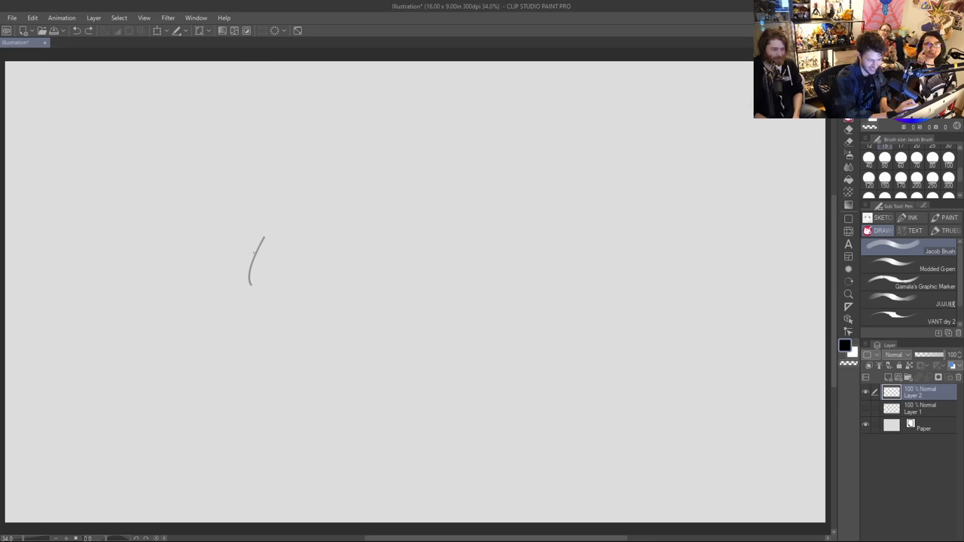
pyautogui.moveTo(255, 254); pyautogui.dragTo(362, 118)
pyautogui.moveTo(318, 143)
pyautogui.mouseDown()
pyautogui.moveTo(506, 129)
pyautogui.moveTo(538, 340)
pyautogui.moveTo(527, 366)
pyautogui.mouseUp()
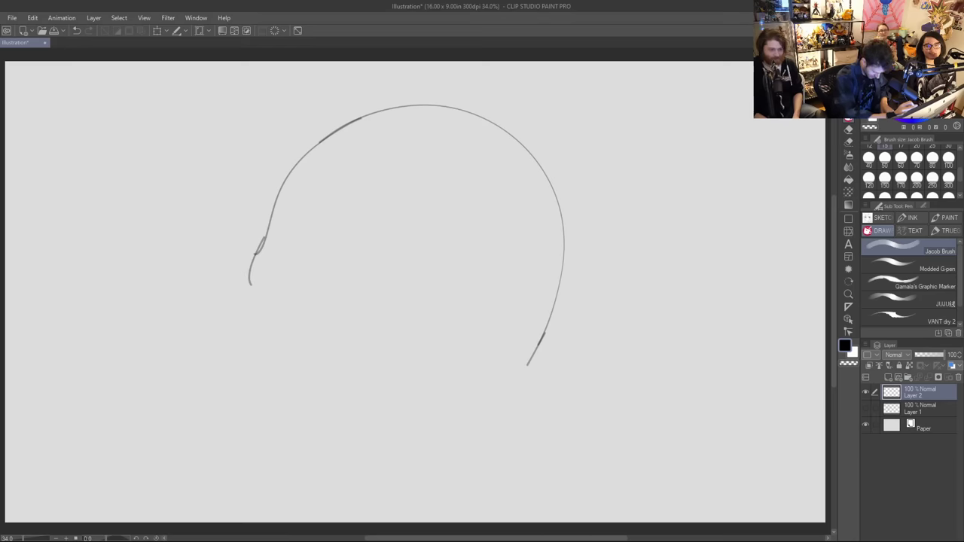
# Step: Erase the short stroke at the arc's front end and redraw the forehead and snout outline curving down with a slight notch
pyautogui.press('e')
pyautogui.moveTo(265, 223)
pyautogui.mouseDown()
pyautogui.moveTo(249, 280)
pyautogui.moveTo(254, 267)
pyautogui.mouseUp()
pyautogui.press('p')
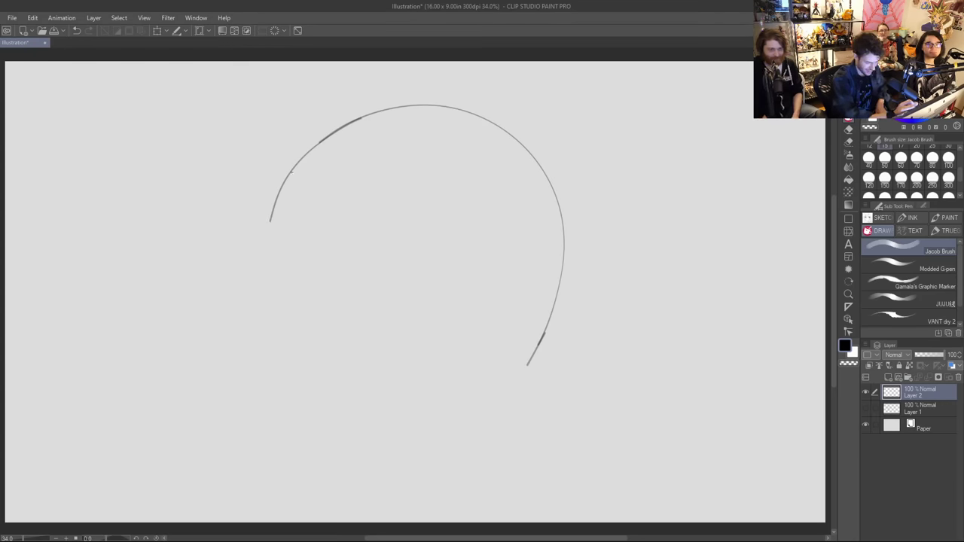
pyautogui.moveTo(291, 170)
pyautogui.mouseDown()
pyautogui.moveTo(276, 251)
pyautogui.moveTo(282, 291)
pyautogui.mouseUp()
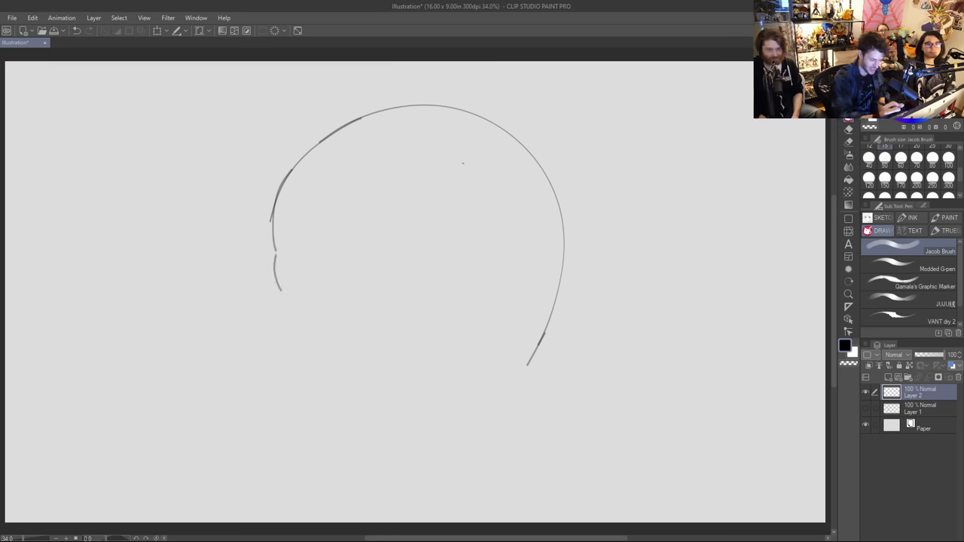
pyautogui.hotkey('ctrl', 'z')
pyautogui.moveTo(275, 249); pyautogui.dragTo(284, 296)
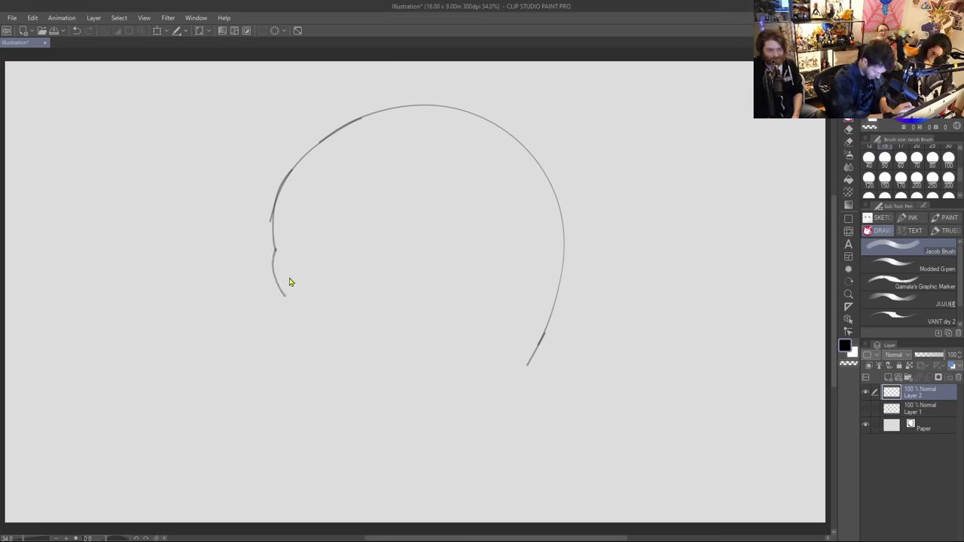
pyautogui.hotkey('ctrl', 'z')
pyautogui.moveTo(274, 240)
pyautogui.mouseDown()
pyautogui.moveTo(272, 273)
pyautogui.moveTo(304, 294)
pyautogui.moveTo(383, 295)
pyautogui.mouseUp()
pyautogui.hotkey('ctrl', 'z')
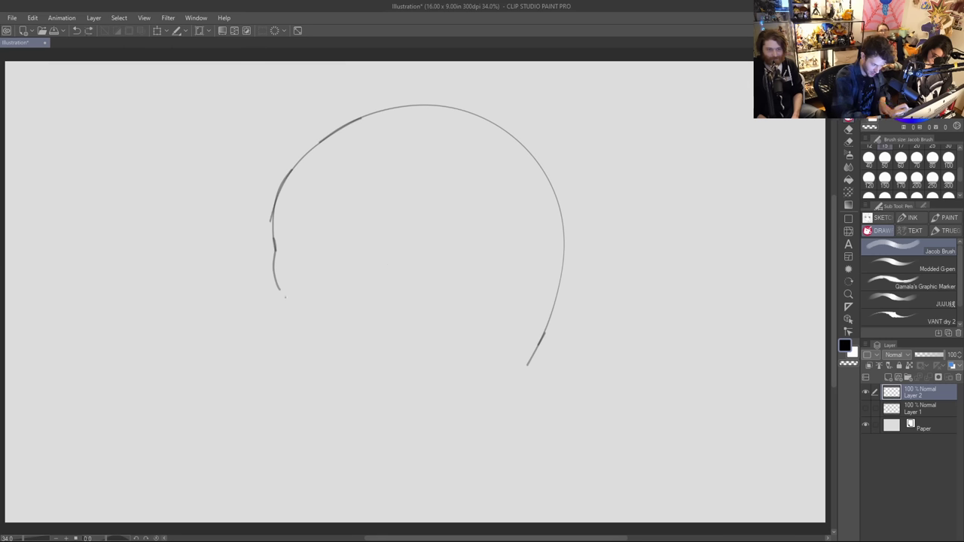
pyautogui.moveTo(286, 300); pyautogui.dragTo(376, 294)
pyautogui.hotkey('ctrl', 'z')
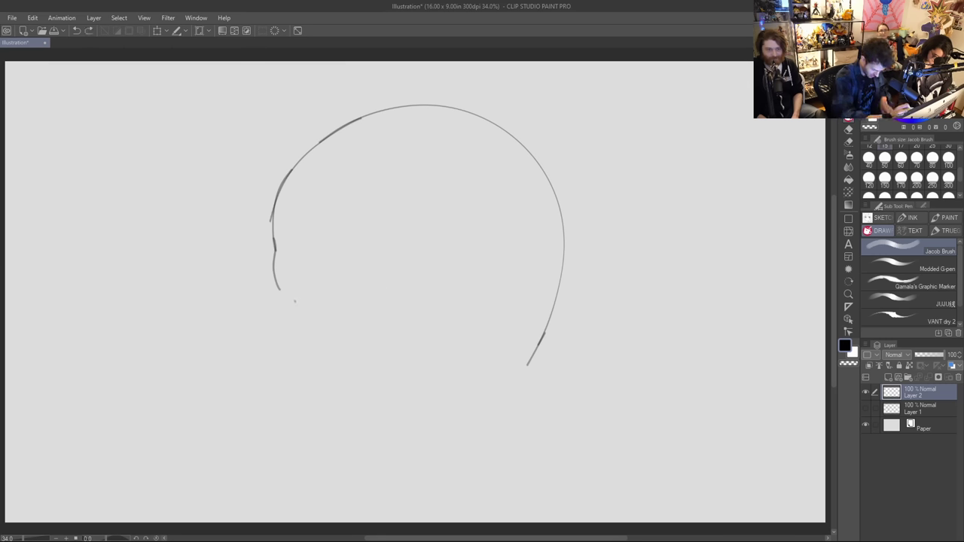
# Step: Draw a crescent-shaped open mouth from the snout up to a pointed corner, and line both jaws with small pointed teeth
pyautogui.moveTo(278, 288)
pyautogui.mouseDown()
pyautogui.moveTo(310, 292)
pyautogui.moveTo(342, 265)
pyautogui.moveTo(377, 205)
pyautogui.mouseUp()
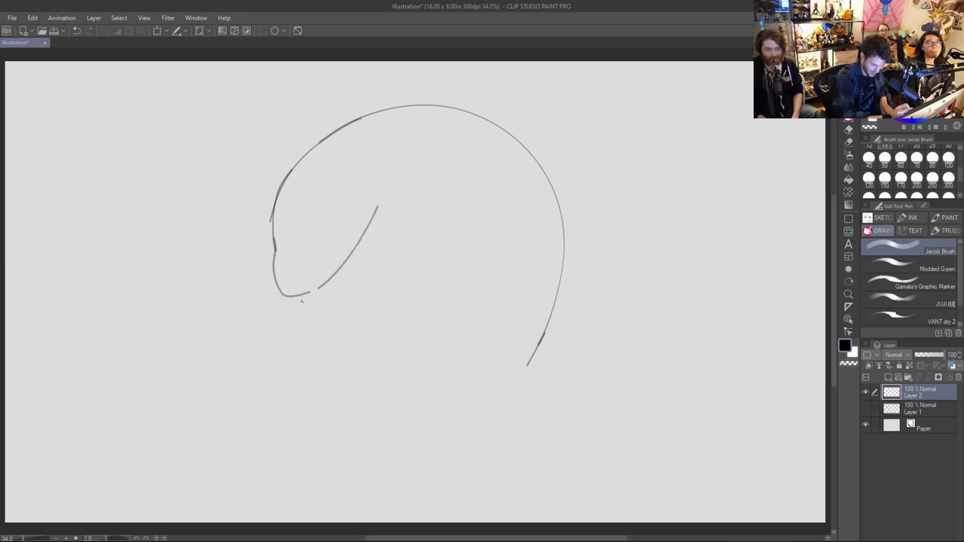
pyautogui.moveTo(301, 301)
pyautogui.mouseDown()
pyautogui.moveTo(346, 301)
pyautogui.moveTo(321, 314)
pyautogui.moveTo(342, 308)
pyautogui.moveTo(377, 203)
pyautogui.mouseUp()
pyautogui.hotkey('ctrl', 'z')
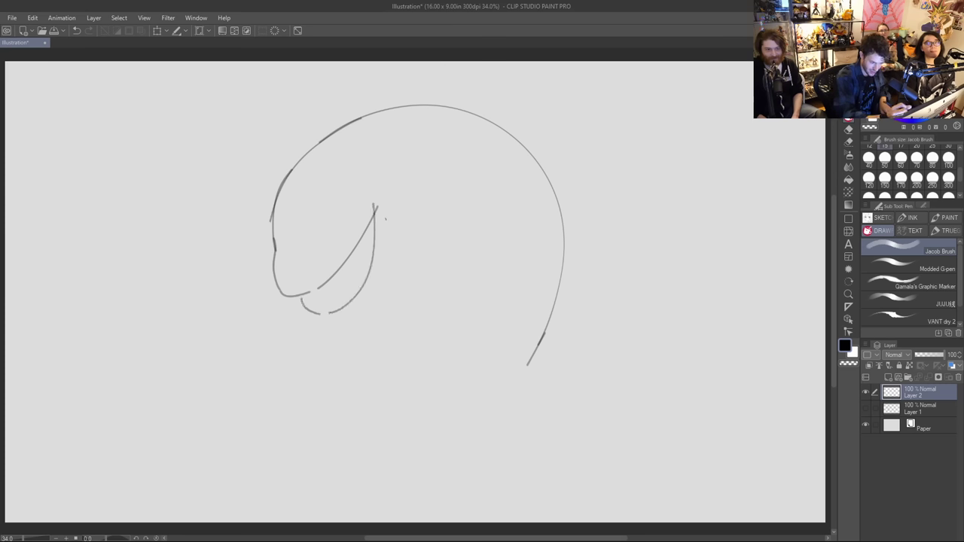
pyautogui.hotkey('ctrl', 'z')
pyautogui.moveTo(326, 313)
pyautogui.mouseDown()
pyautogui.moveTo(356, 293)
pyautogui.moveTo(378, 204)
pyautogui.mouseUp()
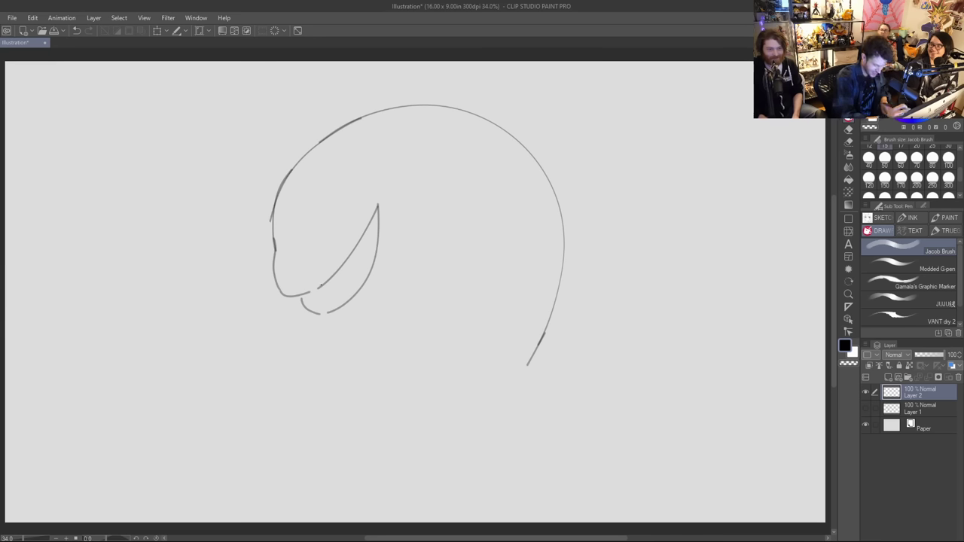
pyautogui.moveTo(306, 294)
pyautogui.mouseDown()
pyautogui.moveTo(327, 284)
pyautogui.moveTo(369, 227)
pyautogui.mouseUp()
pyautogui.moveTo(309, 306)
pyautogui.mouseDown()
pyautogui.moveTo(349, 299)
pyautogui.moveTo(374, 253)
pyautogui.mouseUp()
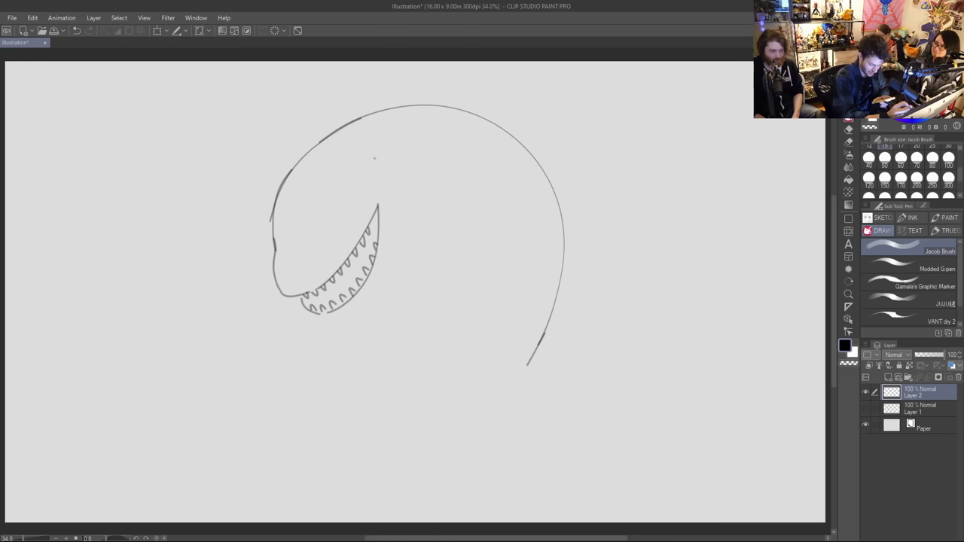
# Step: Draw a large oval patch on the head above the mouth corner, and a small round eye with a pupil just below it
pyautogui.moveTo(368, 201)
pyautogui.mouseDown()
pyautogui.moveTo(340, 198)
pyautogui.moveTo(346, 162)
pyautogui.moveTo(383, 128)
pyautogui.moveTo(368, 137)
pyautogui.moveTo(402, 125)
pyautogui.moveTo(435, 159)
pyautogui.moveTo(360, 203)
pyautogui.mouseUp()
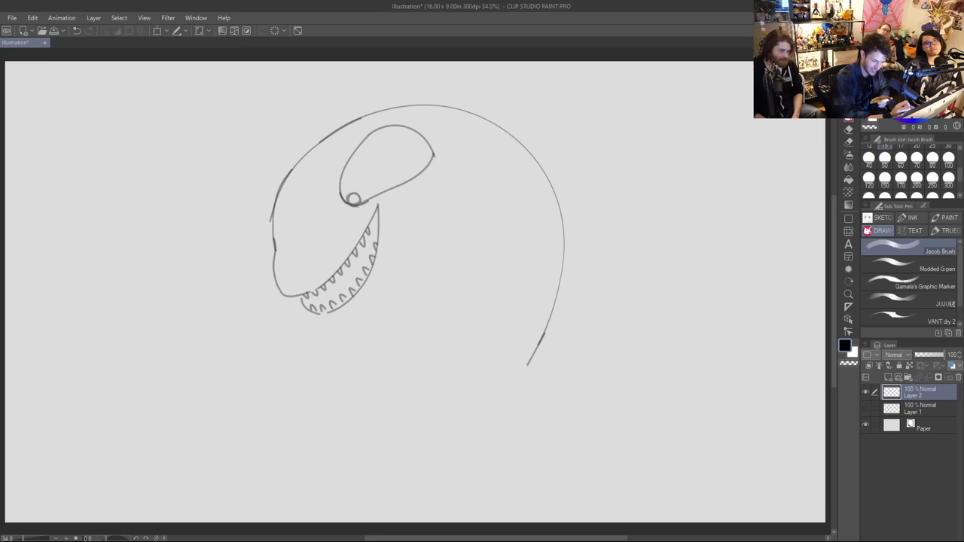
pyautogui.moveTo(354, 199); pyautogui.dragTo(357, 199)
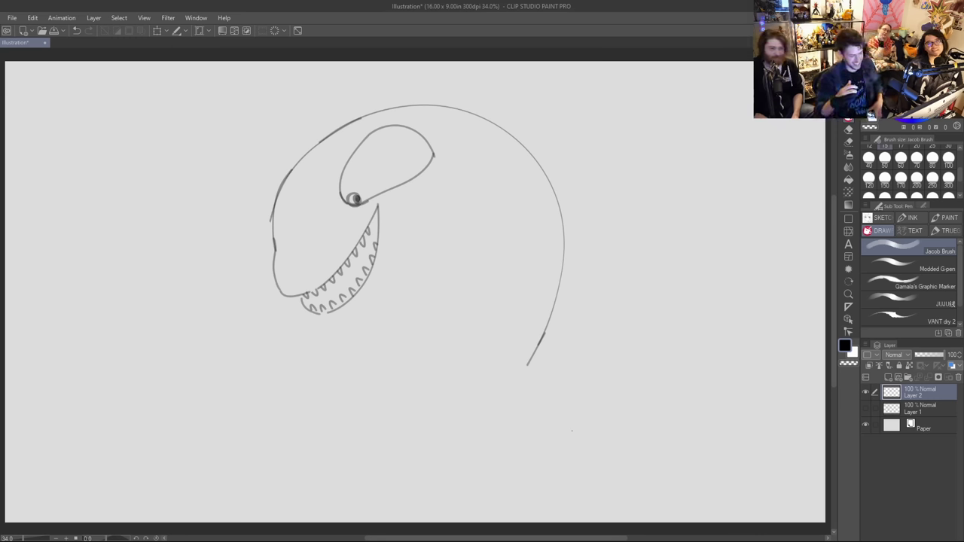
pyautogui.hotkey('ctrl', 'z')
pyautogui.hotkey('ctrl', 'z')
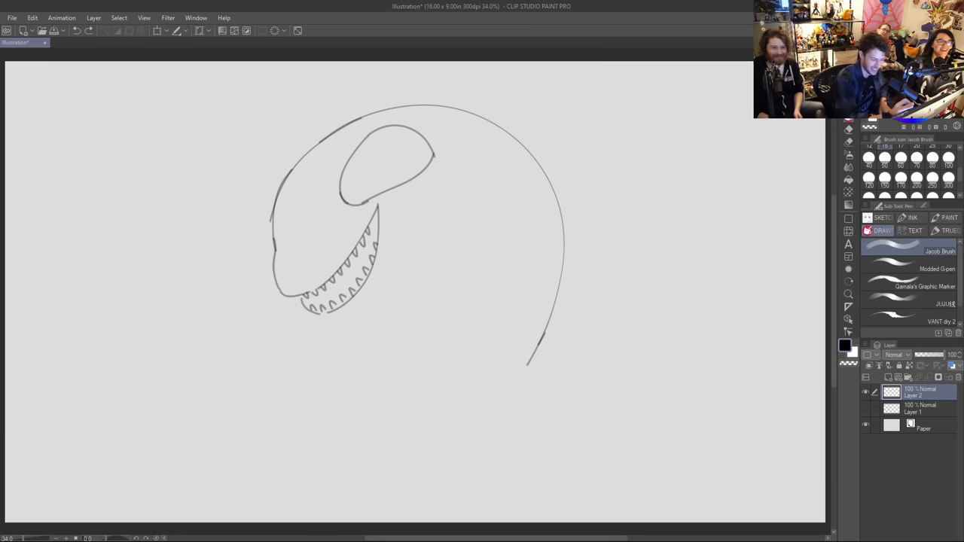
pyautogui.moveTo(345, 207); pyautogui.dragTo(344, 213)
pyautogui.hotkey('ctrl', 'z')
pyautogui.hotkey('ctrl', 'z')
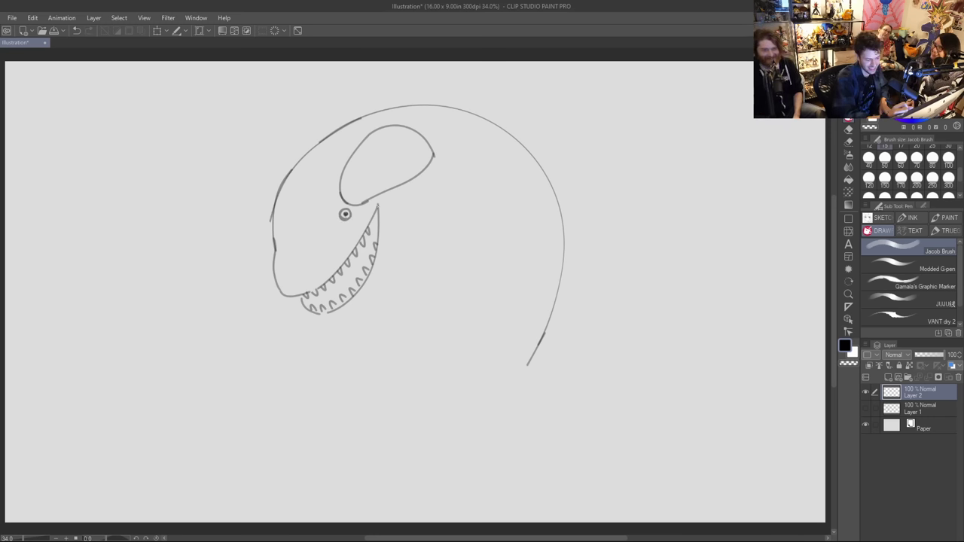
# Step: Add a short crease at the mouth corner and draw the lower jaw line sweeping back beneath the mouth
pyautogui.moveTo(377, 204); pyautogui.dragTo(397, 194)
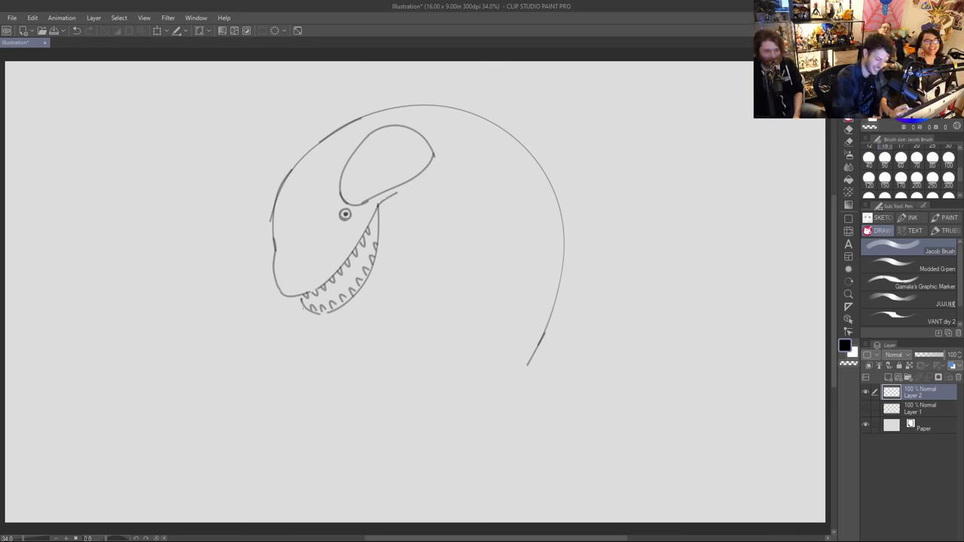
pyautogui.moveTo(301, 300); pyautogui.dragTo(348, 317)
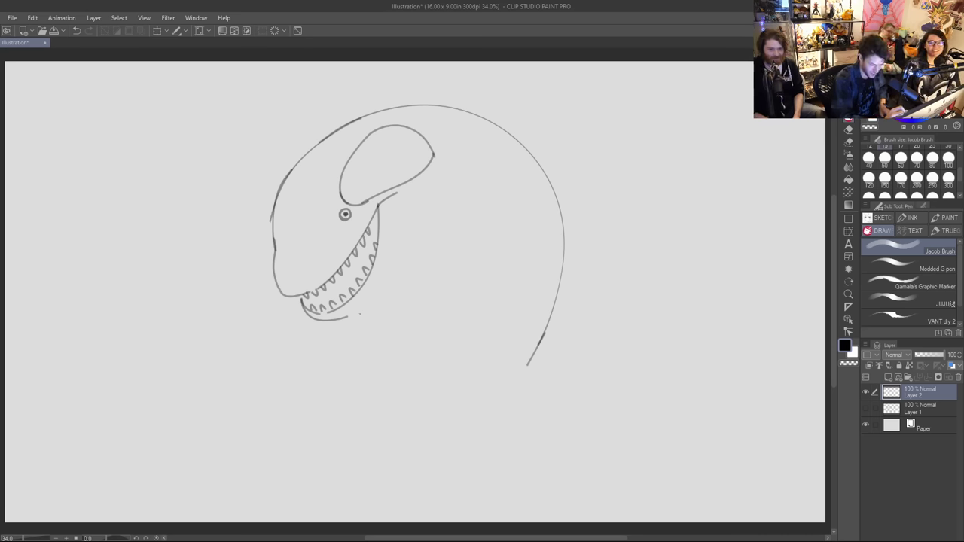
pyautogui.moveTo(353, 314); pyautogui.dragTo(408, 250)
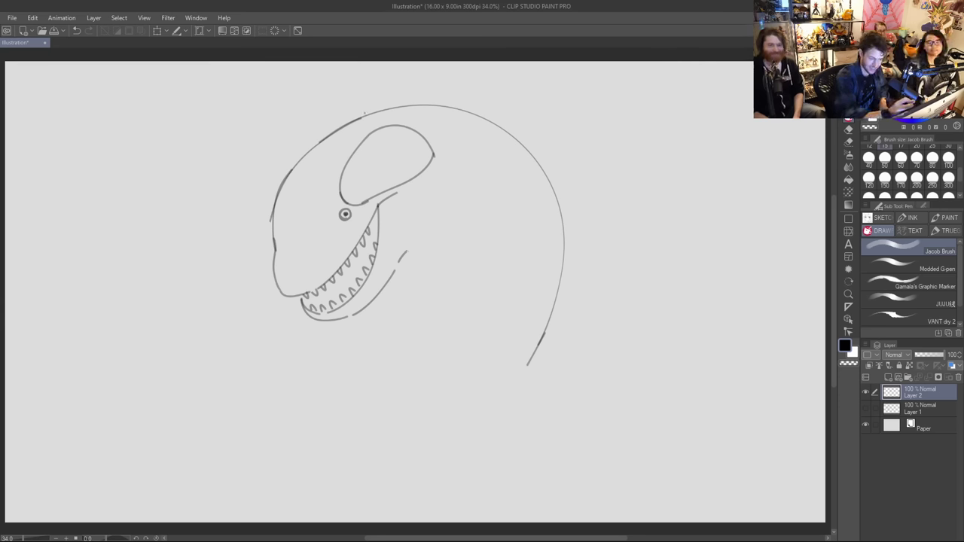
# Step: Draw a curved dorsal fin on the back, and add eyelashes and full lips to the face
pyautogui.moveTo(361, 119)
pyautogui.mouseDown()
pyautogui.moveTo(484, 73)
pyautogui.moveTo(545, 87)
pyautogui.moveTo(524, 115)
pyautogui.moveTo(525, 152)
pyautogui.mouseUp()
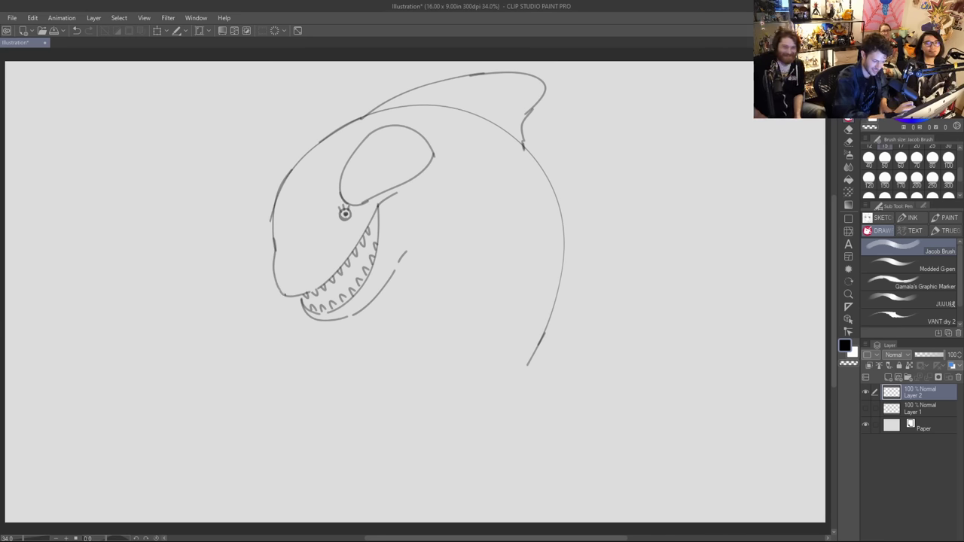
pyautogui.moveTo(283, 294); pyautogui.dragTo(336, 280)
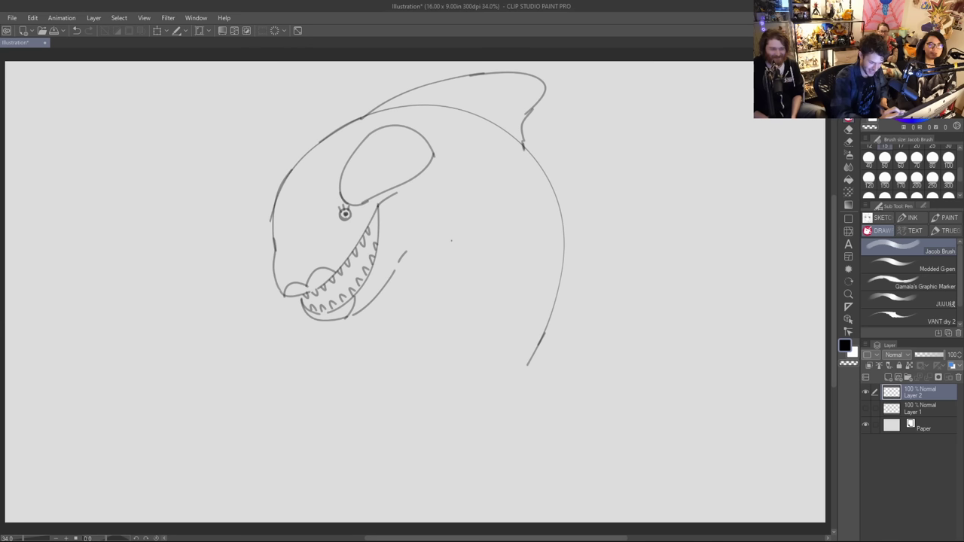
# Step: Draw a pointed flipper on the side of the body and a chest line curving from the jaw down to the belly
pyautogui.moveTo(454, 236)
pyautogui.mouseDown()
pyautogui.moveTo(432, 315)
pyautogui.moveTo(444, 326)
pyautogui.moveTo(498, 301)
pyautogui.mouseUp()
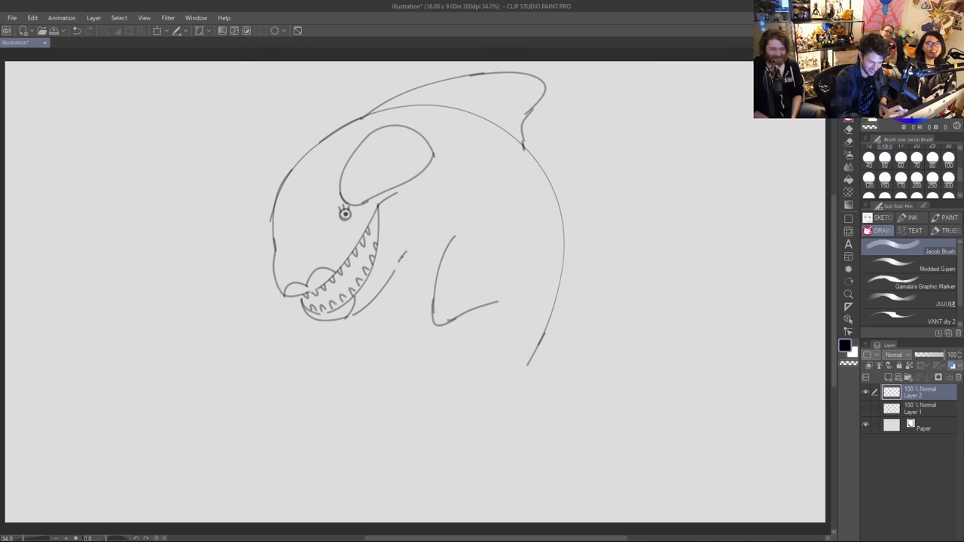
pyautogui.moveTo(399, 262)
pyautogui.mouseDown()
pyautogui.moveTo(417, 288)
pyautogui.moveTo(404, 377)
pyautogui.mouseUp()
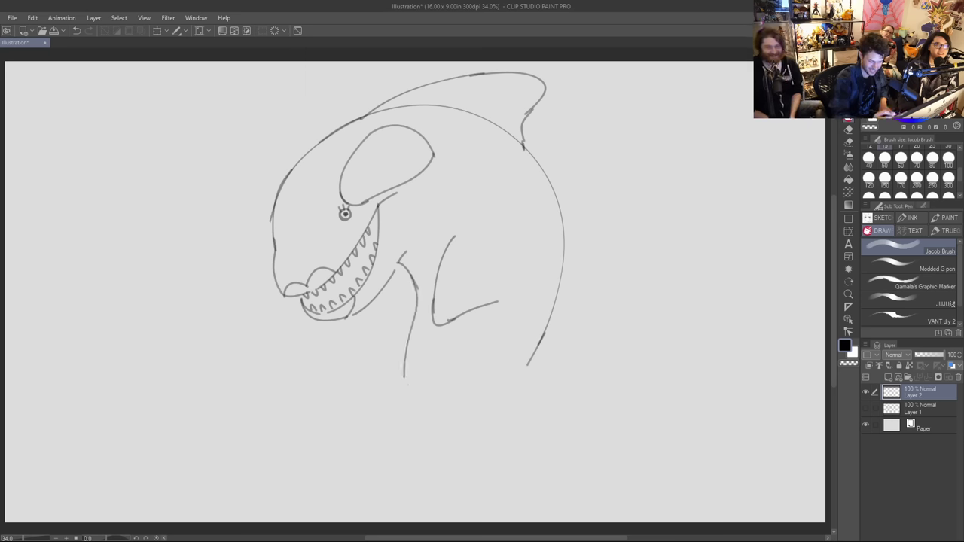
pyautogui.hotkey('ctrl', 'z')
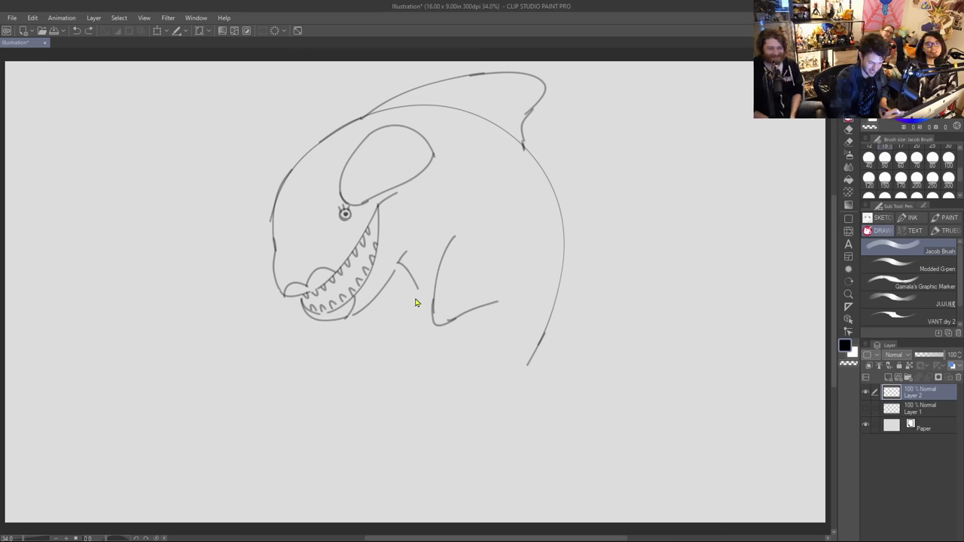
pyautogui.moveTo(412, 276)
pyautogui.mouseDown()
pyautogui.moveTo(409, 331)
pyautogui.moveTo(436, 376)
pyautogui.mouseUp()
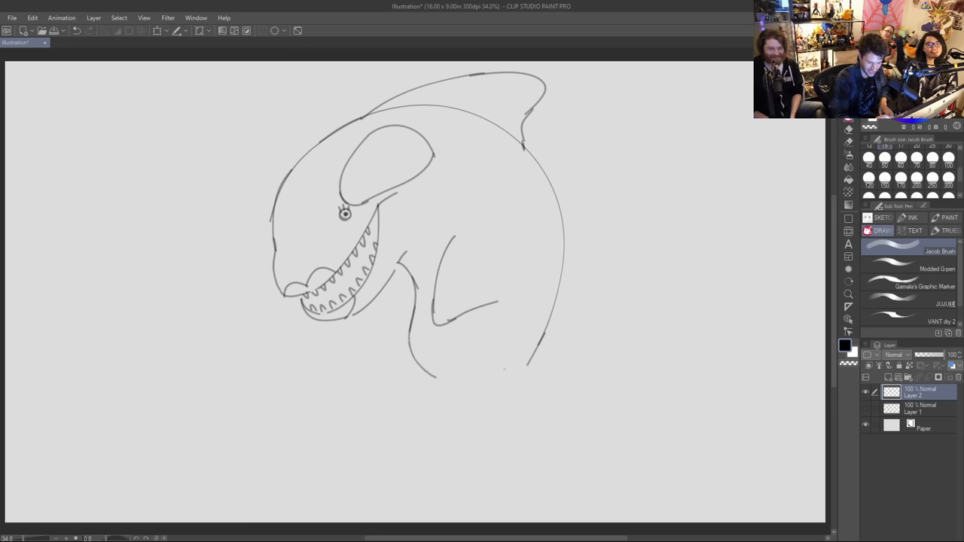
pyautogui.hotkey('ctrl', 'z')
pyautogui.moveTo(413, 298)
pyautogui.mouseDown()
pyautogui.moveTo(411, 347)
pyautogui.moveTo(430, 363)
pyautogui.mouseUp()
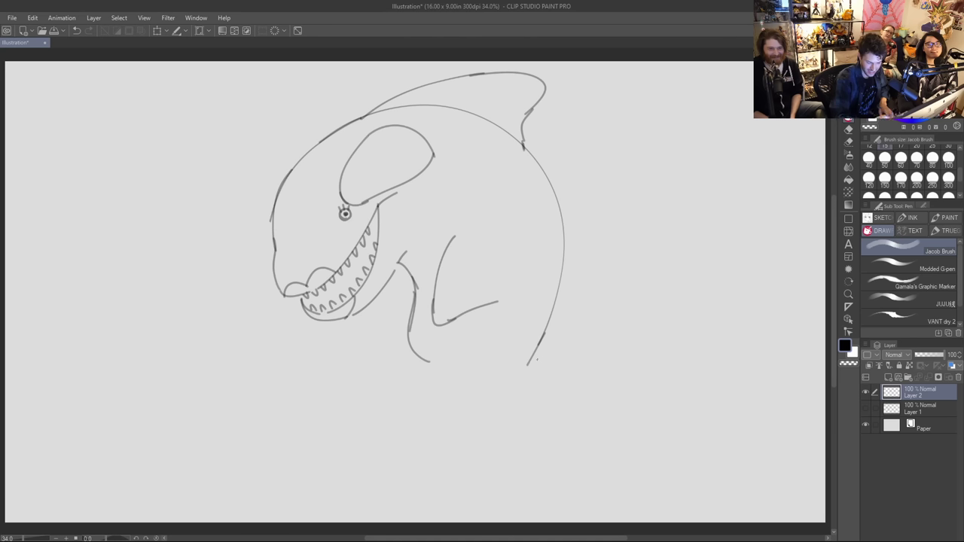
# Step: Close the body's underside with a thin curved band, and draw a flared section with a rounded hem below it
pyautogui.moveTo(514, 362); pyautogui.dragTo(544, 326)
pyautogui.moveTo(421, 360); pyautogui.dragTo(529, 362)
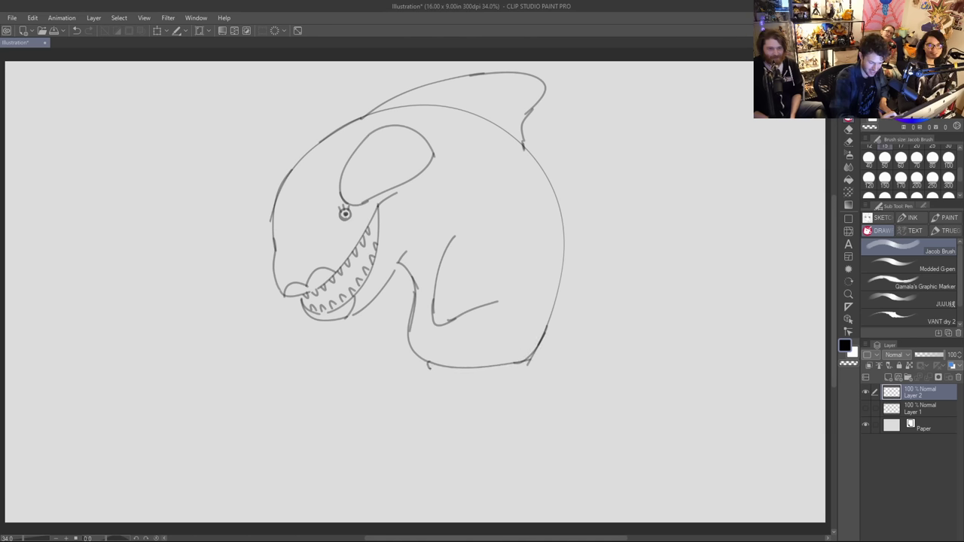
pyautogui.moveTo(425, 363)
pyautogui.mouseDown()
pyautogui.moveTo(476, 373)
pyautogui.moveTo(536, 361)
pyautogui.mouseUp()
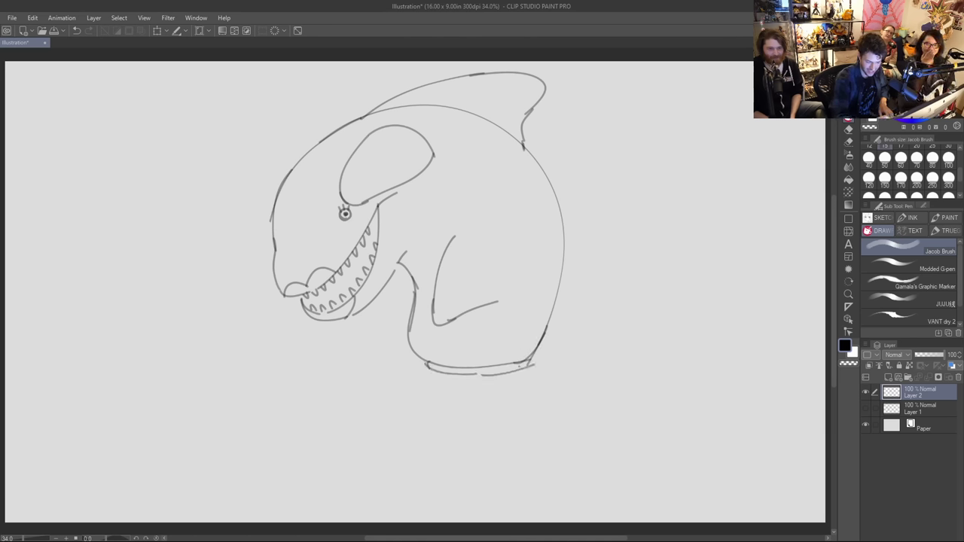
pyautogui.moveTo(426, 368)
pyautogui.mouseDown()
pyautogui.moveTo(398, 452)
pyautogui.moveTo(510, 470)
pyautogui.moveTo(527, 448)
pyautogui.moveTo(506, 379)
pyautogui.mouseUp()
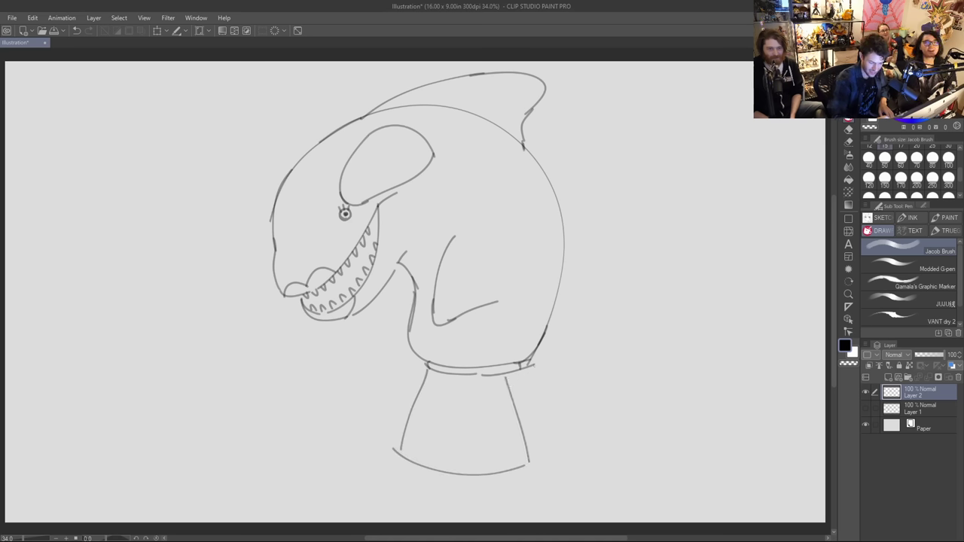
# Step: Draw the belly marking as a curve from the jaw to the flipper and a line from the flipper down to the band
pyautogui.moveTo(407, 249); pyautogui.dragTo(445, 237)
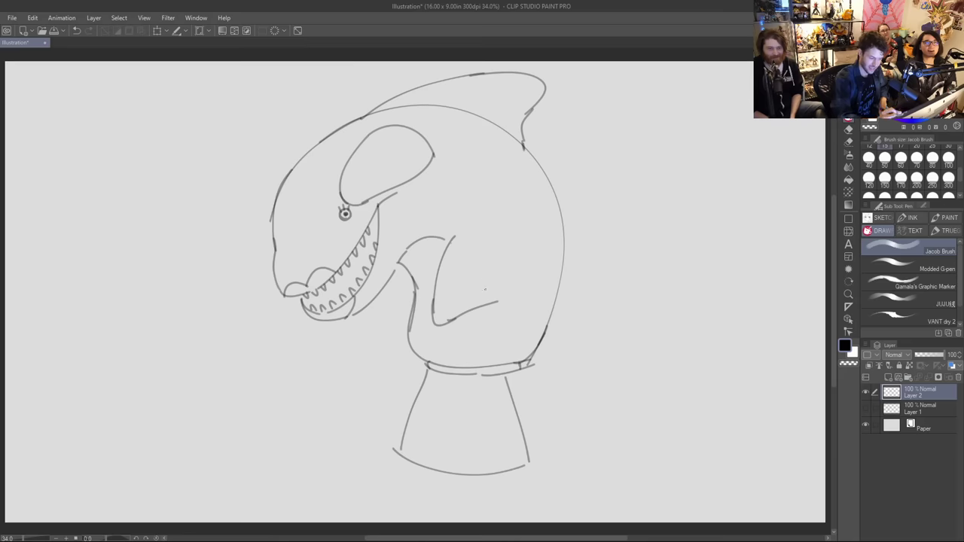
pyautogui.moveTo(485, 304); pyautogui.dragTo(489, 368)
pyautogui.hotkey('ctrl', 'z')
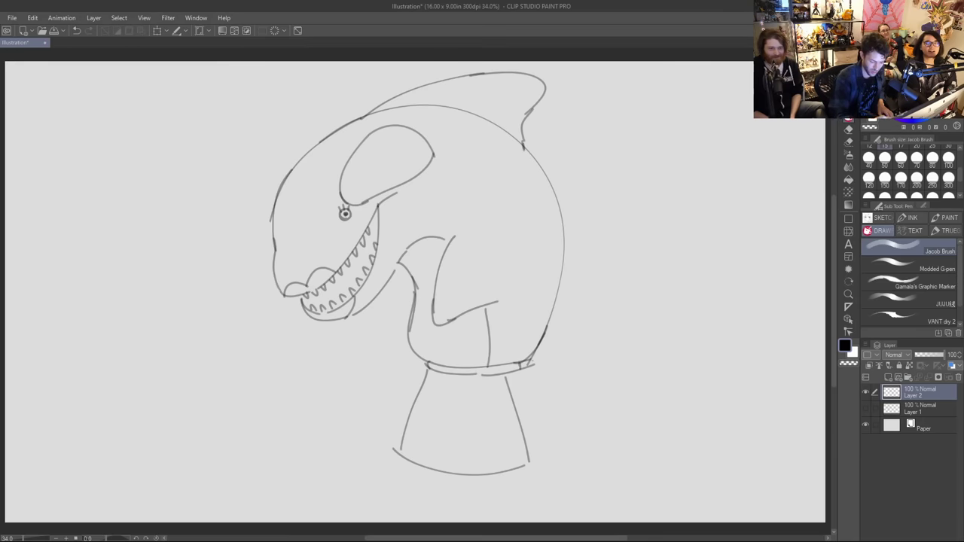
# Step: Erase the stray strokes at the band's rear and the arc beneath the dorsal fin, and draw a small far flipper in front of the chest
pyautogui.press('e')
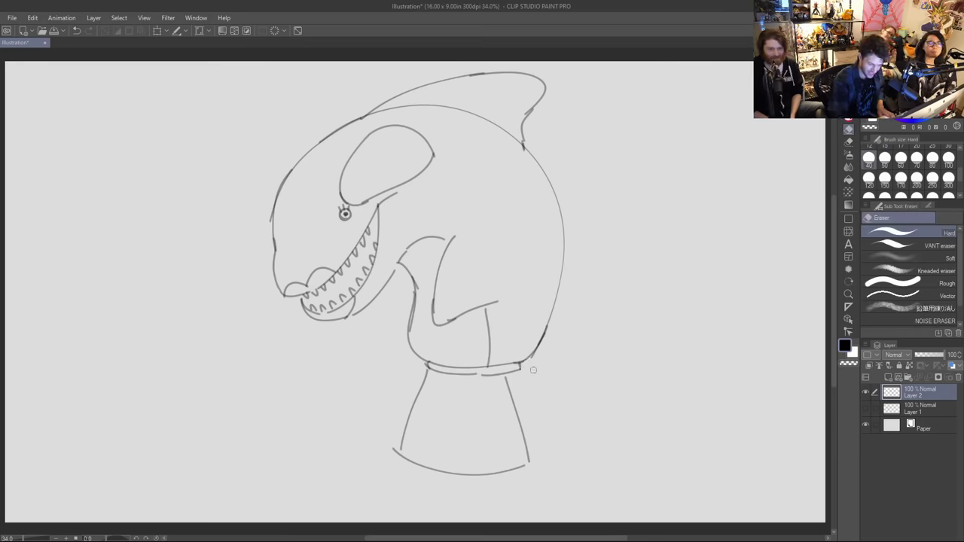
pyautogui.moveTo(375, 113)
pyautogui.mouseDown()
pyautogui.moveTo(463, 103)
pyautogui.moveTo(431, 113)
pyautogui.moveTo(493, 119)
pyautogui.moveTo(473, 109)
pyautogui.moveTo(498, 125)
pyautogui.mouseUp()
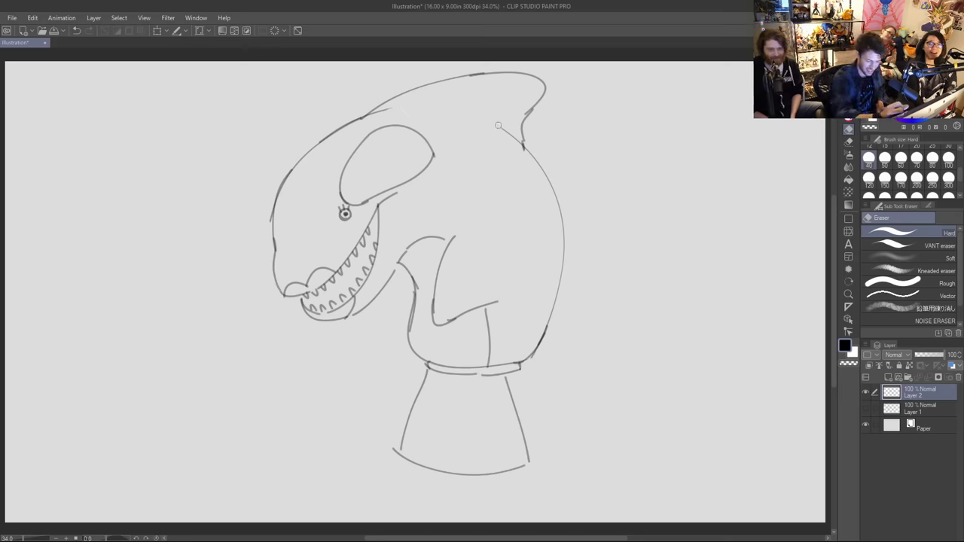
pyautogui.press('p')
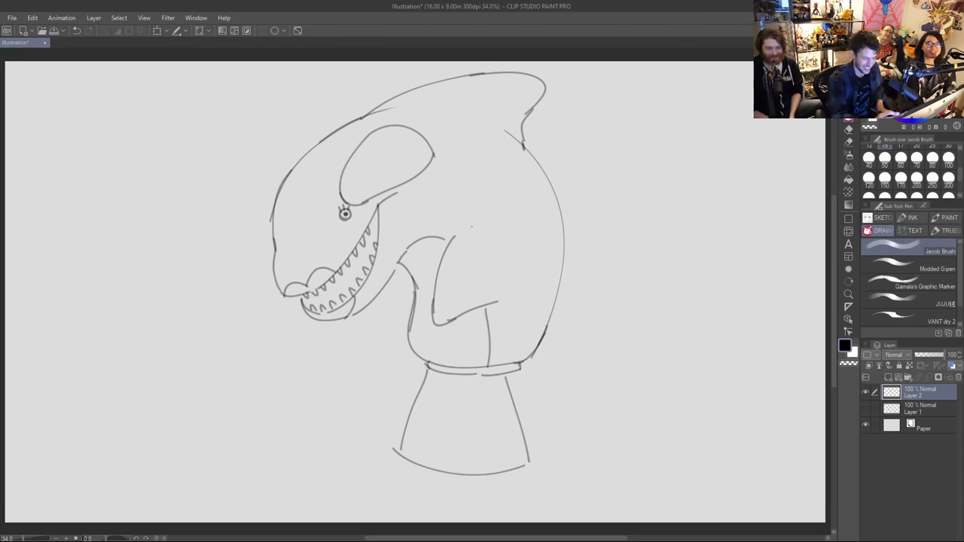
pyautogui.moveTo(393, 295)
pyautogui.mouseDown()
pyautogui.moveTo(380, 336)
pyautogui.moveTo(409, 322)
pyautogui.mouseUp()
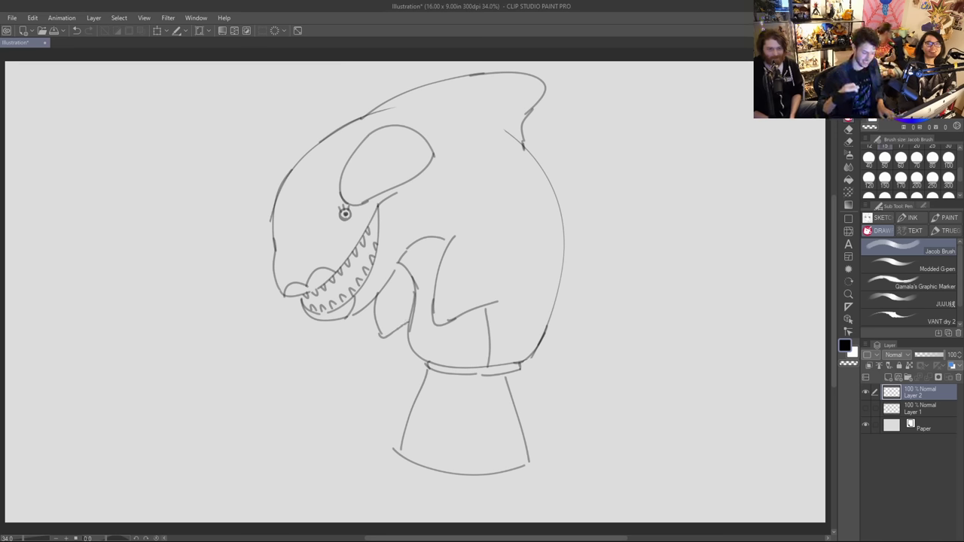
# Step: Draw the tail's upper edge curving down from the band's rear, then sweeping outward and up behind the flared section
pyautogui.moveTo(517, 368)
pyautogui.mouseDown()
pyautogui.moveTo(553, 402)
pyautogui.moveTo(520, 367)
pyautogui.moveTo(536, 397)
pyautogui.moveTo(533, 422)
pyautogui.mouseUp()
pyautogui.hotkey('ctrl', 'z')
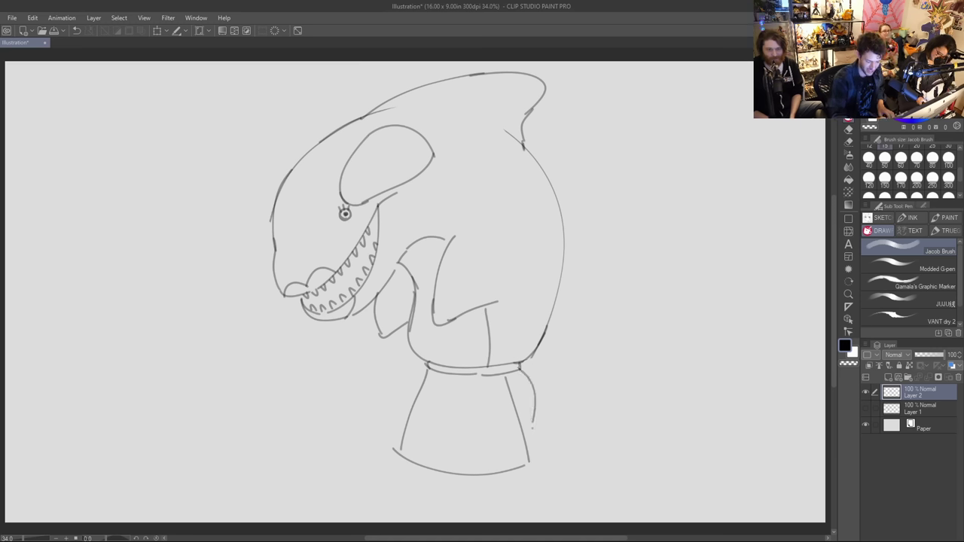
pyautogui.moveTo(532, 428)
pyautogui.mouseDown()
pyautogui.moveTo(560, 450)
pyautogui.moveTo(532, 425)
pyautogui.moveTo(545, 449)
pyautogui.moveTo(604, 423)
pyautogui.mouseUp()
pyautogui.hotkey('ctrl', 'z')
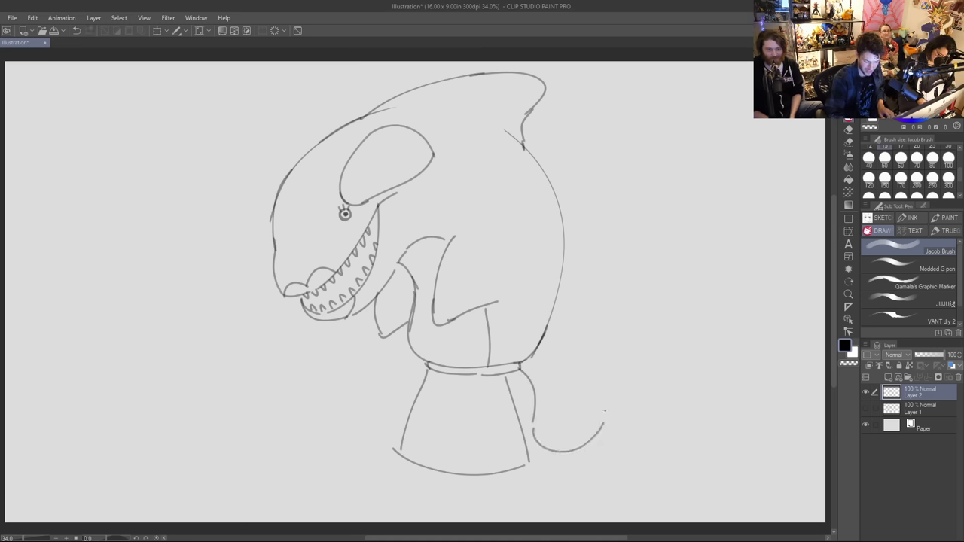
# Step: Draw the tail's underside from the flared section's hem, and finish the tail with a small near fluke and a larger far fluke
pyautogui.moveTo(442, 473); pyautogui.dragTo(573, 508)
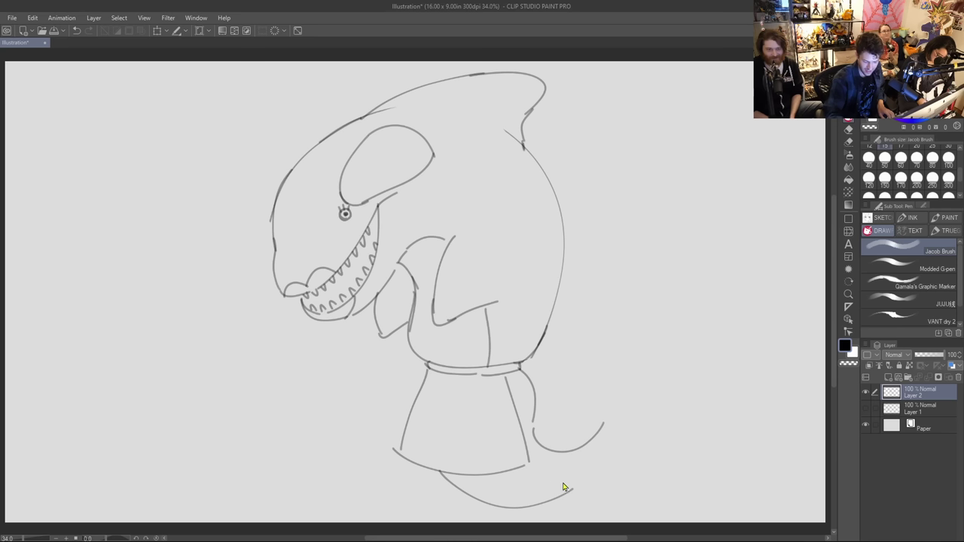
pyautogui.hotkey('ctrl', 'z')
pyautogui.moveTo(437, 469)
pyautogui.mouseDown()
pyautogui.moveTo(571, 488)
pyautogui.moveTo(549, 497)
pyautogui.moveTo(585, 493)
pyautogui.moveTo(612, 436)
pyautogui.moveTo(601, 328)
pyautogui.moveTo(625, 318)
pyautogui.mouseUp()
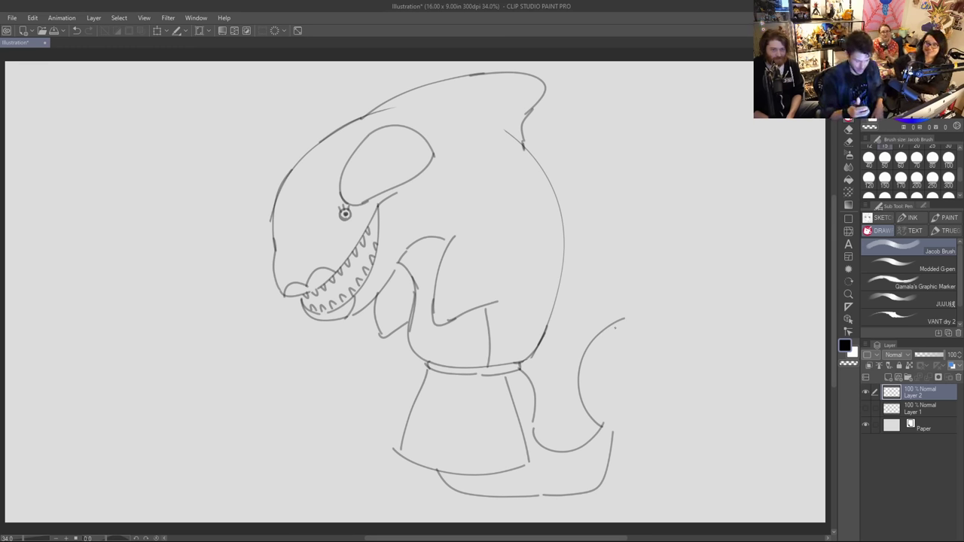
pyautogui.hotkey('ctrl', 'z')
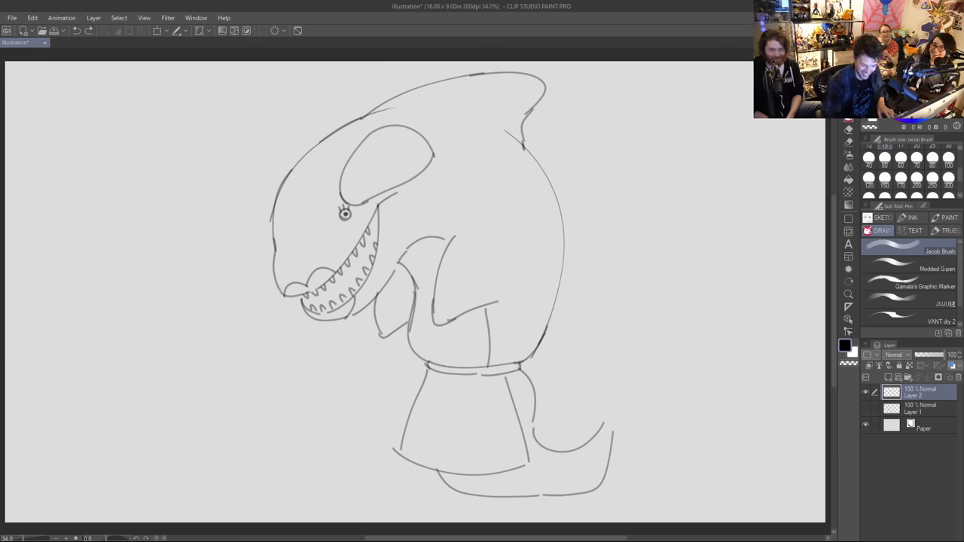
pyautogui.moveTo(610, 435)
pyautogui.mouseDown()
pyautogui.moveTo(720, 411)
pyautogui.moveTo(749, 359)
pyautogui.moveTo(686, 363)
pyautogui.moveTo(616, 406)
pyautogui.moveTo(616, 376)
pyautogui.moveTo(572, 371)
pyautogui.moveTo(596, 407)
pyautogui.mouseUp()
pyautogui.hotkey('ctrl', 'z')
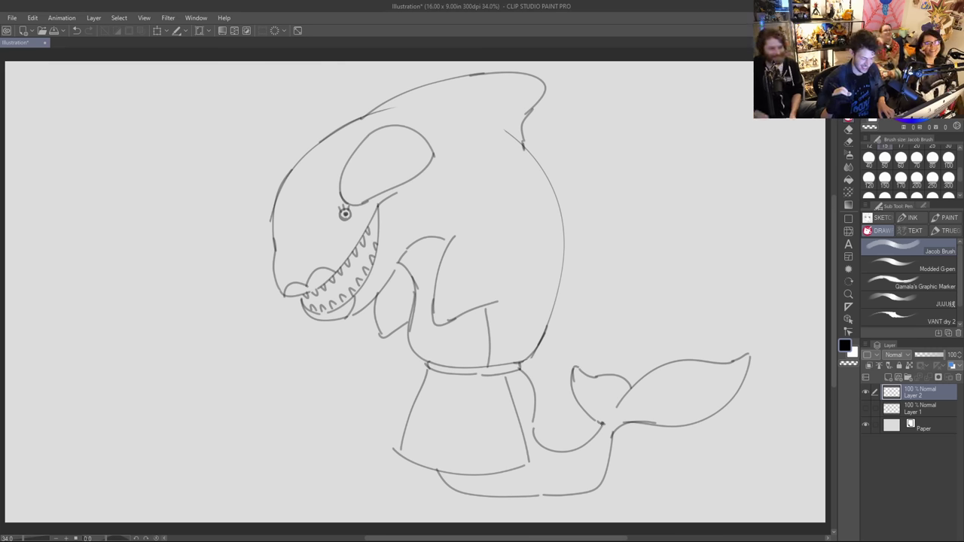
# Step: Draw a thin-handled feather duster at the tip of the far flipper, and shift the whole drawing leftward on the canvas
pyautogui.moveTo(374, 339)
pyautogui.mouseDown()
pyautogui.moveTo(268, 377)
pyautogui.moveTo(373, 343)
pyautogui.mouseUp()
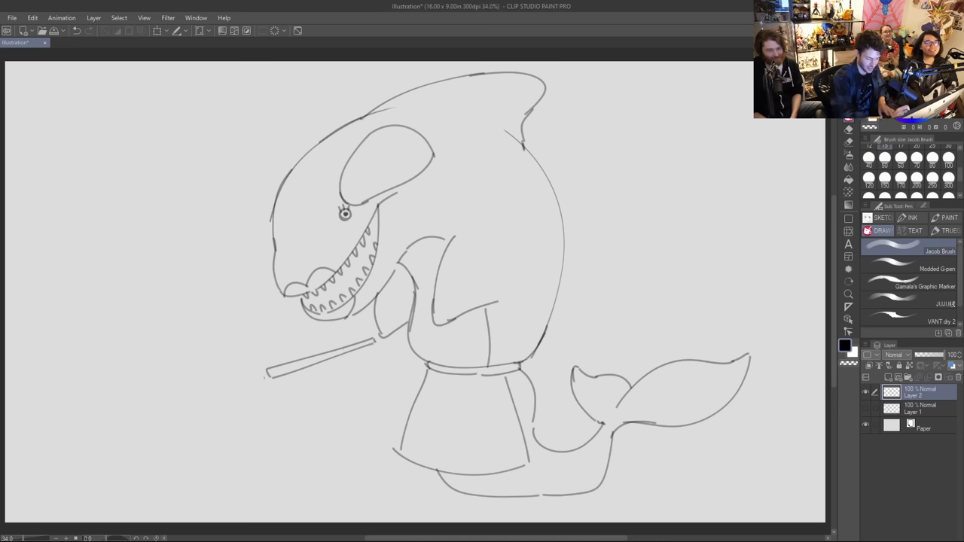
pyautogui.moveTo(270, 379)
pyautogui.mouseDown()
pyautogui.moveTo(207, 363)
pyautogui.moveTo(199, 372)
pyautogui.moveTo(234, 377)
pyautogui.moveTo(194, 388)
pyautogui.moveTo(215, 412)
pyautogui.moveTo(244, 397)
pyautogui.moveTo(229, 422)
pyautogui.moveTo(256, 421)
pyautogui.moveTo(261, 407)
pyautogui.mouseUp()
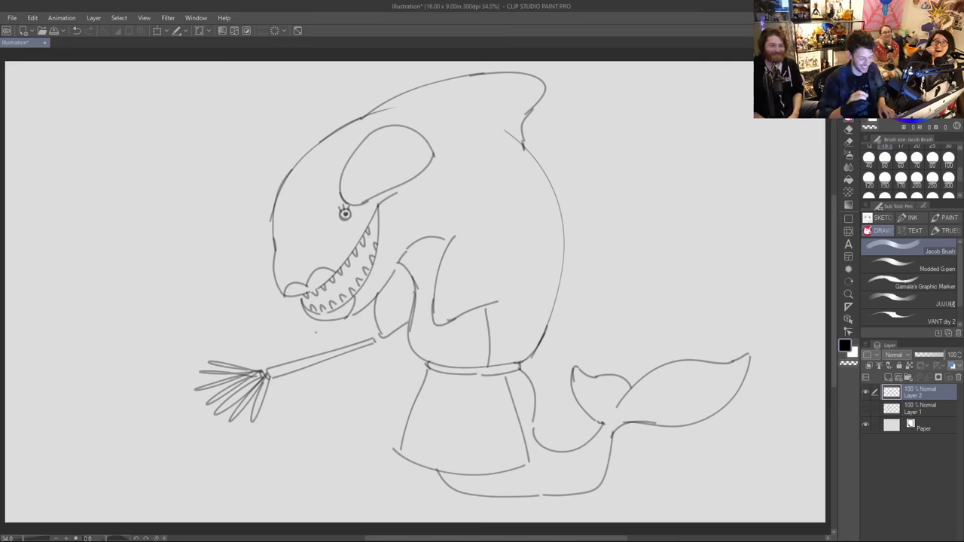
pyautogui.press('k')
pyautogui.moveTo(635, 239)
pyautogui.mouseDown()
pyautogui.moveTo(589, 241)
pyautogui.moveTo(579, 256)
pyautogui.mouseUp()
pyautogui.press('p')
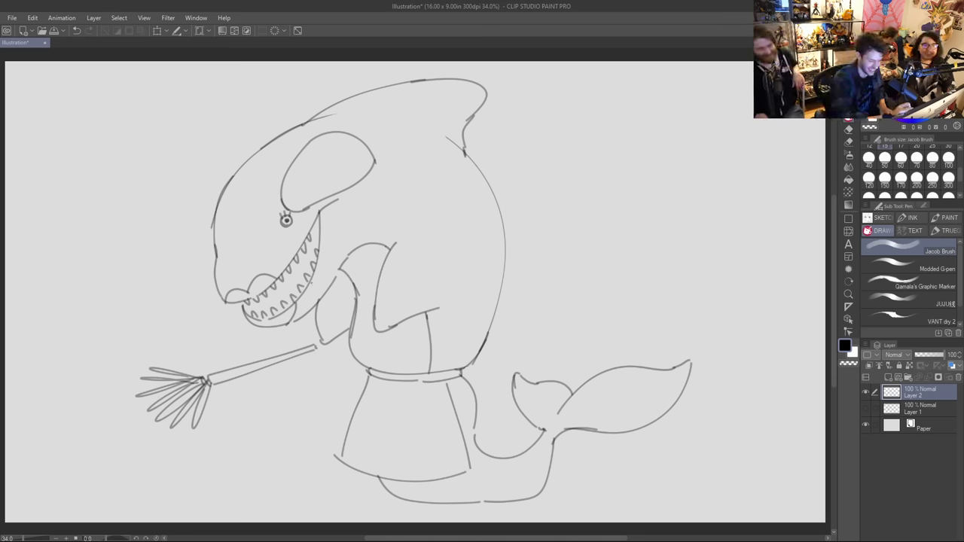
# Step: Draw dark drips falling from the jaw and a small splatter on the ground in front of the flared section
pyautogui.moveTo(312, 279); pyautogui.dragTo(315, 298)
pyautogui.moveTo(314, 281); pyautogui.dragTo(309, 314)
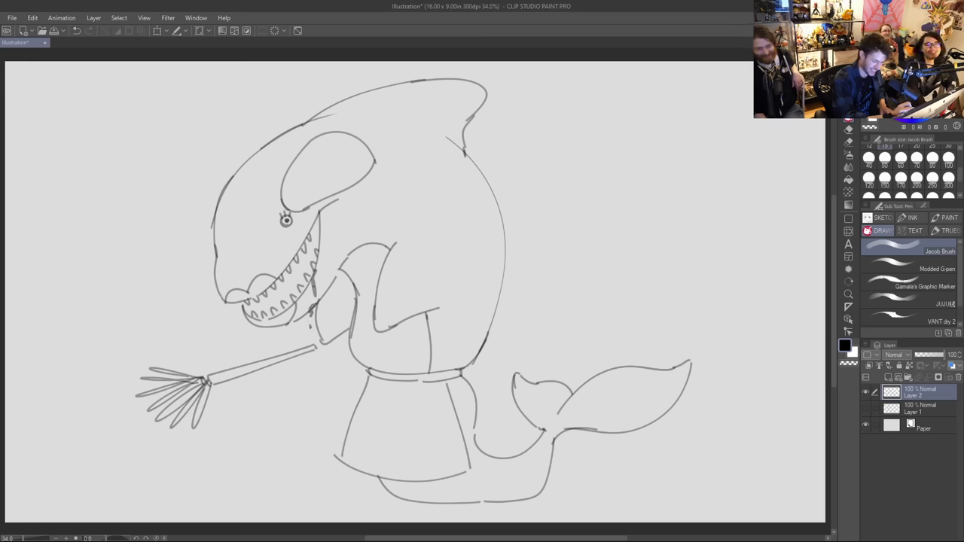
pyautogui.moveTo(307, 291)
pyautogui.mouseDown()
pyautogui.moveTo(301, 301)
pyautogui.moveTo(307, 290)
pyautogui.mouseUp()
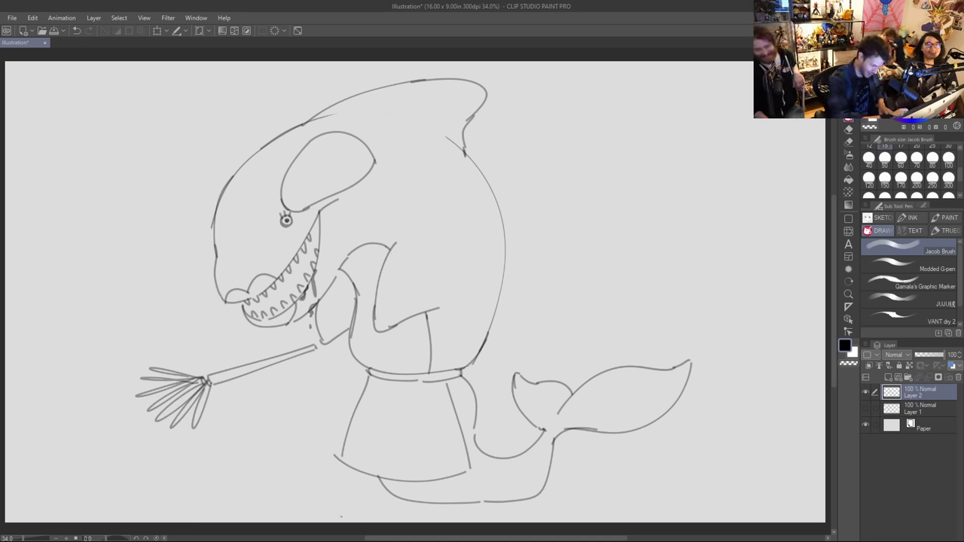
pyautogui.moveTo(295, 499)
pyautogui.mouseDown()
pyautogui.moveTo(286, 500)
pyautogui.moveTo(318, 501)
pyautogui.moveTo(299, 500)
pyautogui.moveTo(309, 497)
pyautogui.mouseUp()
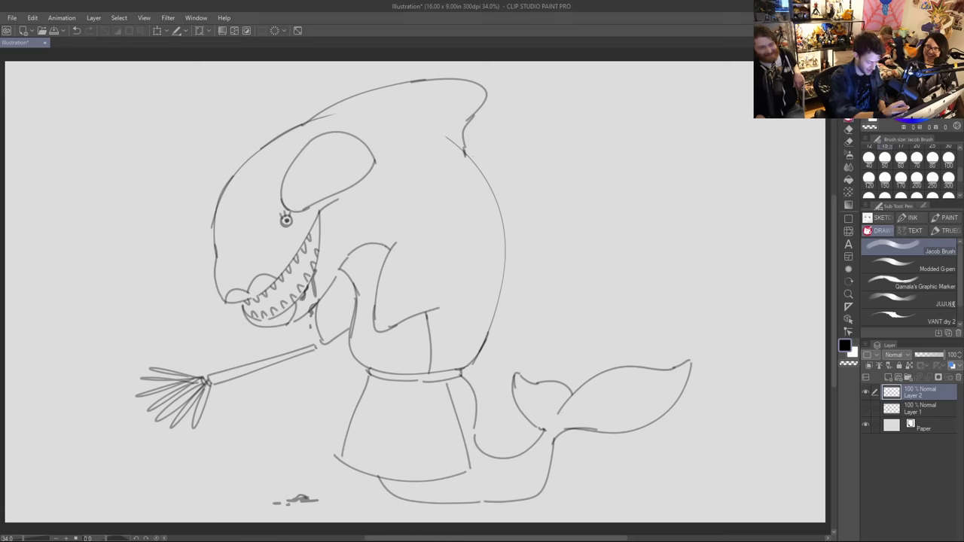
# Step: Reinforce the back outline from beneath the dorsal fin down toward the band with a heavier stroke, and erase the overshooting line ends
pyautogui.press('e')
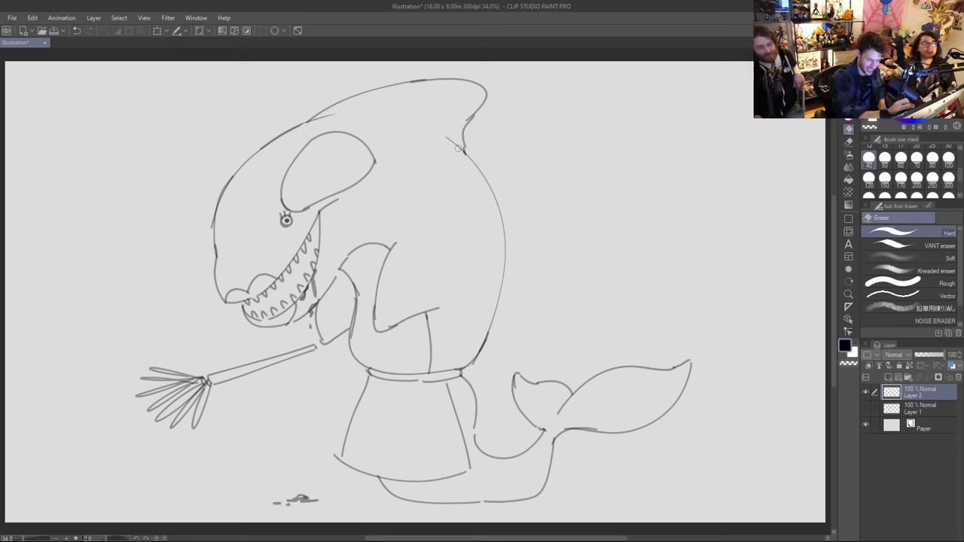
pyautogui.press('p')
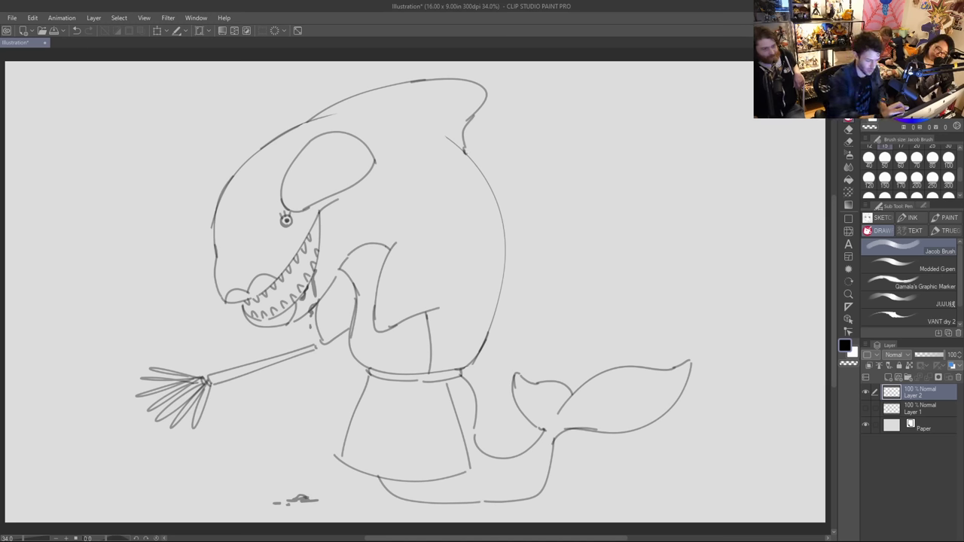
pyautogui.moveTo(463, 151); pyautogui.dragTo(503, 207)
pyautogui.hotkey('ctrl', 'z')
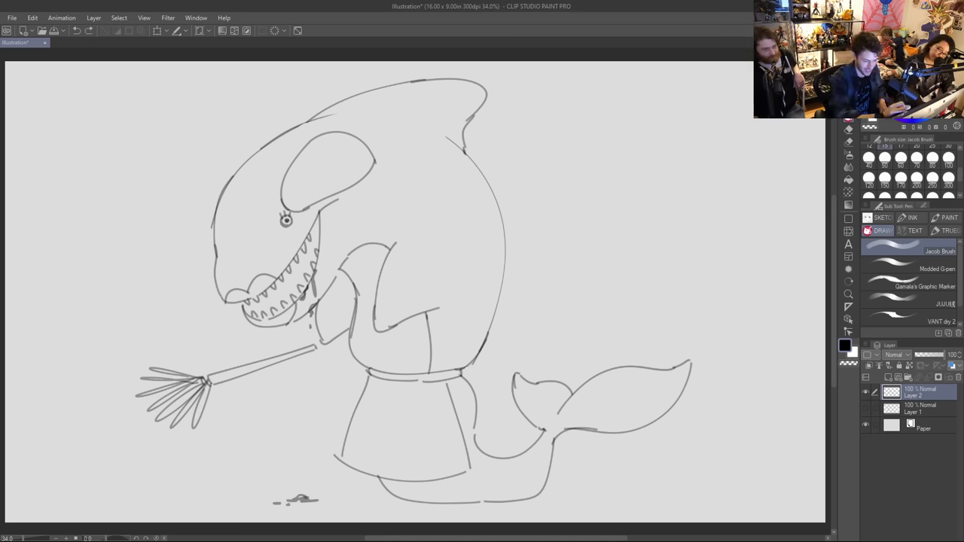
pyautogui.moveTo(465, 152); pyautogui.dragTo(513, 235)
pyautogui.hotkey('ctrl', 'z')
pyautogui.moveTo(467, 153); pyautogui.dragTo(509, 255)
pyautogui.hotkey('ctrl', 'z')
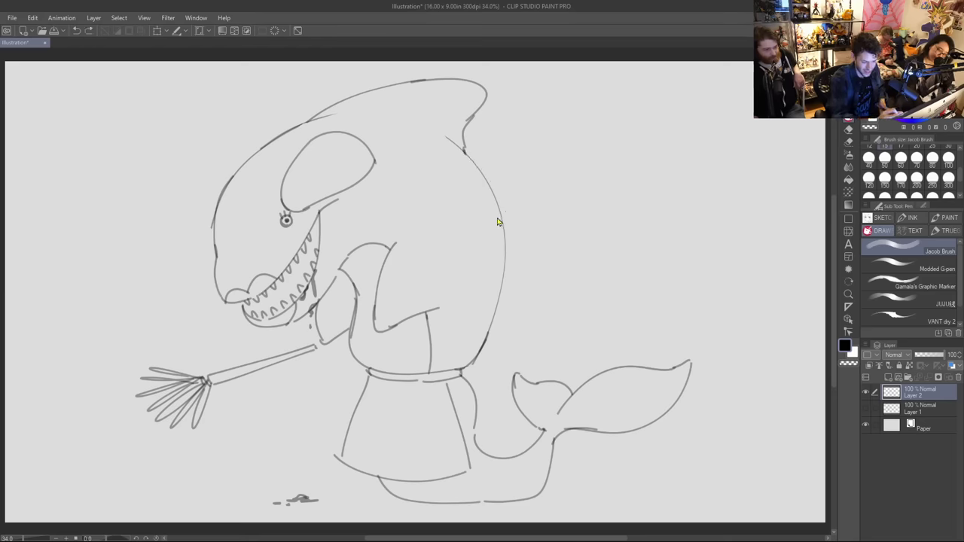
pyautogui.moveTo(464, 151)
pyautogui.mouseDown()
pyautogui.moveTo(510, 247)
pyautogui.moveTo(491, 329)
pyautogui.mouseUp()
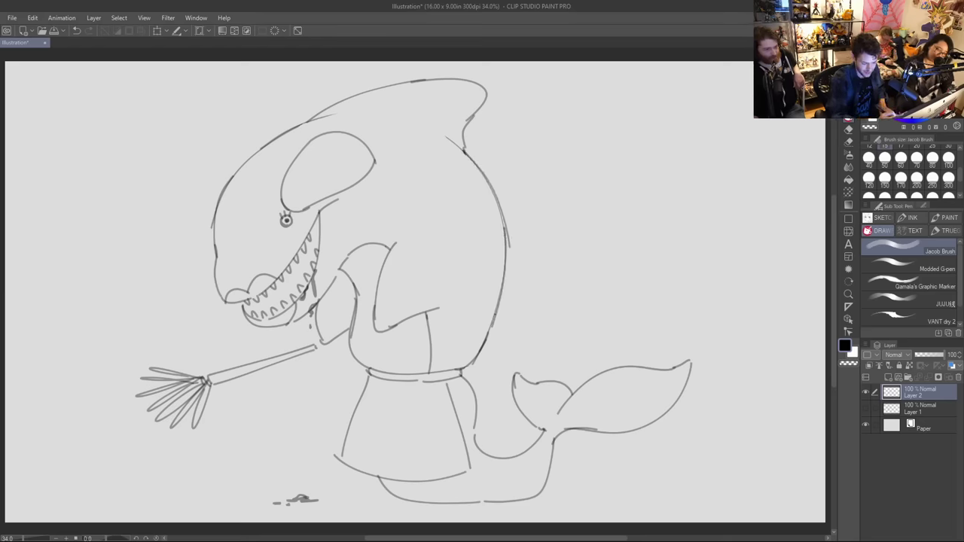
pyautogui.press('e')
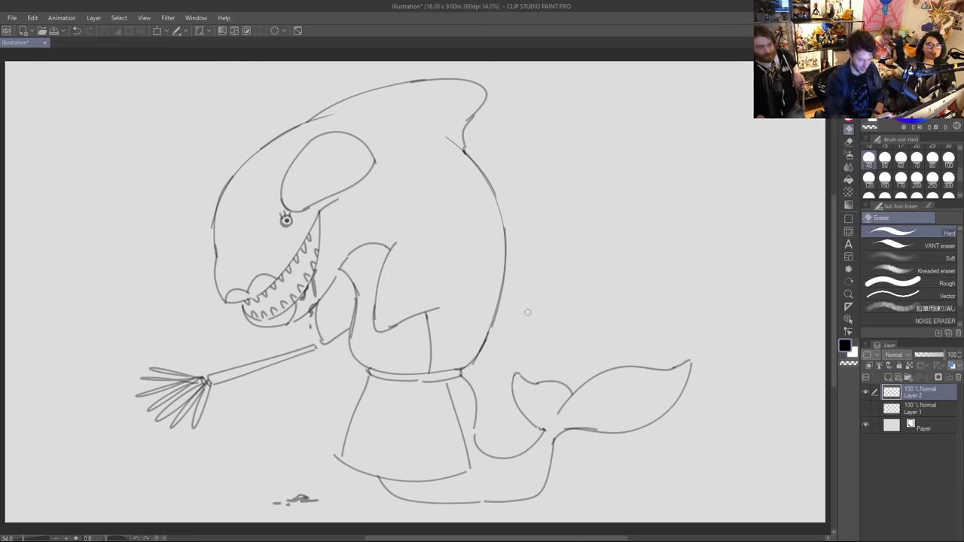
pyautogui.press('p')
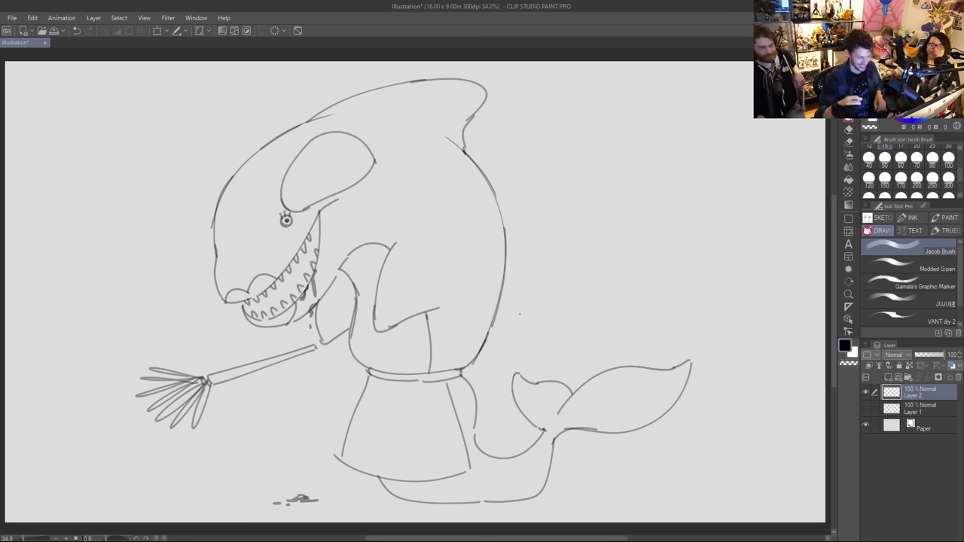
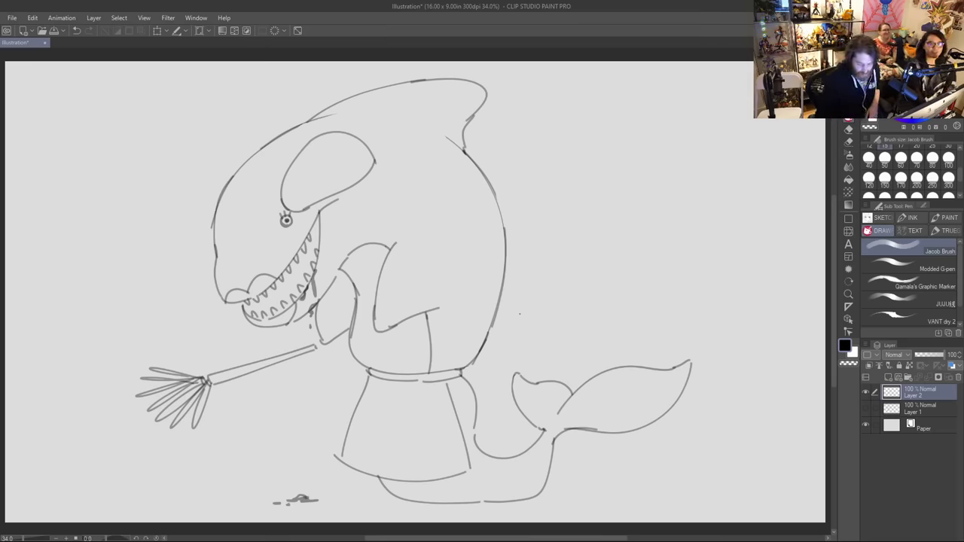
# Step: Hide Layer 2 and add a new layer above it
pyautogui.click(866, 391)
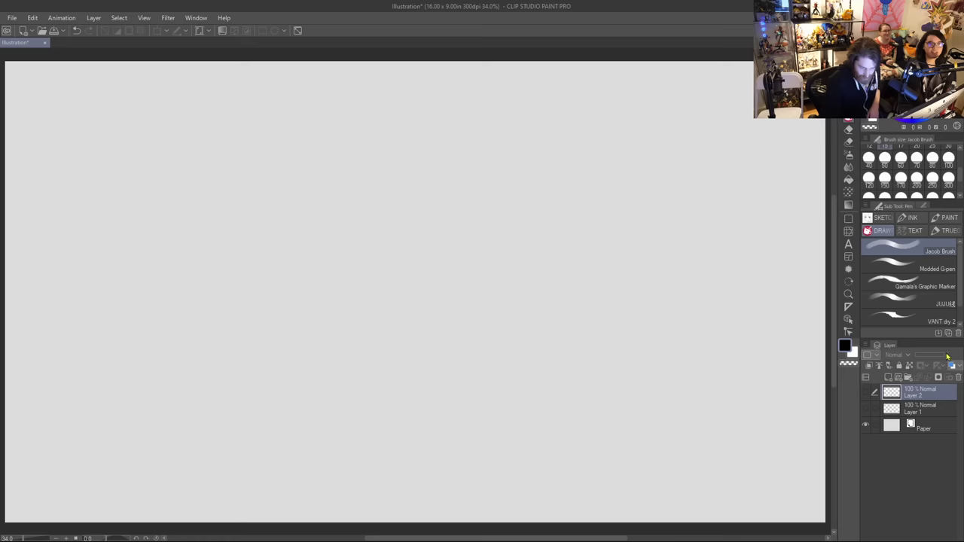
pyautogui.click(888, 378)
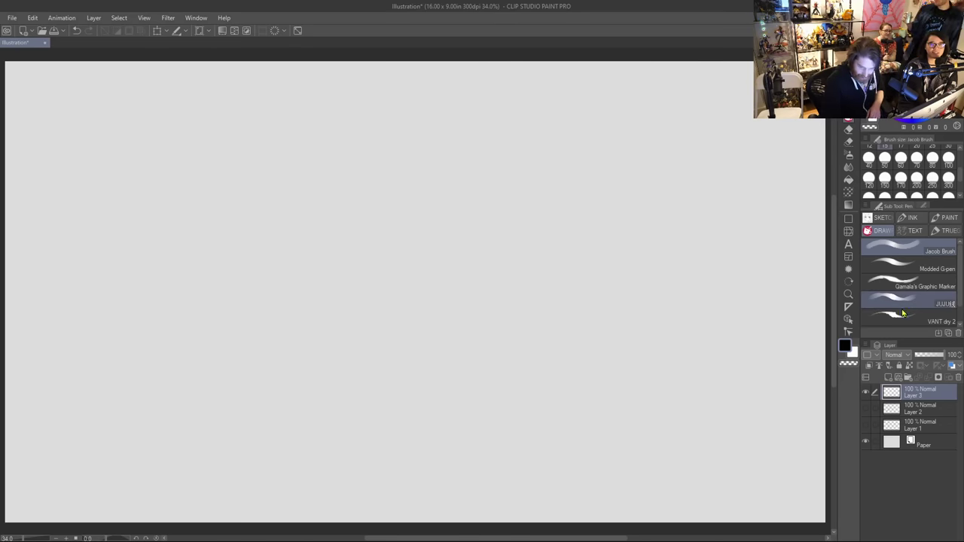
# Step: With the Modded G-pen, draw a curved forehead line and a pointed beak with a mouth line across its front
pyautogui.click(904, 269)
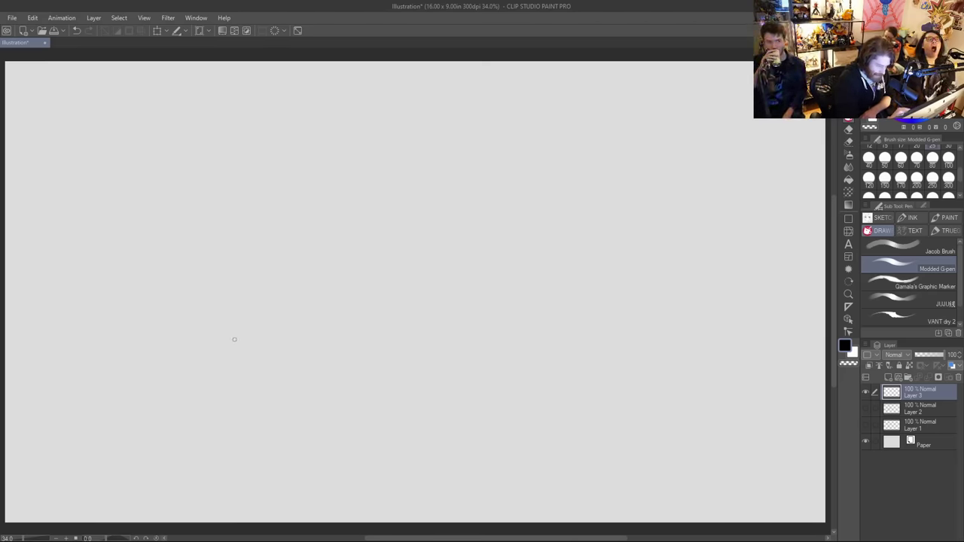
pyautogui.moveTo(238, 367); pyautogui.dragTo(310, 273)
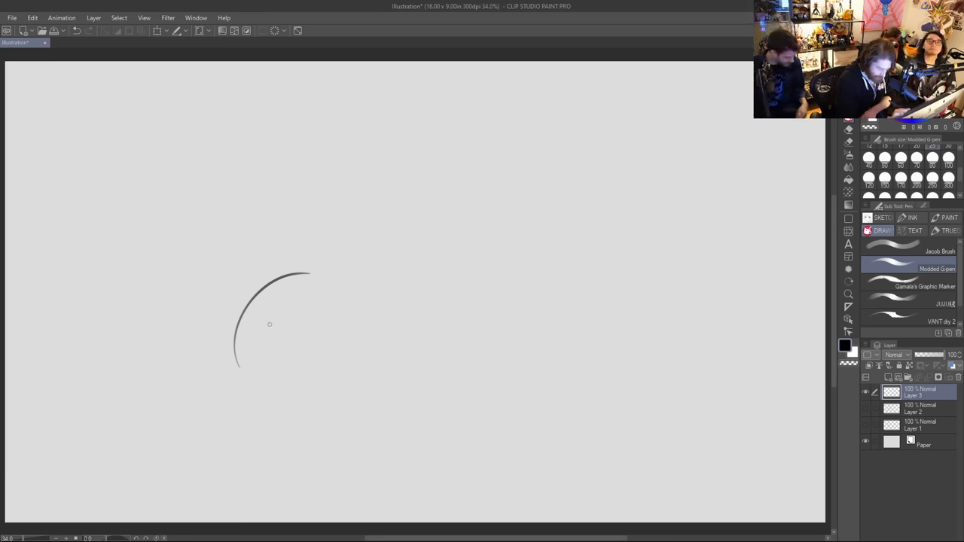
pyautogui.moveTo(262, 325)
pyautogui.mouseDown()
pyautogui.moveTo(209, 339)
pyautogui.moveTo(283, 342)
pyautogui.mouseUp()
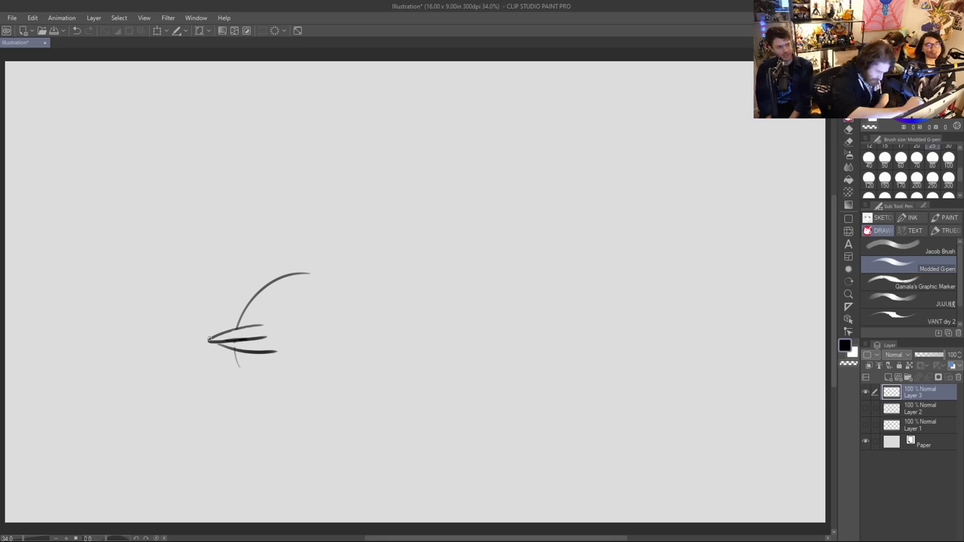
# Step: Close the rear of the beak with a short, squared-off edge
pyautogui.moveTo(268, 326); pyautogui.dragTo(282, 338)
pyautogui.hotkey('ctrl', 'z')
pyautogui.hotkey('ctrl', 'z')
pyautogui.hotkey('ctrl', 'z')
pyautogui.moveTo(280, 342); pyautogui.dragTo(290, 332)
pyautogui.hotkey('ctrl', 'z')
pyautogui.hotkey('ctrl', 'z')
pyautogui.hotkey('ctrl', 'z')
pyautogui.hotkey('ctrl', 'z')
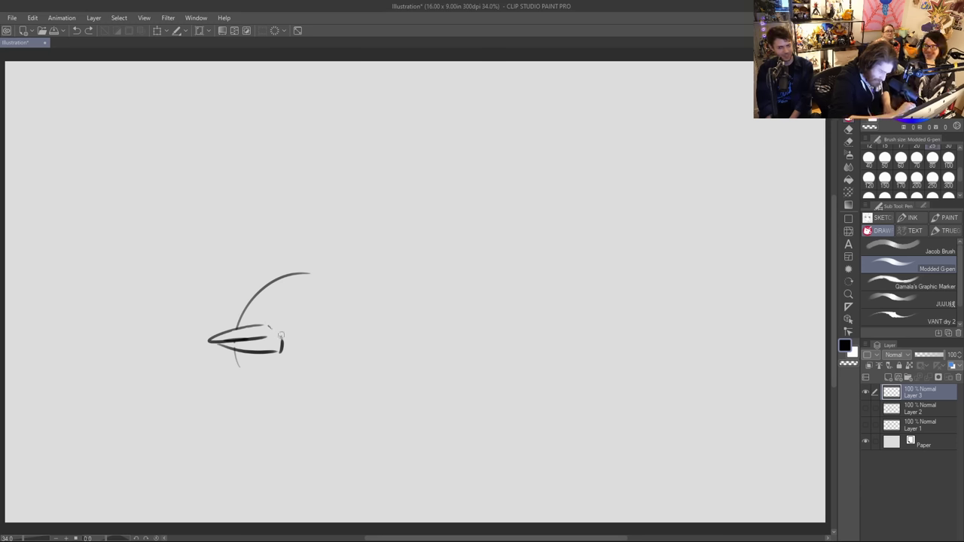
pyautogui.moveTo(283, 340)
pyautogui.mouseDown()
pyautogui.moveTo(282, 352)
pyautogui.moveTo(284, 330)
pyautogui.mouseUp()
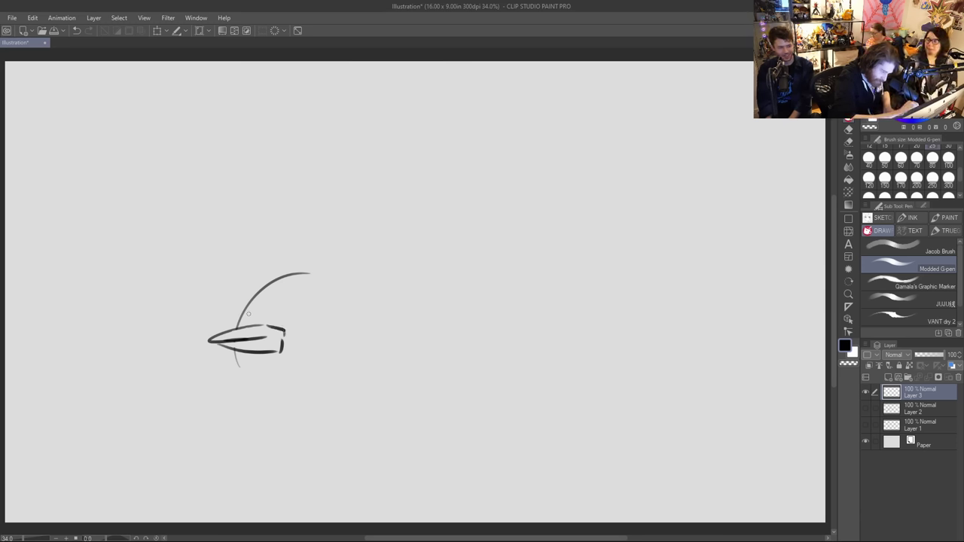
# Step: Draw two small black eyes with highlights, and extend the head outline below the beak and at the crown
pyautogui.moveTo(248, 314); pyautogui.dragTo(304, 312)
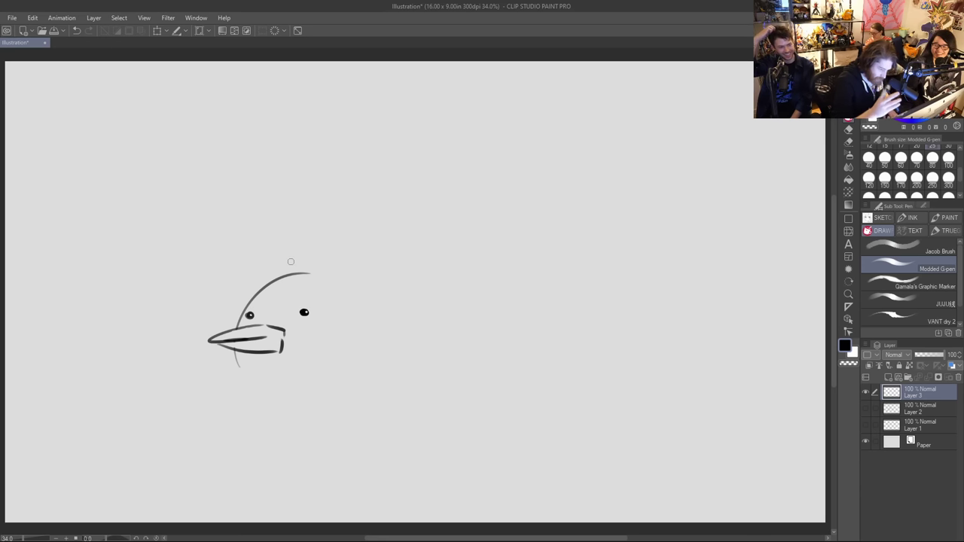
pyautogui.moveTo(235, 354); pyautogui.dragTo(259, 391)
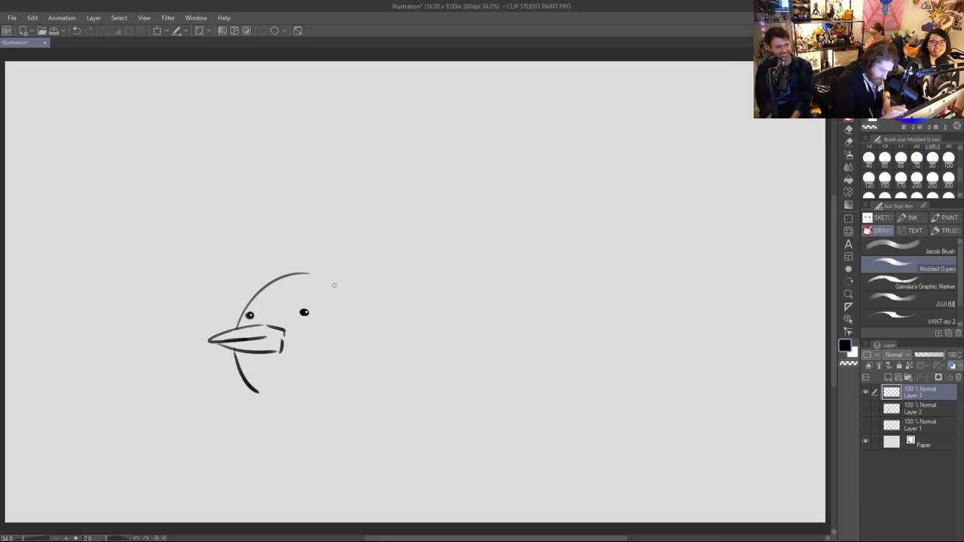
pyautogui.moveTo(312, 275); pyautogui.dragTo(341, 283)
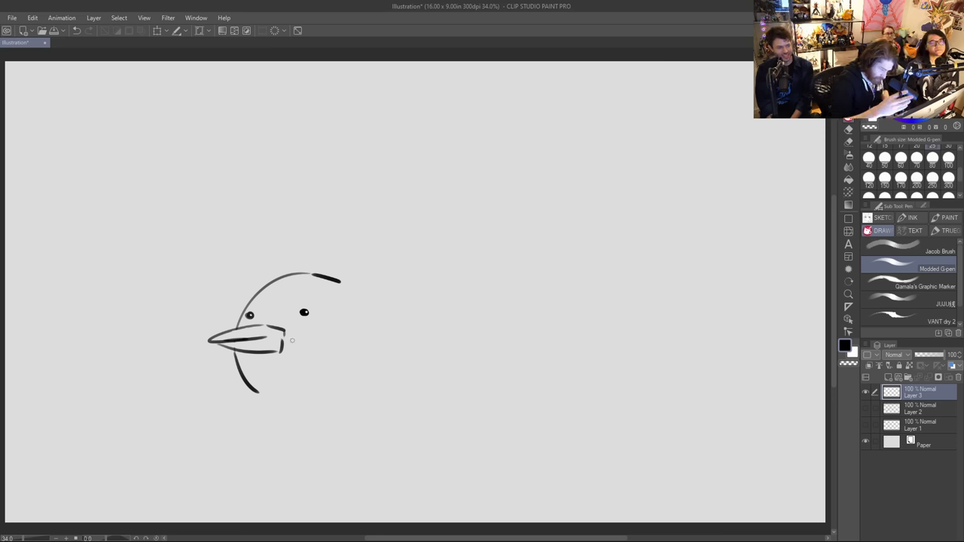
# Step: Erase the squared rear of the beak and redraw it as a rounded end with a small inner mouth-corner mark
pyautogui.moveTo(292, 340)
pyautogui.mouseDown()
pyautogui.moveTo(277, 330)
pyautogui.moveTo(288, 336)
pyautogui.moveTo(280, 340)
pyautogui.moveTo(283, 329)
pyautogui.mouseUp()
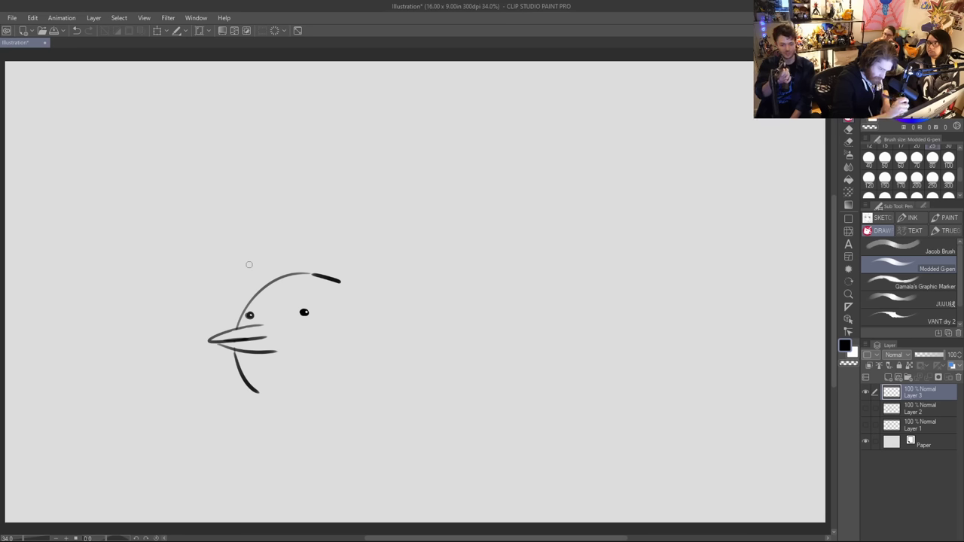
pyautogui.moveTo(268, 326)
pyautogui.mouseDown()
pyautogui.moveTo(283, 335)
pyautogui.moveTo(275, 352)
pyautogui.mouseUp()
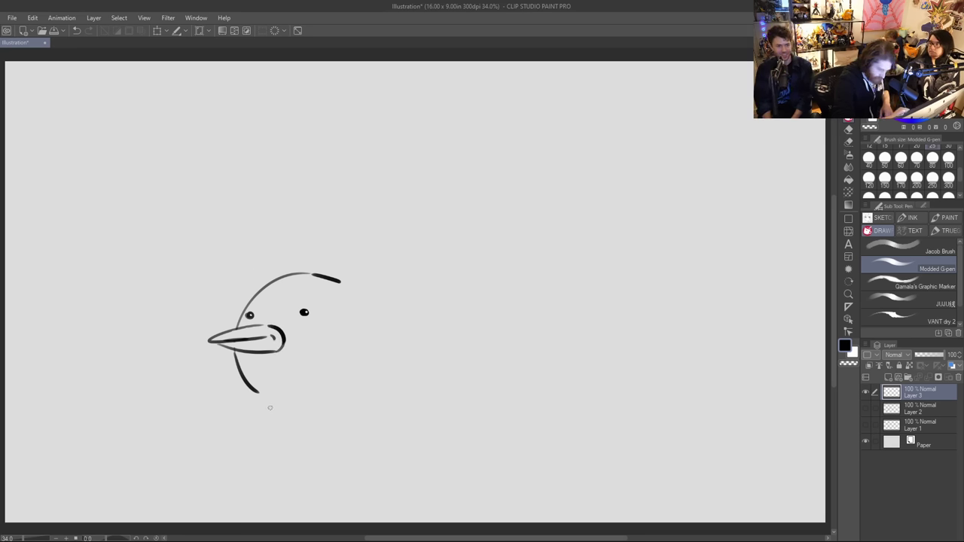
# Step: Draw a shallow underside curve and a long S-shaped back line rising from the head, and shift the drawing toward the canvas's lower left
pyautogui.moveTo(264, 404); pyautogui.dragTo(373, 417)
pyautogui.moveTo(343, 283)
pyautogui.mouseDown()
pyautogui.moveTo(376, 292)
pyautogui.moveTo(433, 179)
pyautogui.moveTo(510, 103)
pyautogui.moveTo(595, 93)
pyautogui.mouseUp()
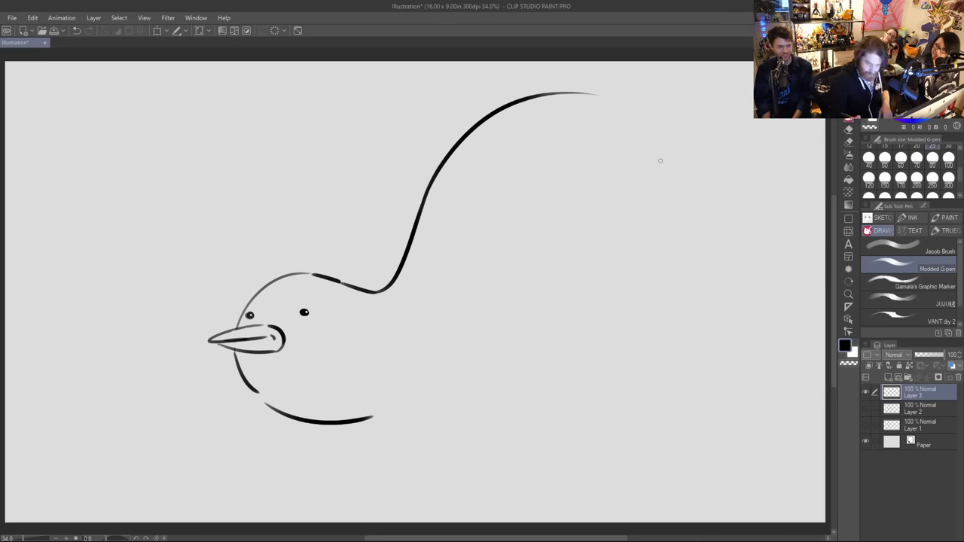
pyautogui.press('k')
pyautogui.moveTo(474, 142)
pyautogui.mouseDown()
pyautogui.moveTo(355, 188)
pyautogui.moveTo(334, 185)
pyautogui.mouseUp()
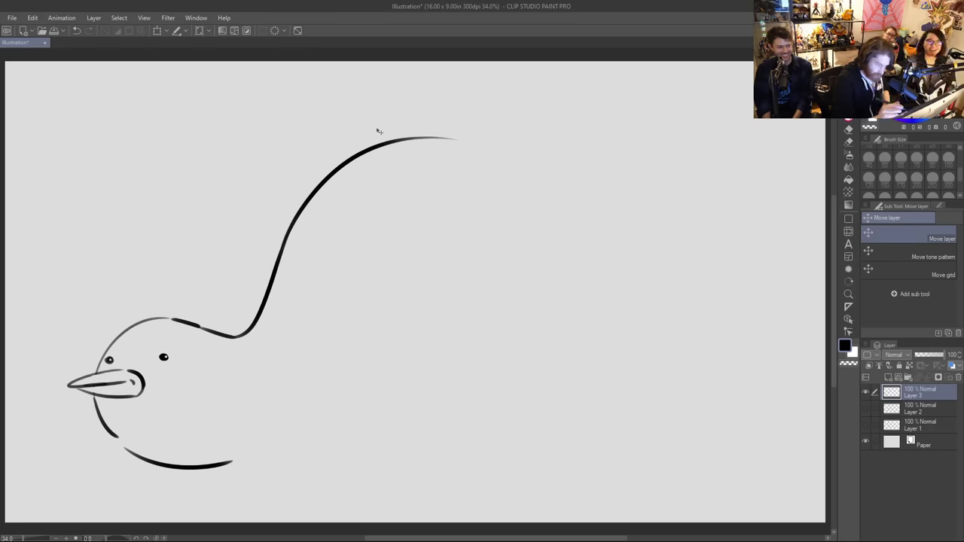
pyautogui.click(849, 123)
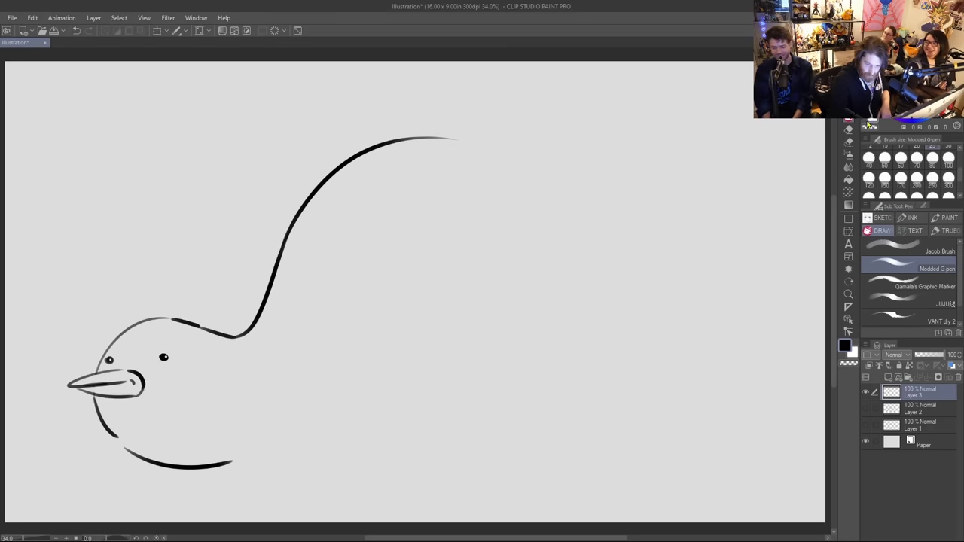
# Step: Draw a long belly curve from the end of the underside line up toward the rear, and try to bridge the small gap between them
pyautogui.moveTo(237, 463); pyautogui.dragTo(356, 359)
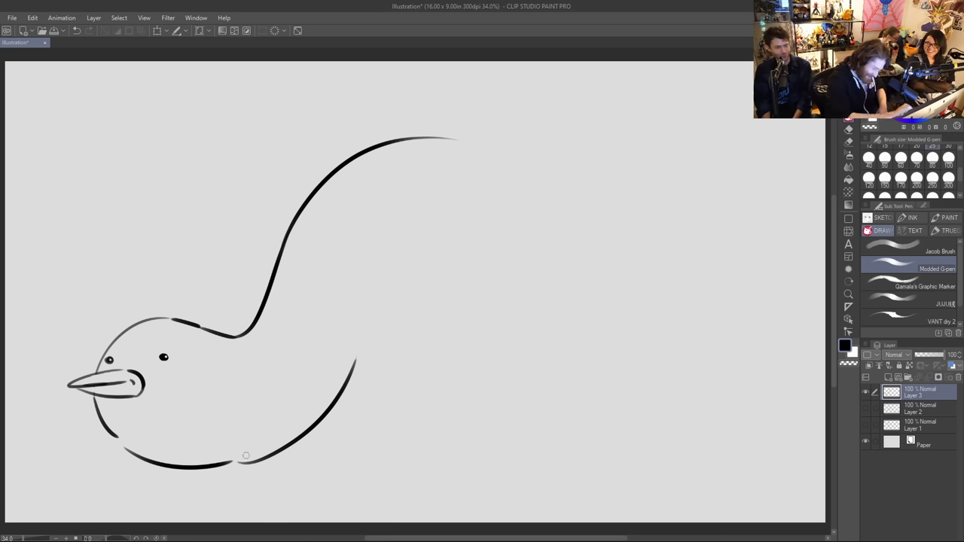
pyautogui.moveTo(232, 462)
pyautogui.mouseDown()
pyautogui.moveTo(207, 465)
pyautogui.moveTo(256, 460)
pyautogui.mouseUp()
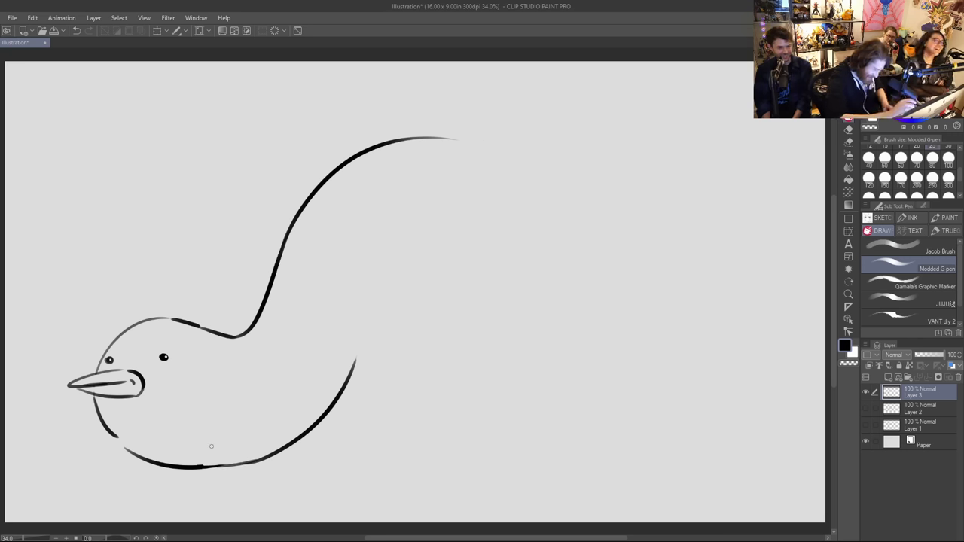
pyautogui.hotkey('ctrl', 'z')
pyautogui.moveTo(196, 467)
pyautogui.mouseDown()
pyautogui.moveTo(253, 461)
pyautogui.moveTo(235, 463)
pyautogui.mouseUp()
pyautogui.hotkey('ctrl', 'z')
pyautogui.hotkey('ctrl', 'z')
pyautogui.hotkey('ctrl', 'z')
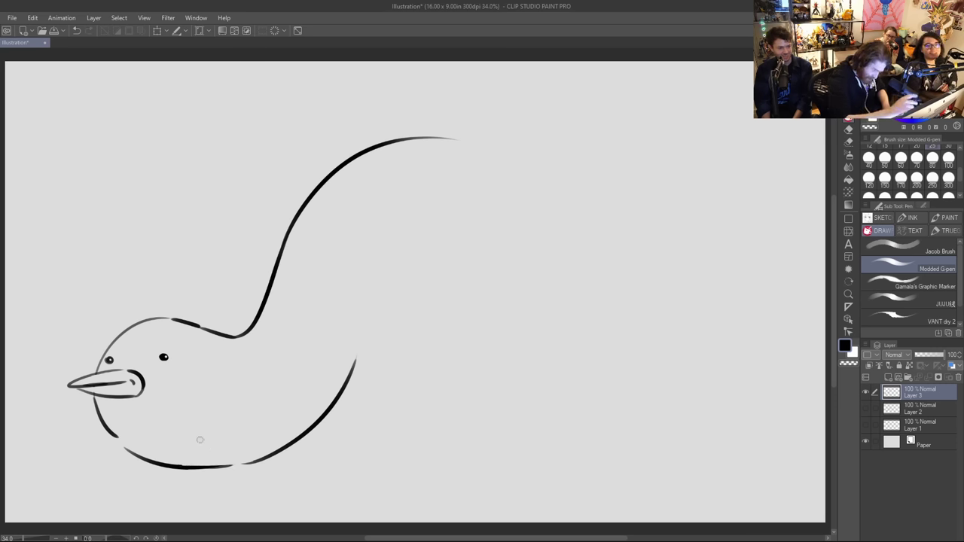
# Step: Continue the belly line upward in an S-curve parallel to the back line, and extend the back line slightly past its crest
pyautogui.moveTo(346, 375)
pyautogui.mouseDown()
pyautogui.moveTo(379, 247)
pyautogui.moveTo(431, 182)
pyautogui.mouseUp()
pyautogui.moveTo(456, 141); pyautogui.dragTo(523, 163)
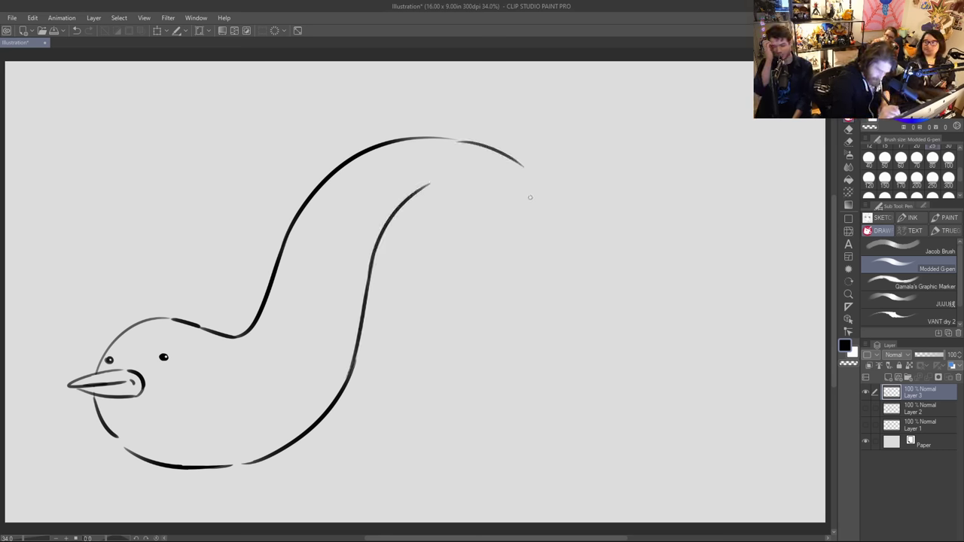
pyautogui.moveTo(431, 181); pyautogui.dragTo(519, 199)
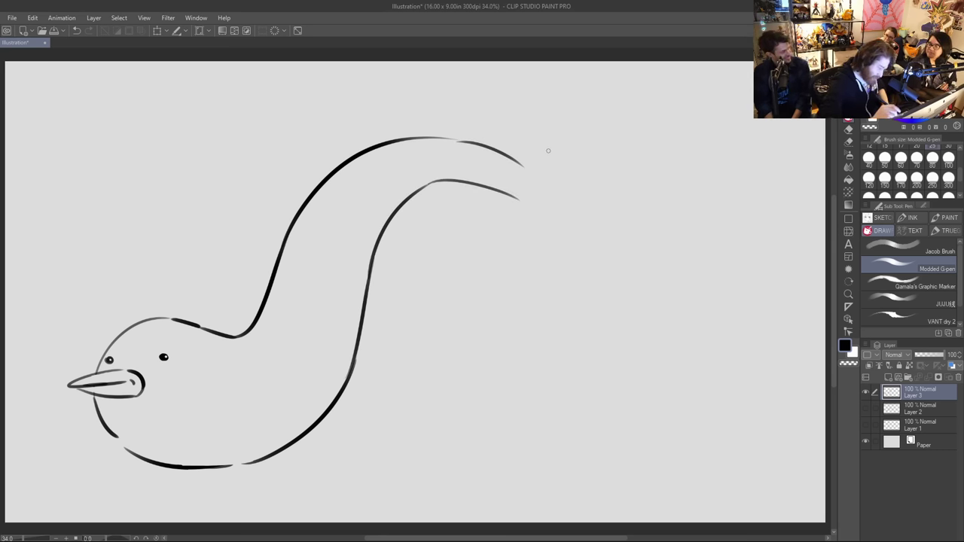
pyautogui.hotkey('ctrl', 'z')
pyautogui.moveTo(431, 181); pyautogui.dragTo(575, 218)
pyautogui.hotkey('ctrl', 'z')
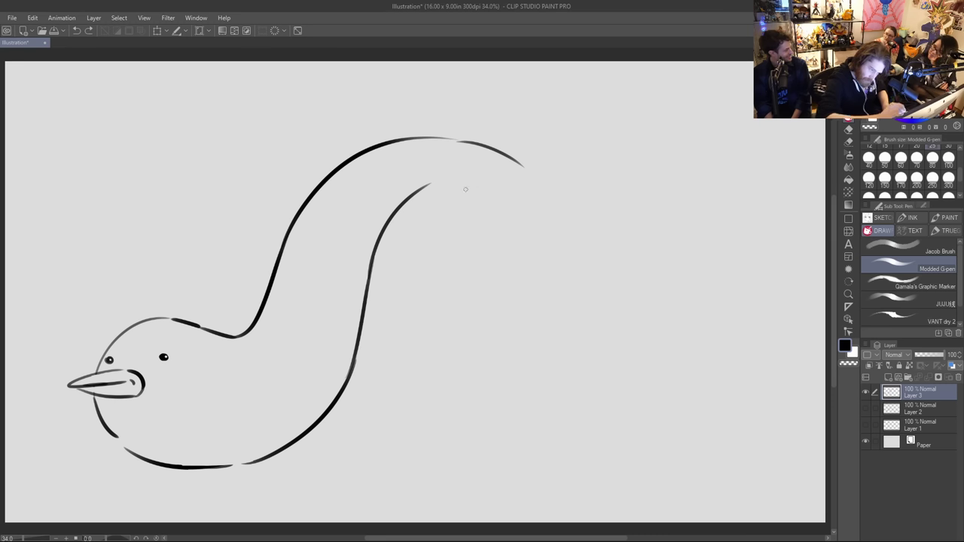
# Step: Carry both body lines over the crest in a long arch that narrows downward into a tail
pyautogui.moveTo(430, 181); pyautogui.dragTo(581, 243)
pyautogui.moveTo(461, 141)
pyautogui.mouseDown()
pyautogui.moveTo(527, 165)
pyautogui.moveTo(605, 256)
pyautogui.moveTo(613, 304)
pyautogui.mouseUp()
pyautogui.moveTo(604, 256); pyautogui.dragTo(626, 328)
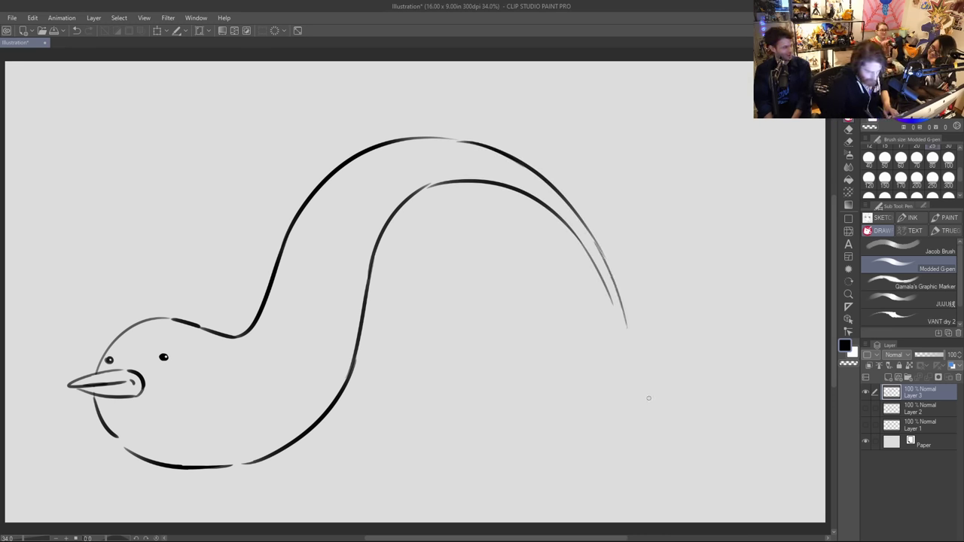
# Step: Redraw the tapered end of the arch, curving both tail lines further down into a near-vertical, narrow tail
pyautogui.hotkey('ctrl', 'z')
pyautogui.moveTo(596, 242); pyautogui.dragTo(628, 358)
pyautogui.hotkey('ctrl', 'z')
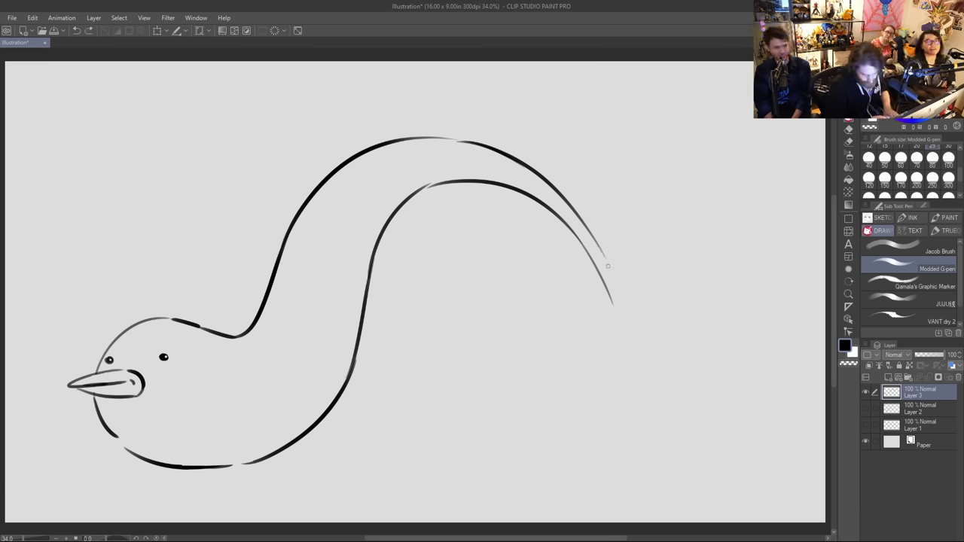
pyautogui.moveTo(612, 273); pyautogui.dragTo(625, 348)
pyautogui.hotkey('ctrl', 'z')
pyautogui.moveTo(608, 262); pyautogui.dragTo(625, 350)
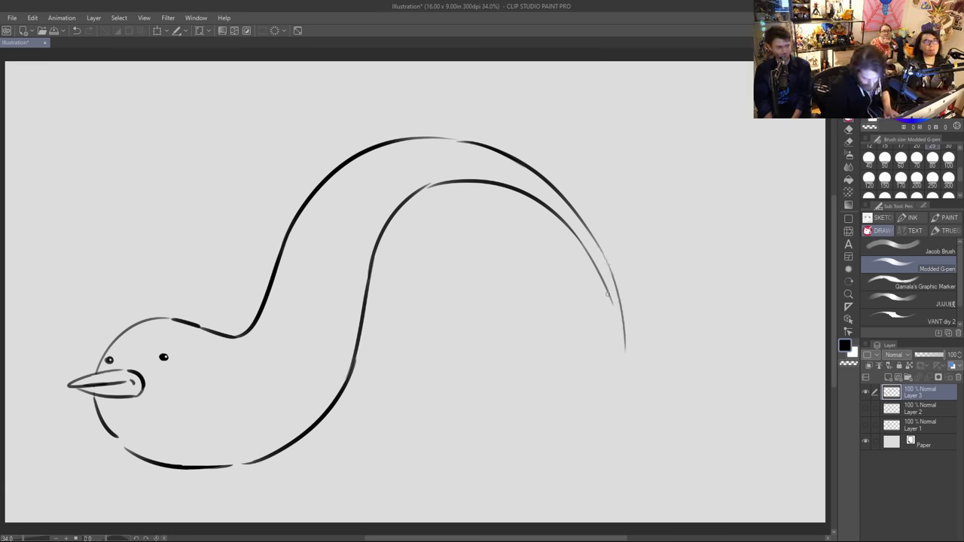
pyautogui.moveTo(607, 294)
pyautogui.mouseDown()
pyautogui.moveTo(613, 420)
pyautogui.moveTo(620, 369)
pyautogui.mouseUp()
pyautogui.hotkey('ctrl', 'z')
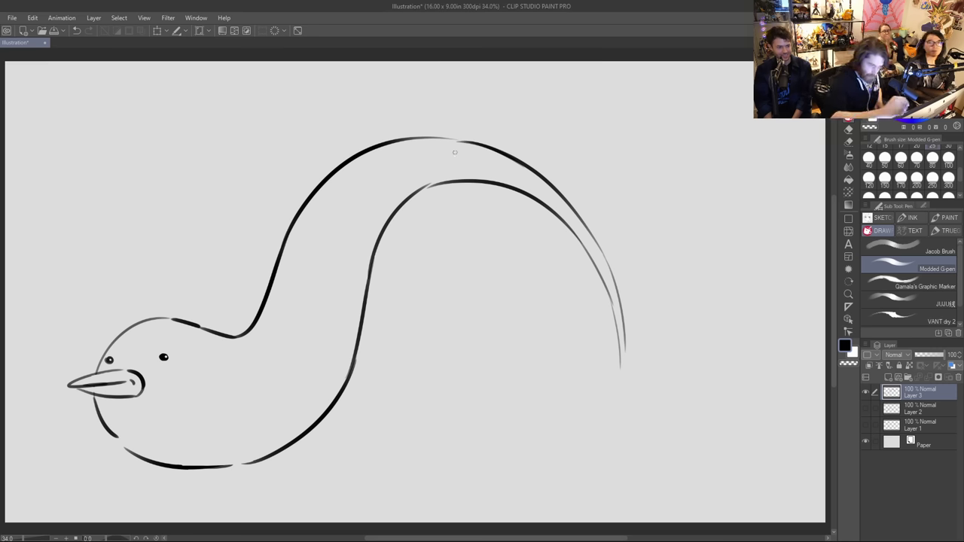
# Step: Try to blend the join at the back's crest, and smooth the line connecting the head's crown to the back
pyautogui.moveTo(452, 140); pyautogui.dragTo(489, 149)
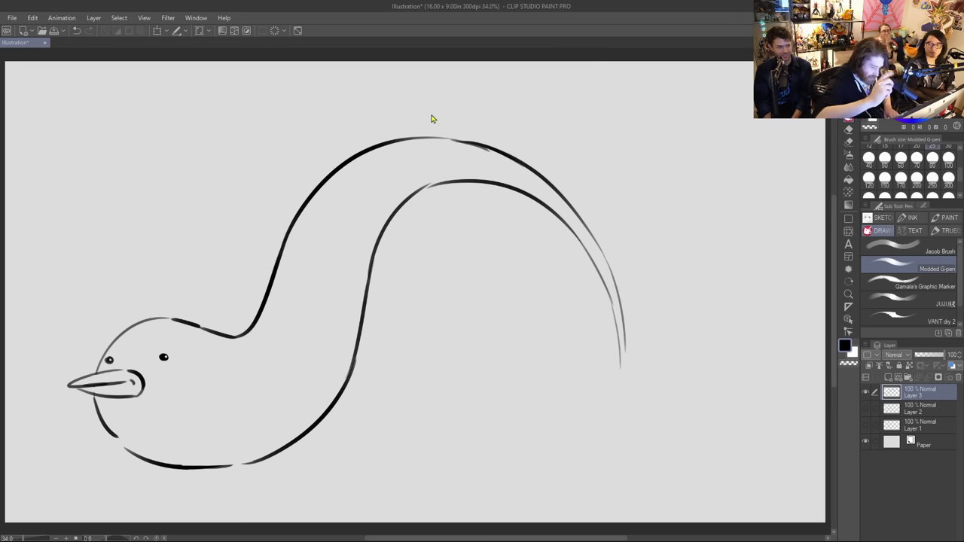
pyautogui.hotkey('ctrl', 'z')
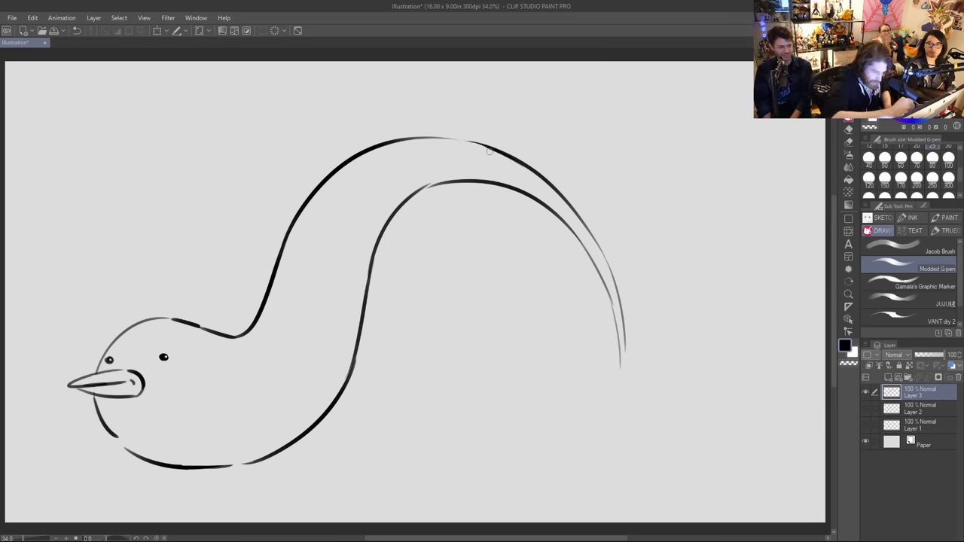
pyautogui.moveTo(456, 141); pyautogui.dragTo(488, 149)
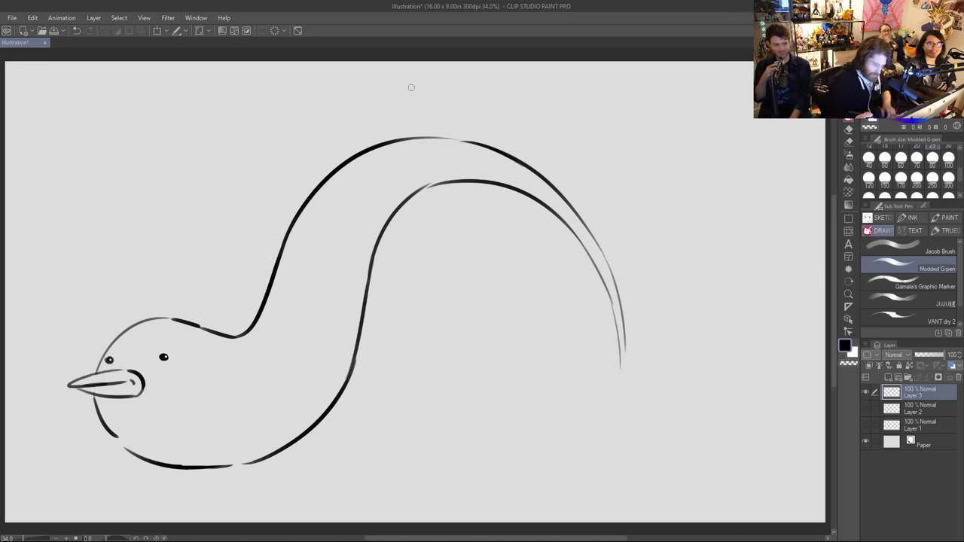
pyautogui.moveTo(173, 320); pyautogui.dragTo(223, 336)
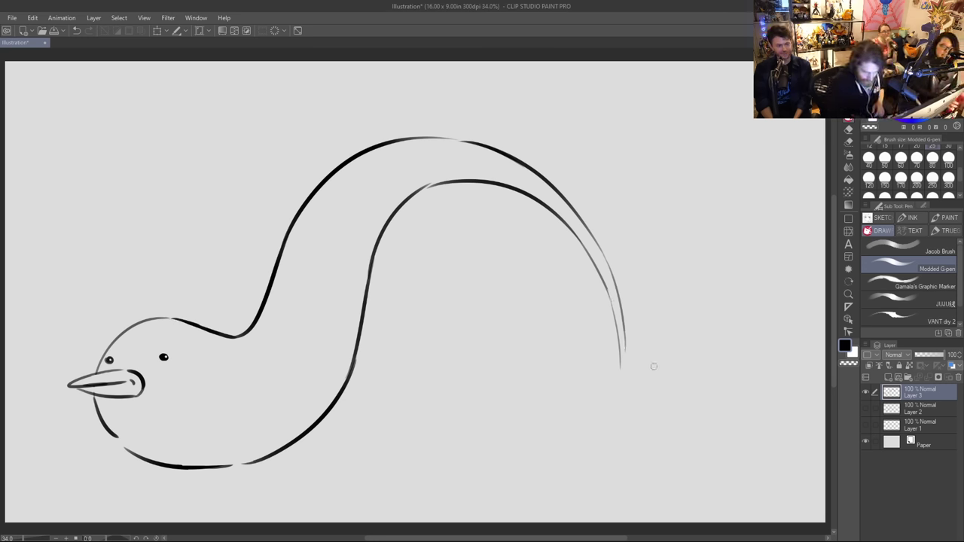
# Step: Lengthen the outer tail line straight down, retrying the stroke until it follows the curve cleanly
pyautogui.moveTo(619, 309); pyautogui.dragTo(622, 382)
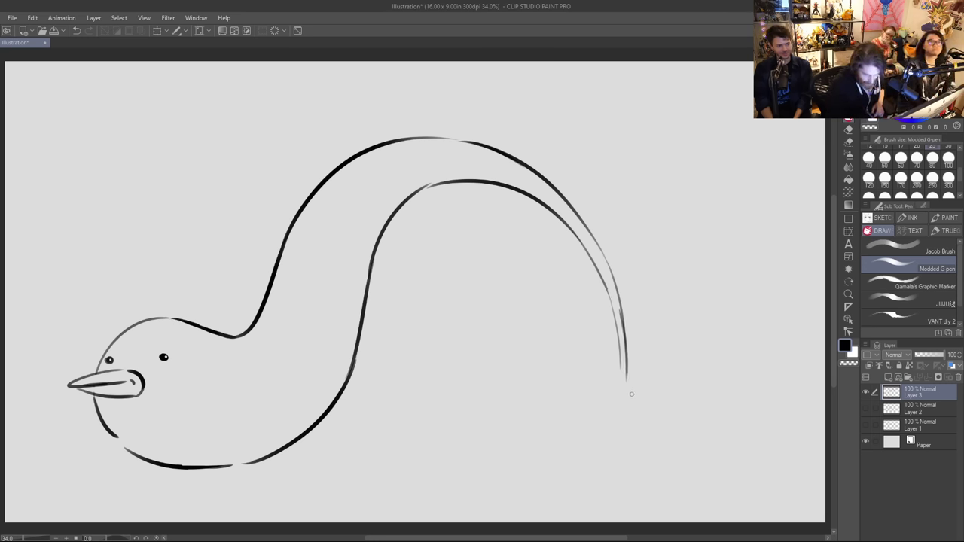
pyautogui.hotkey('ctrl', 'z')
pyautogui.moveTo(620, 311); pyautogui.dragTo(622, 381)
pyautogui.hotkey('ctrl', 'z')
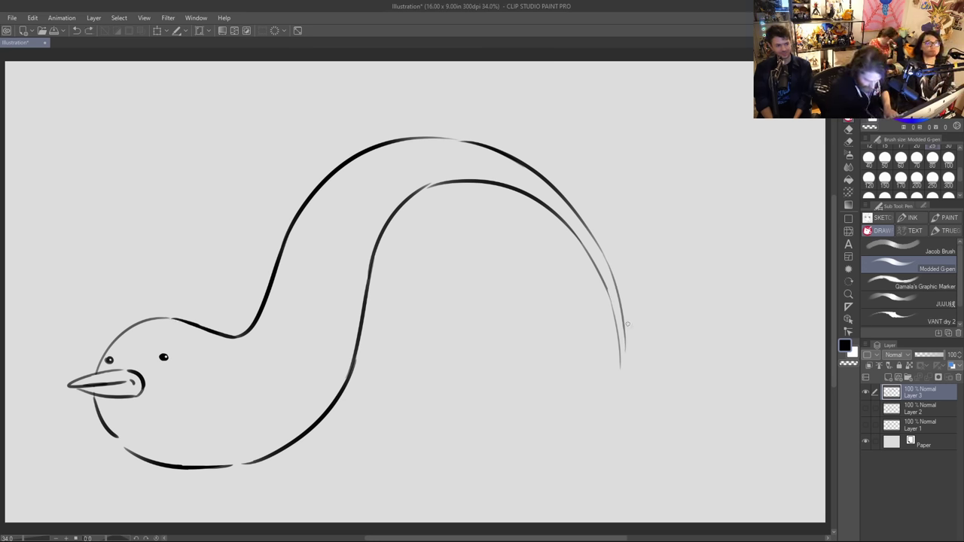
pyautogui.moveTo(620, 310)
pyautogui.mouseDown()
pyautogui.moveTo(624, 391)
pyautogui.moveTo(622, 383)
pyautogui.mouseUp()
pyautogui.hotkey('ctrl', 'z')
pyautogui.hotkey('ctrl', 'z')
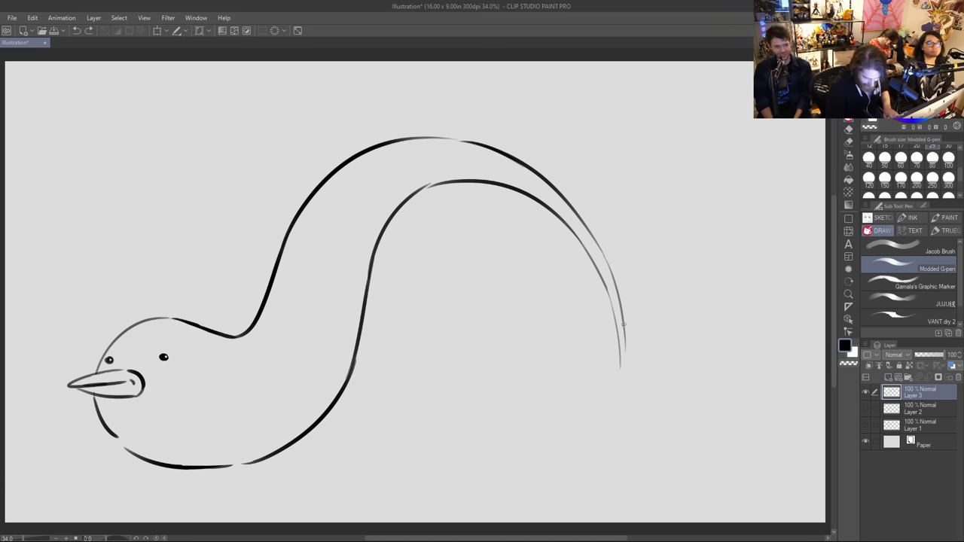
pyautogui.moveTo(619, 311); pyautogui.dragTo(622, 385)
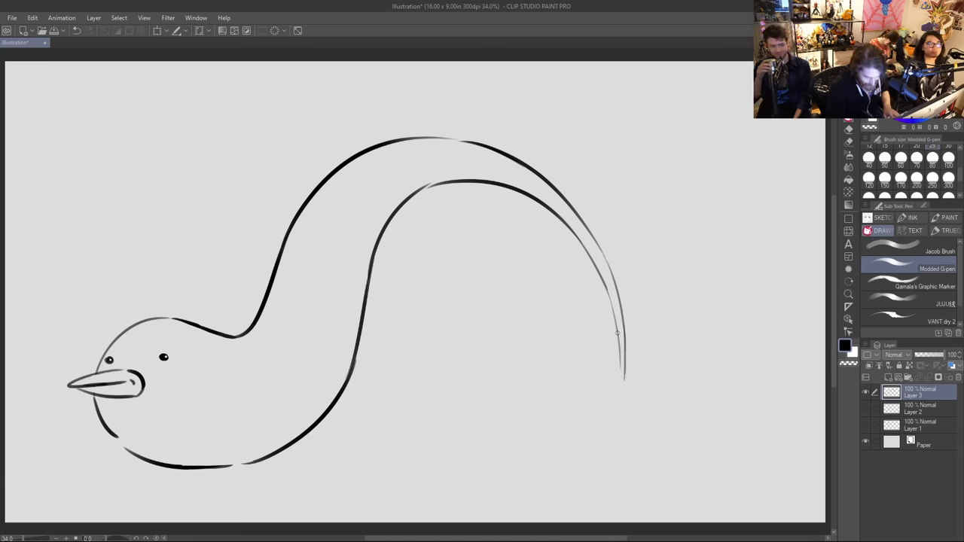
# Step: Retry the inner tail line and extend both tail lines downward as a thin, nearly parallel pair
pyautogui.moveTo(608, 290); pyautogui.dragTo(622, 366)
pyautogui.hotkey('ctrl', 'z')
pyautogui.moveTo(608, 300); pyautogui.dragTo(622, 369)
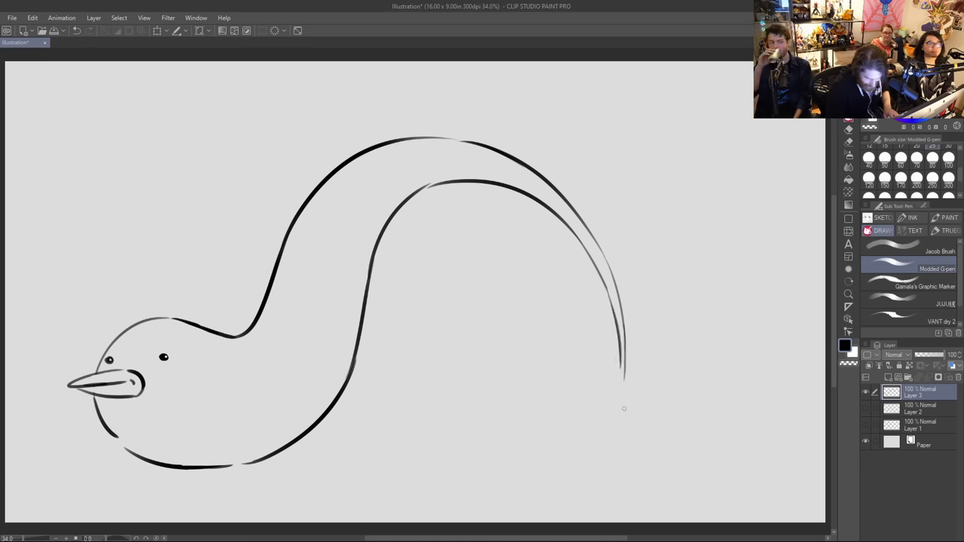
pyautogui.hotkey('ctrl', 'z')
pyautogui.moveTo(609, 300); pyautogui.dragTo(621, 375)
pyautogui.hotkey('ctrl', 'z')
pyautogui.moveTo(611, 302); pyautogui.dragTo(617, 384)
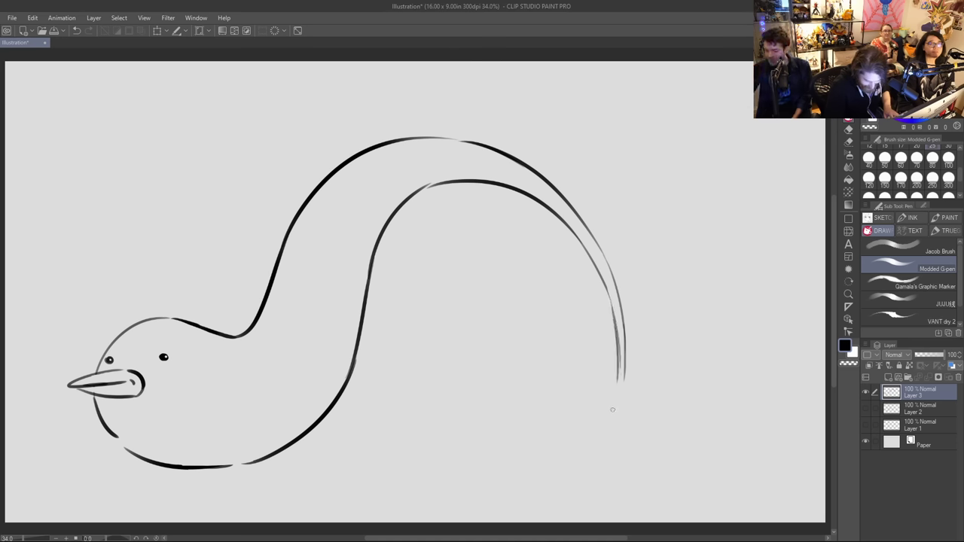
pyautogui.hotkey('ctrl', 'z')
pyautogui.moveTo(612, 316)
pyautogui.mouseDown()
pyautogui.moveTo(611, 407)
pyautogui.moveTo(623, 408)
pyautogui.moveTo(623, 393)
pyautogui.moveTo(626, 410)
pyautogui.moveTo(618, 380)
pyautogui.moveTo(620, 420)
pyautogui.mouseUp()
pyautogui.hotkey('ctrl', 'z')
pyautogui.hotkey('ctrl', 'z')
pyautogui.hotkey('ctrl', 'z')
pyautogui.moveTo(618, 383); pyautogui.dragTo(621, 417)
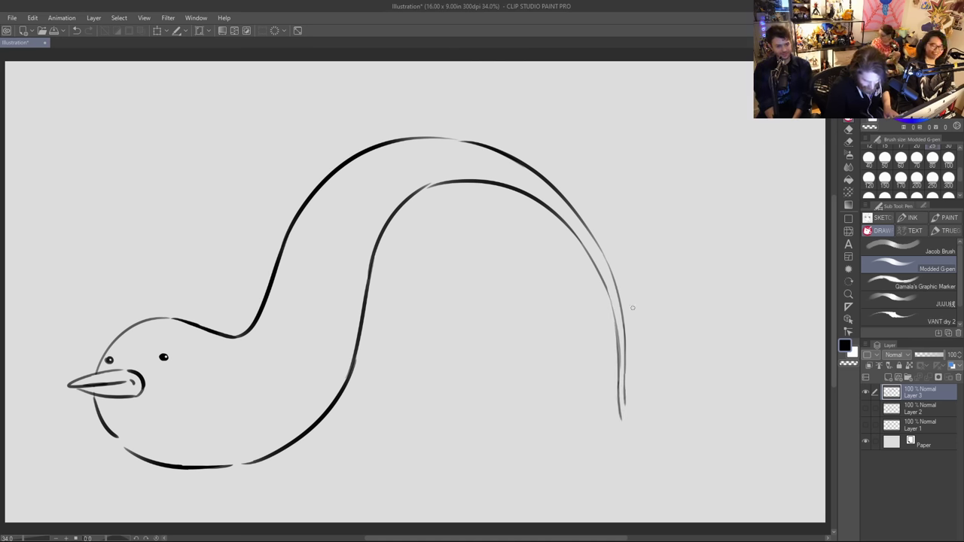
pyautogui.hotkey('ctrl', 'z')
pyautogui.moveTo(614, 321); pyautogui.dragTo(622, 370)
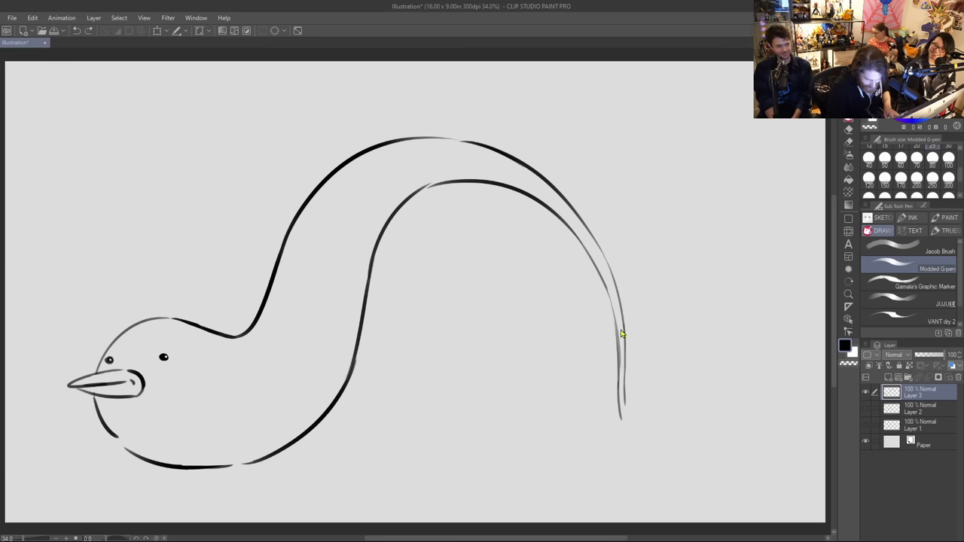
pyautogui.hotkey('ctrl', 'z')
pyautogui.moveTo(618, 330); pyautogui.dragTo(622, 375)
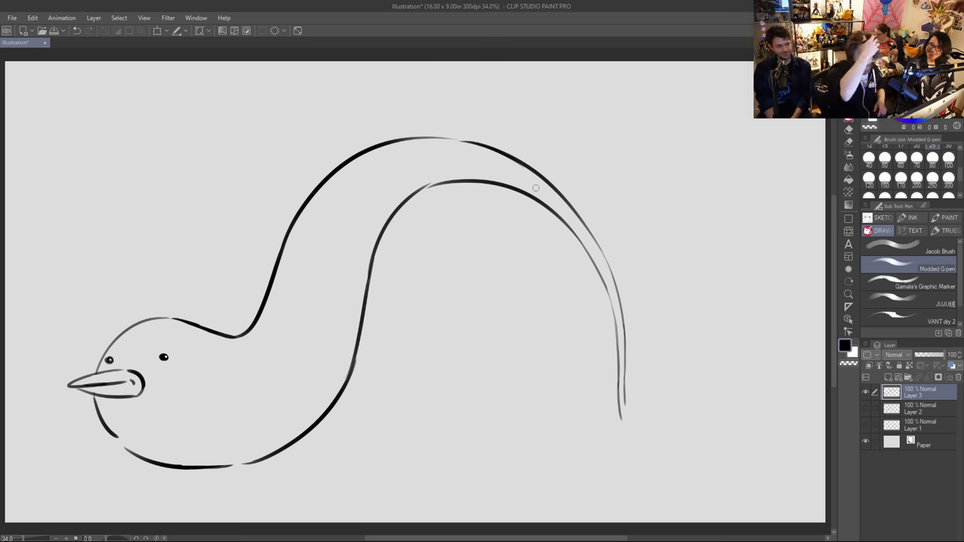
pyautogui.hotkey('ctrl', 'z')
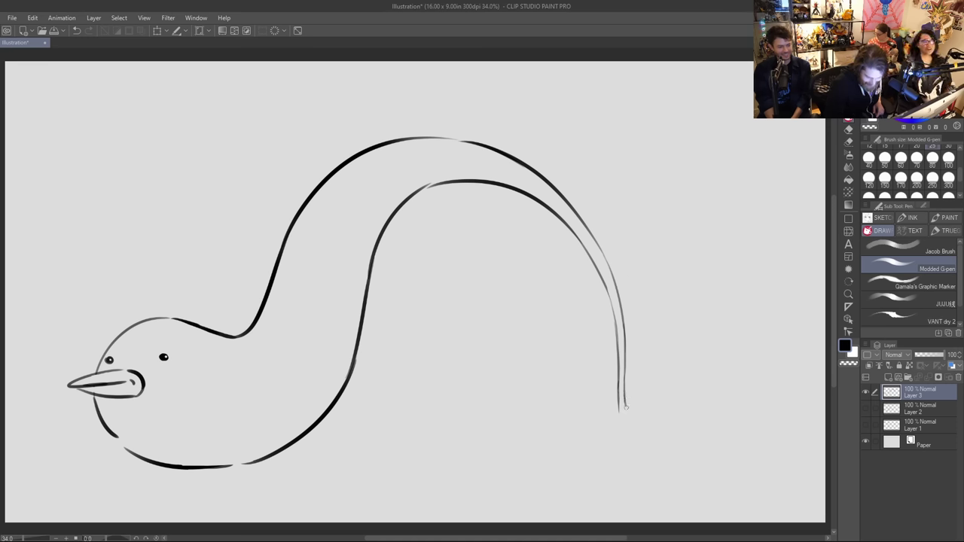
# Step: Redraw the lower ends of the two tail lines so they run straight down and end at the same height
pyautogui.hotkey('ctrl', 'z')
pyautogui.moveTo(624, 398); pyautogui.dragTo(622, 424)
pyautogui.hotkey('ctrl', 'z')
pyautogui.hotkey('ctrl', 'z')
pyautogui.hotkey('ctrl', 'z')
pyautogui.hotkey('ctrl', 'z')
pyautogui.hotkey('ctrl', 'z')
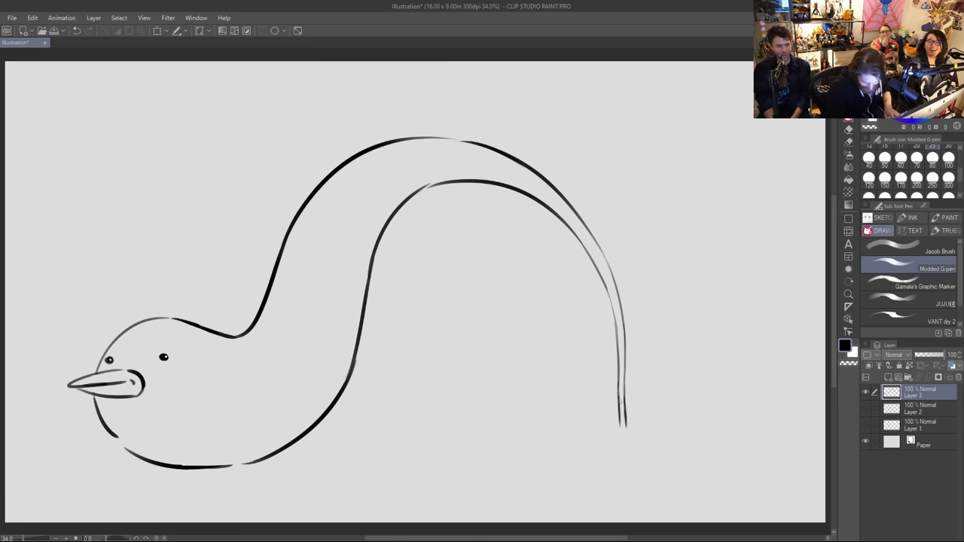
# Step: Reinforce the inner tail line along its lower half with darker strokes, and try similar touch-ups further up the arch
pyautogui.moveTo(619, 369); pyautogui.dragTo(623, 407)
pyautogui.hotkey('ctrl', 'z')
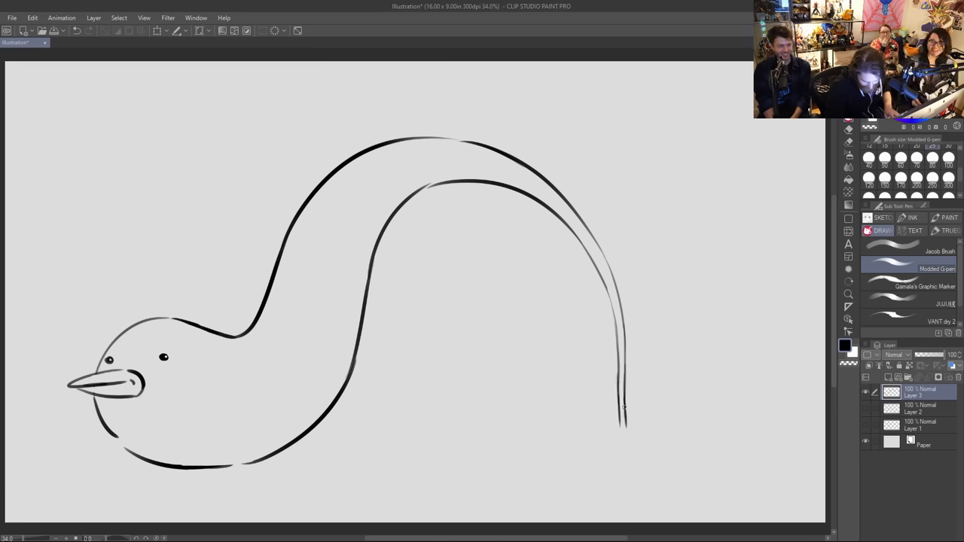
pyautogui.moveTo(611, 305); pyautogui.dragTo(618, 364)
pyautogui.hotkey('ctrl', 'z')
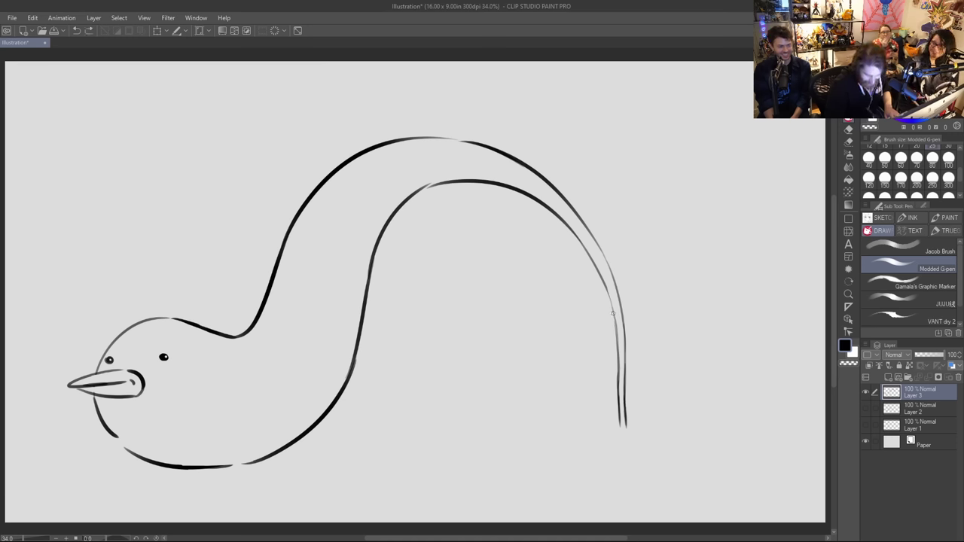
pyautogui.moveTo(611, 310); pyautogui.dragTo(618, 368)
pyautogui.moveTo(606, 287); pyautogui.dragTo(614, 319)
pyautogui.hotkey('ctrl', 'z')
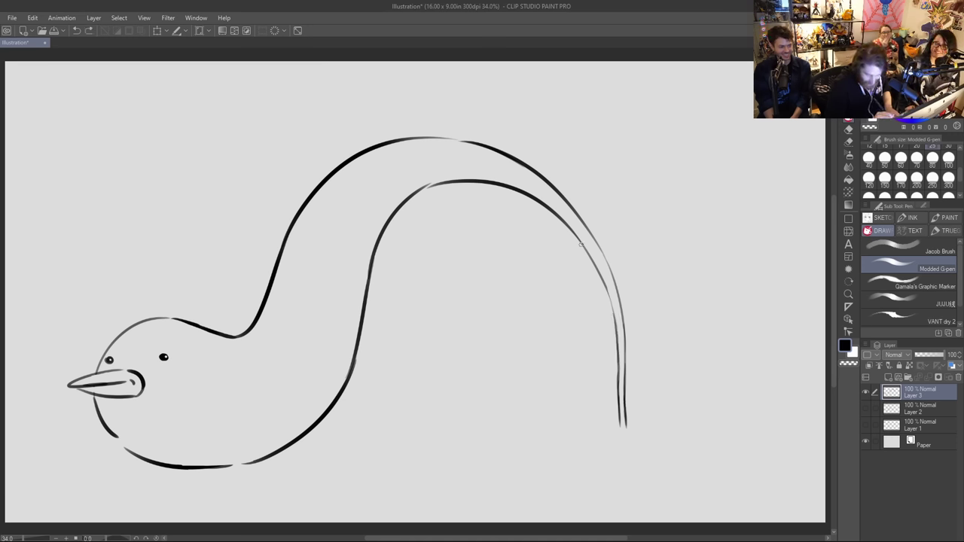
pyautogui.moveTo(577, 238); pyautogui.dragTo(595, 269)
pyautogui.hotkey('ctrl', 'z')
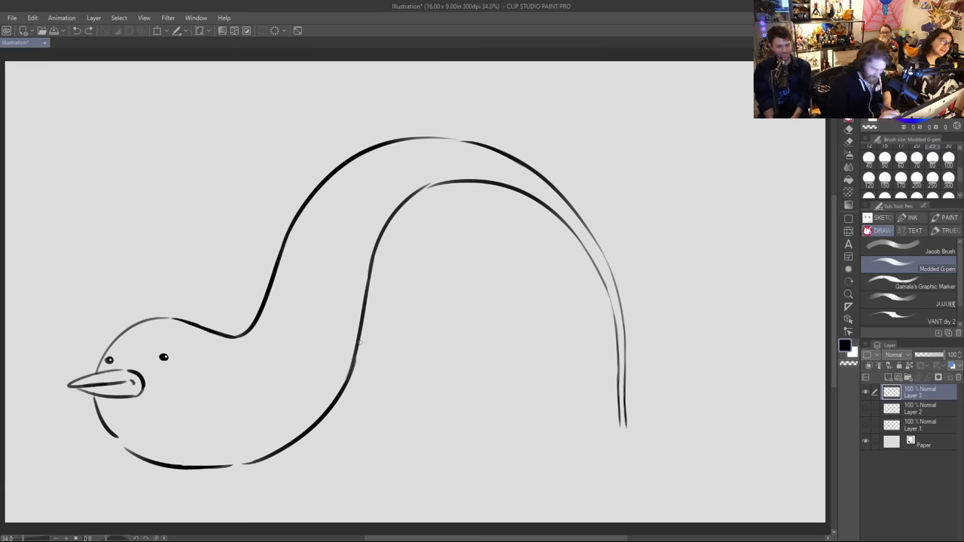
# Step: Smooth the bend where the belly curve meets the rising inner body line
pyautogui.moveTo(352, 376); pyautogui.dragTo(361, 327)
pyautogui.hotkey('ctrl', 'z')
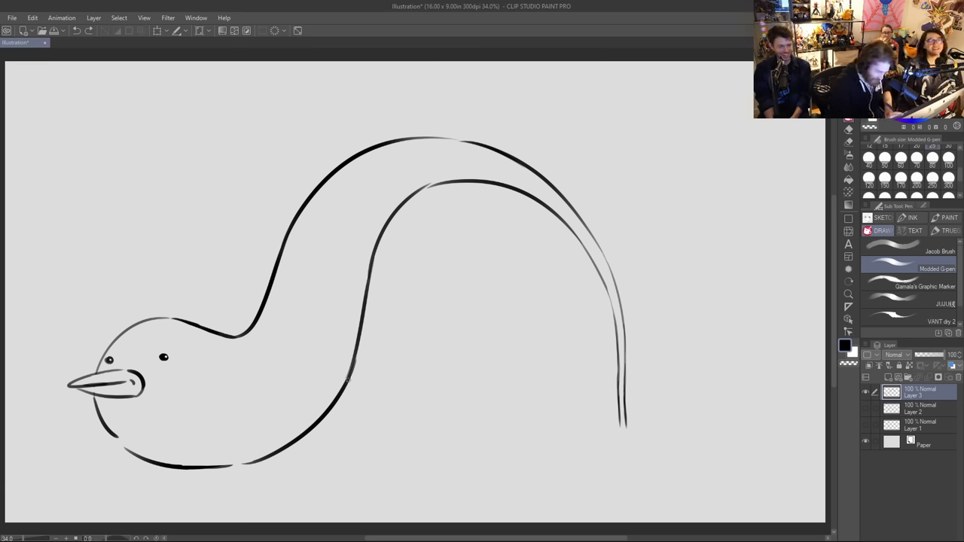
pyautogui.moveTo(348, 380); pyautogui.dragTo(363, 332)
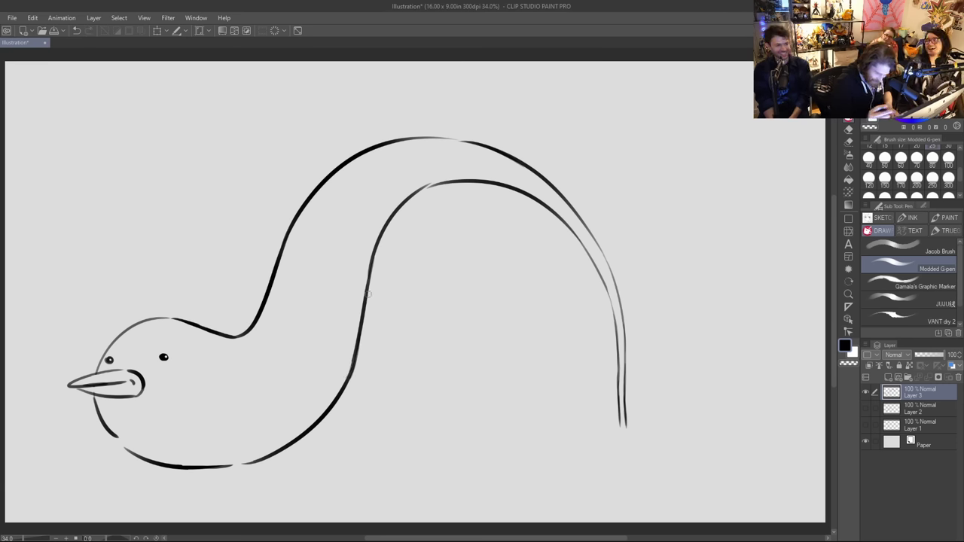
# Step: Extend the inner tail line slightly downward and redraw the lower end of the outer tail line so it flares outward
pyautogui.moveTo(622, 401); pyautogui.dragTo(621, 435)
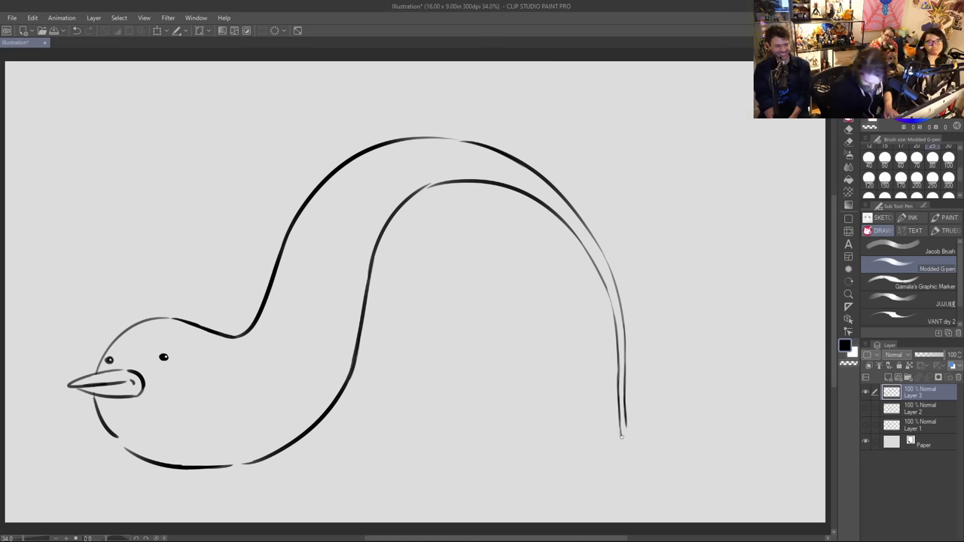
pyautogui.hotkey('ctrl', 'z')
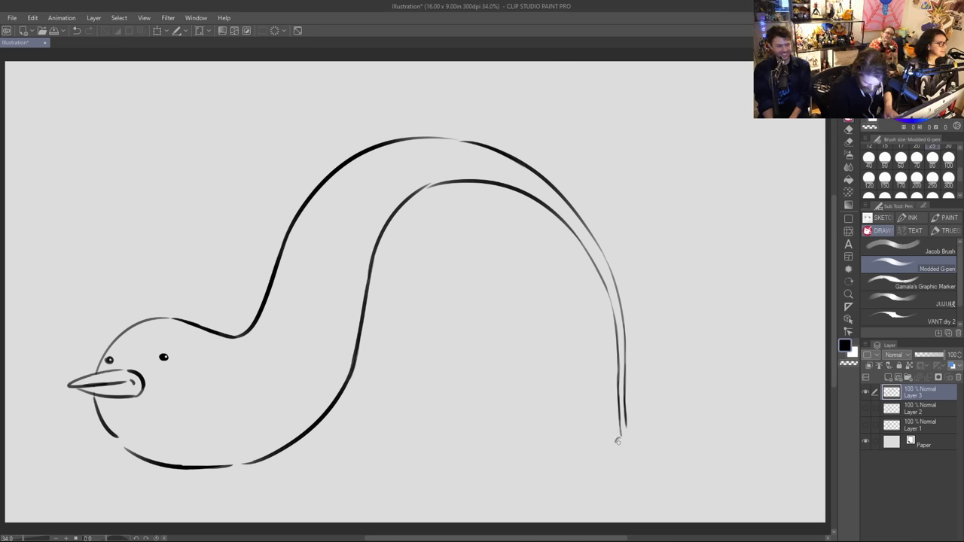
pyautogui.click(616, 441)
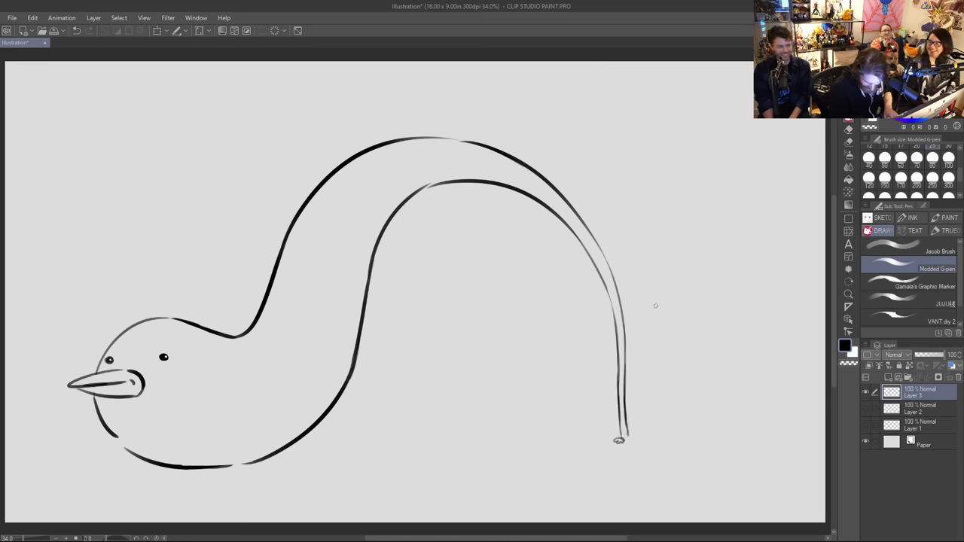
pyautogui.hotkey('ctrl', 'z')
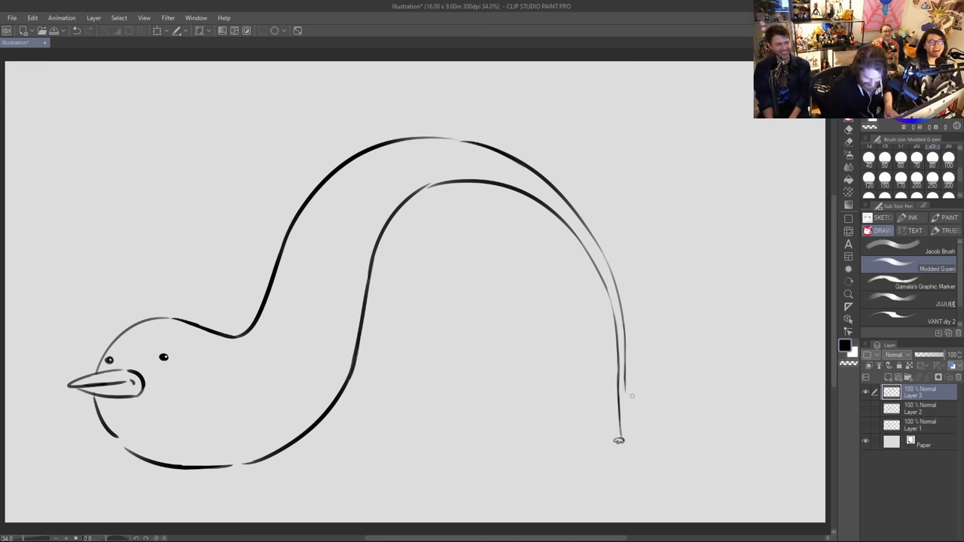
pyautogui.moveTo(623, 382); pyautogui.dragTo(632, 430)
pyautogui.hotkey('ctrl', 'z')
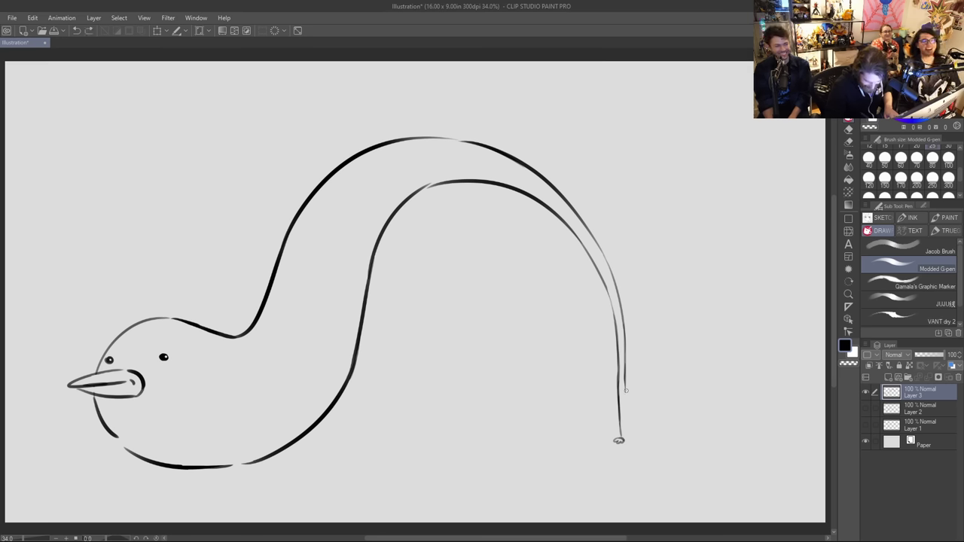
pyautogui.moveTo(624, 386); pyautogui.dragTo(634, 440)
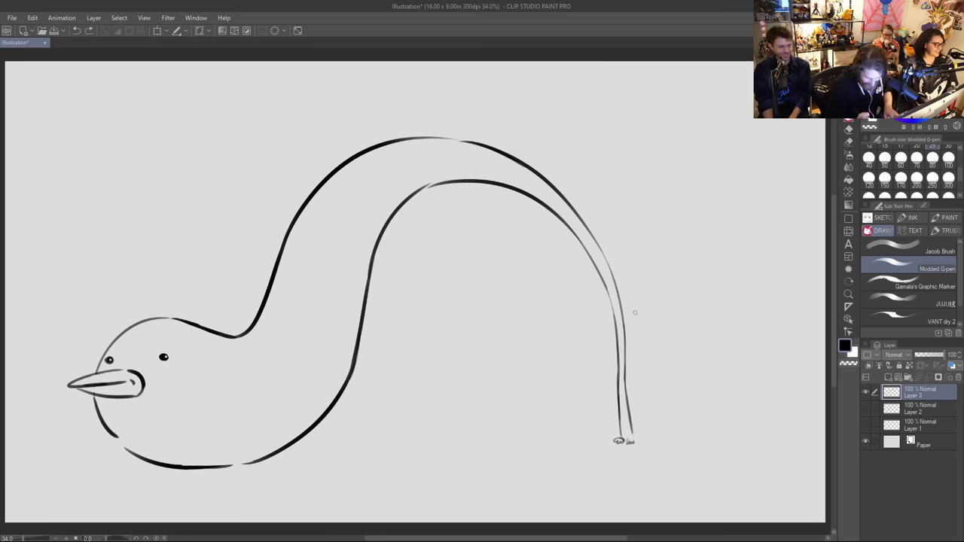
# Step: Undo the marks at the tail's tip and redraw small rounded shapes at the bottom of both tail lines
pyautogui.hotkey('ctrl', 'z')
pyautogui.hotkey('ctrl', 'z')
pyautogui.hotkey('ctrl', 'z')
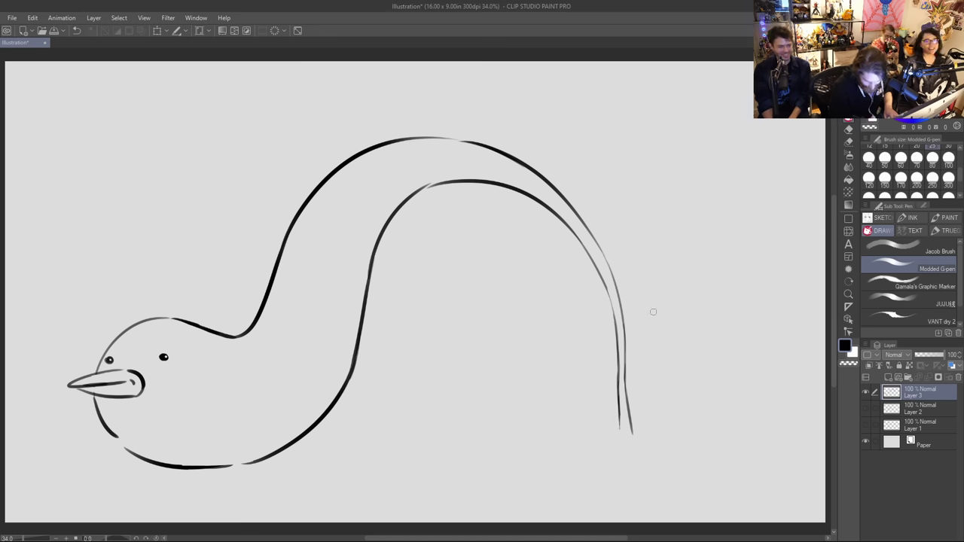
pyautogui.moveTo(618, 416); pyautogui.dragTo(619, 440)
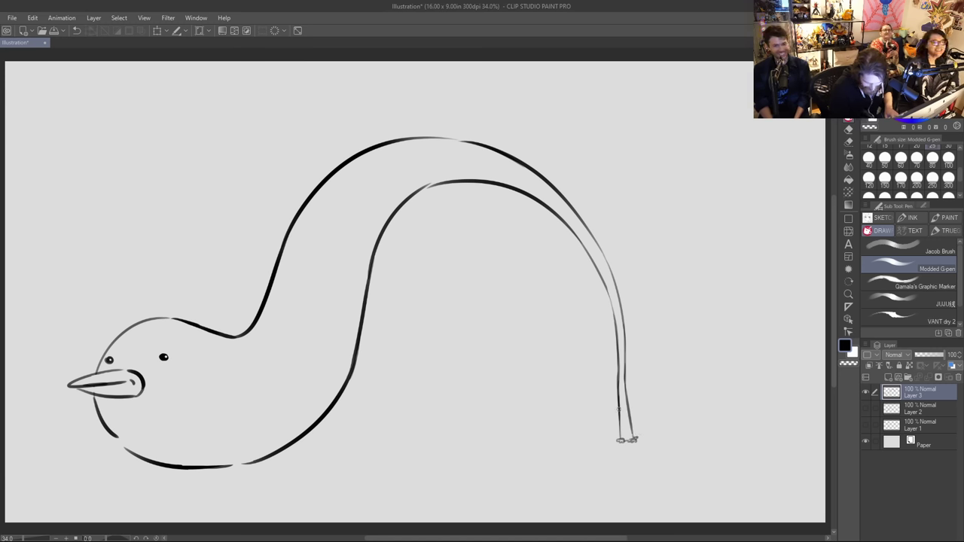
pyautogui.moveTo(620, 437); pyautogui.dragTo(631, 436)
# Step: Try a short thin line between the two outlines of the lower tail
pyautogui.moveTo(619, 411); pyautogui.dragTo(628, 440)
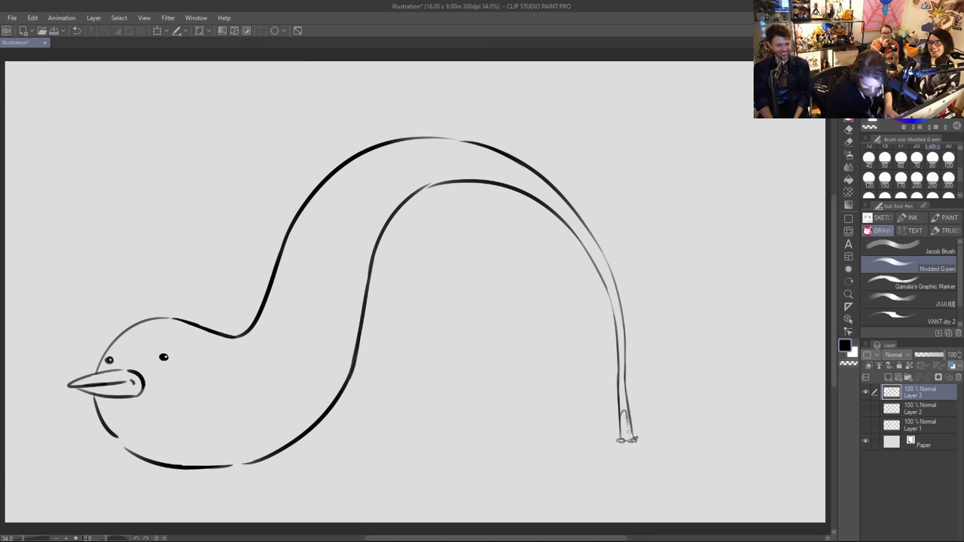
pyautogui.hotkey('ctrl', 'z')
pyautogui.moveTo(619, 399); pyautogui.dragTo(625, 434)
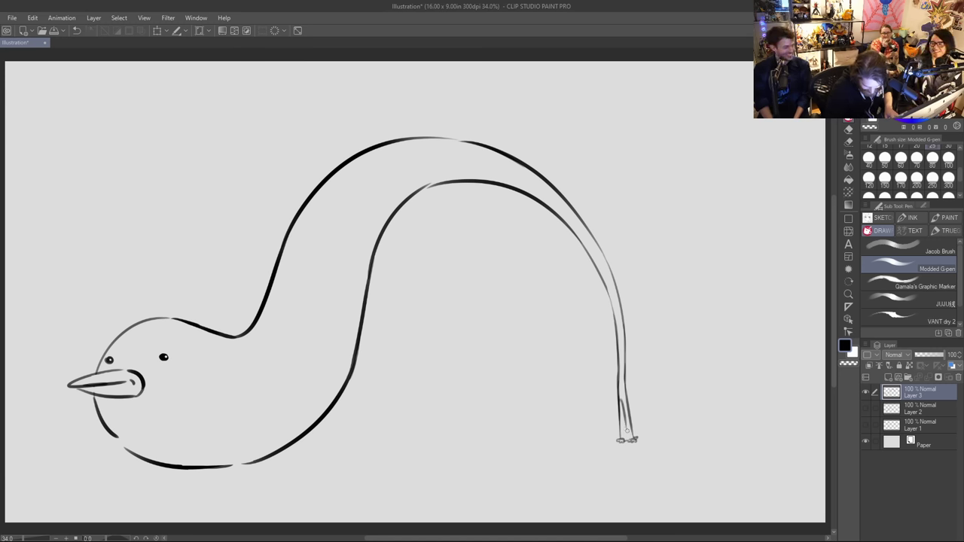
pyautogui.hotkey('ctrl', 'z')
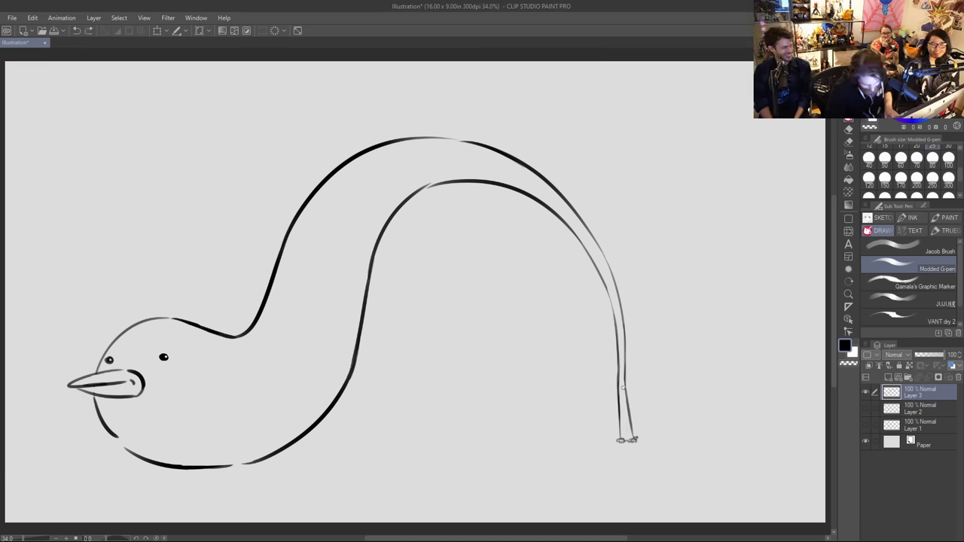
pyautogui.moveTo(621, 366); pyautogui.dragTo(625, 419)
pyautogui.hotkey('ctrl', 'z')
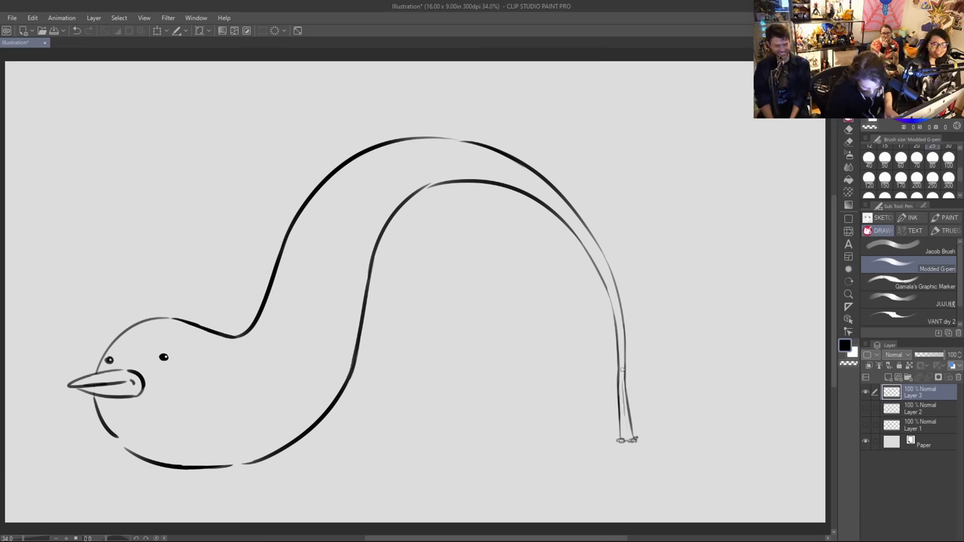
# Step: Draw thin streaks between the tail outlines, running from the lower part of the arch down towards the tip
pyautogui.moveTo(603, 271); pyautogui.dragTo(621, 354)
pyautogui.hotkey('ctrl', 'z')
pyautogui.hotkey('ctrl', 'z')
pyautogui.hotkey('ctrl', 'z')
pyautogui.hotkey('ctrl', 'z')
pyautogui.hotkey('ctrl', 'z')
pyautogui.moveTo(616, 308); pyautogui.dragTo(633, 438)
pyautogui.hotkey('ctrl', 'z')
pyautogui.hotkey('ctrl', 'z')
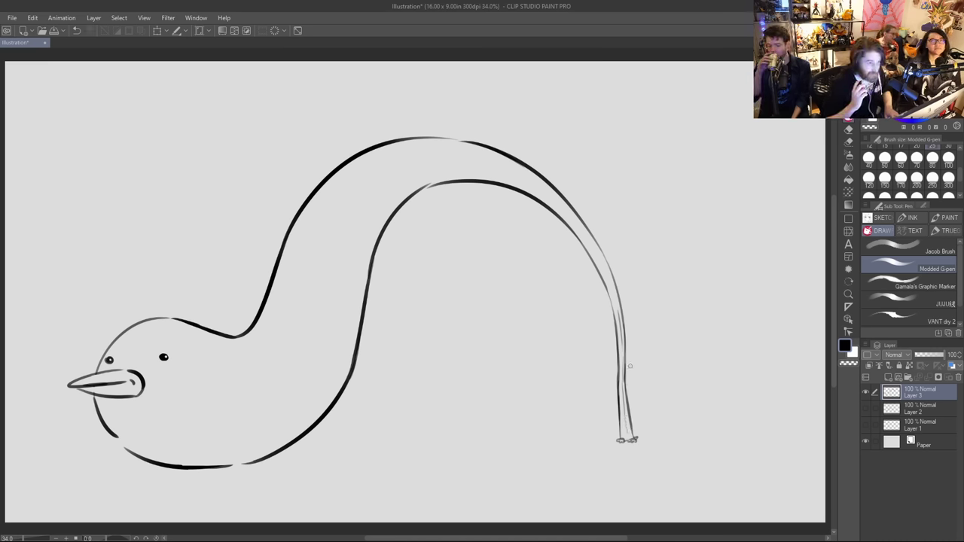
# Step: Add more thin streaks inside the upper tail, following the inner edge of the arch from its crest to the downward bend
pyautogui.moveTo(588, 245); pyautogui.dragTo(607, 285)
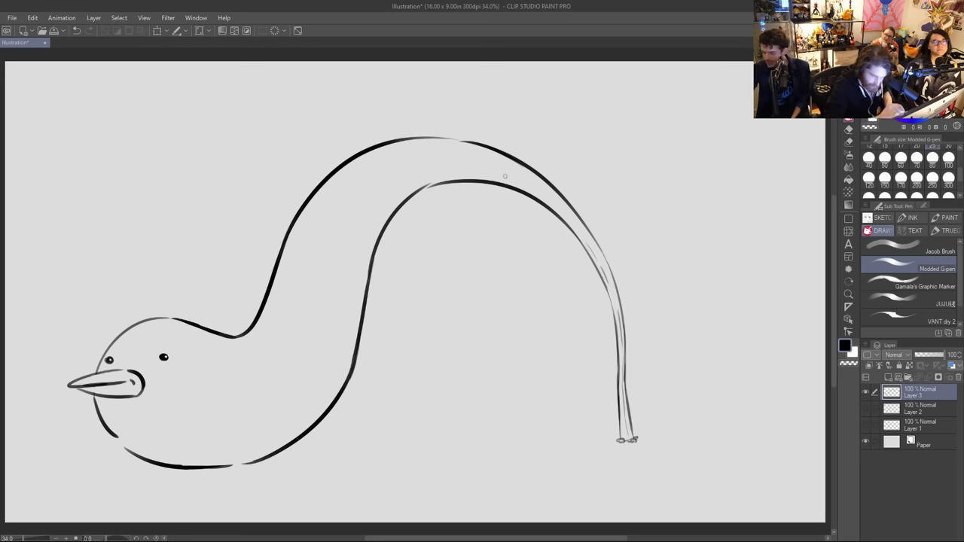
pyautogui.moveTo(446, 175)
pyautogui.mouseDown()
pyautogui.moveTo(512, 180)
pyautogui.moveTo(559, 211)
pyautogui.mouseUp()
pyautogui.hotkey('ctrl', 'z')
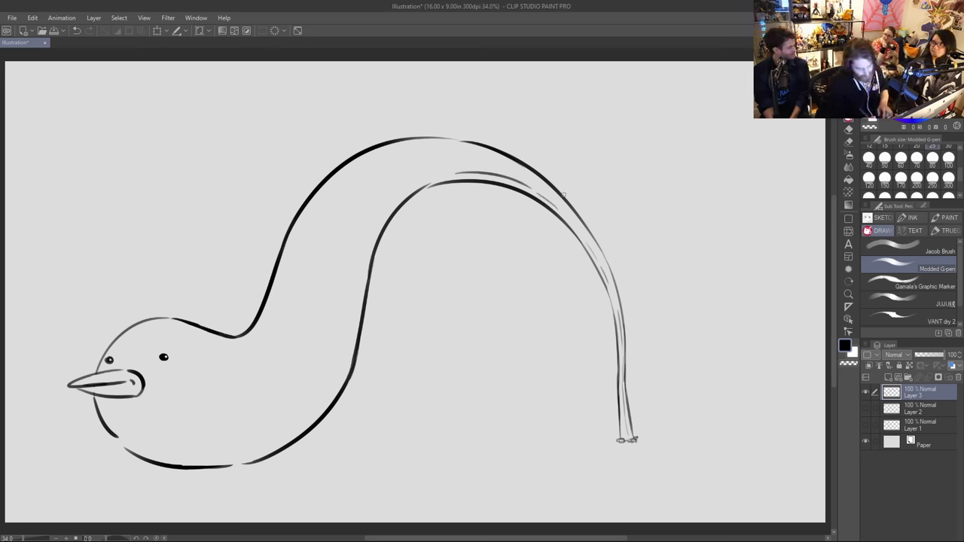
pyautogui.moveTo(611, 295); pyautogui.dragTo(621, 312)
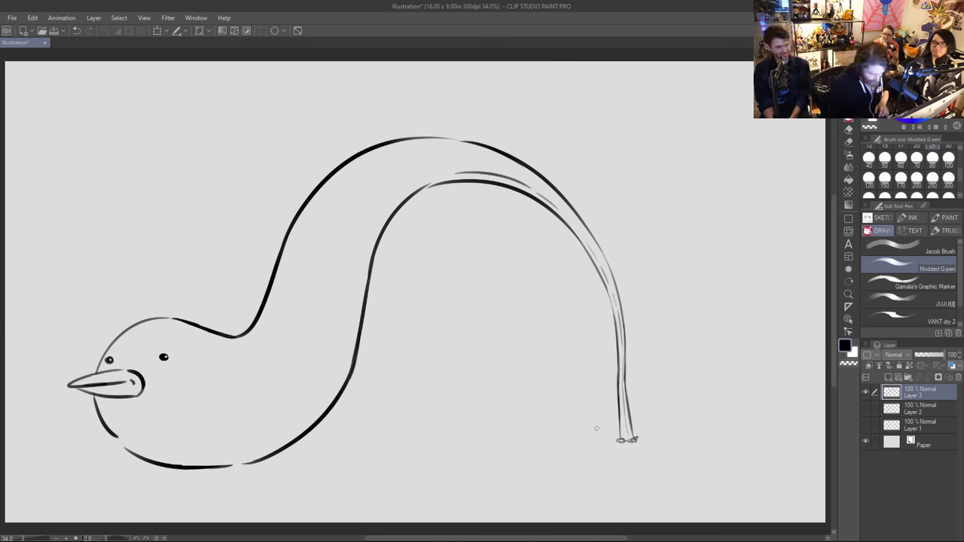
# Step: Draw a short ground line behind the belly and close the gaps in the belly outline
pyautogui.moveTo(292, 450); pyautogui.dragTo(329, 460)
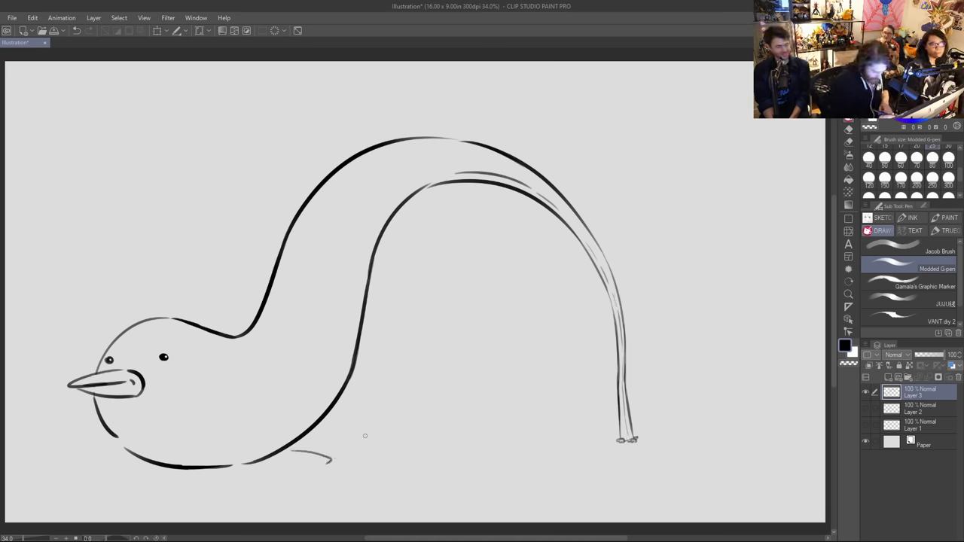
pyautogui.hotkey('ctrl', 'z')
pyautogui.moveTo(229, 467)
pyautogui.mouseDown()
pyautogui.moveTo(340, 453)
pyautogui.moveTo(296, 448)
pyautogui.moveTo(343, 449)
pyautogui.mouseUp()
pyautogui.hotkey('ctrl', 'z')
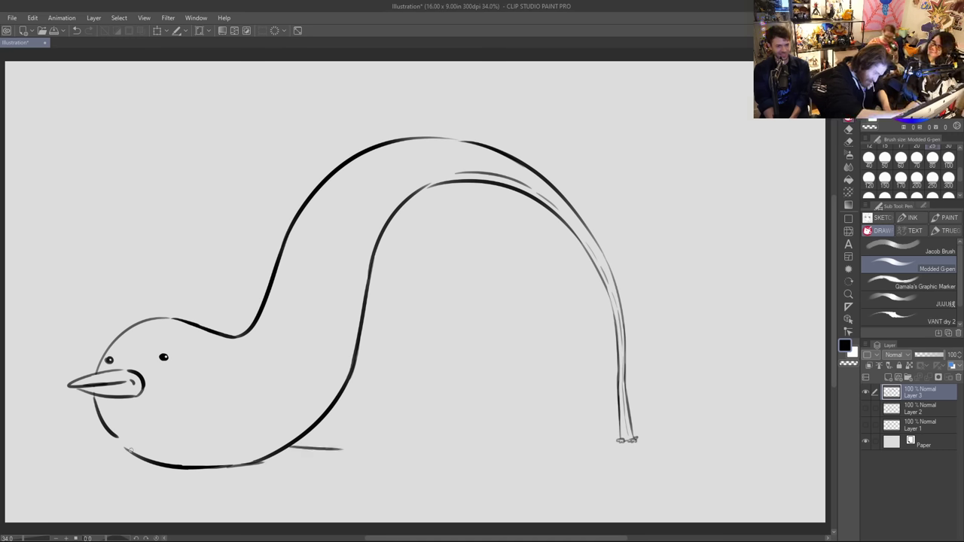
pyautogui.moveTo(97, 417); pyautogui.dragTo(128, 451)
pyautogui.hotkey('ctrl', 'z')
pyautogui.moveTo(97, 417); pyautogui.dragTo(129, 453)
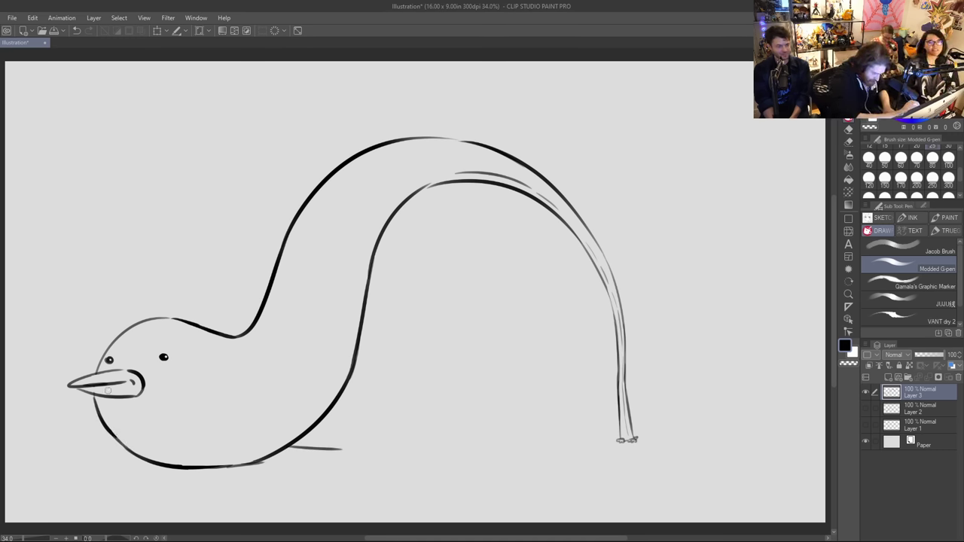
# Step: Outline a jagged, flat ice floe beneath the body and give it thickness with side edges and a lower contour
pyautogui.moveTo(88, 444)
pyautogui.mouseDown()
pyautogui.moveTo(129, 445)
pyautogui.moveTo(59, 466)
pyautogui.moveTo(104, 488)
pyautogui.moveTo(174, 491)
pyautogui.moveTo(345, 482)
pyautogui.moveTo(335, 473)
pyautogui.moveTo(386, 463)
pyautogui.moveTo(362, 453)
pyautogui.mouseUp()
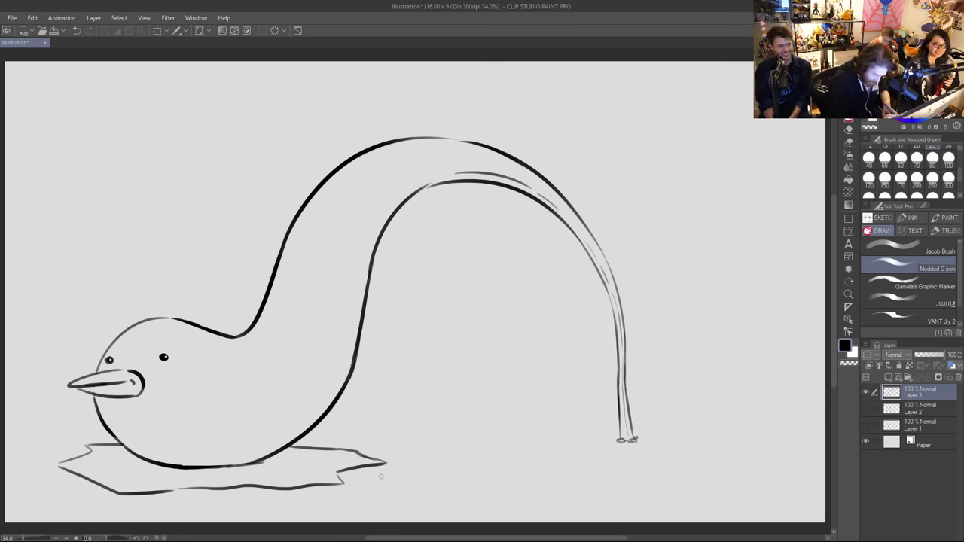
pyautogui.moveTo(342, 483); pyautogui.dragTo(343, 498)
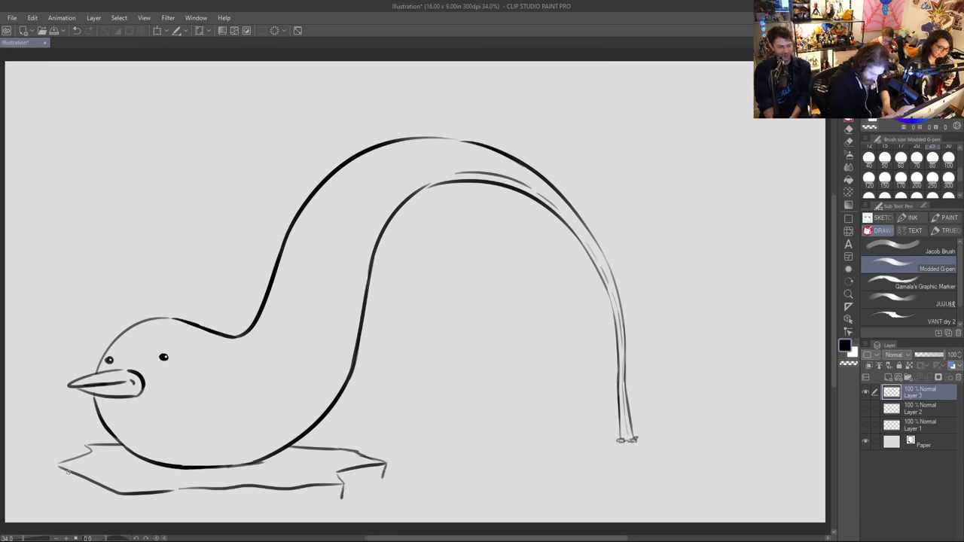
pyautogui.moveTo(56, 464)
pyautogui.mouseDown()
pyautogui.moveTo(95, 510)
pyautogui.moveTo(123, 515)
pyautogui.moveTo(340, 496)
pyautogui.moveTo(382, 478)
pyautogui.mouseUp()
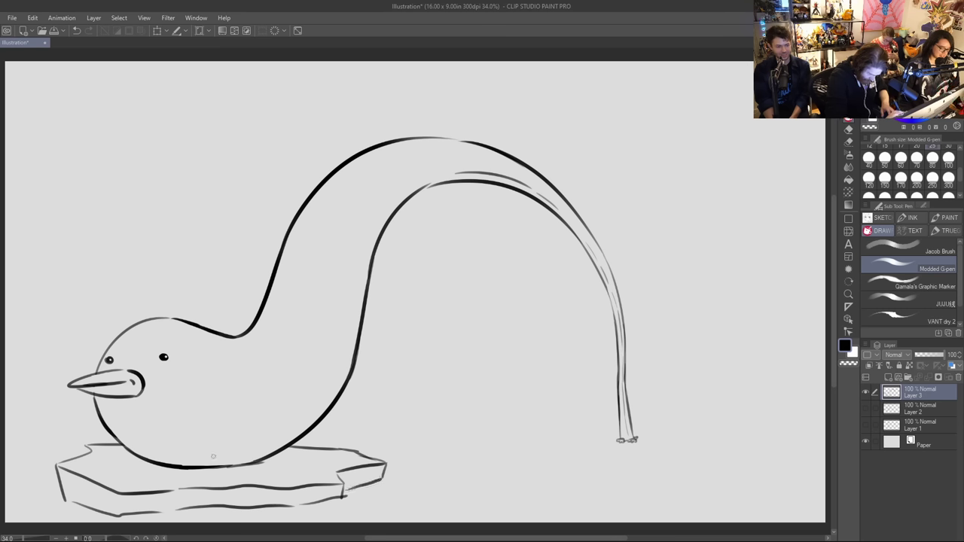
pyautogui.moveTo(88, 456); pyautogui.dragTo(85, 446)
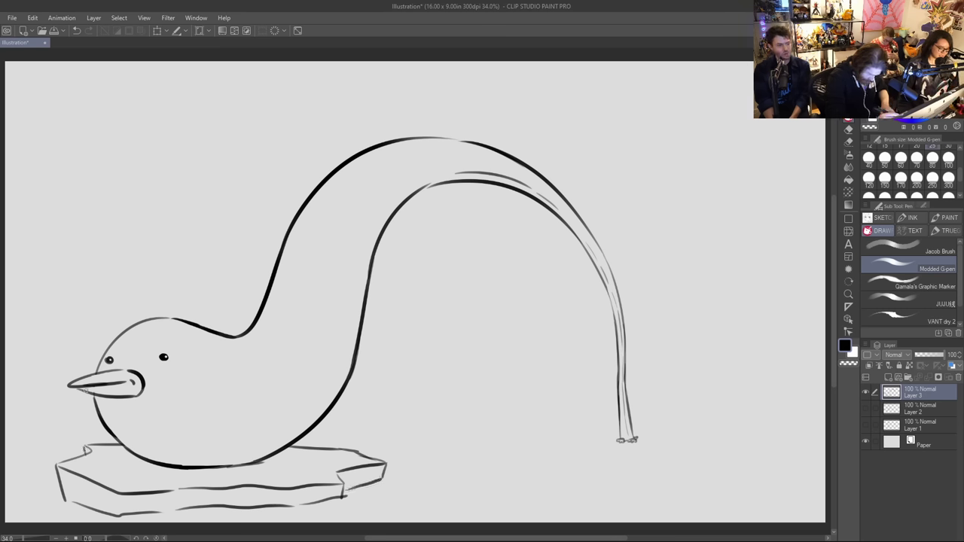
# Step: Add short vertical crack lines to the ice floe's front face and water ripples around both of its ends
pyautogui.moveTo(288, 496); pyautogui.dragTo(296, 507)
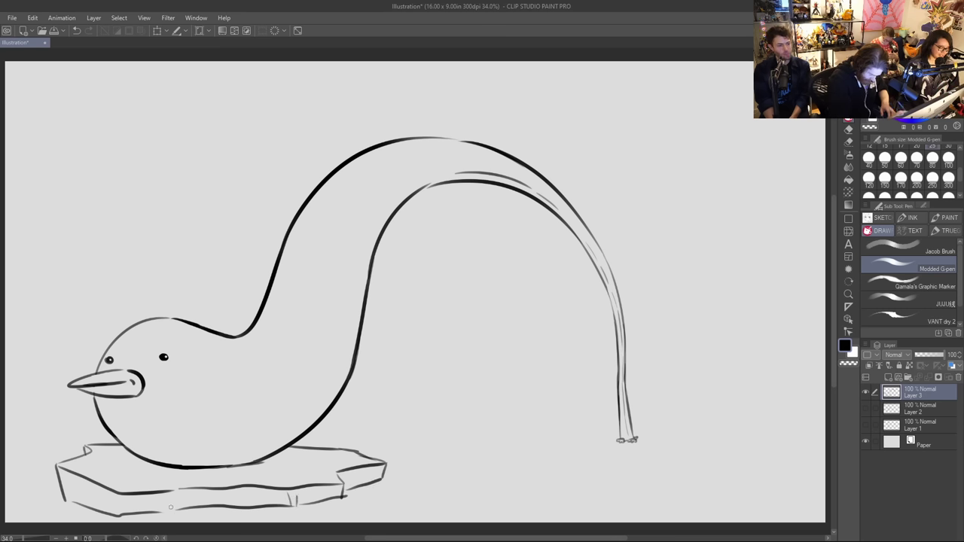
pyautogui.moveTo(175, 490); pyautogui.dragTo(176, 506)
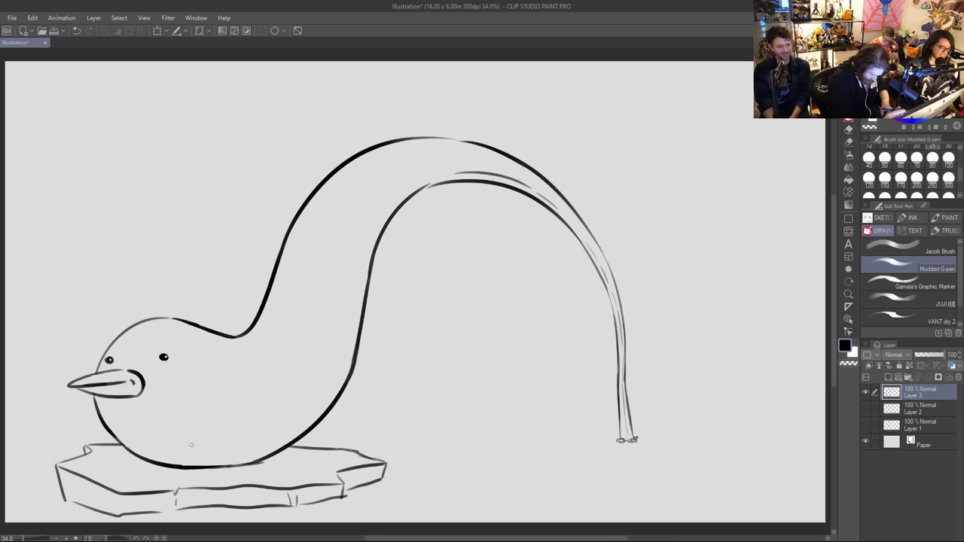
pyautogui.moveTo(392, 472)
pyautogui.mouseDown()
pyautogui.moveTo(407, 482)
pyautogui.moveTo(390, 493)
pyautogui.mouseUp()
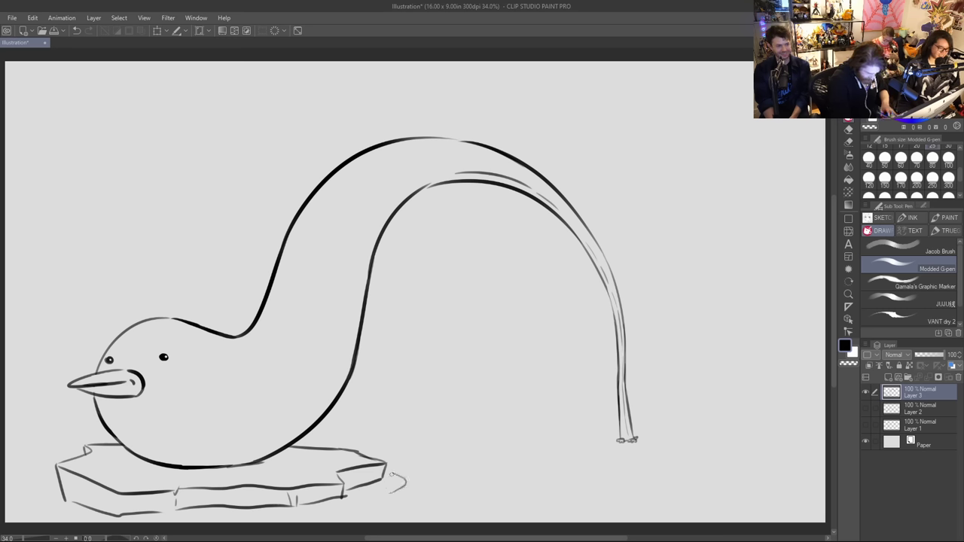
pyautogui.moveTo(55, 495)
pyautogui.mouseDown()
pyautogui.moveTo(41, 503)
pyautogui.moveTo(69, 515)
pyautogui.mouseUp()
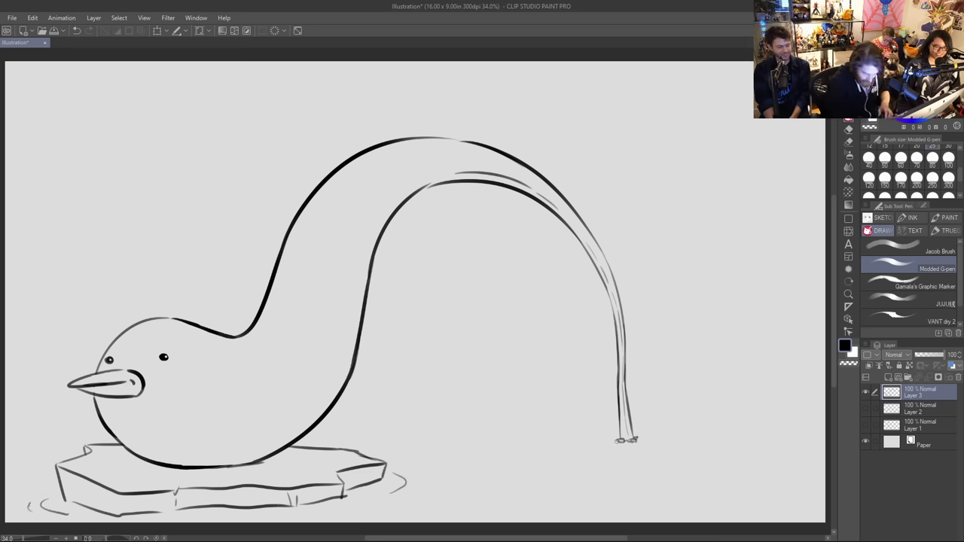
# Step: Draw a small ice floe with thickness and water ripples under the tip of the tail
pyautogui.moveTo(614, 439)
pyautogui.mouseDown()
pyautogui.moveTo(595, 444)
pyautogui.moveTo(685, 444)
pyautogui.mouseUp()
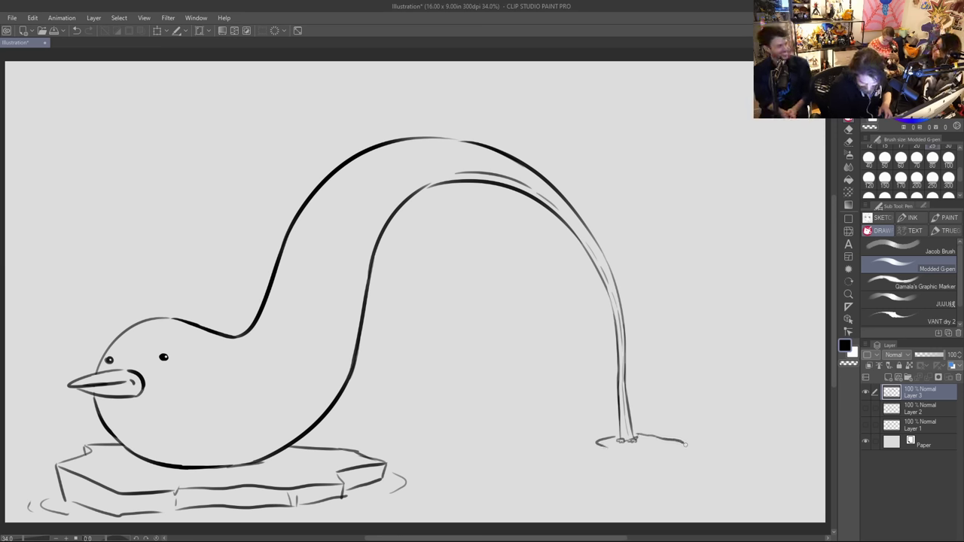
pyautogui.moveTo(622, 450); pyautogui.dragTo(685, 449)
pyautogui.moveTo(600, 444)
pyautogui.mouseDown()
pyautogui.moveTo(613, 439)
pyautogui.moveTo(604, 458)
pyautogui.moveTo(625, 463)
pyautogui.moveTo(683, 453)
pyautogui.mouseUp()
pyautogui.moveTo(600, 457)
pyautogui.mouseDown()
pyautogui.moveTo(674, 470)
pyautogui.moveTo(695, 459)
pyautogui.mouseUp()
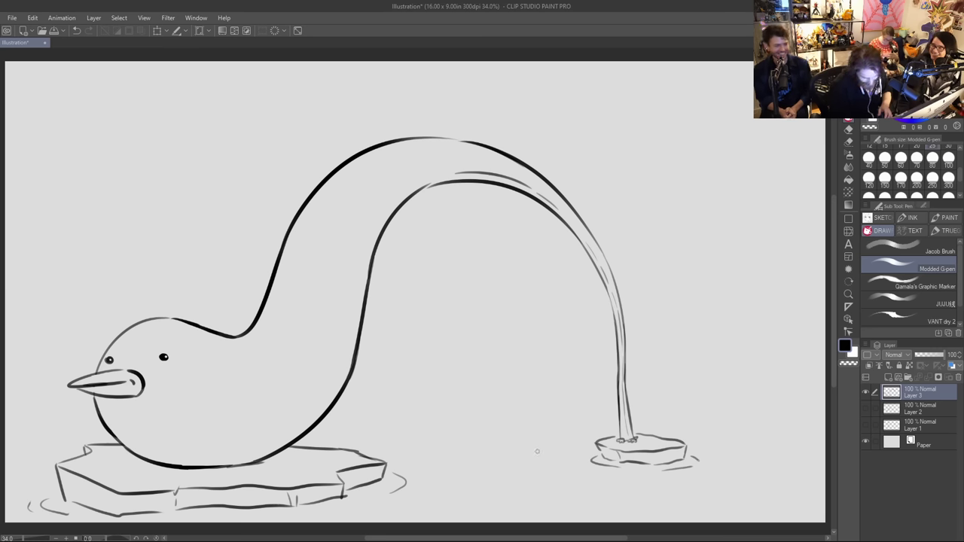
# Step: Sketch a thin, slightly wavy horizon line behind the creature, broken where the body and tail overlap it
pyautogui.moveTo(330, 421)
pyautogui.mouseDown()
pyautogui.moveTo(450, 415)
pyautogui.moveTo(531, 424)
pyautogui.mouseUp()
pyautogui.hotkey('ctrl', 'z')
pyautogui.moveTo(342, 411); pyautogui.dragTo(572, 412)
pyautogui.moveTo(645, 411); pyautogui.dragTo(755, 419)
pyautogui.hotkey('ctrl', 'z')
pyautogui.moveTo(648, 407); pyautogui.dragTo(817, 414)
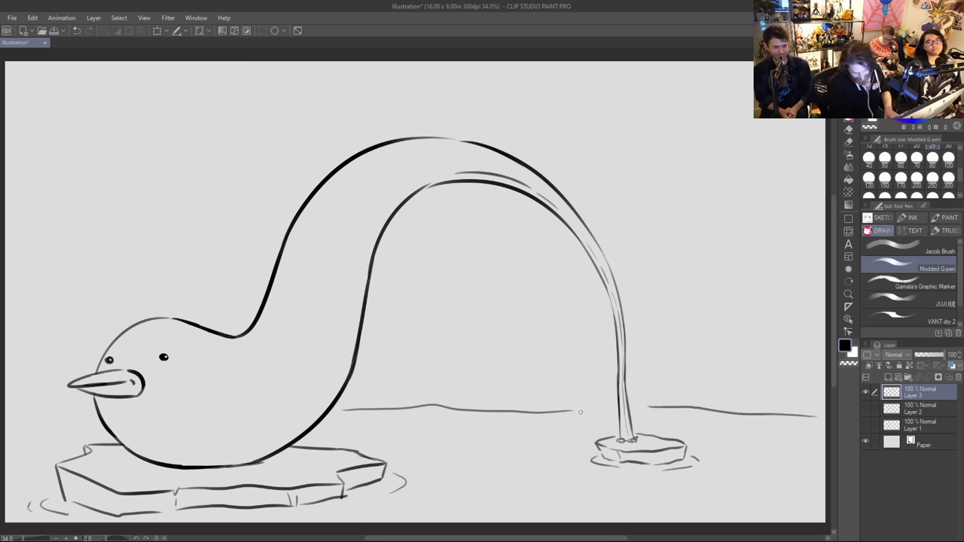
pyautogui.moveTo(607, 409); pyautogui.dragTo(586, 411)
pyautogui.moveTo(30, 425); pyautogui.dragTo(94, 420)
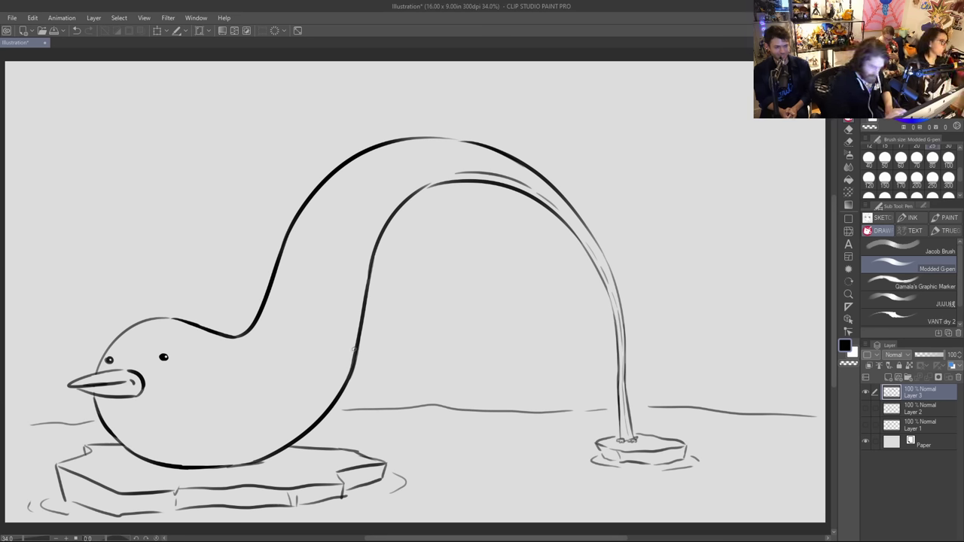
# Step: Draw a flipper on the rear of the body and a small one on the back, and touch up the outline atop the arch
pyautogui.moveTo(345, 349); pyautogui.dragTo(340, 369)
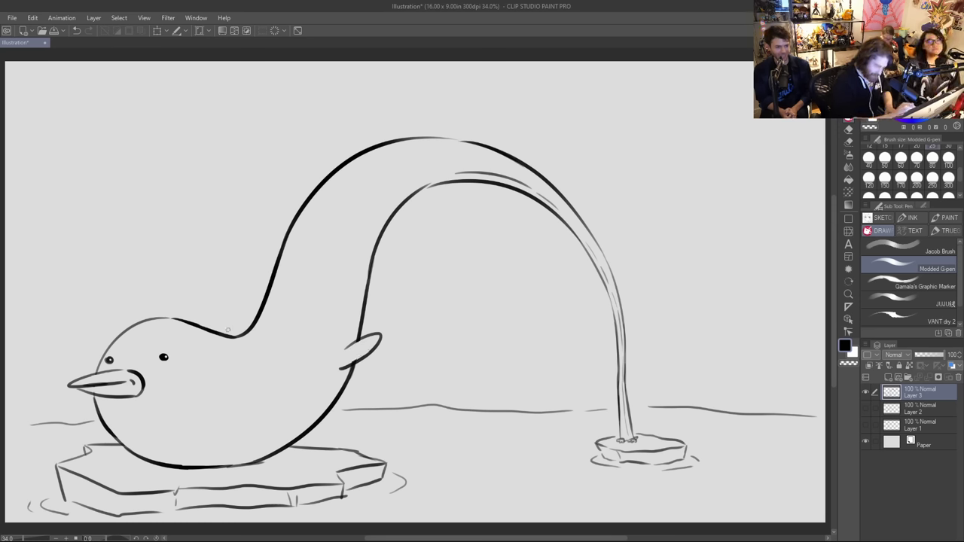
pyautogui.moveTo(223, 335)
pyautogui.mouseDown()
pyautogui.moveTo(229, 325)
pyautogui.moveTo(238, 335)
pyautogui.mouseUp()
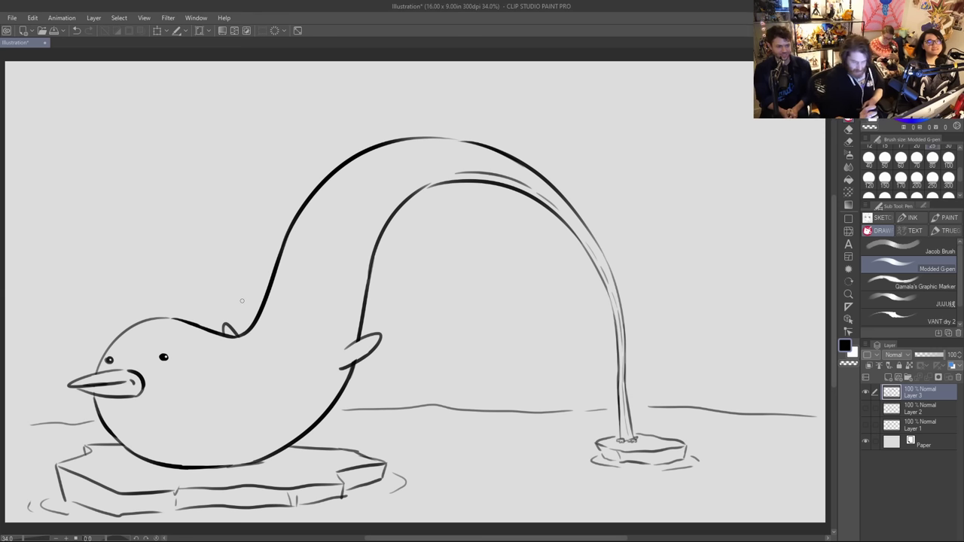
pyautogui.moveTo(454, 140); pyautogui.dragTo(486, 148)
pyautogui.hotkey('ctrl', 'z')
pyautogui.hotkey('ctrl', 'z')
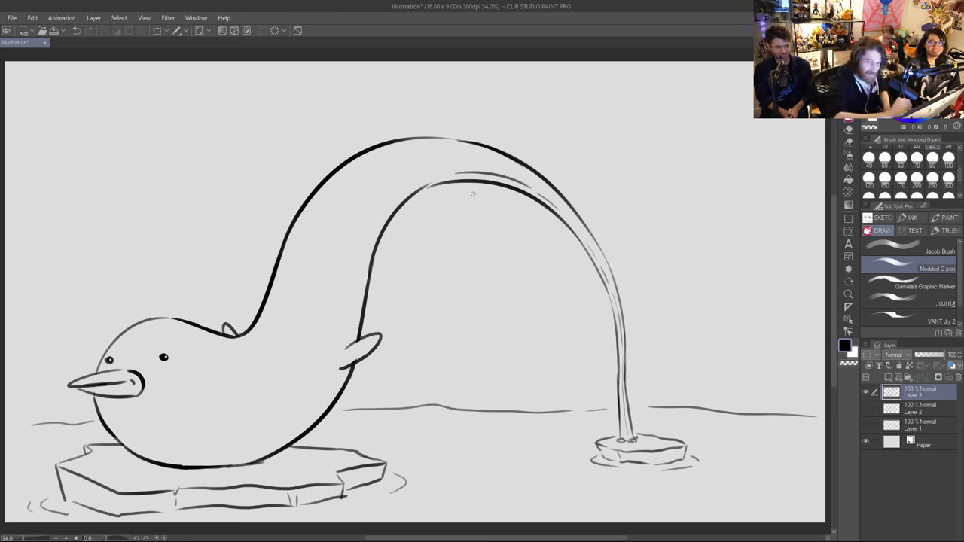
# Step: Move the whole drawing straight up on the canvas and redraw the far right end of the horizon line
pyautogui.click(158, 30)
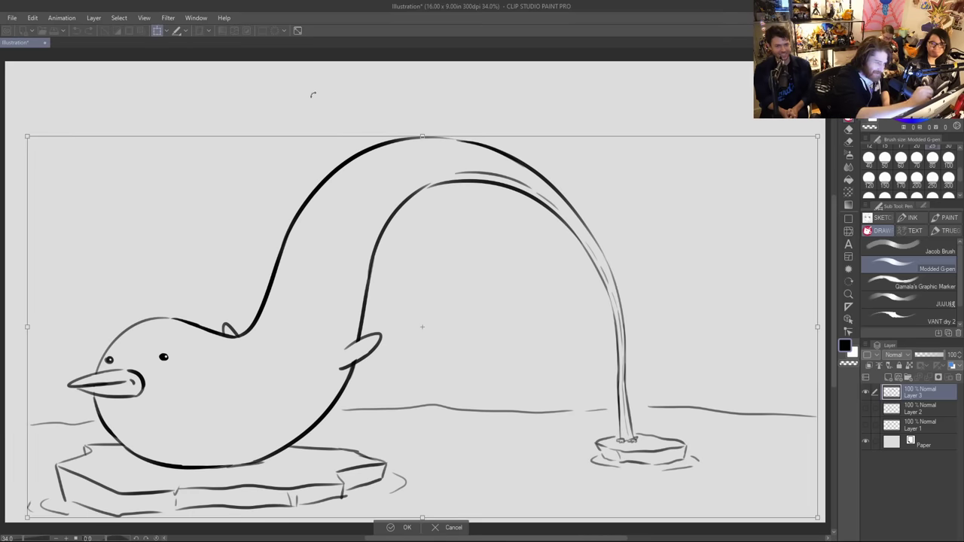
pyautogui.moveTo(598, 249); pyautogui.dragTo(594, 194)
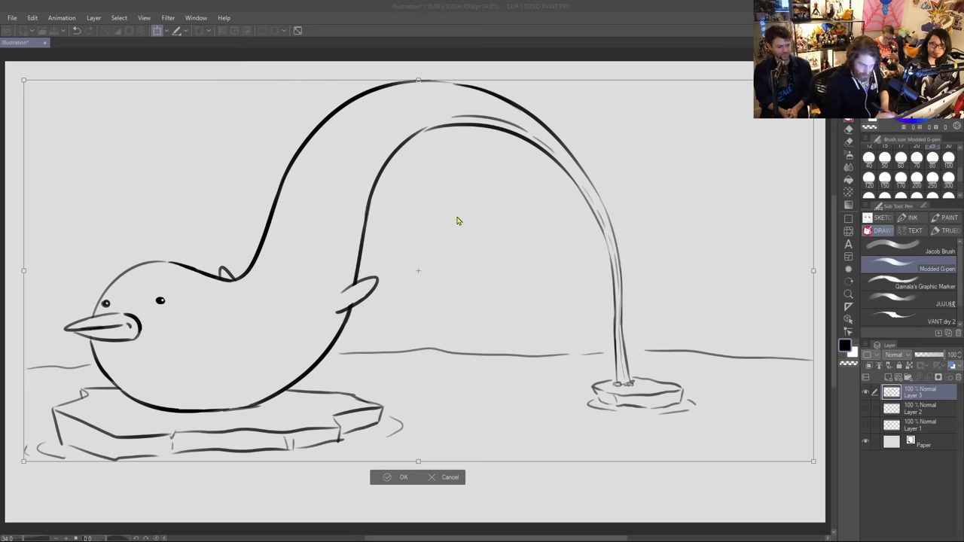
pyautogui.press('Return')
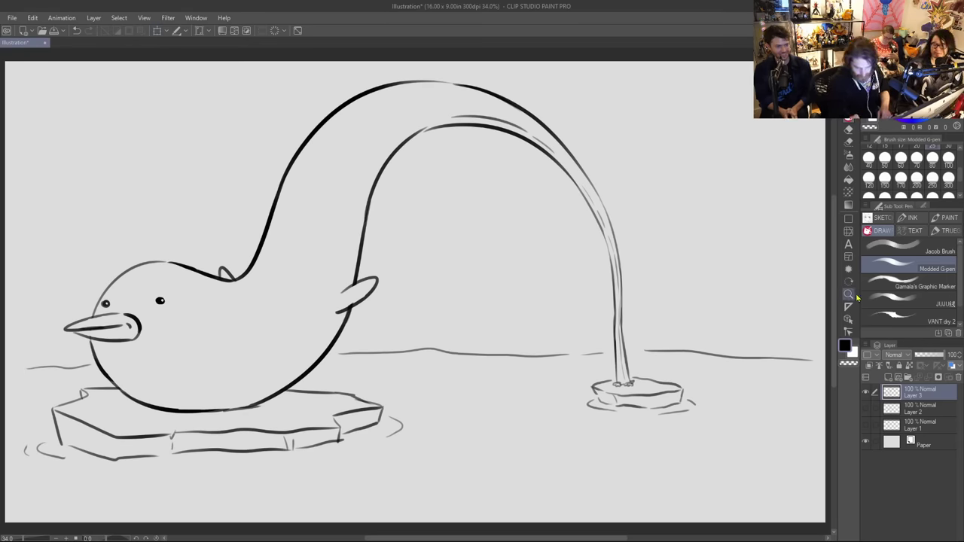
pyautogui.moveTo(737, 360)
pyautogui.mouseDown()
pyautogui.moveTo(827, 359)
pyautogui.moveTo(742, 357)
pyautogui.moveTo(764, 345)
pyautogui.moveTo(717, 354)
pyautogui.moveTo(804, 354)
pyautogui.mouseUp()
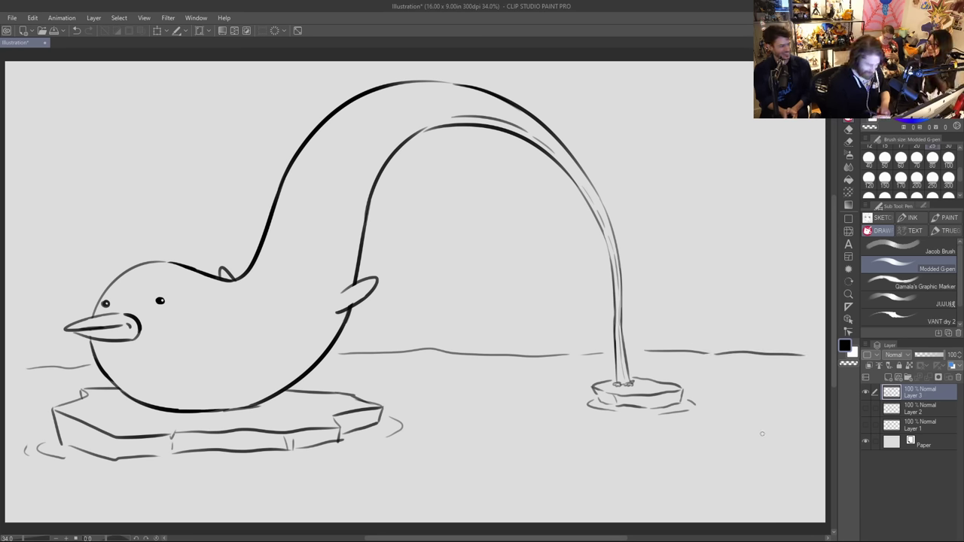
# Step: Add short, thin contact lines on the ice floe along the underside of the creature's belly
pyautogui.moveTo(139, 414); pyautogui.dragTo(177, 407)
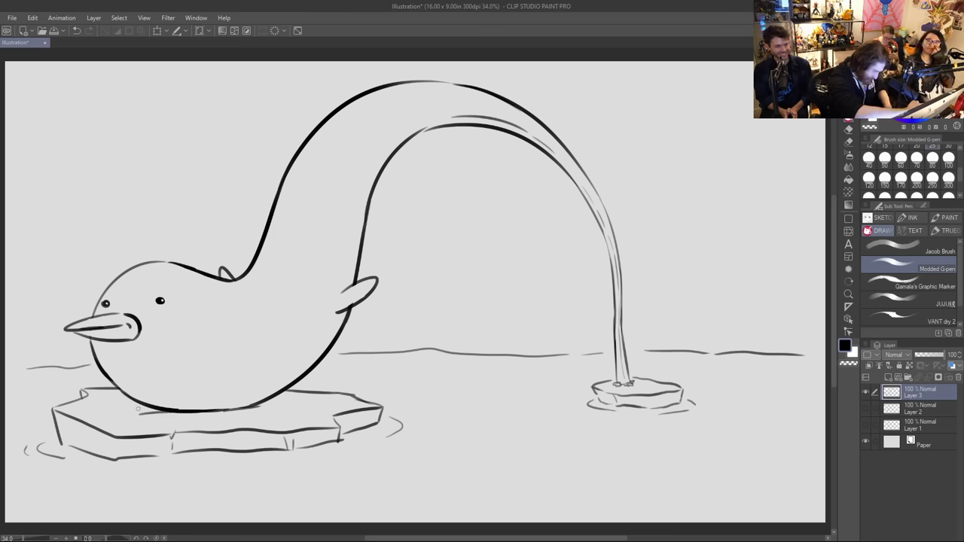
pyautogui.hotkey('ctrl', 'z')
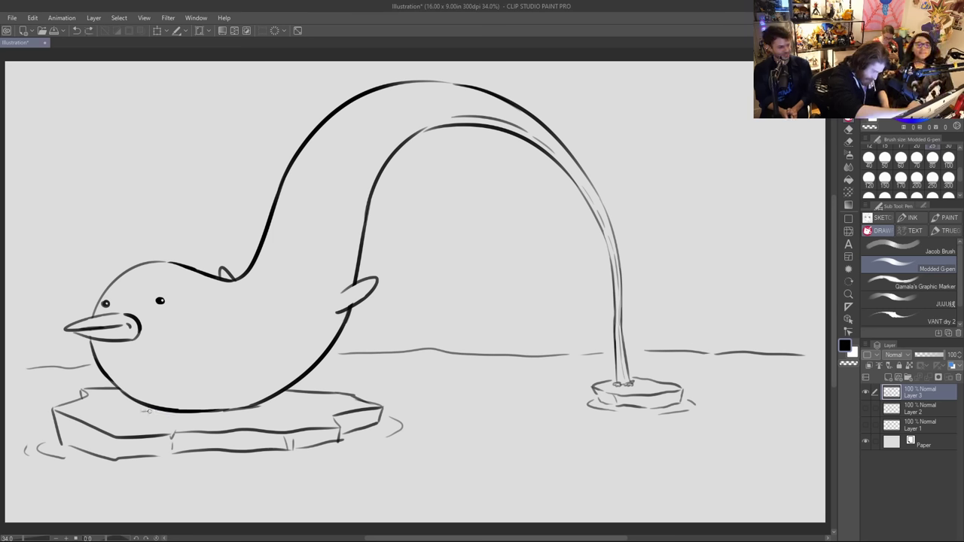
pyautogui.moveTo(143, 412)
pyautogui.mouseDown()
pyautogui.moveTo(204, 412)
pyautogui.moveTo(177, 413)
pyautogui.mouseUp()
pyautogui.hotkey('ctrl', 'z')
pyautogui.hotkey('ctrl', 'z')
pyautogui.hotkey('ctrl', 'z')
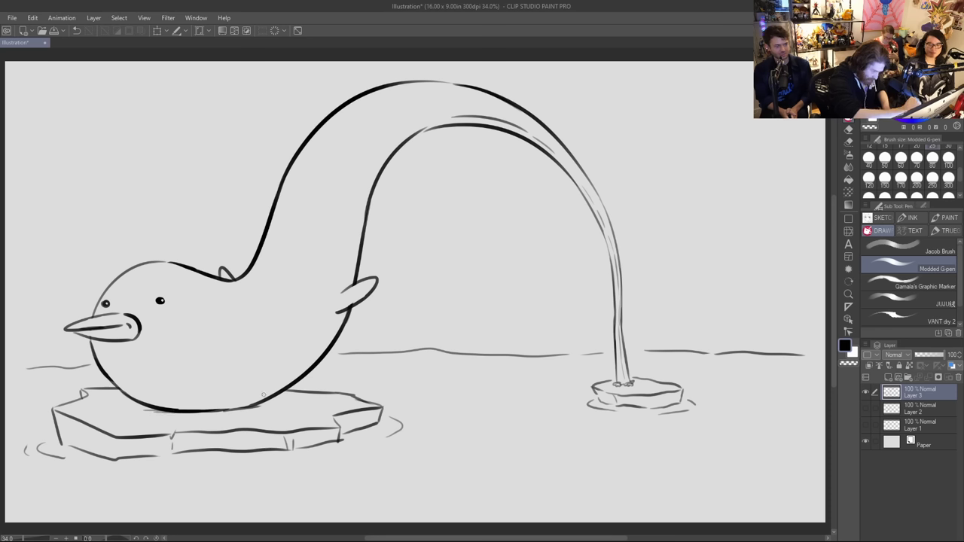
pyautogui.moveTo(256, 405); pyautogui.dragTo(277, 403)
pyautogui.hotkey('ctrl', 'z')
pyautogui.hotkey('ctrl', 'z')
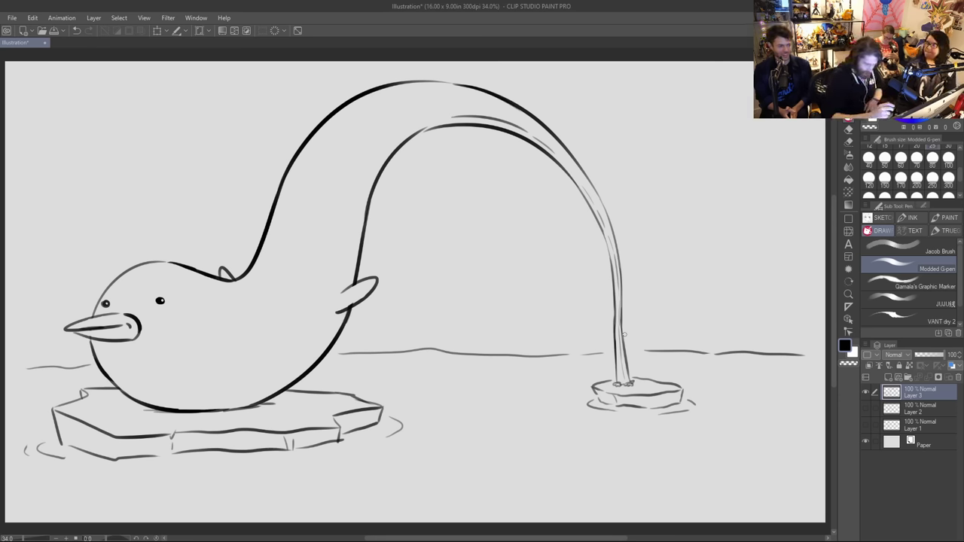
# Step: Draw a thin belly-patch line across the lower body, continuing past the flipper and along the inner edge of the arch to the tail
pyautogui.moveTo(109, 364)
pyautogui.mouseDown()
pyautogui.moveTo(258, 375)
pyautogui.moveTo(336, 326)
pyautogui.mouseUp()
pyautogui.moveTo(346, 281); pyautogui.dragTo(371, 180)
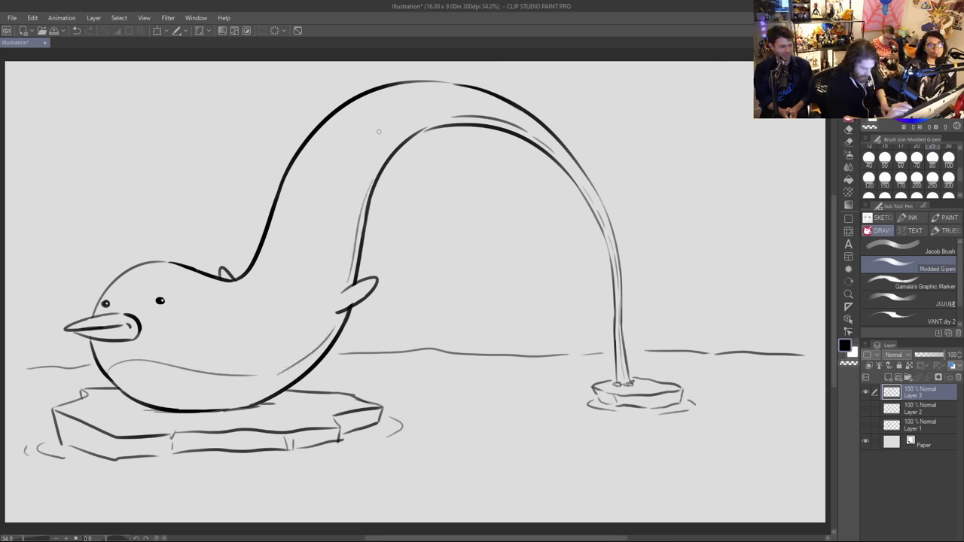
pyautogui.hotkey('ctrl', 'z')
pyautogui.moveTo(345, 284); pyautogui.dragTo(381, 152)
pyautogui.hotkey('ctrl', 'z')
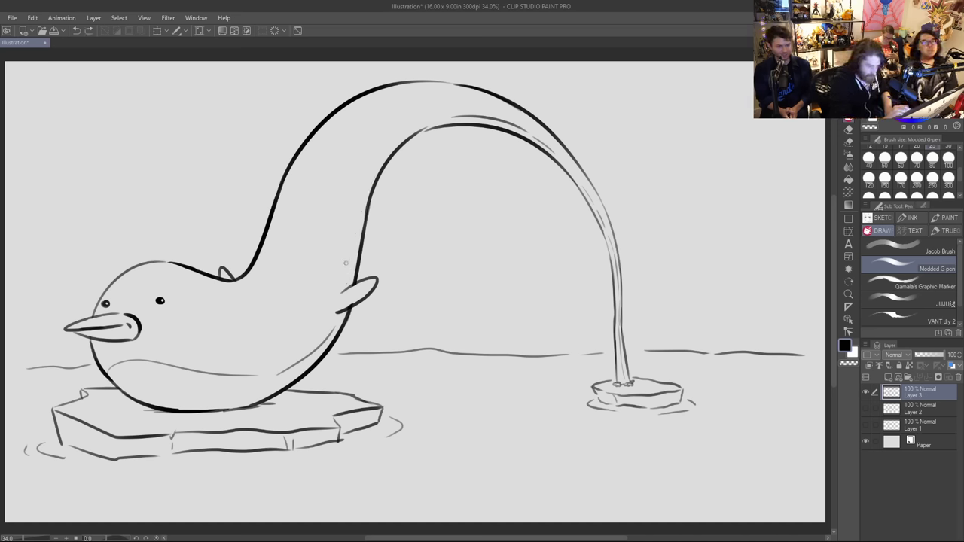
pyautogui.moveTo(343, 283)
pyautogui.mouseDown()
pyautogui.moveTo(427, 120)
pyautogui.moveTo(475, 118)
pyautogui.mouseUp()
pyautogui.hotkey('ctrl', 'z')
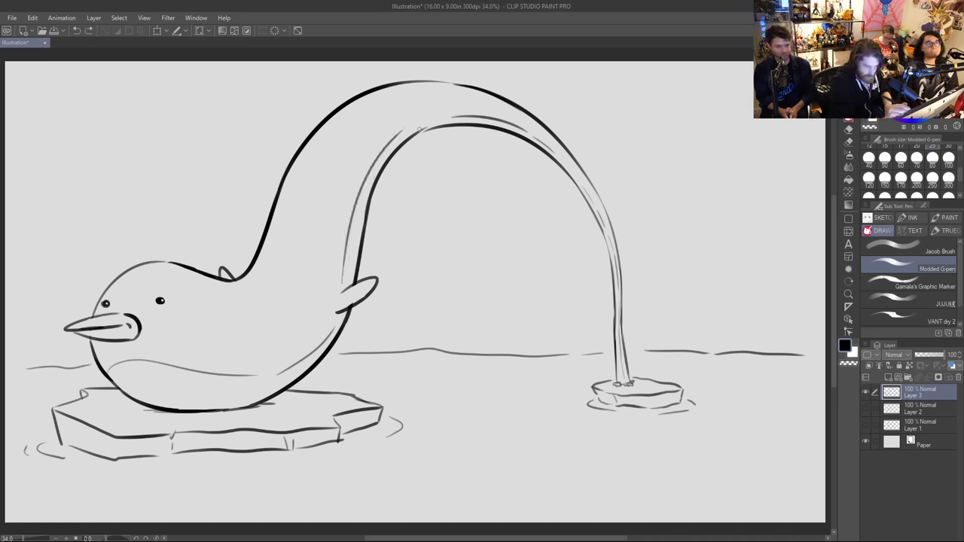
pyautogui.moveTo(416, 125); pyautogui.dragTo(458, 116)
pyautogui.hotkey('ctrl', 'z')
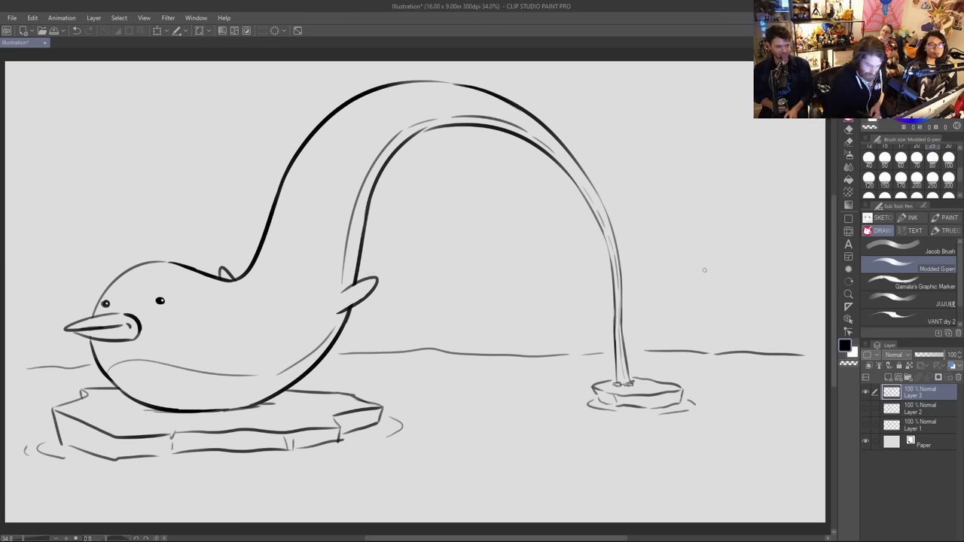
# Step: Sketch puffy cloud outlines in the sky on both sides of the creature and low behind its flipper and tail
pyautogui.moveTo(558, 339)
pyautogui.mouseDown()
pyautogui.moveTo(603, 287)
pyautogui.moveTo(654, 303)
pyautogui.moveTo(711, 228)
pyautogui.moveTo(753, 245)
pyautogui.moveTo(825, 170)
pyautogui.mouseUp()
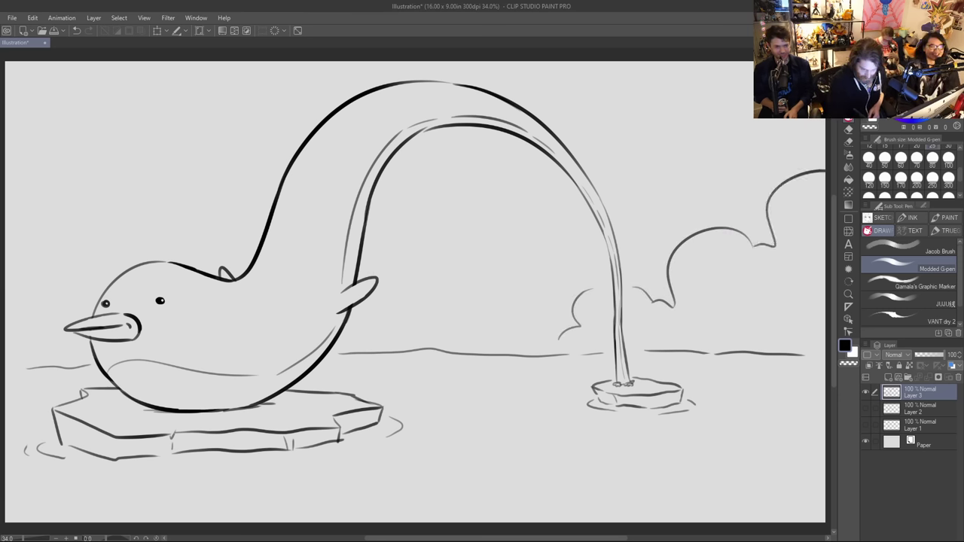
pyautogui.moveTo(44, 141)
pyautogui.mouseDown()
pyautogui.moveTo(140, 229)
pyautogui.moveTo(240, 237)
pyautogui.mouseUp()
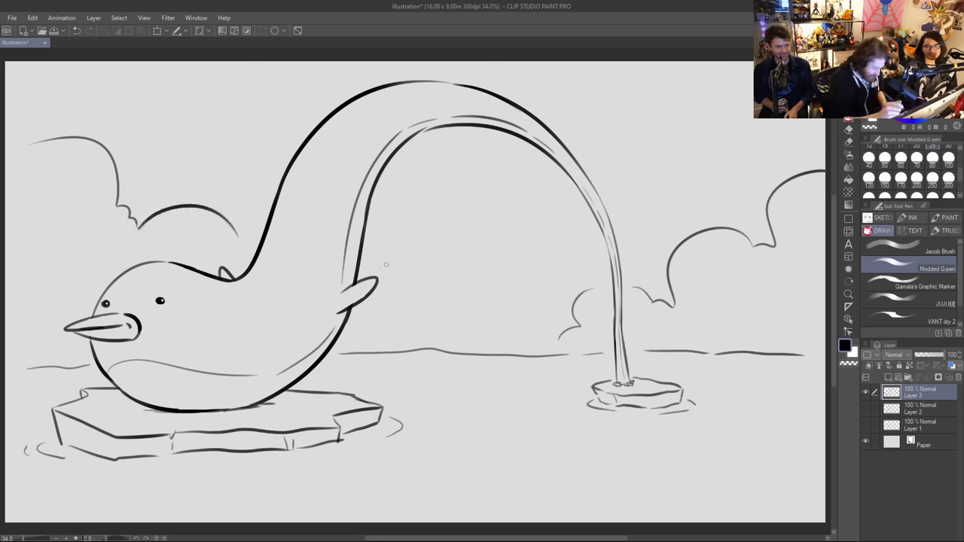
pyautogui.hotkey('ctrl', 'z')
pyautogui.moveTo(137, 230)
pyautogui.mouseDown()
pyautogui.moveTo(221, 240)
pyautogui.moveTo(241, 256)
pyautogui.mouseUp()
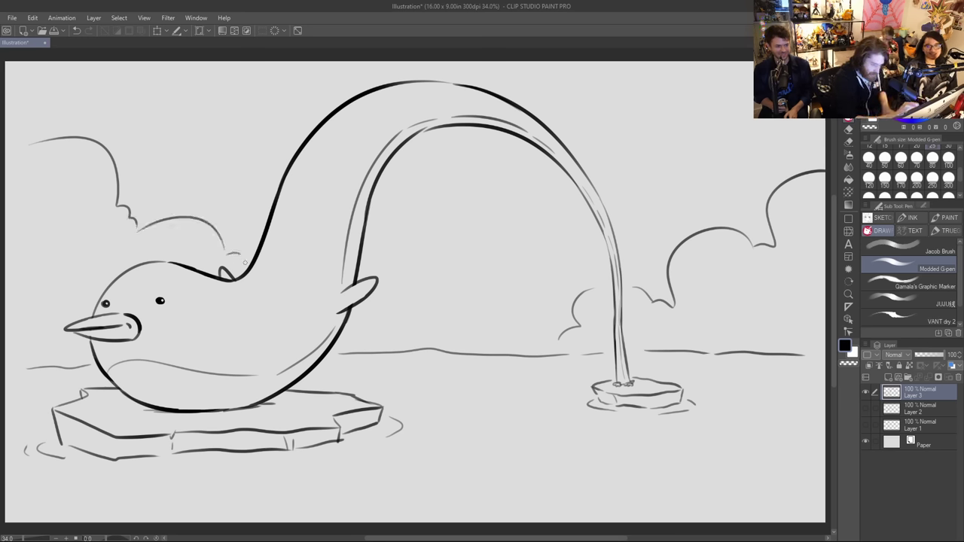
pyautogui.moveTo(361, 317); pyautogui.dragTo(397, 346)
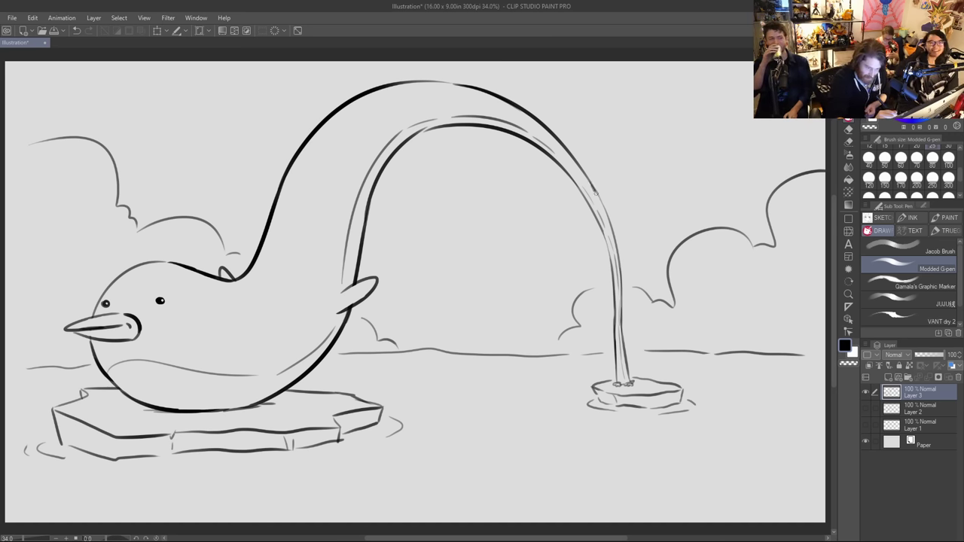
# Step: Touch up the outer outline of the tail where it curves down from the arch
pyautogui.moveTo(595, 193); pyautogui.dragTo(614, 241)
pyautogui.hotkey('ctrl', 'z')
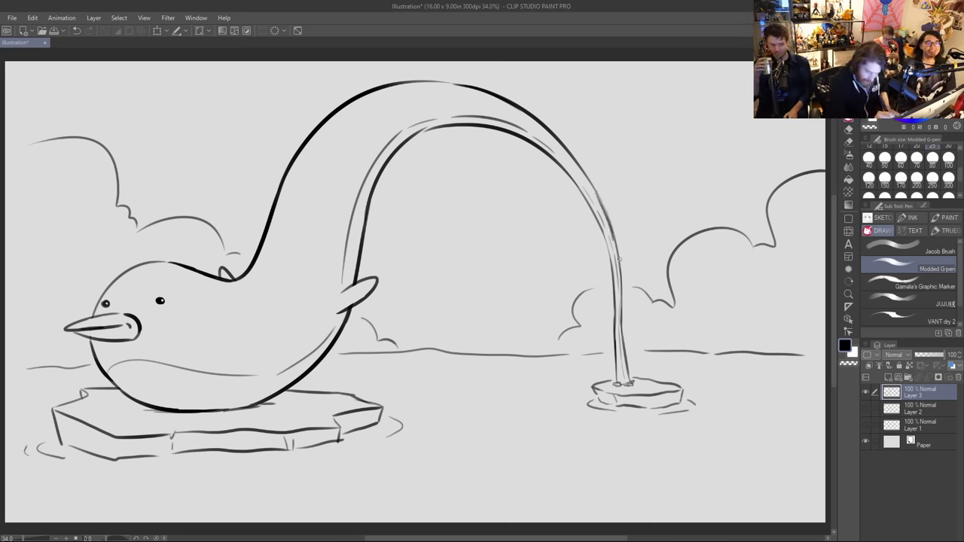
pyautogui.hotkey('ctrl', 'z')
pyautogui.moveTo(596, 194); pyautogui.dragTo(613, 232)
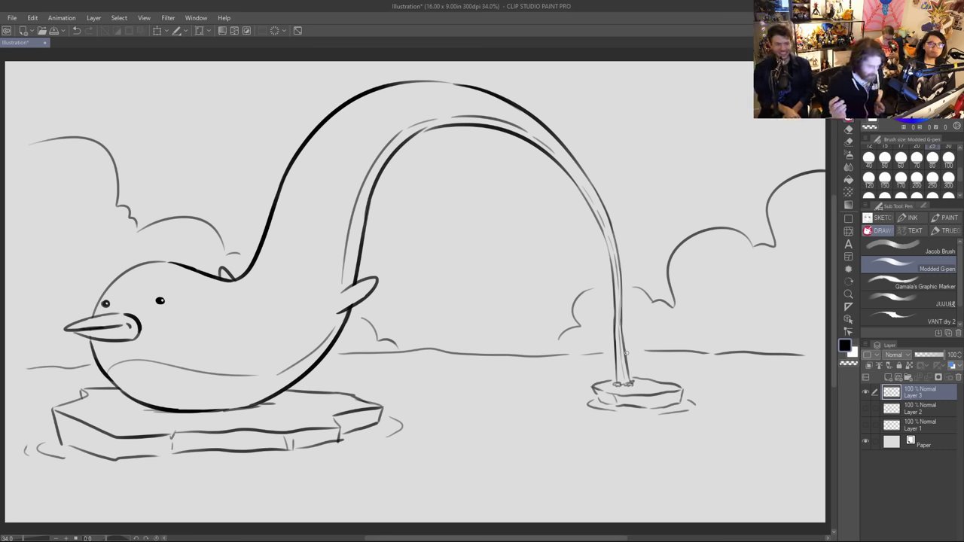
# Step: Add a crack and more water ripples to the ice floes, and extend the horizon line to the right of the tail
pyautogui.moveTo(114, 446); pyautogui.dragTo(115, 457)
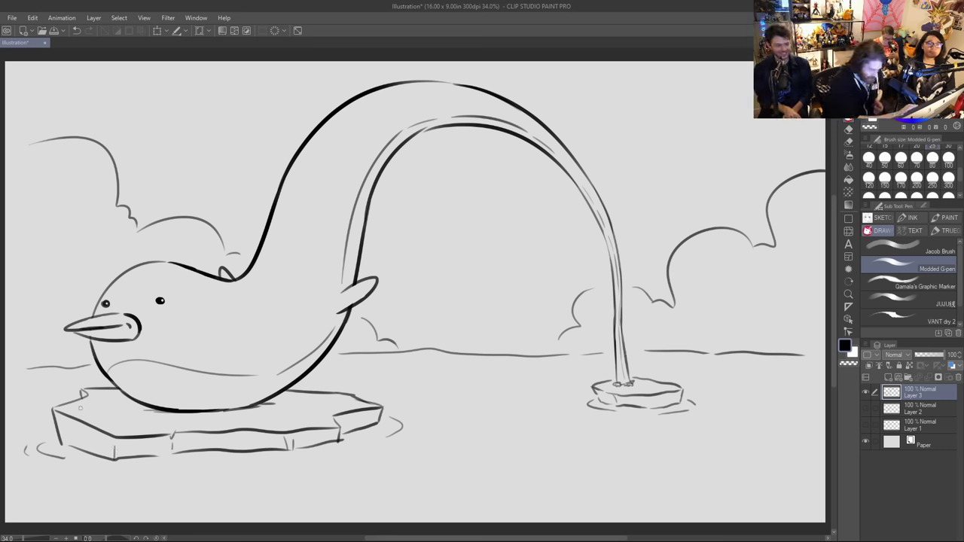
pyautogui.moveTo(256, 459); pyautogui.dragTo(357, 446)
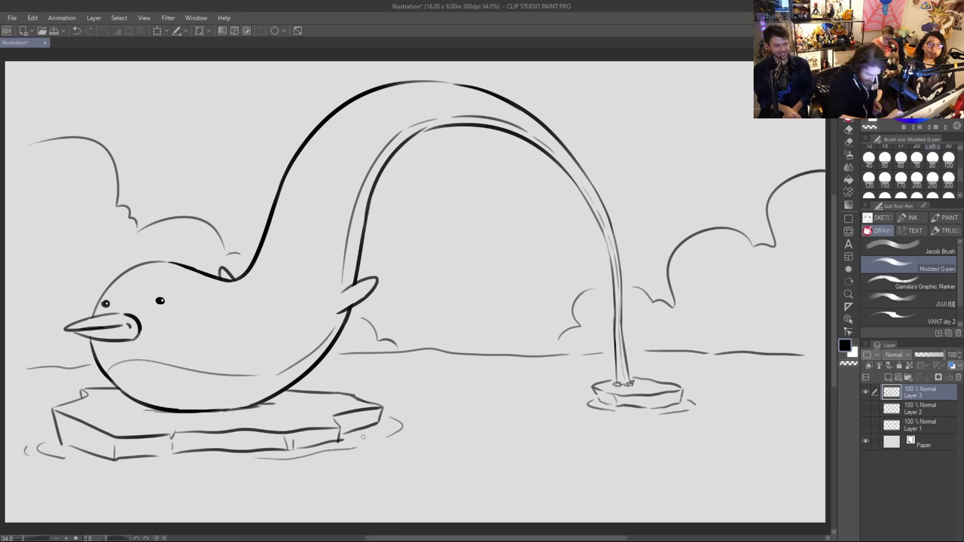
pyautogui.moveTo(580, 399)
pyautogui.mouseDown()
pyautogui.moveTo(701, 410)
pyautogui.moveTo(700, 399)
pyautogui.moveTo(579, 407)
pyautogui.mouseUp()
pyautogui.hotkey('ctrl', 'z')
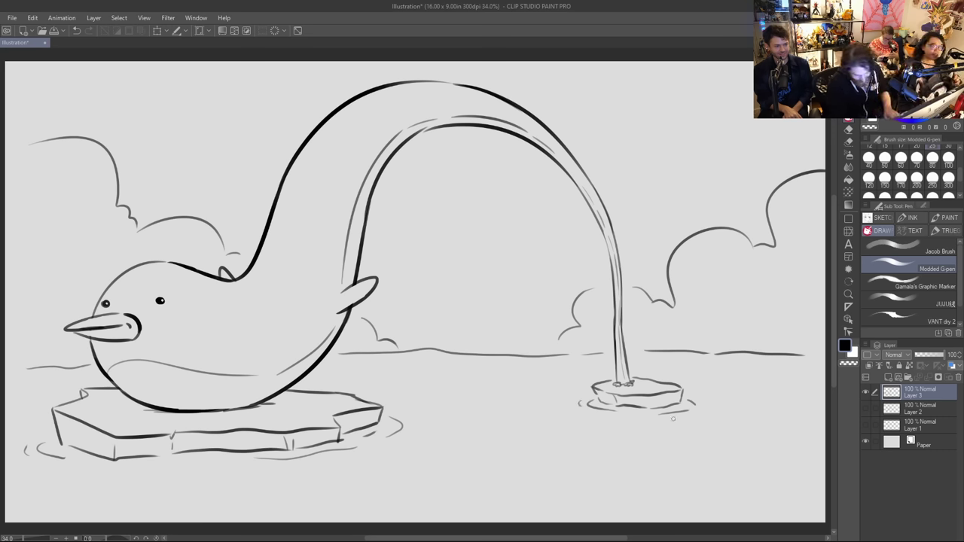
pyautogui.hotkey('ctrl', 'z')
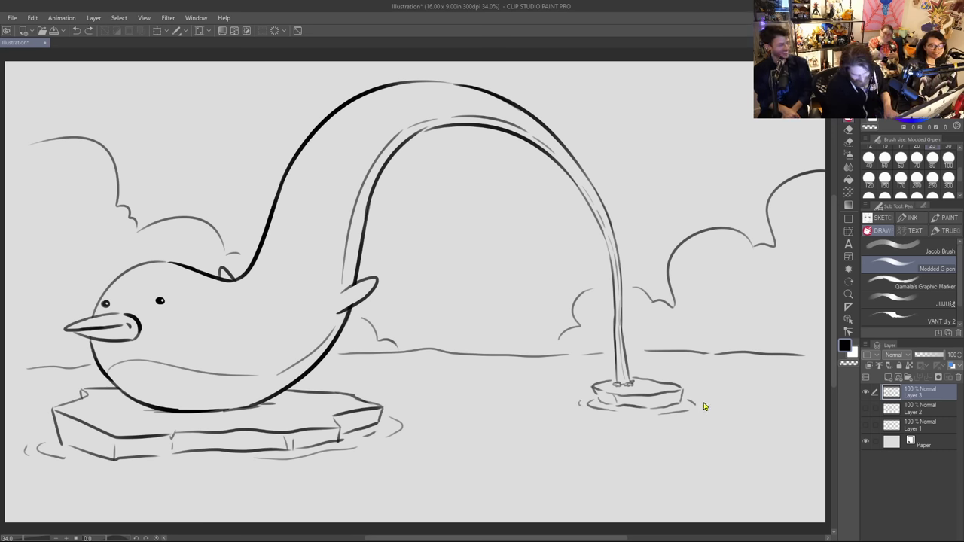
pyautogui.moveTo(631, 350); pyautogui.dragTo(671, 350)
pyautogui.moveTo(800, 354); pyautogui.dragTo(819, 352)
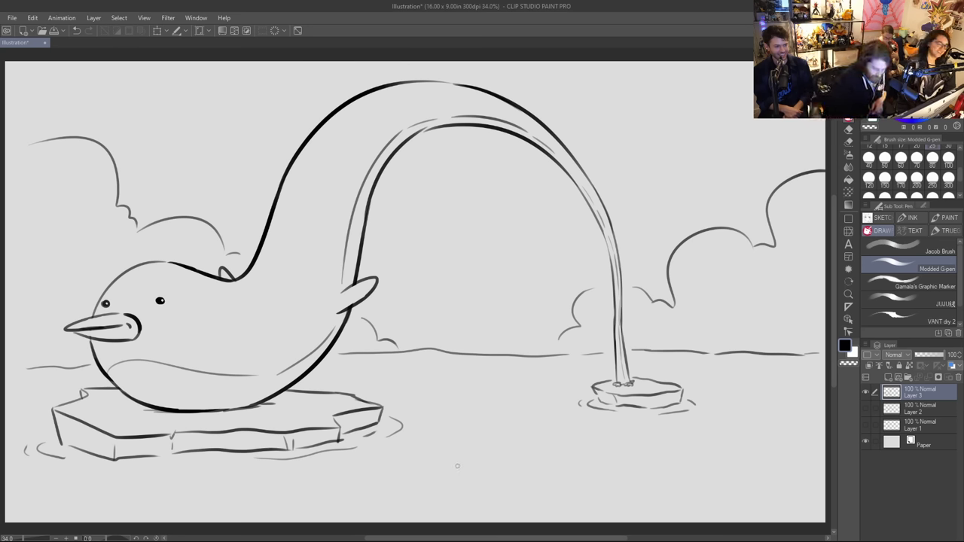
# Step: Hand-letter the caption line "DON'T WORRY ABOUT" in capitals below the small ice floe
pyautogui.moveTo(456, 459); pyautogui.dragTo(456, 482)
pyautogui.moveTo(455, 459)
pyautogui.mouseDown()
pyautogui.moveTo(456, 481)
pyautogui.moveTo(506, 462)
pyautogui.mouseUp()
pyautogui.moveTo(510, 459)
pyautogui.mouseDown()
pyautogui.moveTo(515, 477)
pyautogui.moveTo(524, 460)
pyautogui.moveTo(573, 463)
pyautogui.mouseUp()
pyautogui.moveTo(582, 461)
pyautogui.mouseDown()
pyautogui.moveTo(581, 476)
pyautogui.moveTo(590, 476)
pyautogui.mouseUp()
pyautogui.moveTo(590, 461)
pyautogui.mouseDown()
pyautogui.moveTo(598, 475)
pyautogui.moveTo(606, 468)
pyautogui.mouseUp()
pyautogui.moveTo(609, 460)
pyautogui.mouseDown()
pyautogui.moveTo(604, 478)
pyautogui.moveTo(641, 475)
pyautogui.mouseUp()
pyautogui.moveTo(628, 468); pyautogui.dragTo(638, 469)
pyautogui.moveTo(644, 456)
pyautogui.mouseDown()
pyautogui.moveTo(645, 475)
pyautogui.moveTo(688, 459)
pyautogui.moveTo(696, 472)
pyautogui.mouseUp()
pyautogui.moveTo(689, 458); pyautogui.dragTo(705, 455)
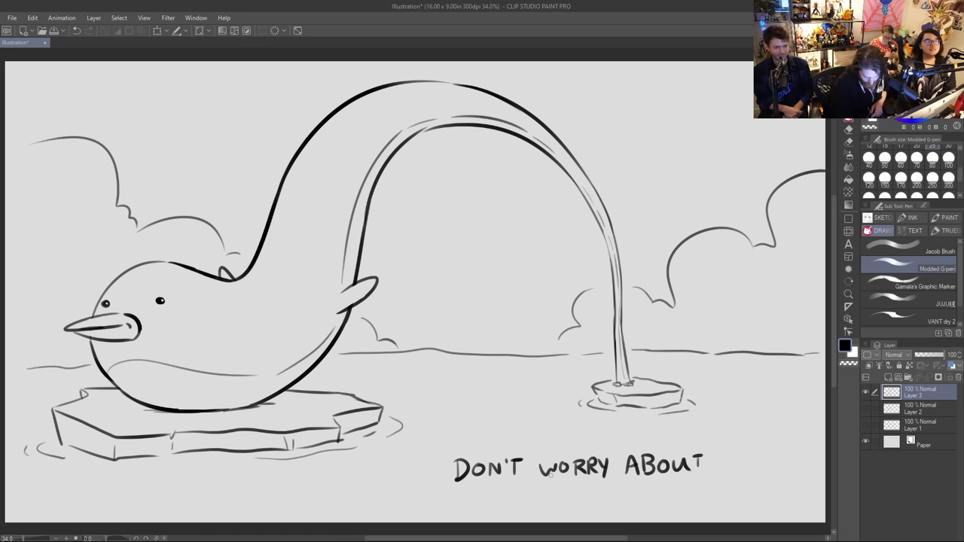
# Step: Letter "THE BONES." beneath the first caption line and thicken the final T of "ABOUT"
pyautogui.moveTo(481, 490)
pyautogui.mouseDown()
pyautogui.moveTo(481, 512)
pyautogui.moveTo(491, 492)
pyautogui.mouseUp()
pyautogui.moveTo(490, 491)
pyautogui.mouseDown()
pyautogui.moveTo(489, 510)
pyautogui.moveTo(498, 510)
pyautogui.mouseUp()
pyautogui.moveTo(486, 501)
pyautogui.mouseDown()
pyautogui.moveTo(502, 500)
pyautogui.moveTo(504, 512)
pyautogui.mouseUp()
pyautogui.moveTo(504, 512)
pyautogui.mouseDown()
pyautogui.moveTo(518, 511)
pyautogui.moveTo(517, 494)
pyautogui.mouseUp()
pyautogui.moveTo(506, 502); pyautogui.dragTo(539, 510)
pyautogui.moveTo(540, 493); pyautogui.dragTo(539, 511)
pyautogui.moveTo(563, 494)
pyautogui.mouseDown()
pyautogui.moveTo(561, 509)
pyautogui.moveTo(565, 494)
pyautogui.mouseUp()
pyautogui.moveTo(579, 494)
pyautogui.mouseDown()
pyautogui.moveTo(579, 510)
pyautogui.moveTo(591, 510)
pyautogui.mouseUp()
pyautogui.moveTo(592, 509)
pyautogui.mouseDown()
pyautogui.moveTo(592, 492)
pyautogui.moveTo(598, 511)
pyautogui.mouseUp()
pyautogui.moveTo(598, 494); pyautogui.dragTo(609, 493)
pyautogui.moveTo(599, 502); pyautogui.dragTo(614, 509)
pyautogui.click(631, 503)
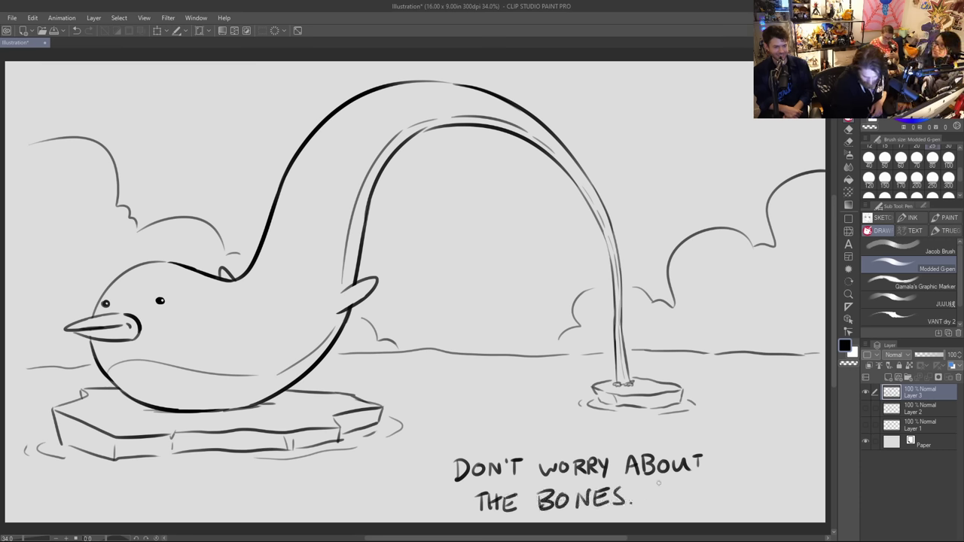
pyautogui.moveTo(689, 463)
pyautogui.mouseDown()
pyautogui.moveTo(686, 456)
pyautogui.moveTo(694, 474)
pyautogui.moveTo(702, 457)
pyautogui.moveTo(691, 454)
pyautogui.moveTo(704, 454)
pyautogui.mouseUp()
pyautogui.moveTo(693, 455); pyautogui.dragTo(693, 474)
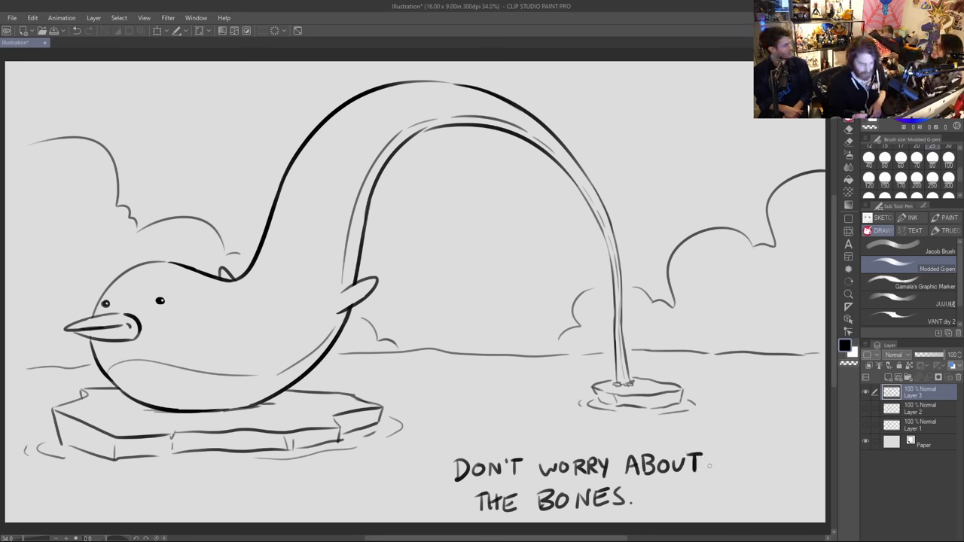
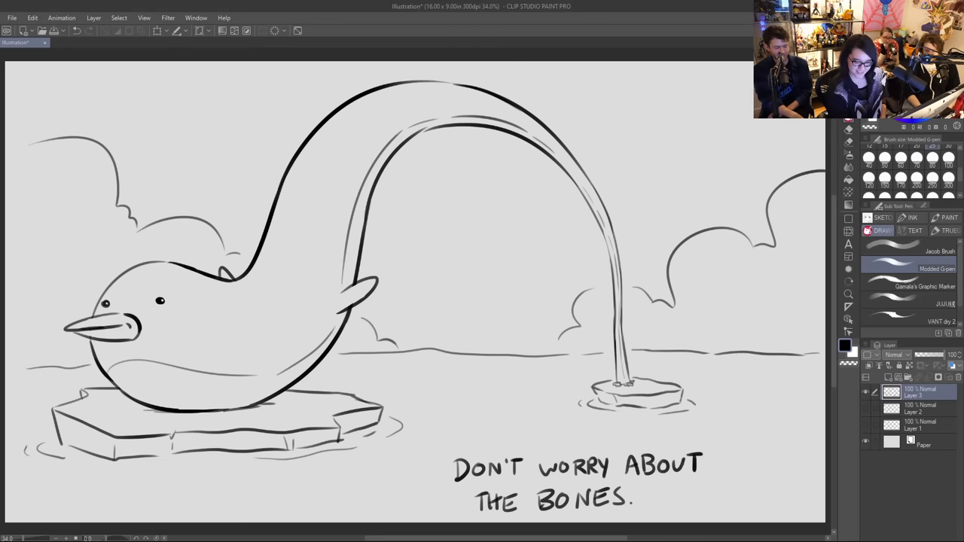
# Step: Hide the creature's layer, add a new layer above it, and sketch a large light circle in the upper middle of the canvas
pyautogui.click(866, 392)
pyautogui.click(889, 377)
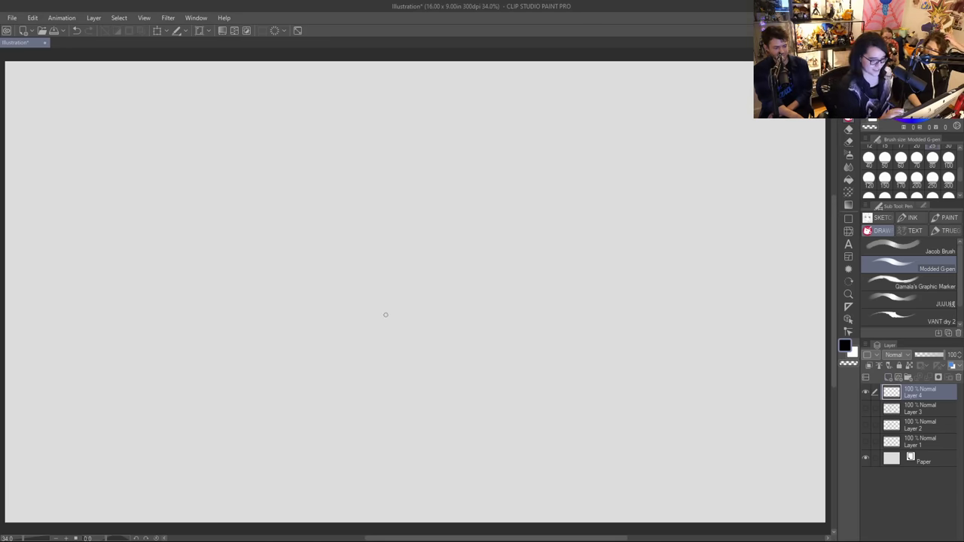
pyautogui.moveTo(328, 310)
pyautogui.mouseDown()
pyautogui.moveTo(323, 187)
pyautogui.moveTo(525, 222)
pyautogui.moveTo(349, 343)
pyautogui.mouseUp()
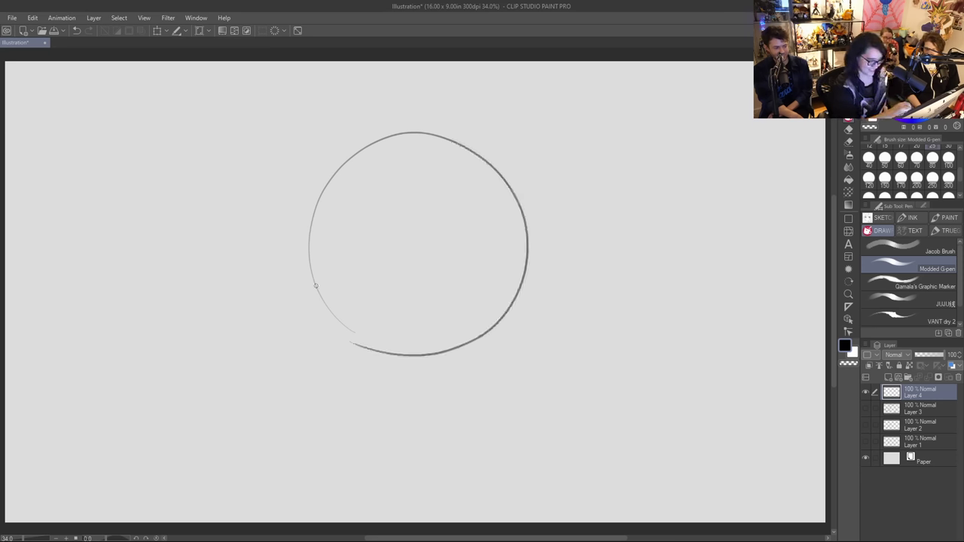
pyautogui.moveTo(310, 268); pyautogui.dragTo(401, 355)
pyautogui.moveTo(341, 320); pyautogui.dragTo(441, 352)
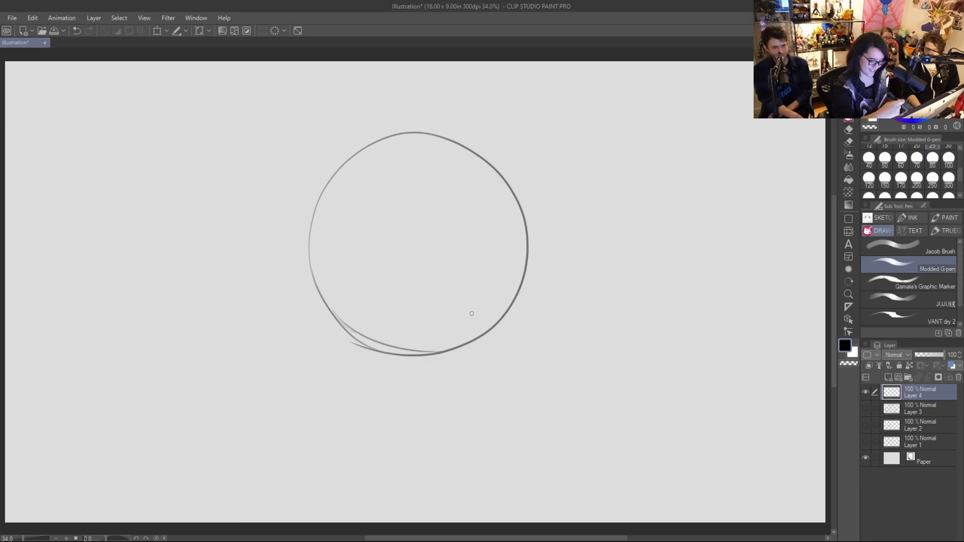
pyautogui.moveTo(348, 346); pyautogui.dragTo(436, 352)
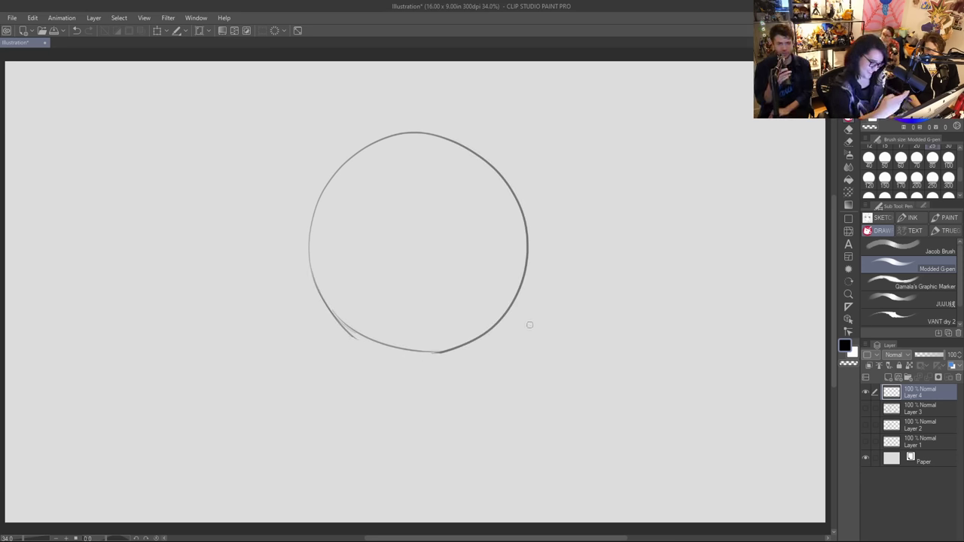
# Step: Rework the circle's outline with overlapping strokes along its bottom, top and right side, clearing the stray upper-right line
pyautogui.moveTo(325, 306); pyautogui.dragTo(401, 343)
pyautogui.hotkey('ctrl', 'z')
pyautogui.moveTo(331, 312)
pyautogui.mouseDown()
pyautogui.moveTo(400, 345)
pyautogui.moveTo(382, 347)
pyautogui.moveTo(479, 336)
pyautogui.moveTo(422, 349)
pyautogui.moveTo(504, 323)
pyautogui.mouseUp()
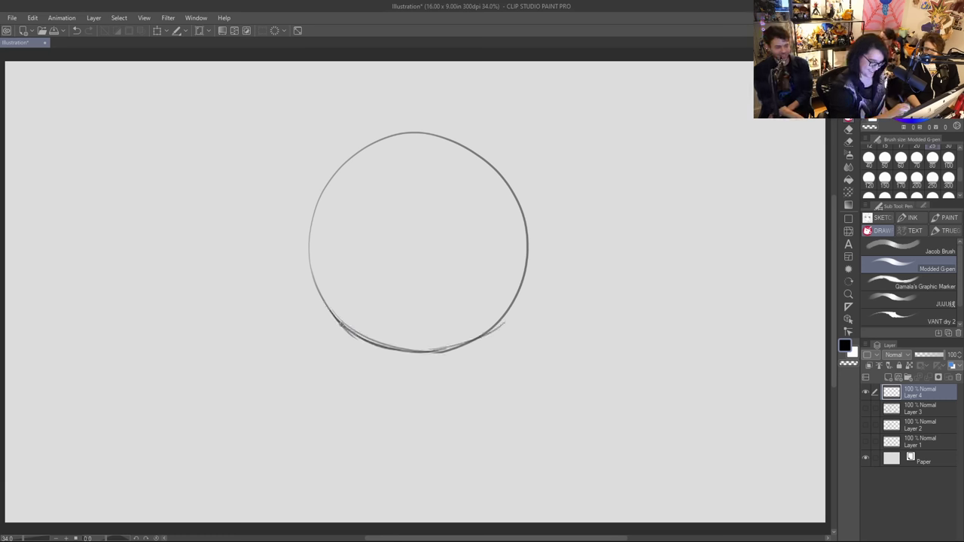
pyautogui.moveTo(345, 328); pyautogui.dragTo(310, 212)
pyautogui.hotkey('ctrl', 'z')
pyautogui.moveTo(313, 248)
pyautogui.mouseDown()
pyautogui.moveTo(310, 226)
pyautogui.moveTo(431, 128)
pyautogui.moveTo(526, 212)
pyautogui.mouseUp()
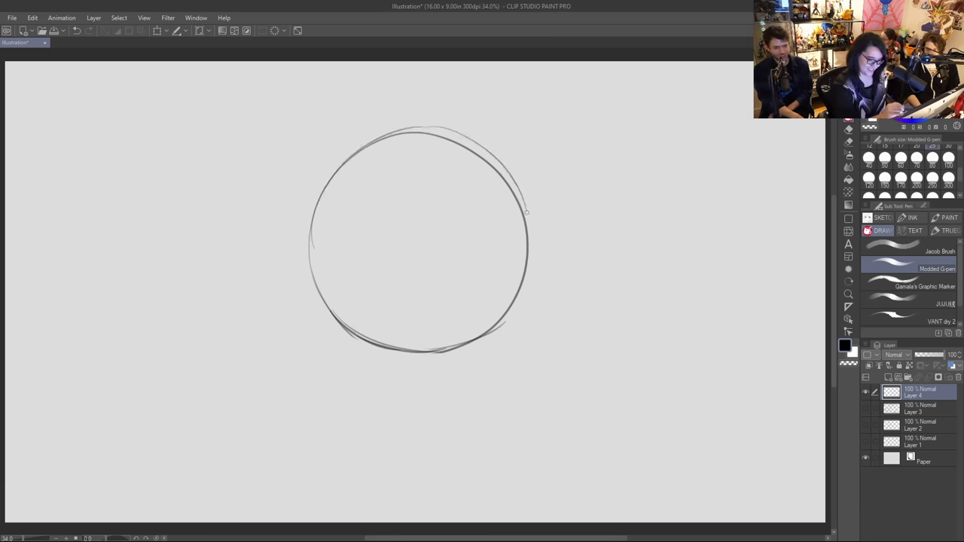
pyautogui.moveTo(505, 166)
pyautogui.mouseDown()
pyautogui.moveTo(527, 206)
pyautogui.moveTo(509, 304)
pyautogui.mouseUp()
pyautogui.moveTo(426, 135)
pyautogui.mouseDown()
pyautogui.moveTo(505, 187)
pyautogui.moveTo(436, 144)
pyautogui.moveTo(515, 202)
pyautogui.mouseUp()
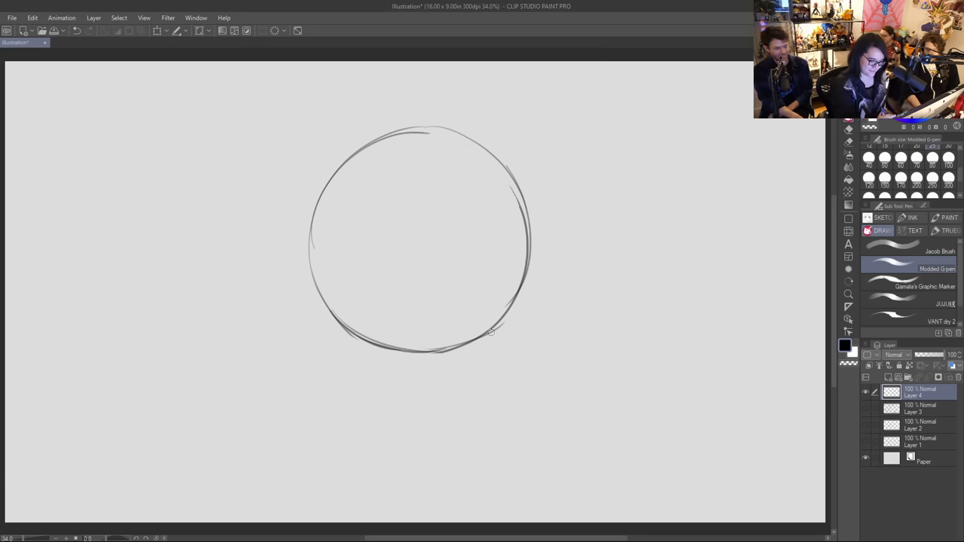
# Step: Sketch a large round glasses lens in the left half of the face circle
pyautogui.moveTo(329, 229)
pyautogui.mouseDown()
pyautogui.moveTo(325, 250)
pyautogui.moveTo(330, 219)
pyautogui.mouseUp()
pyautogui.hotkey('ctrl', 'z')
pyautogui.moveTo(344, 208)
pyautogui.mouseDown()
pyautogui.moveTo(358, 207)
pyautogui.moveTo(398, 245)
pyautogui.mouseUp()
pyautogui.hotkey('ctrl', 'z')
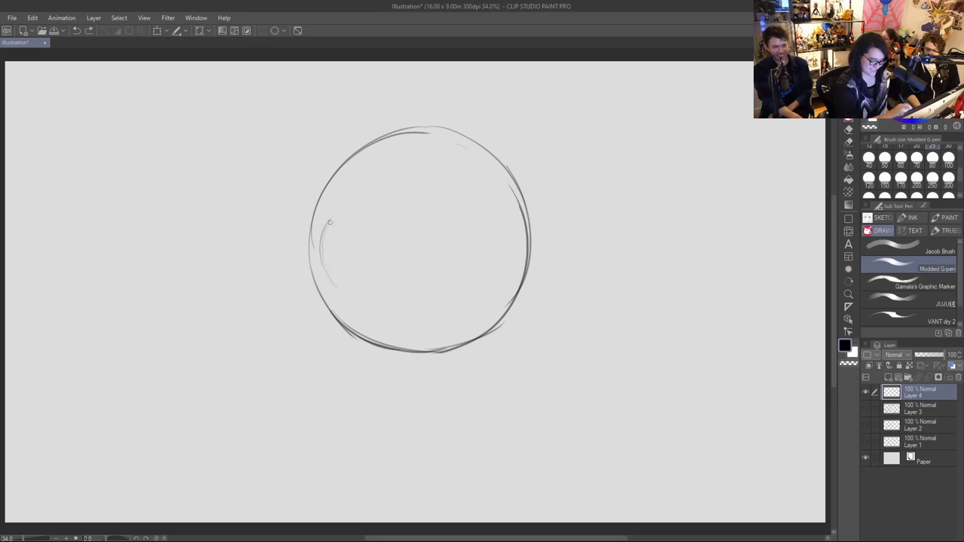
pyautogui.moveTo(355, 205); pyautogui.dragTo(403, 232)
# Step: Sketch a matching round lens in the right half of the face and join both lenses with a short arched bridge
pyautogui.moveTo(357, 293)
pyautogui.mouseDown()
pyautogui.moveTo(391, 291)
pyautogui.moveTo(402, 248)
pyautogui.moveTo(369, 211)
pyautogui.moveTo(399, 241)
pyautogui.moveTo(385, 292)
pyautogui.moveTo(452, 198)
pyautogui.moveTo(499, 209)
pyautogui.moveTo(505, 226)
pyautogui.mouseUp()
pyautogui.hotkey('ctrl', 'z')
pyautogui.moveTo(425, 232)
pyautogui.mouseDown()
pyautogui.moveTo(451, 288)
pyautogui.moveTo(501, 272)
pyautogui.mouseUp()
pyautogui.moveTo(427, 226)
pyautogui.mouseDown()
pyautogui.moveTo(463, 198)
pyautogui.moveTo(508, 228)
pyautogui.moveTo(474, 285)
pyautogui.mouseUp()
pyautogui.moveTo(407, 262); pyautogui.dragTo(428, 264)
pyautogui.hotkey('ctrl', 'z')
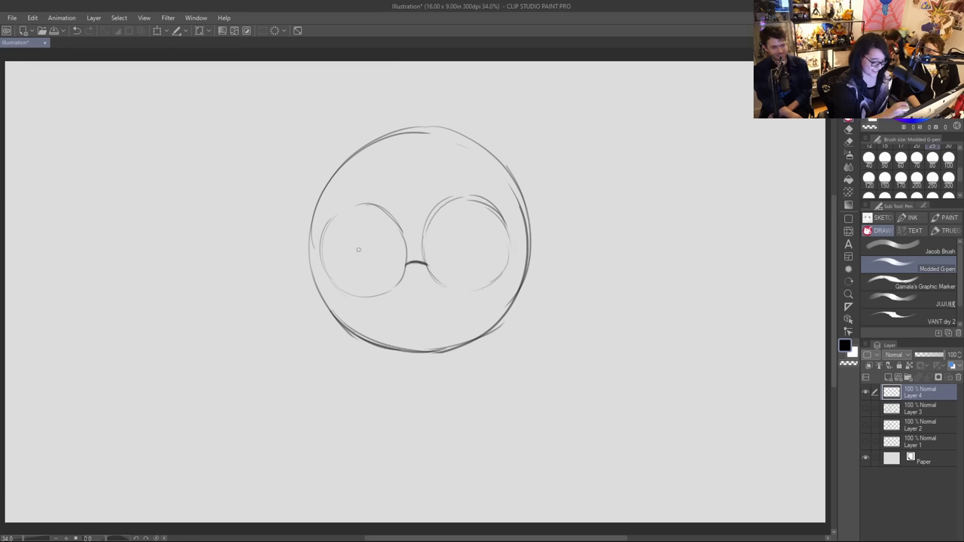
# Step: Rework the left lens's lower outline with light overlapping curves
pyautogui.moveTo(321, 249)
pyautogui.mouseDown()
pyautogui.moveTo(382, 288)
pyautogui.moveTo(347, 291)
pyautogui.moveTo(412, 265)
pyautogui.mouseUp()
pyautogui.hotkey('ctrl', 'z')
pyautogui.moveTo(341, 286); pyautogui.dragTo(334, 296)
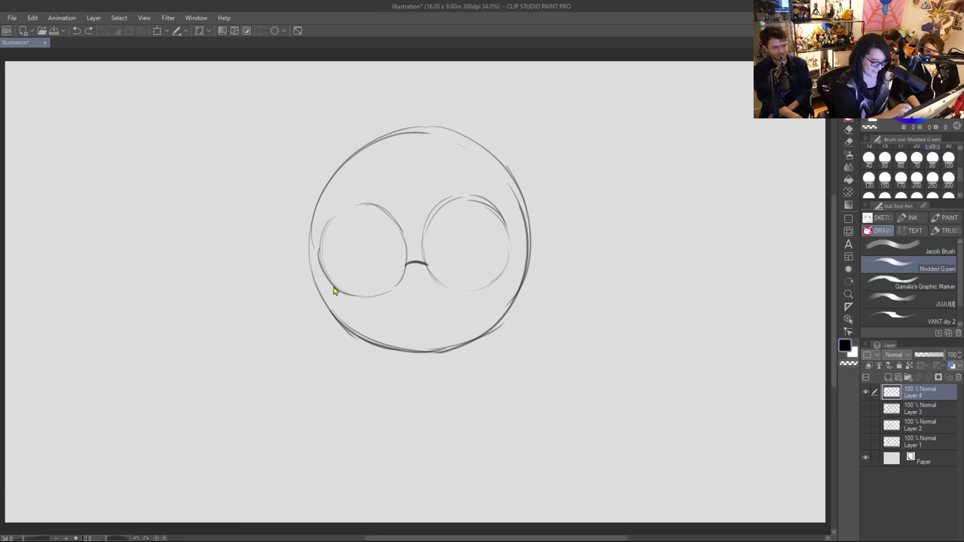
pyautogui.hotkey('ctrl', 'z')
pyautogui.hotkey('ctrl', 'z')
pyautogui.moveTo(319, 261)
pyautogui.mouseDown()
pyautogui.moveTo(347, 293)
pyautogui.moveTo(409, 277)
pyautogui.mouseUp()
pyautogui.hotkey('ctrl', 'z')
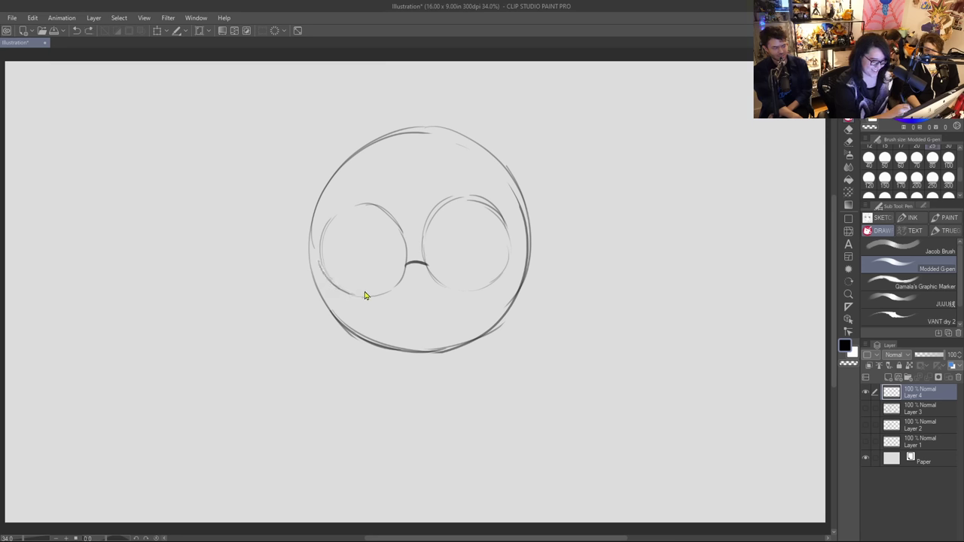
pyautogui.moveTo(361, 298); pyautogui.dragTo(410, 275)
# Step: Round out the left lens's outline and place a small solid black pupil inside each lens
pyautogui.moveTo(322, 270)
pyautogui.mouseDown()
pyautogui.moveTo(334, 216)
pyautogui.moveTo(346, 221)
pyautogui.moveTo(353, 204)
pyautogui.moveTo(403, 232)
pyautogui.moveTo(389, 218)
pyautogui.moveTo(402, 265)
pyautogui.moveTo(363, 261)
pyautogui.mouseUp()
pyautogui.hotkey('ctrl', 'z')
pyautogui.moveTo(462, 257); pyautogui.dragTo(467, 257)
pyautogui.hotkey('ctrl', 'z')
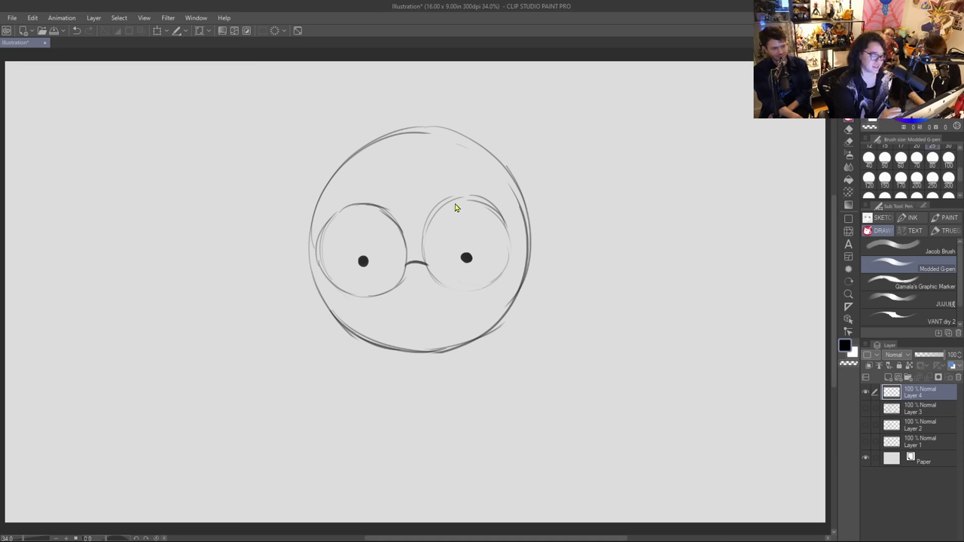
# Step: Redraw the right pupil and strengthen the lower and right edges of the right lens
pyautogui.hotkey('ctrl', 'z')
pyautogui.moveTo(461, 259)
pyautogui.mouseDown()
pyautogui.moveTo(472, 294)
pyautogui.moveTo(493, 286)
pyautogui.mouseUp()
pyautogui.hotkey('ctrl', 'z')
pyautogui.hotkey('ctrl', 'z')
pyautogui.hotkey('ctrl', 'z')
pyautogui.hotkey('ctrl', 'z')
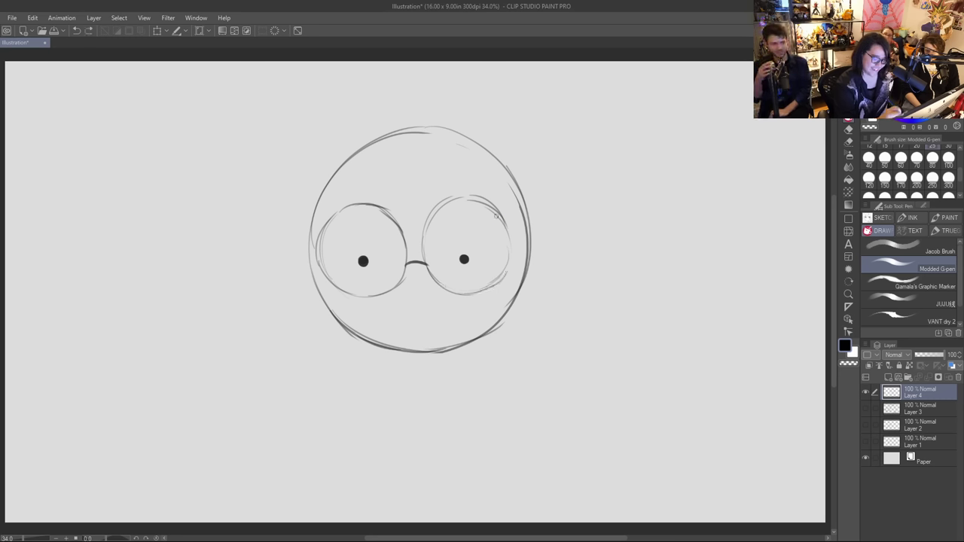
pyautogui.moveTo(503, 219)
pyautogui.mouseDown()
pyautogui.moveTo(502, 281)
pyautogui.moveTo(487, 286)
pyautogui.moveTo(507, 271)
pyautogui.mouseUp()
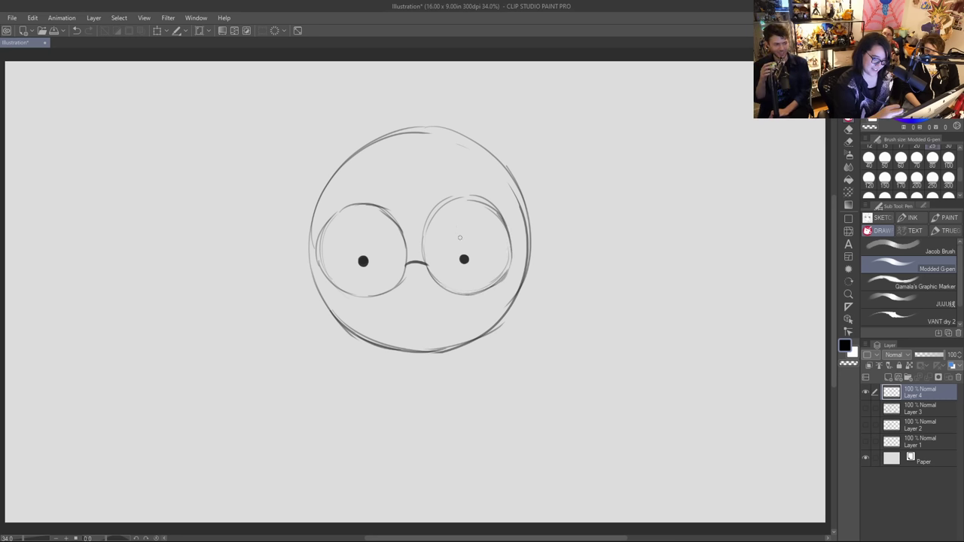
# Step: Shift the right pupil slightly and sketch a small wavy mouth below the glasses bridge
pyautogui.click(476, 270)
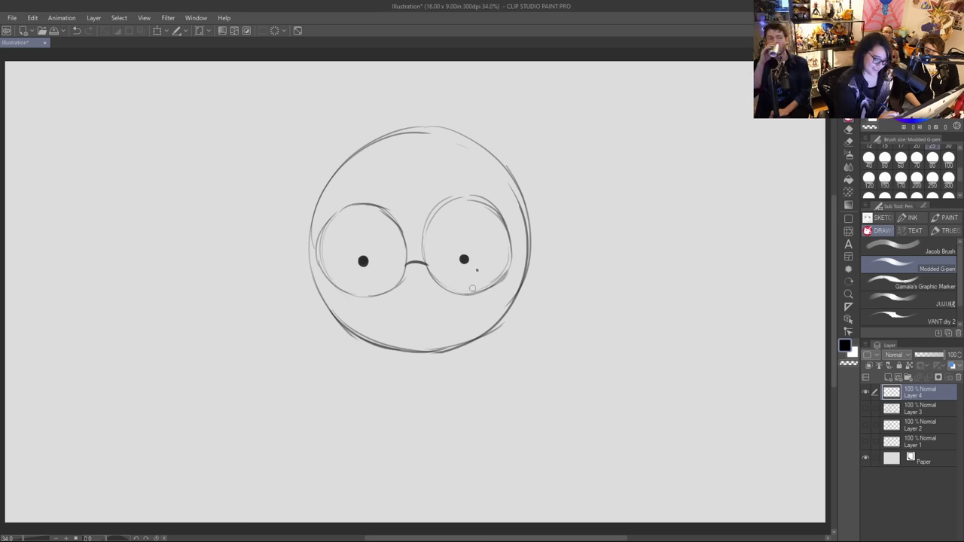
pyautogui.hotkey('ctrl', 'z')
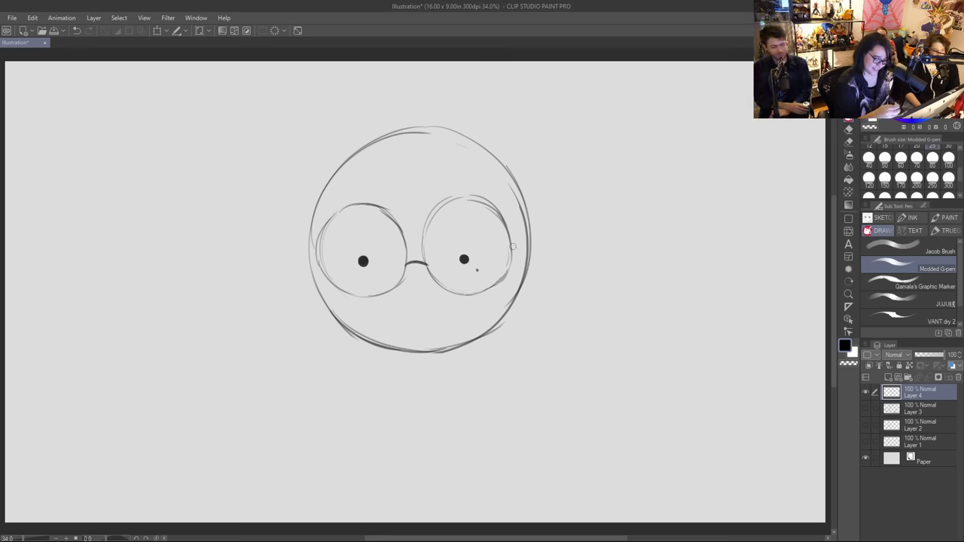
pyautogui.moveTo(461, 258); pyautogui.dragTo(465, 261)
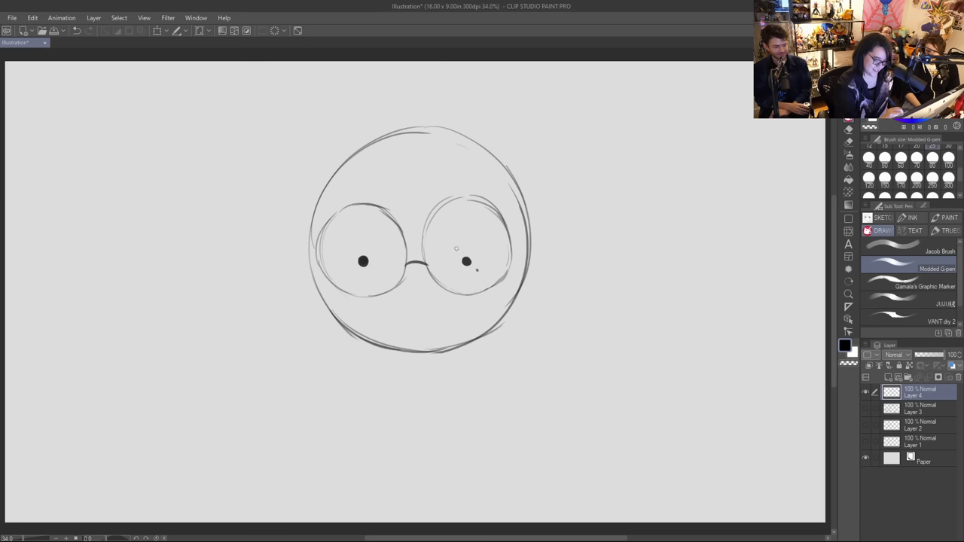
pyautogui.moveTo(401, 295); pyautogui.dragTo(433, 296)
pyautogui.hotkey('ctrl', 'z')
pyautogui.hotkey('ctrl', 'z')
pyautogui.hotkey('ctrl', 'z')
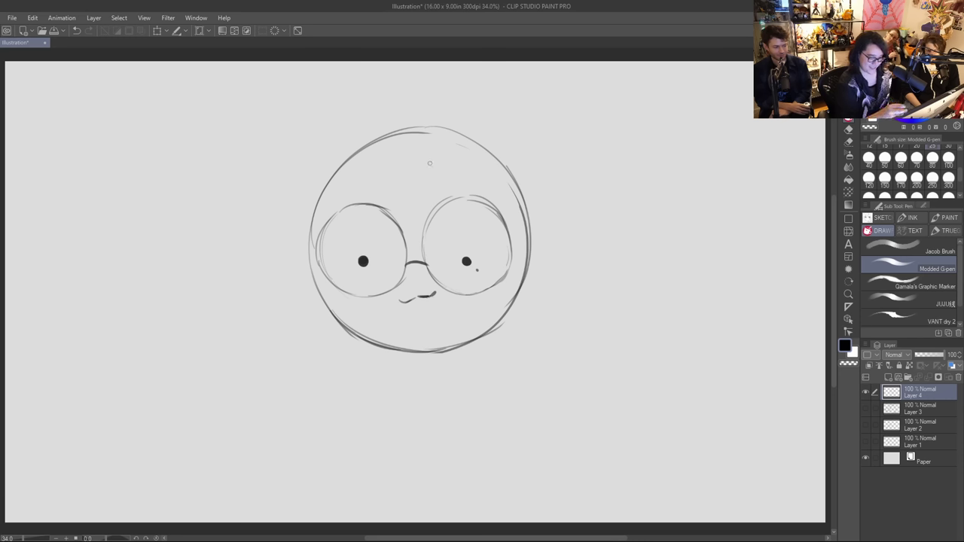
# Step: Sketch pointed fringe strands across the forehead, sweeping down over the left lens
pyautogui.moveTo(446, 153); pyautogui.dragTo(385, 243)
pyautogui.moveTo(404, 195); pyautogui.dragTo(386, 243)
pyautogui.moveTo(411, 175)
pyautogui.mouseDown()
pyautogui.moveTo(297, 279)
pyautogui.moveTo(294, 229)
pyautogui.mouseUp()
pyautogui.hotkey('ctrl', 'z')
pyautogui.hotkey('ctrl', 'z')
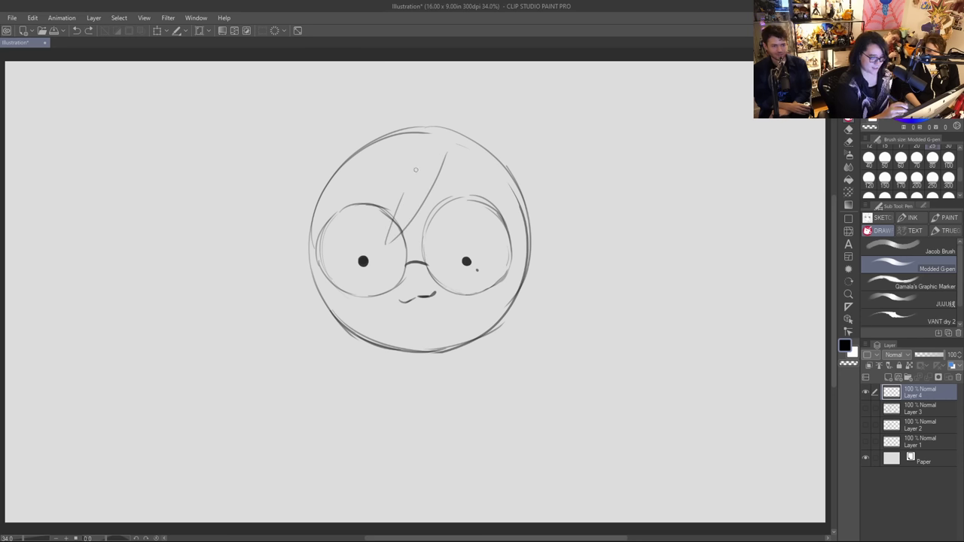
pyautogui.moveTo(415, 171)
pyautogui.mouseDown()
pyautogui.moveTo(352, 229)
pyautogui.moveTo(306, 201)
pyautogui.mouseUp()
# Step: Draw the hair's curved outer contour above the head's left side, ending in jagged points beside the left lens
pyautogui.moveTo(425, 106); pyautogui.dragTo(284, 143)
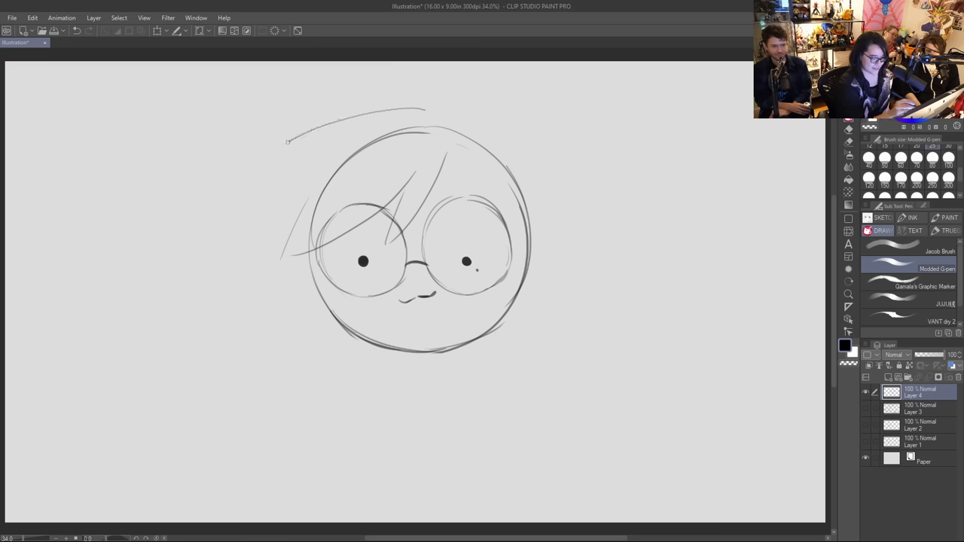
pyautogui.hotkey('ctrl', 'z')
pyautogui.moveTo(435, 103)
pyautogui.mouseDown()
pyautogui.moveTo(370, 110)
pyautogui.moveTo(274, 183)
pyautogui.moveTo(311, 178)
pyautogui.moveTo(283, 204)
pyautogui.moveTo(308, 197)
pyautogui.moveTo(276, 262)
pyautogui.moveTo(351, 238)
pyautogui.mouseUp()
pyautogui.hotkey('ctrl', 'z')
pyautogui.hotkey('ctrl', 'z')
pyautogui.moveTo(308, 268); pyautogui.dragTo(373, 205)
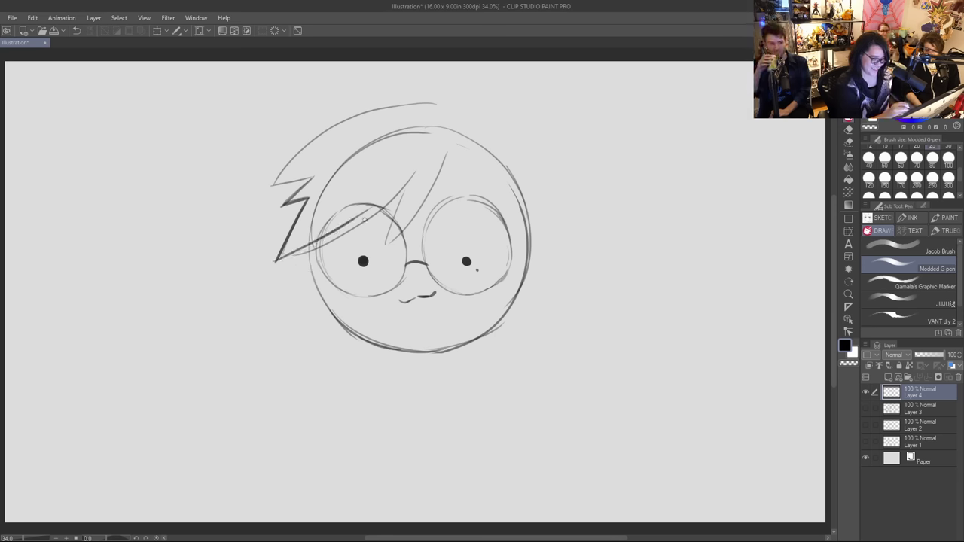
pyautogui.hotkey('ctrl', 'z')
pyautogui.moveTo(276, 261); pyautogui.dragTo(350, 202)
pyautogui.hotkey('ctrl', 'z')
# Step: Draw a rounded ear on each side of the head and darken both pupils
pyautogui.moveTo(276, 261)
pyautogui.mouseDown()
pyautogui.moveTo(302, 241)
pyautogui.moveTo(322, 304)
pyautogui.mouseUp()
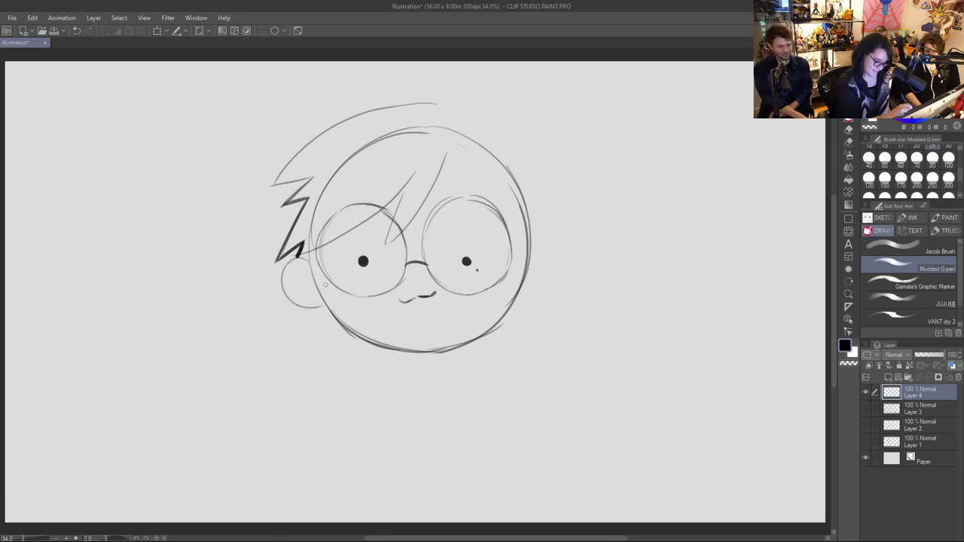
pyautogui.moveTo(525, 256); pyautogui.dragTo(524, 298)
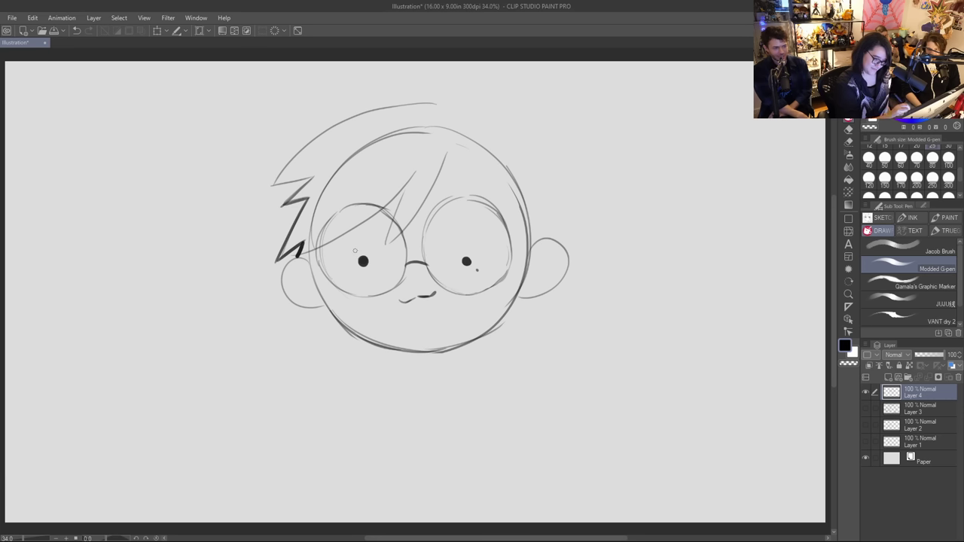
pyautogui.moveTo(362, 261); pyautogui.dragTo(362, 261)
pyautogui.moveTo(467, 260); pyautogui.dragTo(467, 261)
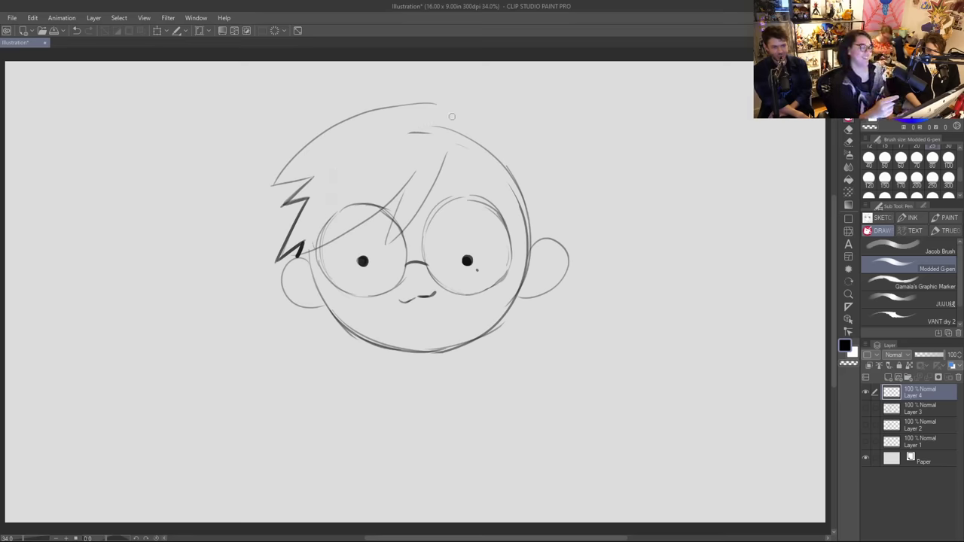
pyautogui.moveTo(449, 110)
pyautogui.mouseDown()
pyautogui.moveTo(370, 118)
pyautogui.moveTo(246, 199)
pyautogui.moveTo(306, 203)
pyautogui.mouseUp()
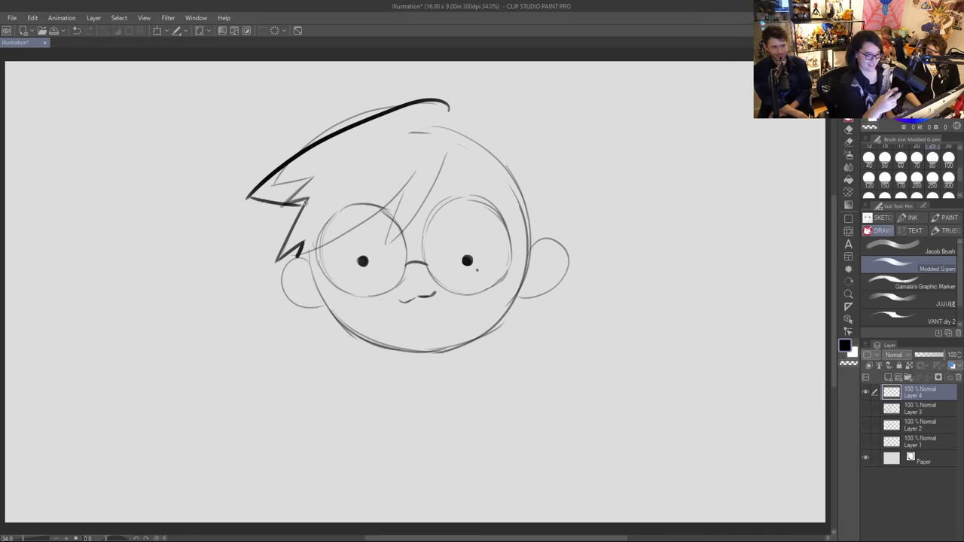
pyautogui.hotkey('ctrl', 'z')
pyautogui.hotkey('ctrl', 'z')
pyautogui.hotkey('ctrl', 'z')
pyautogui.hotkey('ctrl', 'z')
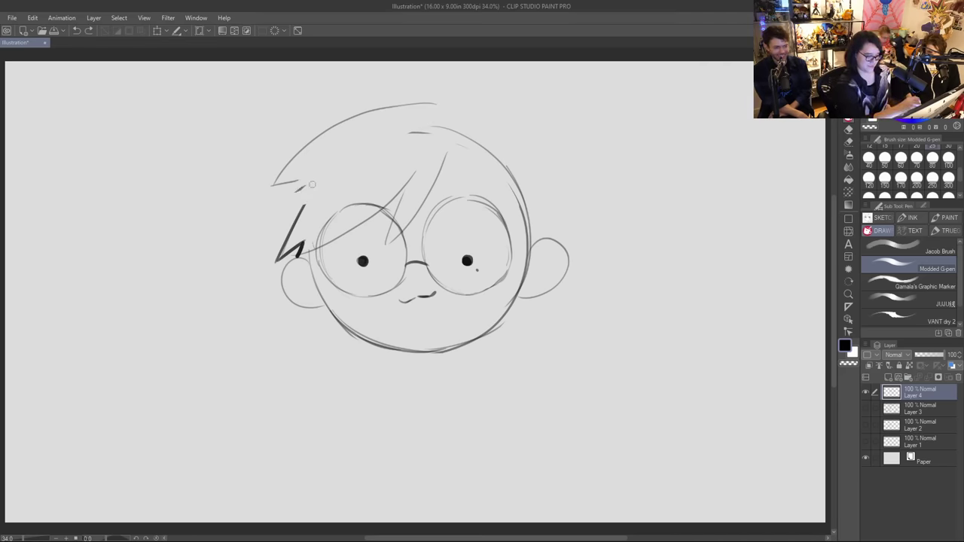
# Step: Replace the upper-left hair points with one wider spike and sketch a second spike with a flat top edge above it
pyautogui.moveTo(311, 184); pyautogui.dragTo(276, 182)
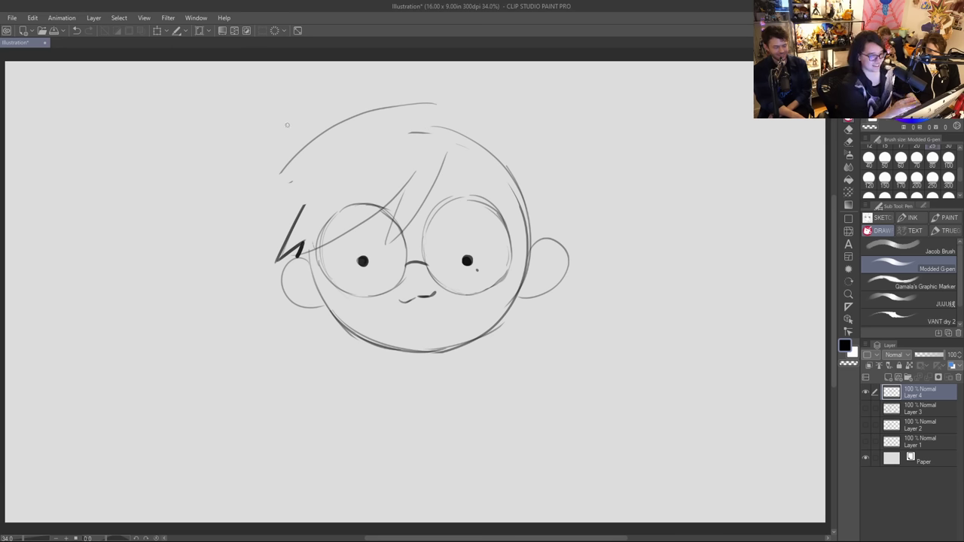
pyautogui.moveTo(304, 148)
pyautogui.mouseDown()
pyautogui.moveTo(263, 201)
pyautogui.moveTo(308, 201)
pyautogui.moveTo(272, 187)
pyautogui.moveTo(317, 98)
pyautogui.mouseUp()
pyautogui.moveTo(324, 113); pyautogui.dragTo(451, 93)
pyautogui.hotkey('ctrl', 'z')
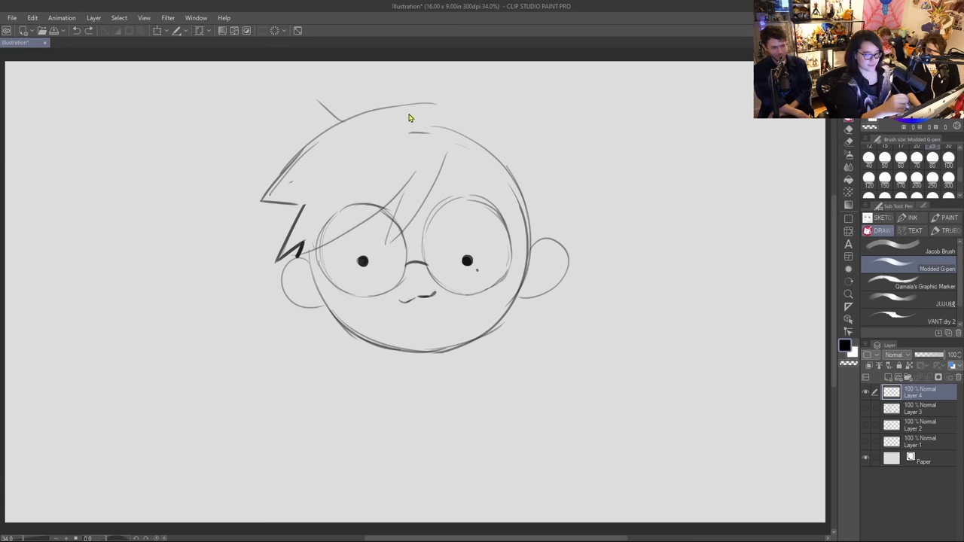
pyautogui.moveTo(315, 92)
pyautogui.mouseDown()
pyautogui.moveTo(456, 95)
pyautogui.moveTo(500, 122)
pyautogui.mouseUp()
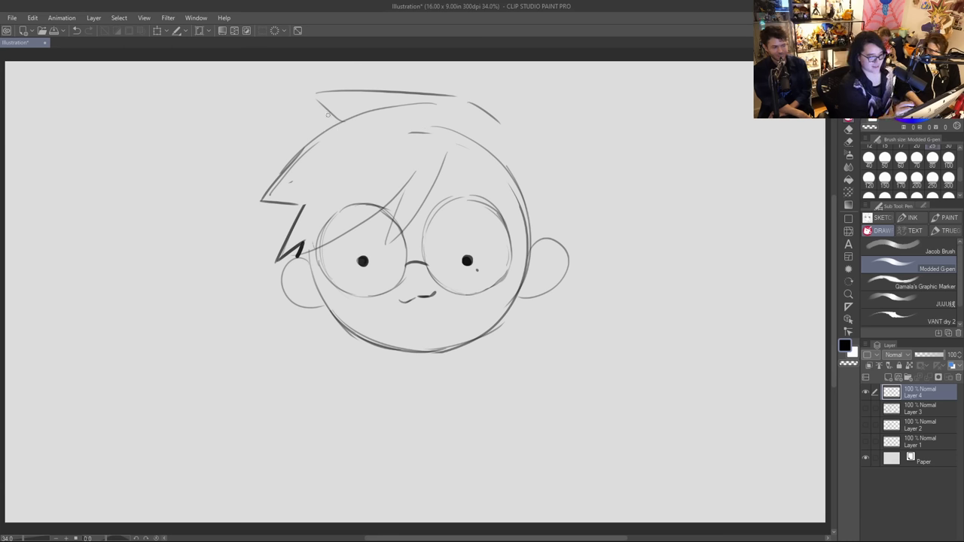
# Step: Clear the left hair spike's rough upper edge and redraw it as a bold curve
pyautogui.moveTo(315, 93)
pyautogui.mouseDown()
pyautogui.moveTo(348, 123)
pyautogui.moveTo(249, 208)
pyautogui.mouseUp()
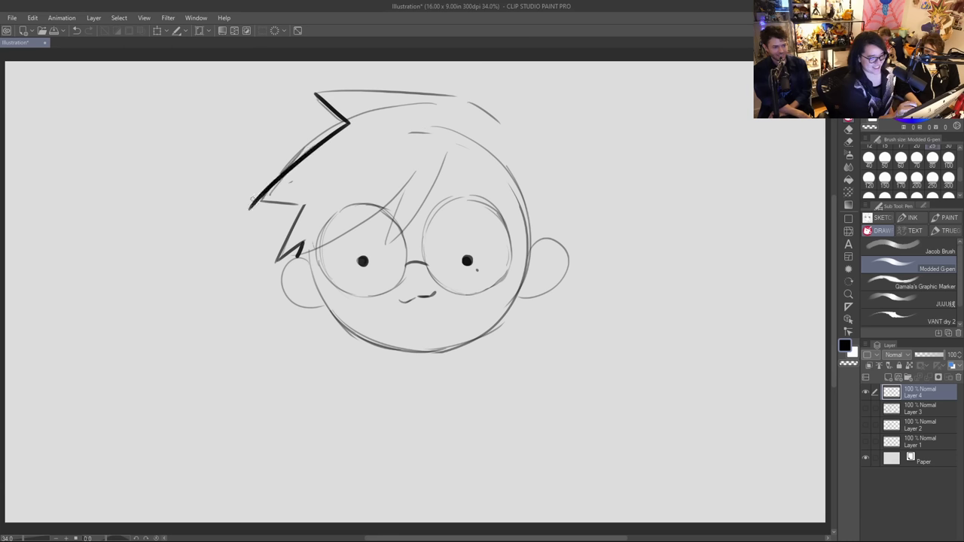
pyautogui.hotkey('ctrl', 'z')
pyautogui.moveTo(320, 128); pyautogui.dragTo(290, 175)
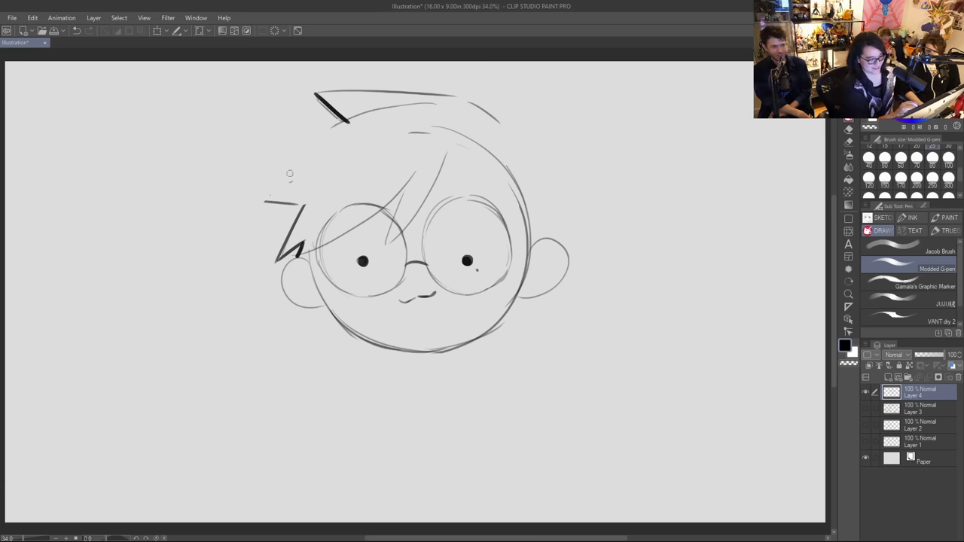
pyautogui.moveTo(346, 126); pyautogui.dragTo(259, 201)
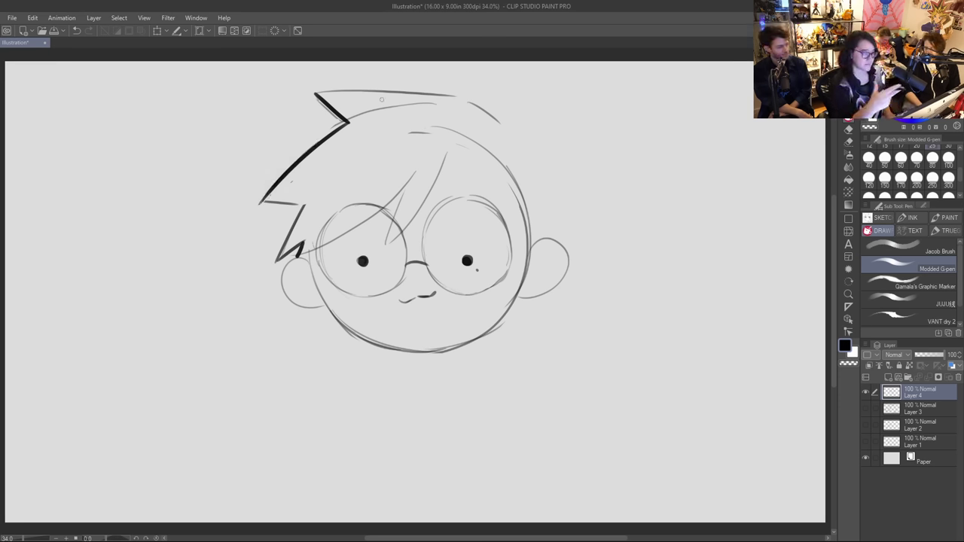
# Step: Try to reshape the upper hair spike with a curved left side and a heavier flat top edge
pyautogui.moveTo(316, 96)
pyautogui.mouseDown()
pyautogui.moveTo(350, 134)
pyautogui.moveTo(363, 116)
pyautogui.moveTo(422, 107)
pyautogui.mouseUp()
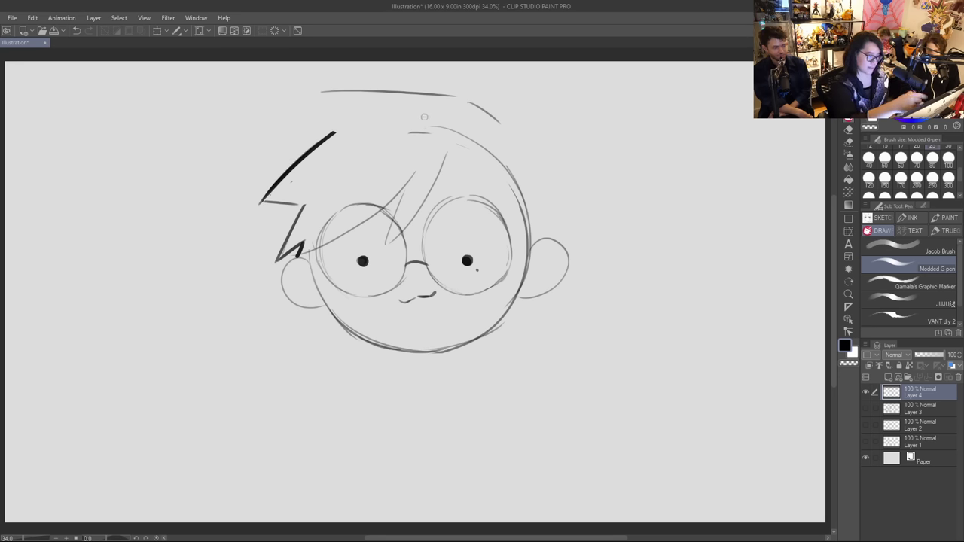
pyautogui.moveTo(336, 134)
pyautogui.mouseDown()
pyautogui.moveTo(312, 92)
pyautogui.moveTo(398, 90)
pyautogui.mouseUp()
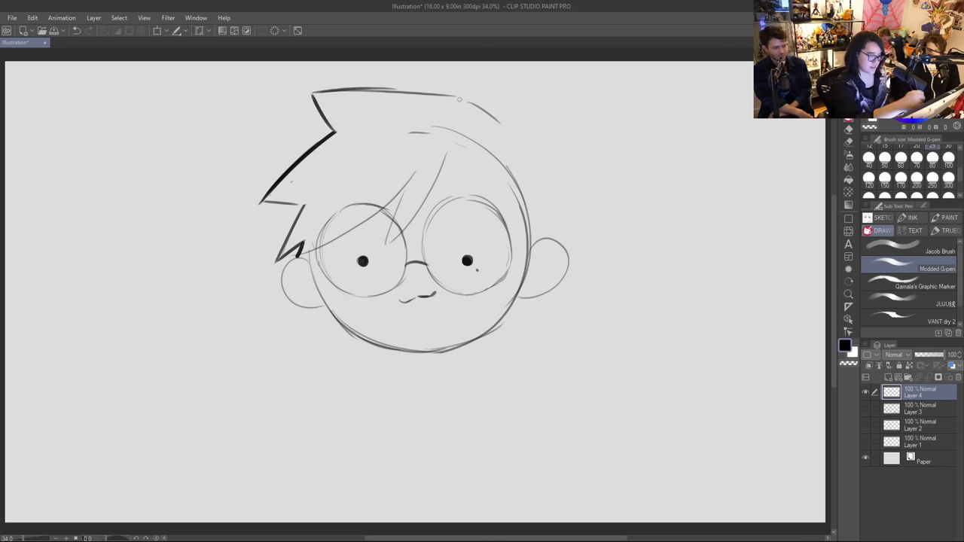
pyautogui.hotkey('ctrl', 'z')
pyautogui.moveTo(334, 90)
pyautogui.mouseDown()
pyautogui.moveTo(428, 92)
pyautogui.moveTo(497, 125)
pyautogui.moveTo(279, 96)
pyautogui.moveTo(320, 128)
pyautogui.mouseUp()
pyautogui.hotkey('ctrl', 'z')
pyautogui.hotkey('ctrl', 'z')
pyautogui.hotkey('ctrl', 'z')
pyautogui.hotkey('ctrl', 'z')
pyautogui.hotkey('ctrl', 'z')
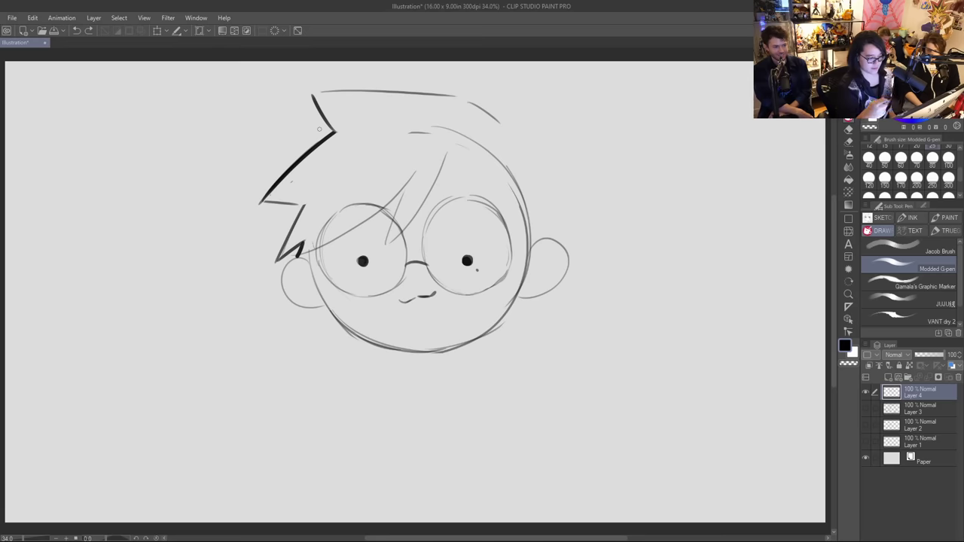
# Step: Erase the hair's top lines and redraw them with a lower left spike, a tall crown spike and a sloping right edge
pyautogui.press('e')
pyautogui.moveTo(501, 119)
pyautogui.mouseDown()
pyautogui.moveTo(531, 135)
pyautogui.moveTo(309, 66)
pyautogui.moveTo(332, 64)
pyautogui.mouseUp()
pyautogui.press('p')
pyautogui.moveTo(319, 144)
pyautogui.mouseDown()
pyautogui.moveTo(285, 126)
pyautogui.moveTo(429, 99)
pyautogui.mouseUp()
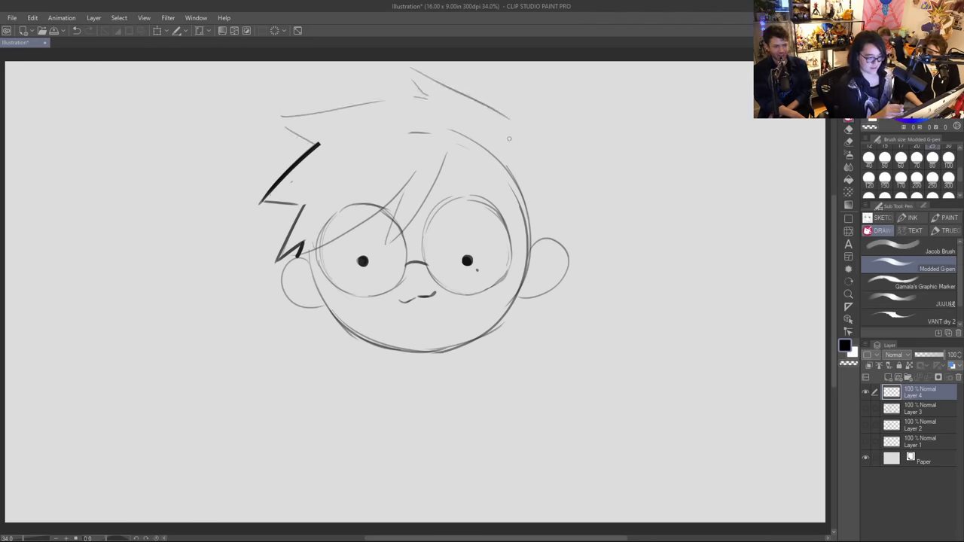
pyautogui.hotkey('ctrl', 'z')
pyautogui.moveTo(425, 98)
pyautogui.mouseDown()
pyautogui.moveTo(425, 75)
pyautogui.moveTo(482, 97)
pyautogui.moveTo(511, 130)
pyautogui.mouseUp()
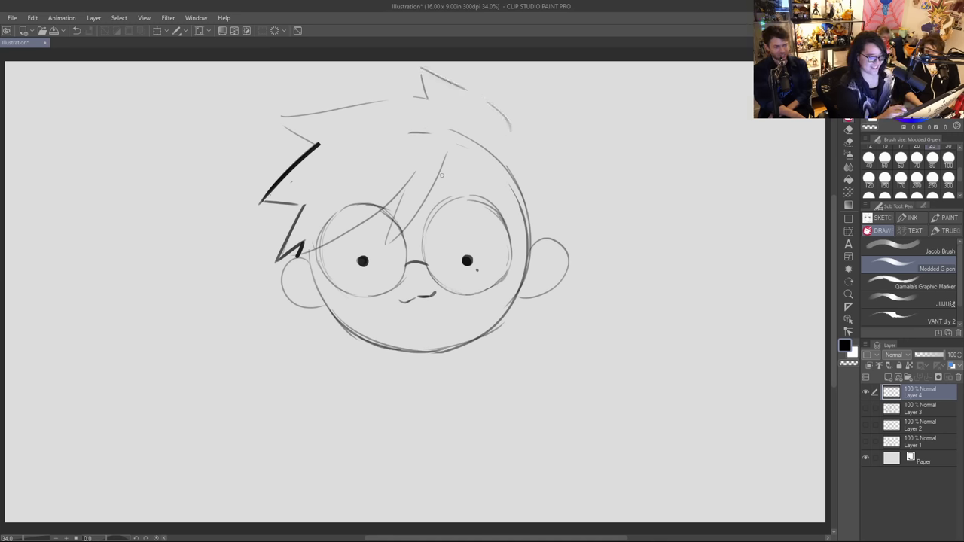
# Step: Draw pointed fringe strands over the right lens and a bold sideburn line down to the right ear
pyautogui.moveTo(445, 155); pyautogui.dragTo(443, 230)
pyautogui.moveTo(490, 190); pyautogui.dragTo(443, 230)
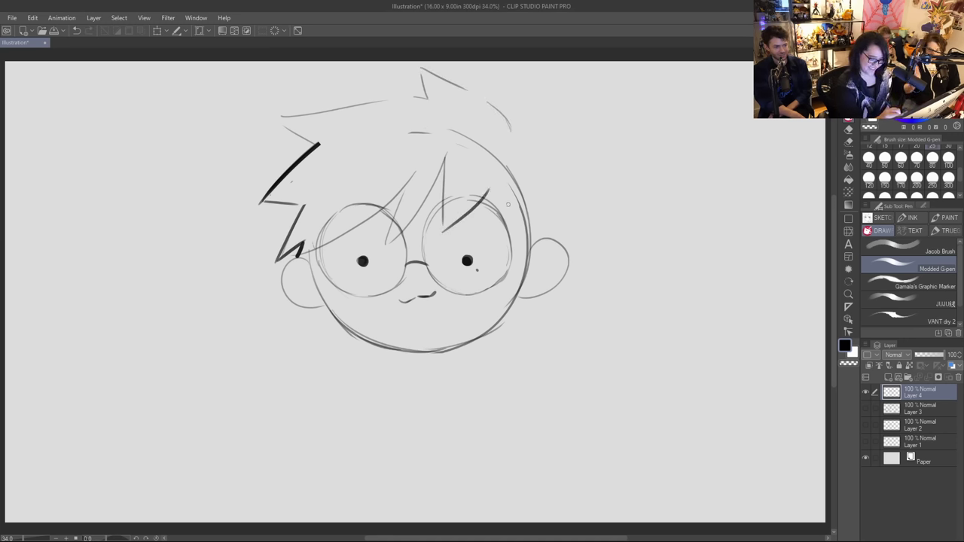
pyautogui.moveTo(508, 197); pyautogui.dragTo(525, 256)
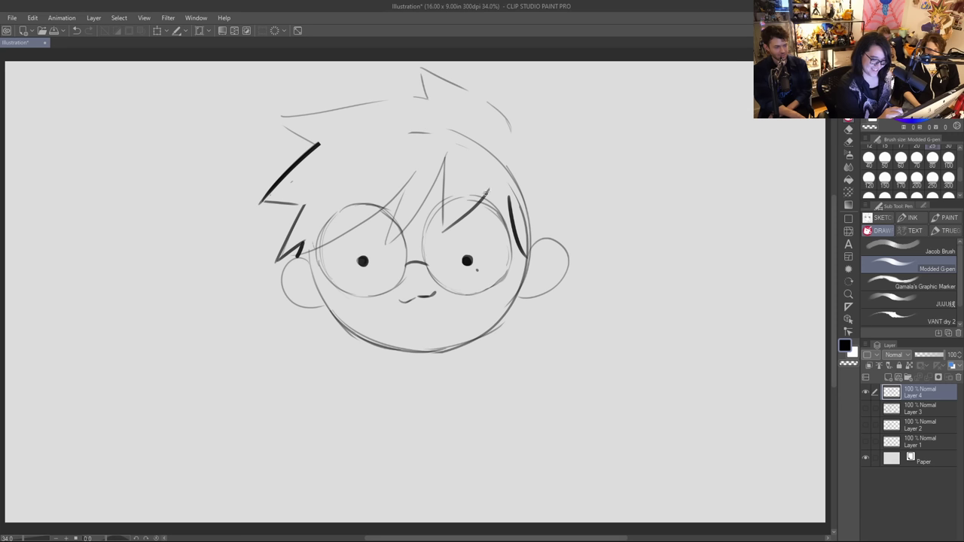
pyautogui.moveTo(488, 190); pyautogui.dragTo(521, 183)
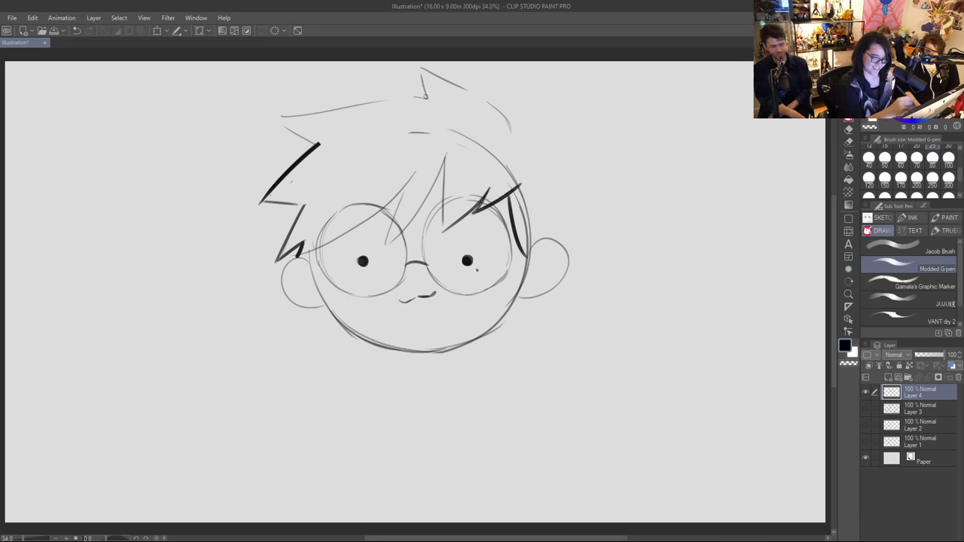
# Step: Darken the crown spike and extend the hair's outer contour down the right side with a pointed tuft
pyautogui.moveTo(427, 98)
pyautogui.mouseDown()
pyautogui.moveTo(419, 66)
pyautogui.moveTo(479, 89)
pyautogui.moveTo(506, 120)
pyautogui.moveTo(552, 116)
pyautogui.moveTo(519, 138)
pyautogui.moveTo(558, 190)
pyautogui.mouseUp()
pyautogui.hotkey('ctrl', 'z')
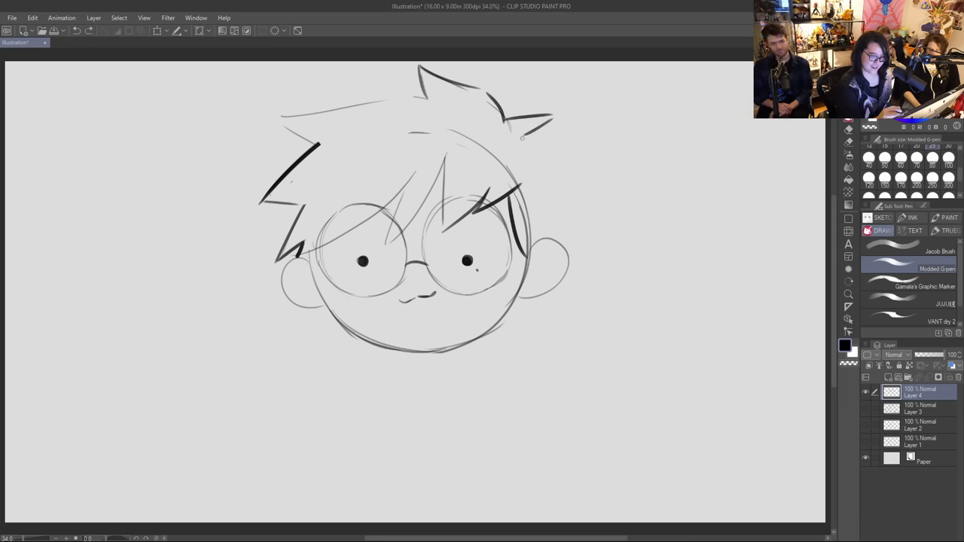
# Step: Draw spiky hair strands down the right side to the ear and erase the head-circle guide lines crossing the hair
pyautogui.moveTo(521, 137)
pyautogui.mouseDown()
pyautogui.moveTo(555, 185)
pyautogui.moveTo(537, 204)
pyautogui.moveTo(554, 218)
pyautogui.moveTo(536, 227)
pyautogui.mouseUp()
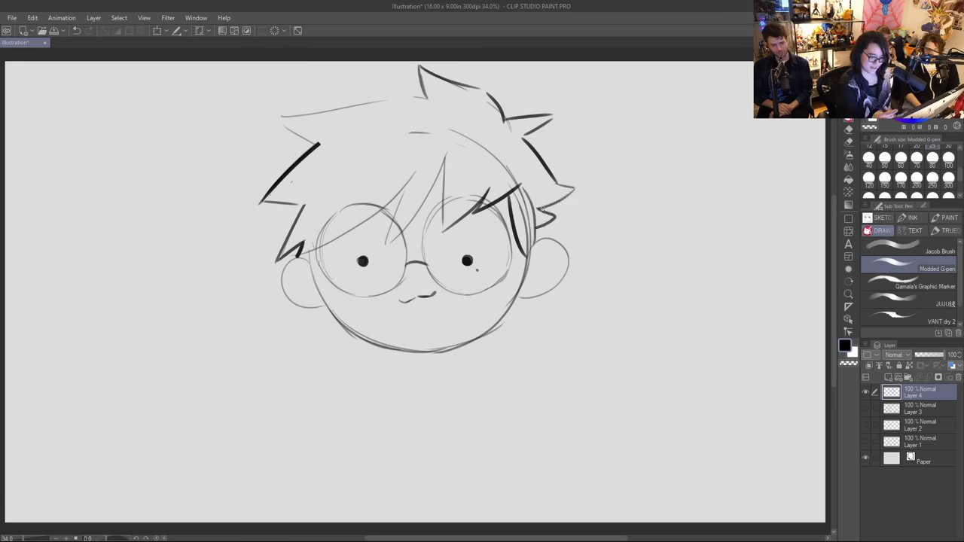
pyautogui.moveTo(514, 179); pyautogui.dragTo(498, 161)
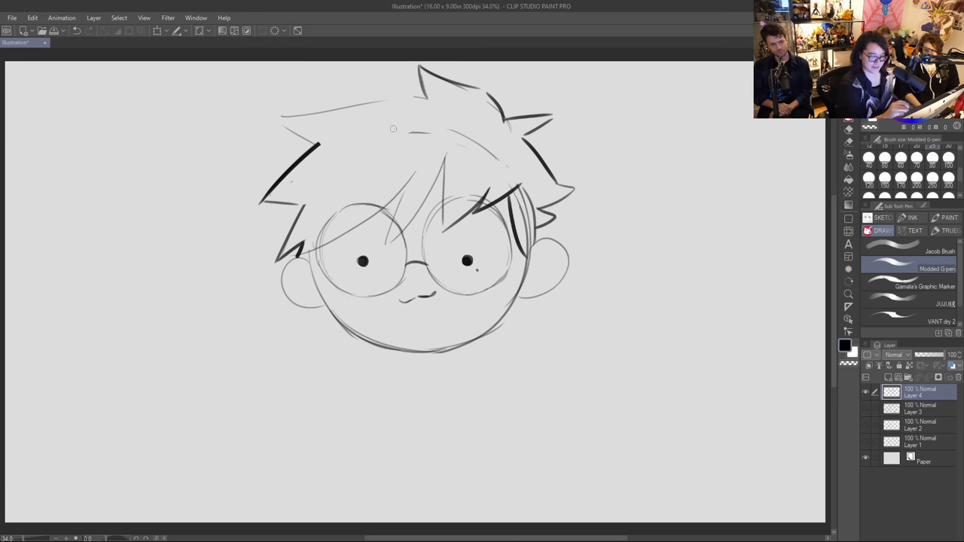
pyautogui.moveTo(394, 129)
pyautogui.mouseDown()
pyautogui.moveTo(483, 143)
pyautogui.moveTo(493, 155)
pyautogui.mouseUp()
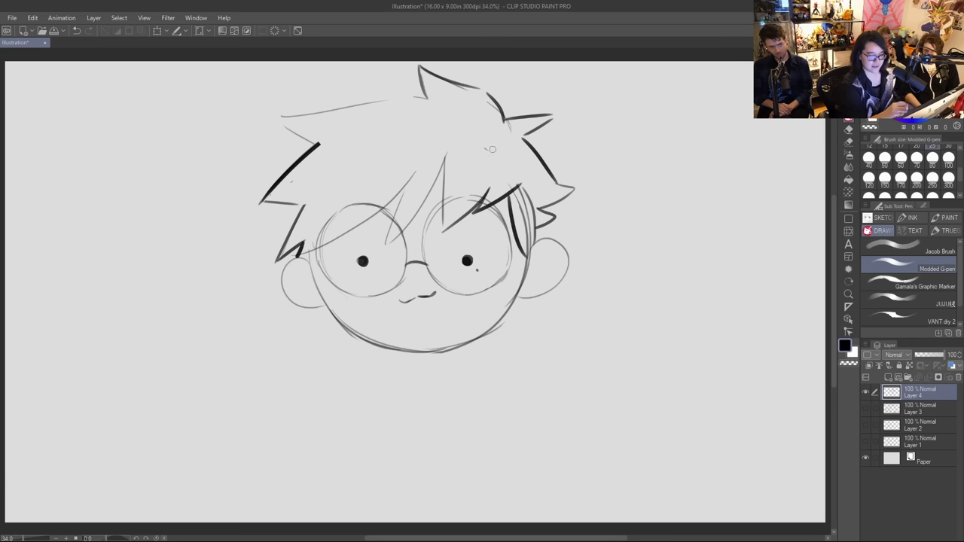
# Step: Erase the stray lines inside the sideburn beside the right ear and shade it solid dark with a bold outline
pyautogui.moveTo(518, 201); pyautogui.dragTo(526, 250)
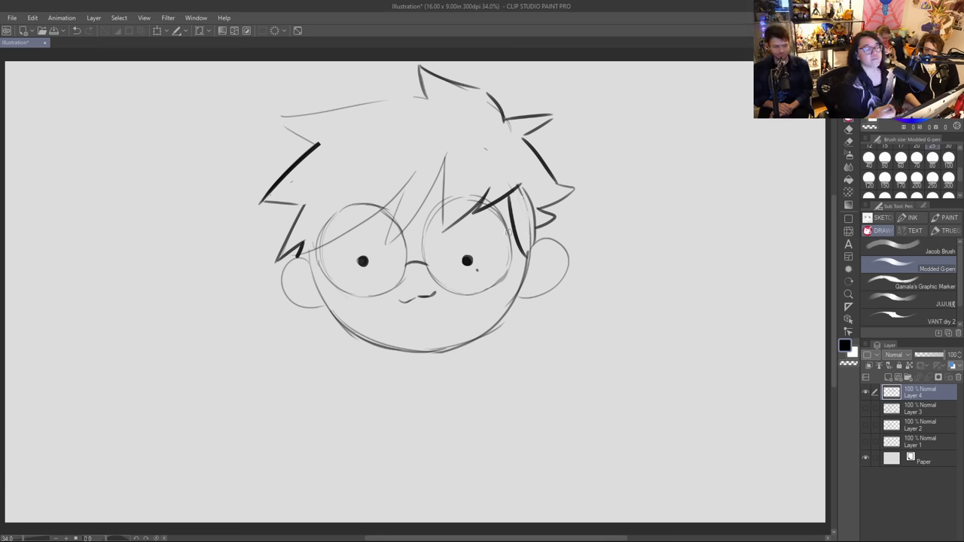
pyautogui.moveTo(516, 189)
pyautogui.mouseDown()
pyautogui.moveTo(522, 249)
pyautogui.moveTo(527, 217)
pyautogui.moveTo(533, 239)
pyautogui.moveTo(521, 193)
pyautogui.moveTo(534, 223)
pyautogui.moveTo(532, 232)
pyautogui.moveTo(521, 190)
pyautogui.moveTo(513, 226)
pyautogui.moveTo(524, 250)
pyautogui.moveTo(524, 199)
pyautogui.moveTo(531, 227)
pyautogui.mouseUp()
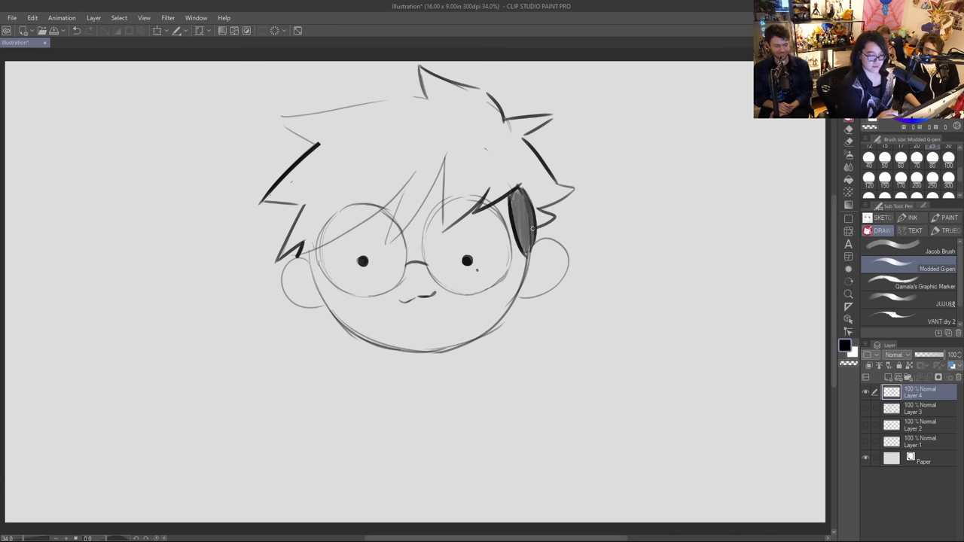
pyautogui.moveTo(518, 193)
pyautogui.mouseDown()
pyautogui.moveTo(509, 203)
pyautogui.moveTo(512, 194)
pyautogui.mouseUp()
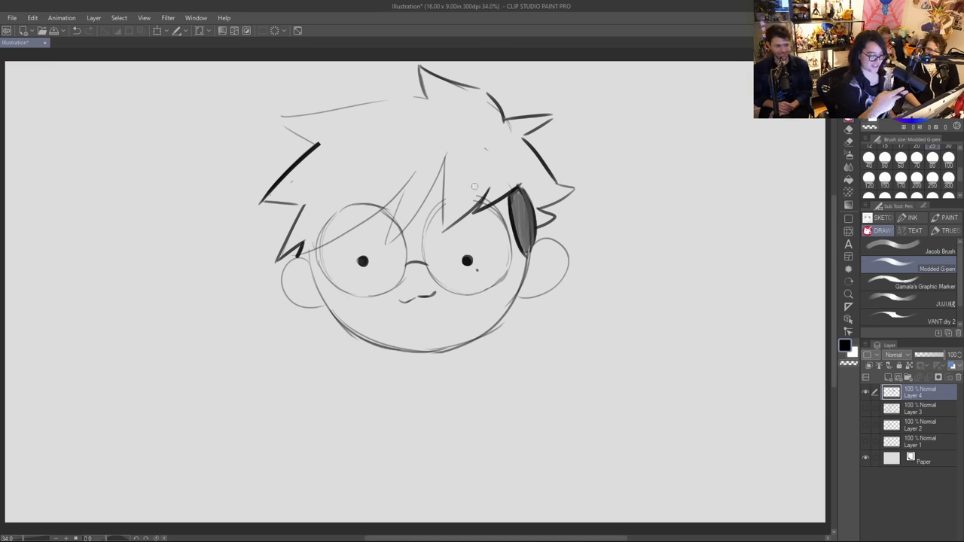
# Step: Redraw the fringe with bold pointed strands over the forehead and a long sweep down to the left ear, removing the rough lines
pyautogui.moveTo(383, 243); pyautogui.dragTo(397, 170)
pyautogui.hotkey('ctrl', 'z')
pyautogui.moveTo(386, 247)
pyautogui.mouseDown()
pyautogui.moveTo(396, 181)
pyautogui.moveTo(444, 188)
pyautogui.mouseUp()
pyautogui.hotkey('ctrl', 'z')
pyautogui.moveTo(387, 246); pyautogui.dragTo(447, 161)
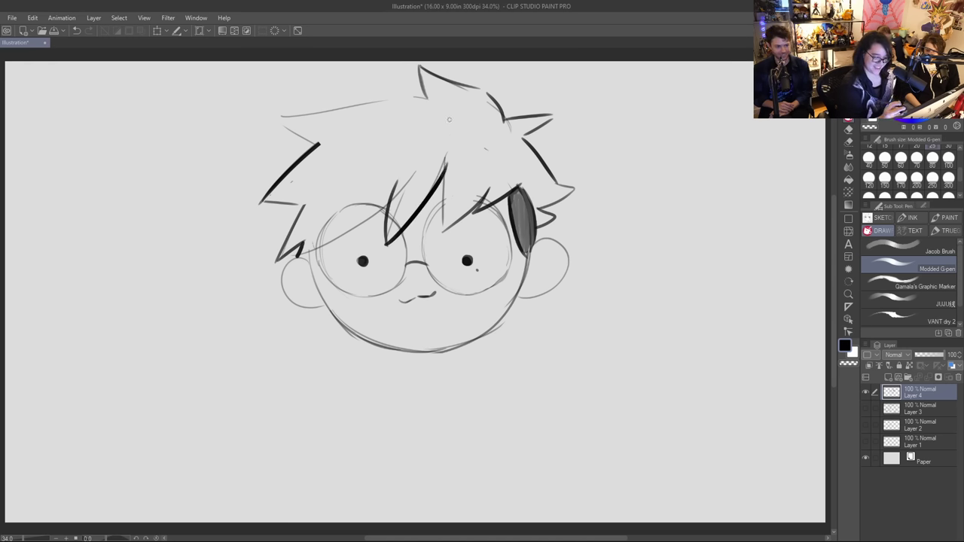
pyautogui.moveTo(441, 230); pyautogui.dragTo(446, 160)
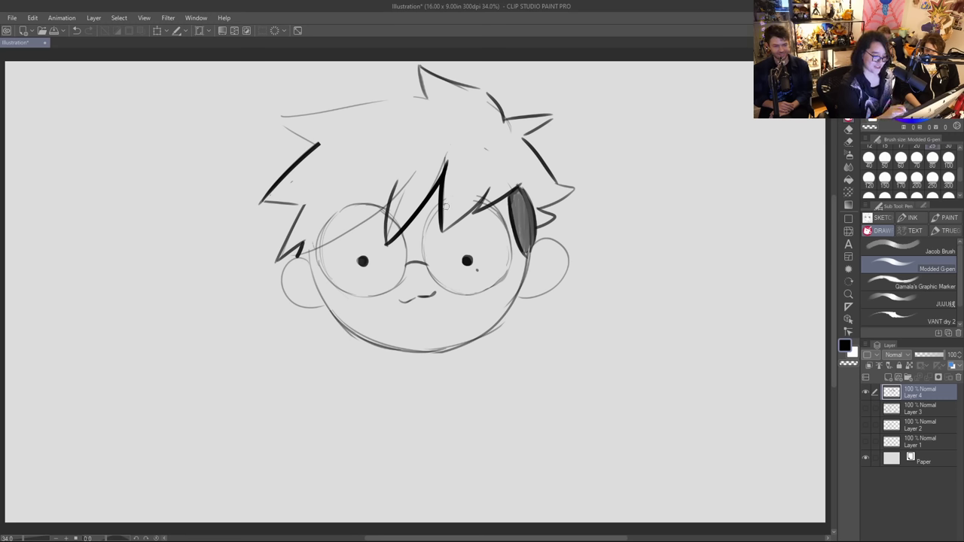
pyautogui.hotkey('ctrl', 'z')
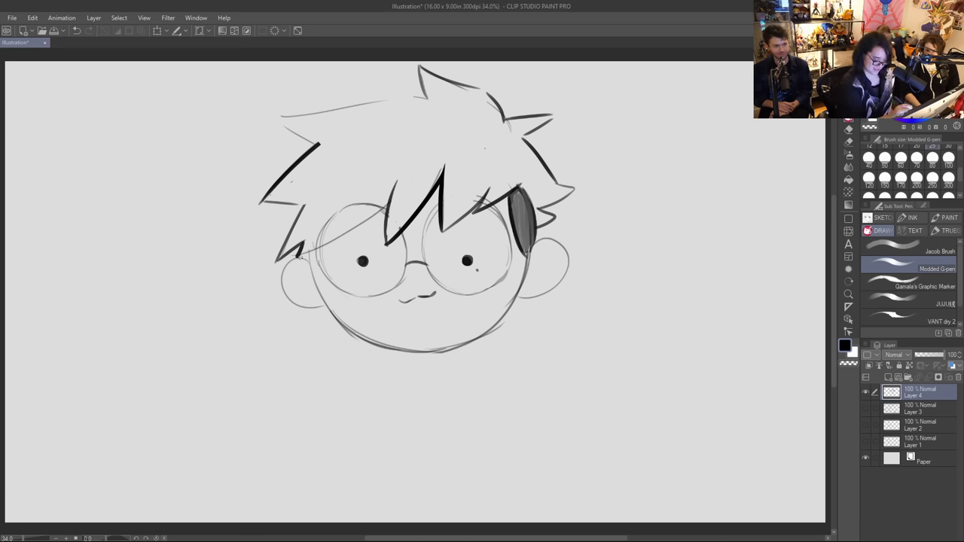
pyautogui.moveTo(390, 203); pyautogui.dragTo(295, 267)
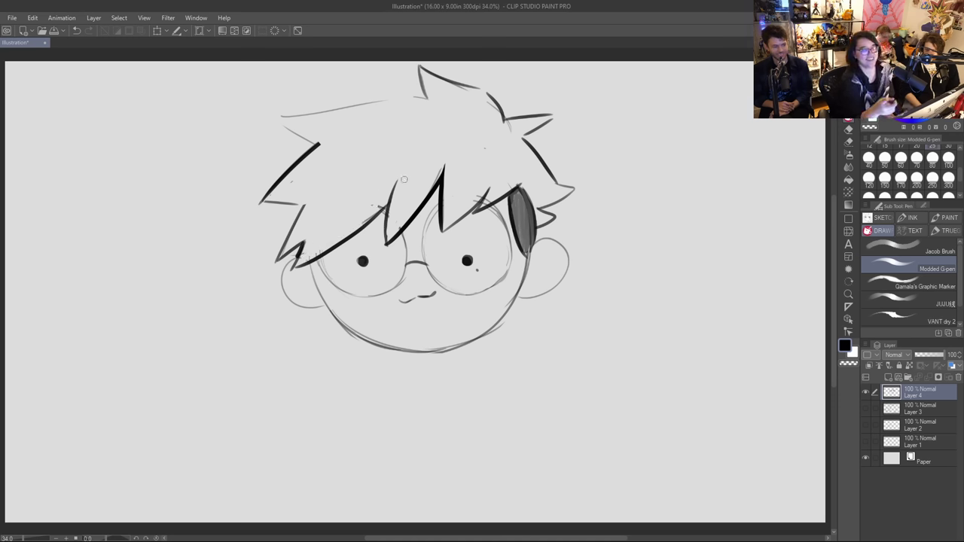
pyautogui.moveTo(424, 98)
pyautogui.mouseDown()
pyautogui.moveTo(368, 95)
pyautogui.moveTo(259, 119)
pyautogui.moveTo(320, 148)
pyautogui.mouseUp()
pyautogui.hotkey('ctrl', 'z')
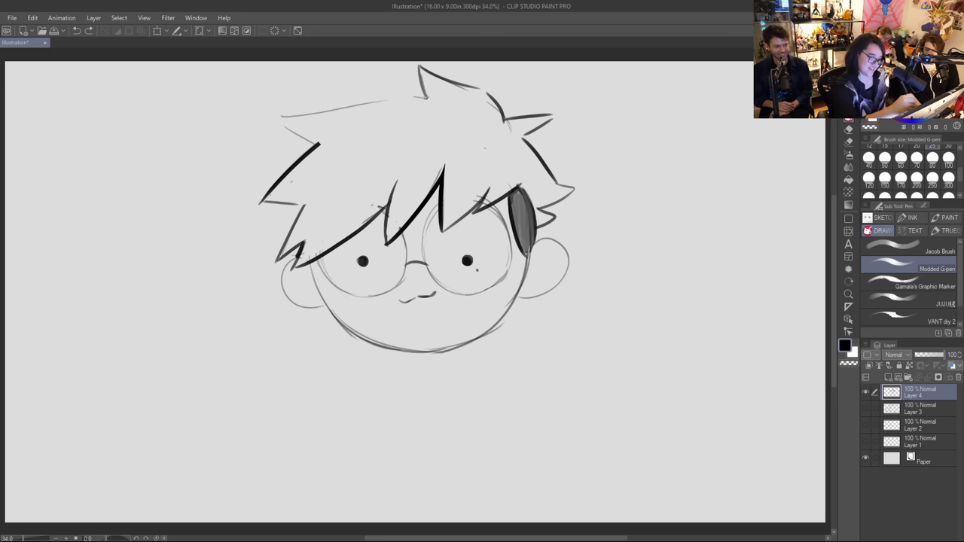
pyautogui.moveTo(424, 97)
pyautogui.mouseDown()
pyautogui.moveTo(290, 119)
pyautogui.moveTo(274, 140)
pyautogui.mouseUp()
pyautogui.hotkey('ctrl', 'z')
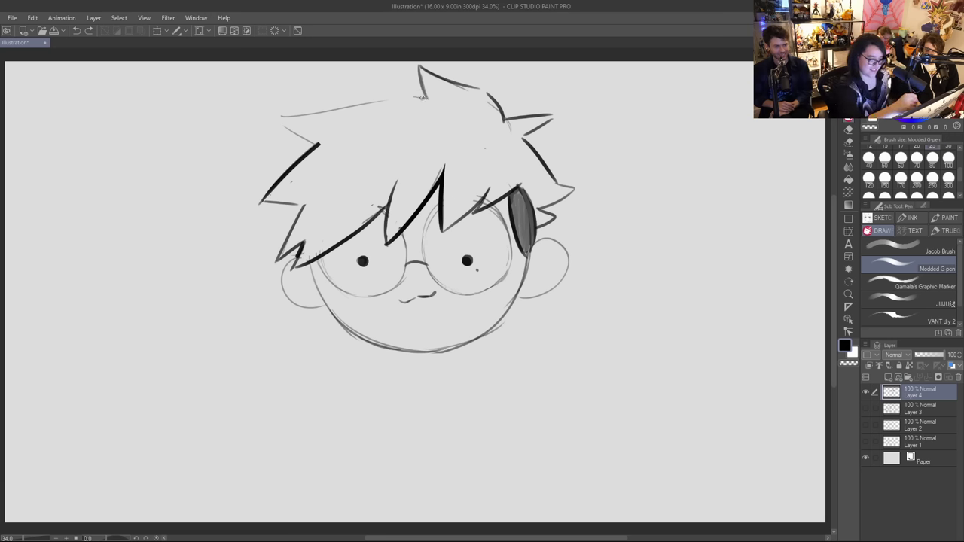
pyautogui.moveTo(422, 97); pyautogui.dragTo(266, 133)
pyautogui.hotkey('ctrl', 'z')
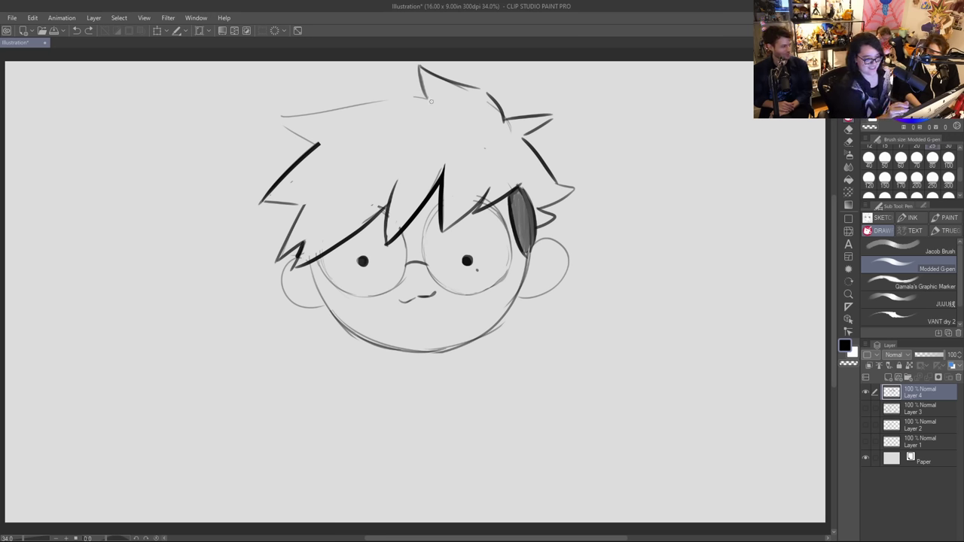
pyautogui.moveTo(424, 97)
pyautogui.mouseDown()
pyautogui.moveTo(309, 98)
pyautogui.moveTo(263, 113)
pyautogui.mouseUp()
pyautogui.hotkey('ctrl', 'z')
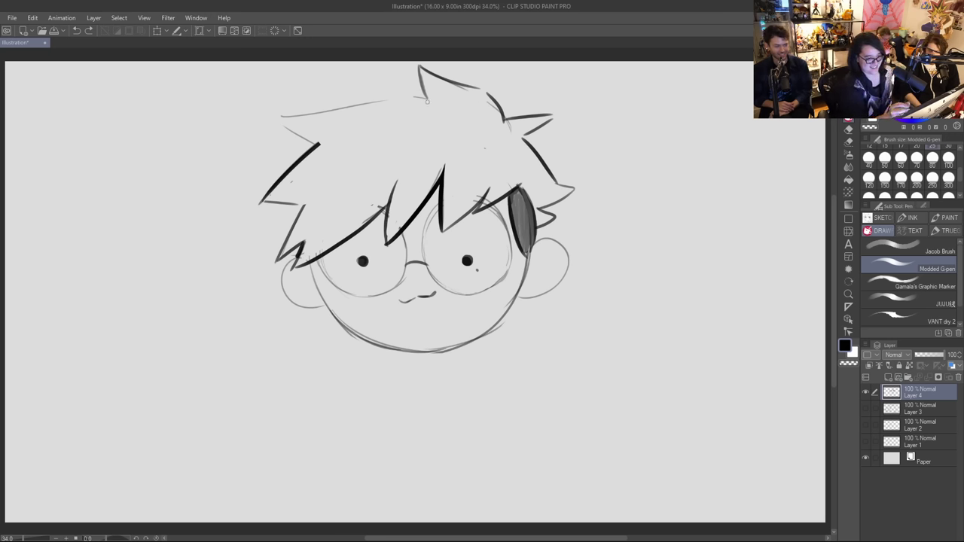
# Step: Draw a bold arc from the crown to a pointed spike on the upper left, and lasso-erase the old left-side hair lines
pyautogui.moveTo(426, 96)
pyautogui.mouseDown()
pyautogui.moveTo(295, 110)
pyautogui.moveTo(316, 149)
pyautogui.mouseUp()
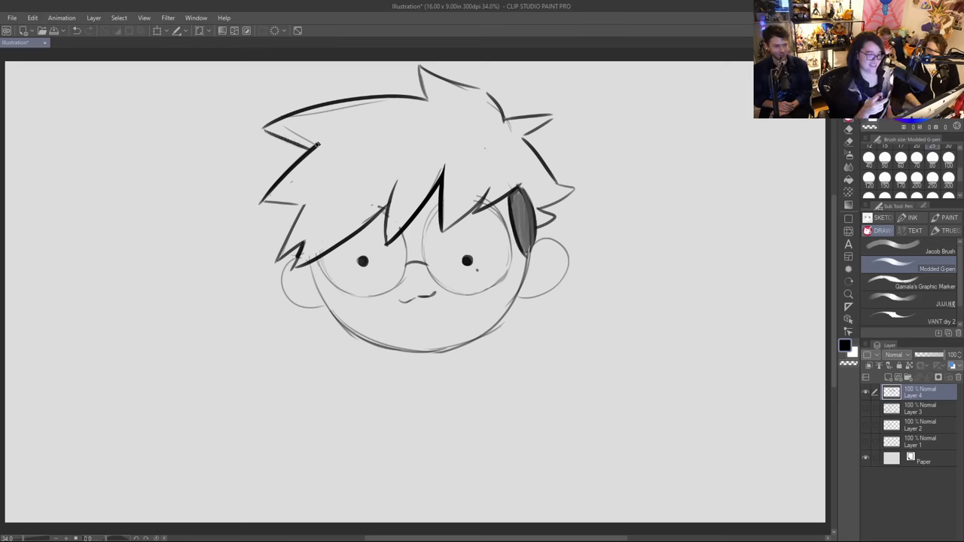
pyautogui.press('e')
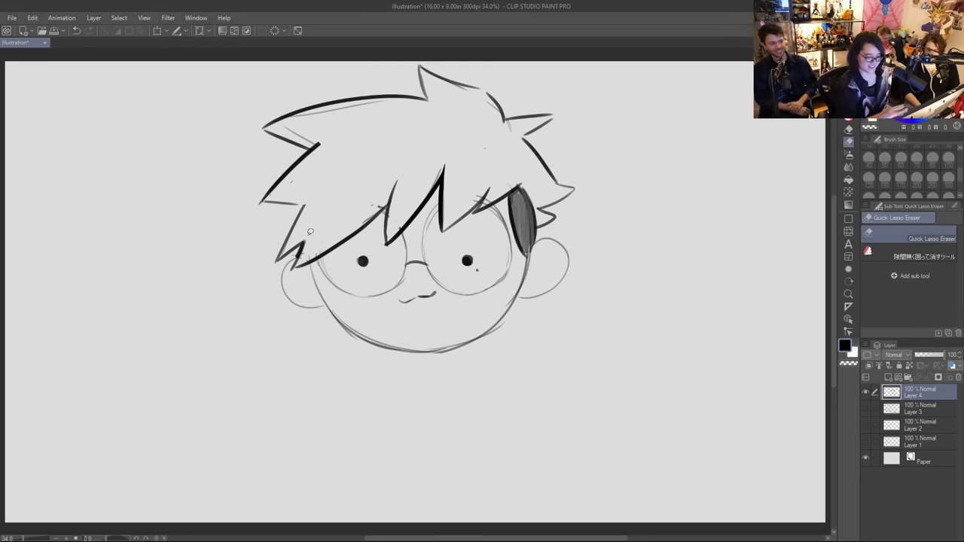
pyautogui.moveTo(289, 275)
pyautogui.mouseDown()
pyautogui.moveTo(285, 155)
pyautogui.moveTo(321, 203)
pyautogui.mouseUp()
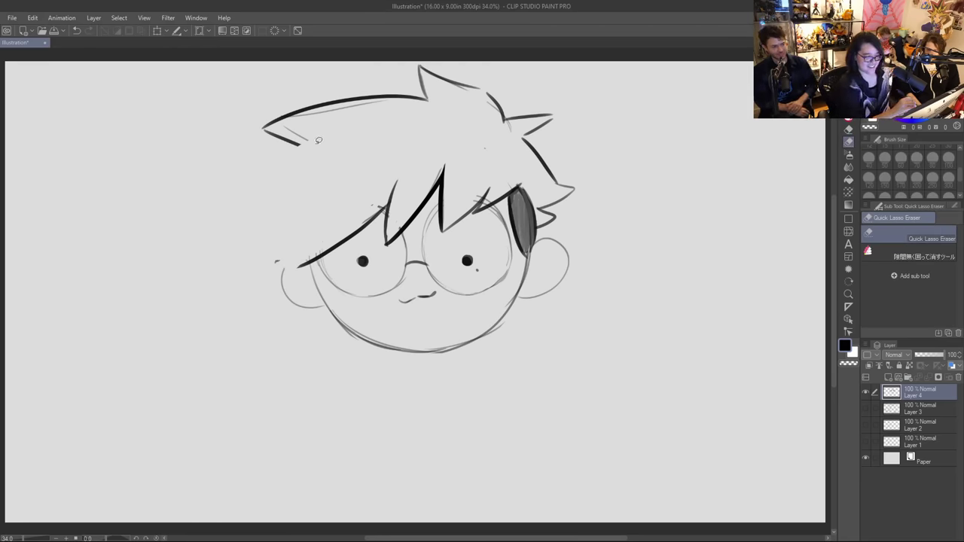
pyautogui.moveTo(316, 141)
pyautogui.mouseDown()
pyautogui.moveTo(395, 104)
pyautogui.moveTo(414, 108)
pyautogui.mouseUp()
# Step: Redraw the left side of the hair as one large spike ending above the ear, and darken the left ear's outer curve
pyautogui.click(850, 122)
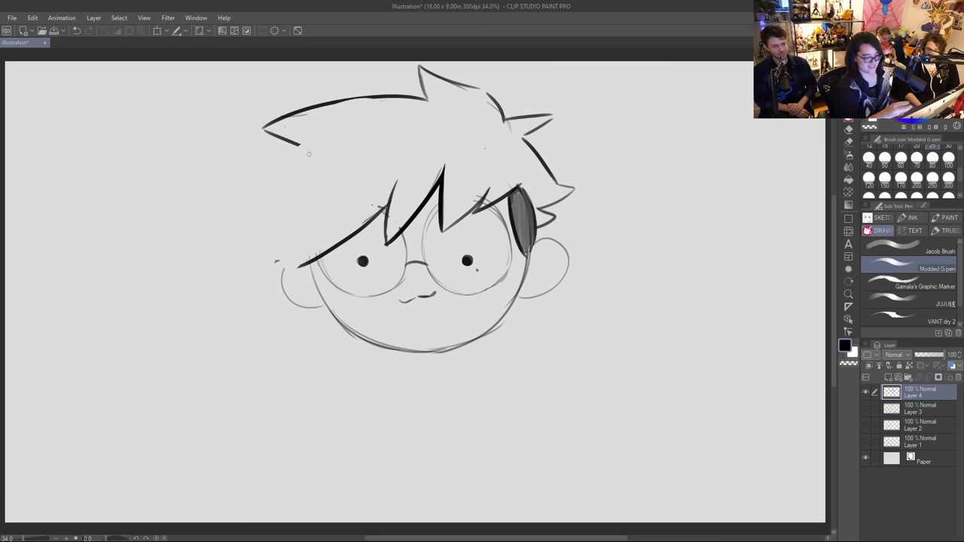
pyautogui.moveTo(305, 146)
pyautogui.mouseDown()
pyautogui.moveTo(260, 234)
pyautogui.moveTo(318, 207)
pyautogui.mouseUp()
pyautogui.moveTo(292, 273)
pyautogui.mouseDown()
pyautogui.moveTo(306, 222)
pyautogui.moveTo(283, 260)
pyautogui.moveTo(294, 303)
pyautogui.mouseUp()
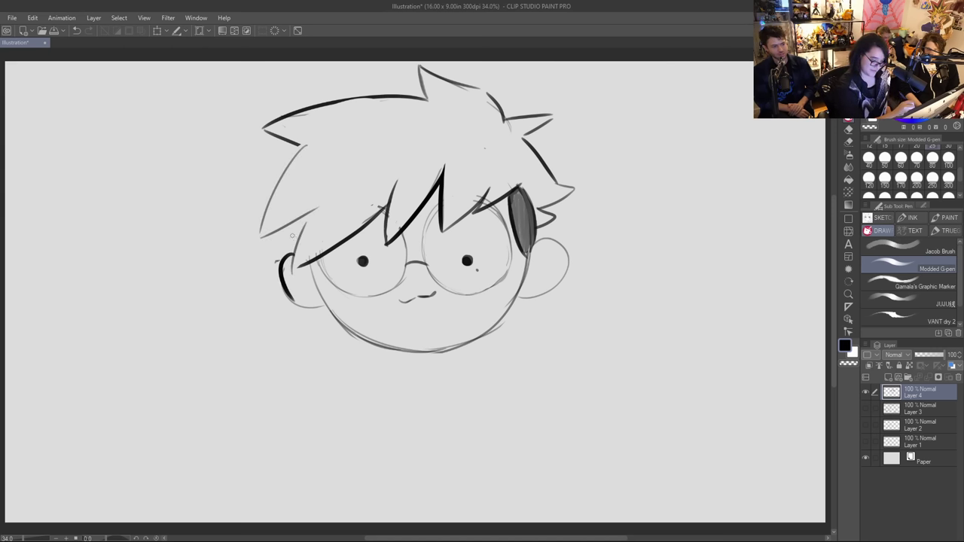
pyautogui.moveTo(259, 241)
pyautogui.mouseDown()
pyautogui.moveTo(305, 230)
pyautogui.moveTo(291, 267)
pyautogui.mouseUp()
pyautogui.moveTo(287, 169); pyautogui.dragTo(258, 242)
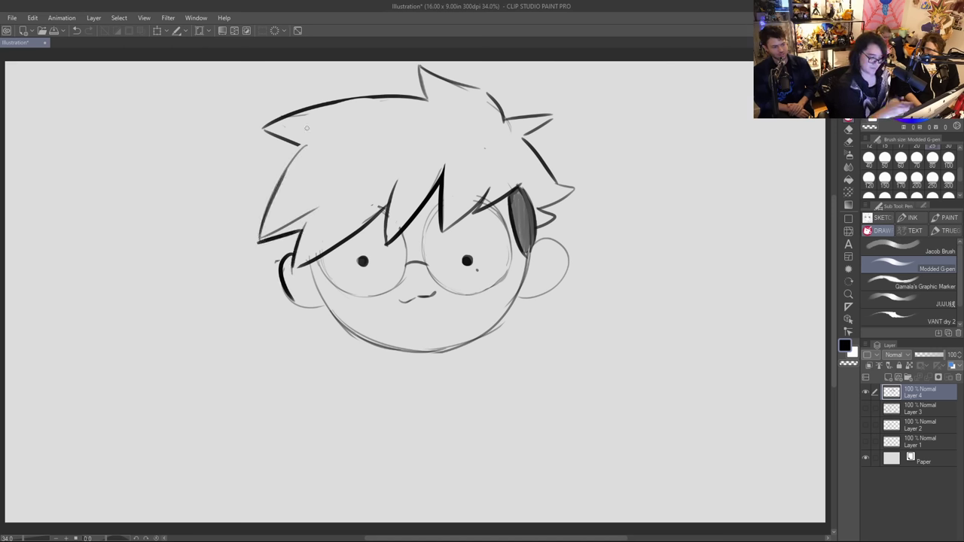
pyautogui.hotkey('ctrl', 'z')
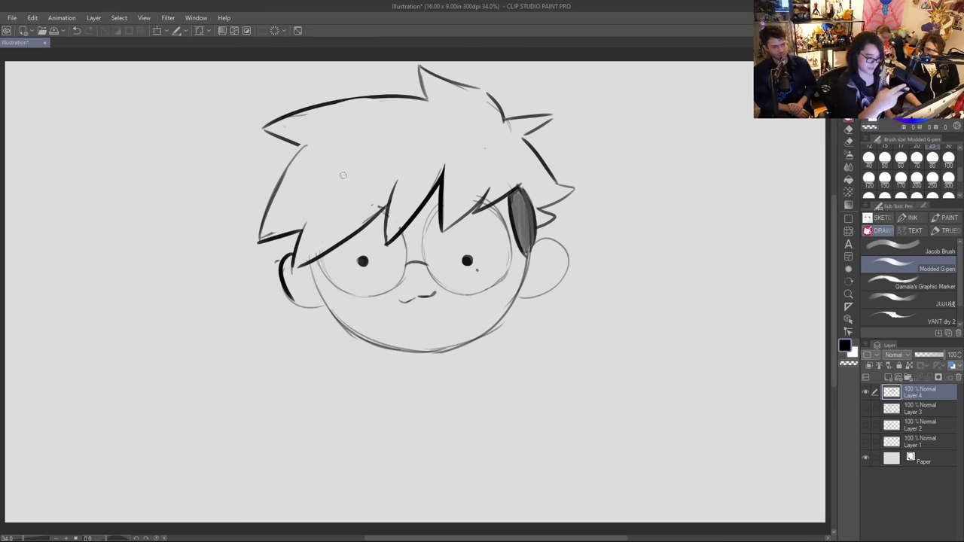
# Step: Replace the crown tuft with a pointed one set further left, curving smoothly down to the hair on the right
pyautogui.moveTo(416, 101)
pyautogui.mouseDown()
pyautogui.moveTo(399, 69)
pyautogui.moveTo(480, 87)
pyautogui.mouseUp()
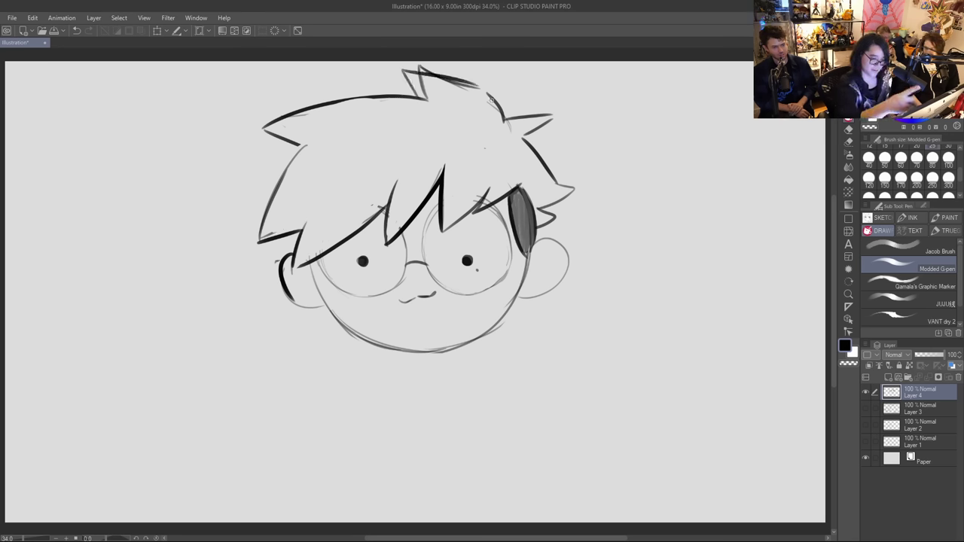
pyautogui.hotkey('ctrl', 'z')
pyautogui.hotkey('ctrl', 'z')
pyautogui.hotkey('ctrl', 'z')
pyautogui.hotkey('ctrl', 'z')
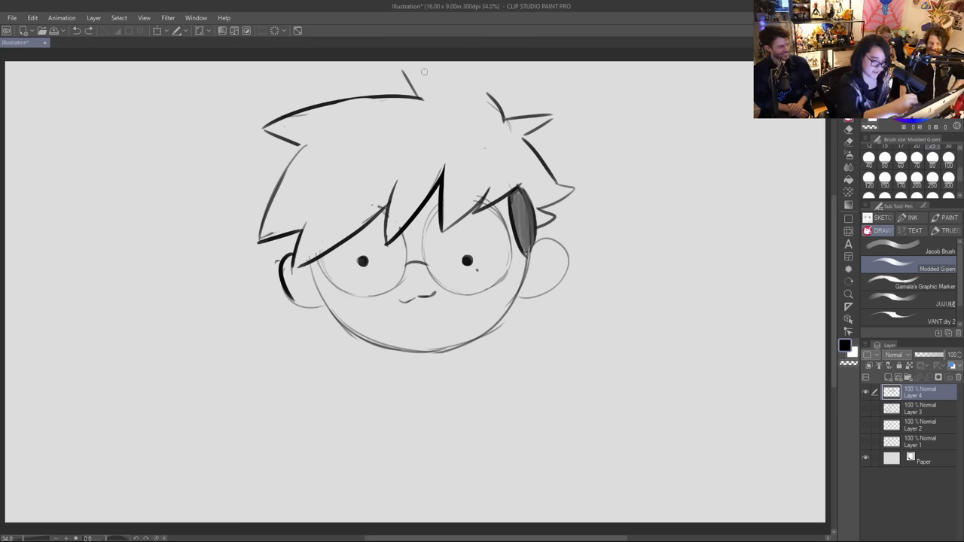
pyautogui.moveTo(404, 70)
pyautogui.mouseDown()
pyautogui.moveTo(440, 75)
pyautogui.moveTo(489, 108)
pyautogui.moveTo(469, 85)
pyautogui.moveTo(494, 104)
pyautogui.mouseUp()
# Step: Move the Layer 4 drawing slightly down and left, and redraw the upper-left hair outline as a higher, thinner arc
pyautogui.moveTo(412, 218); pyautogui.dragTo(406, 233)
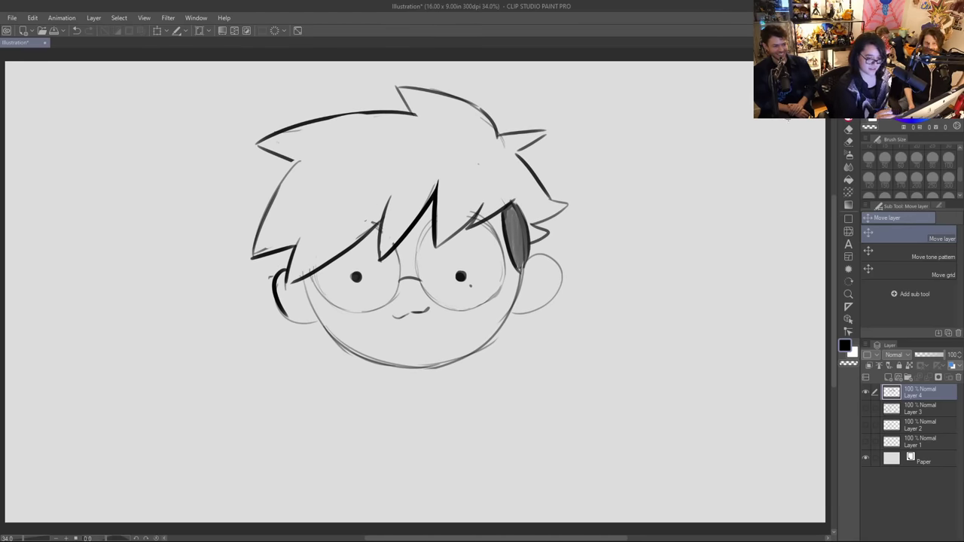
pyautogui.moveTo(272, 140); pyautogui.dragTo(415, 112)
pyautogui.hotkey('ctrl', 'z')
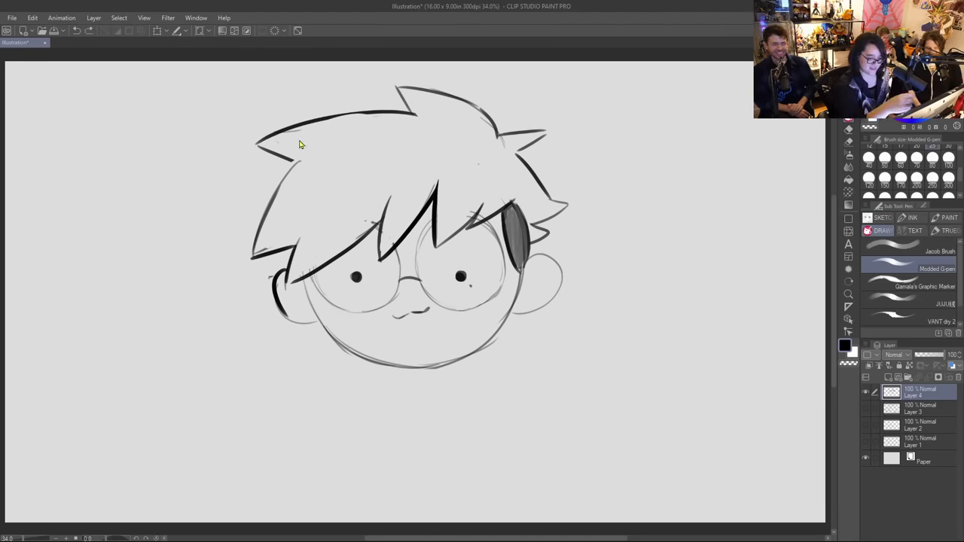
pyautogui.moveTo(276, 135)
pyautogui.mouseDown()
pyautogui.moveTo(339, 115)
pyautogui.moveTo(420, 111)
pyautogui.mouseUp()
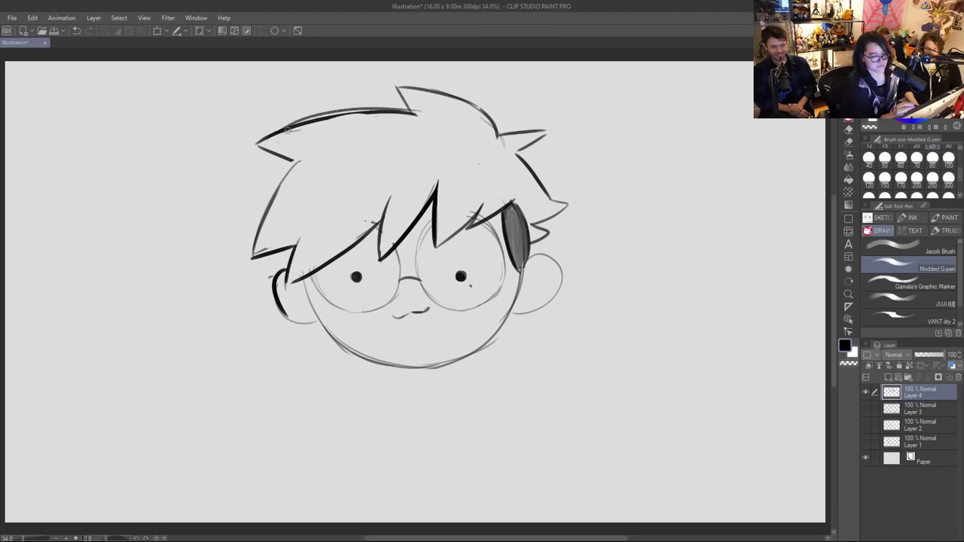
pyautogui.hotkey('ctrl', 'z')
pyautogui.hotkey('ctrl', 'z')
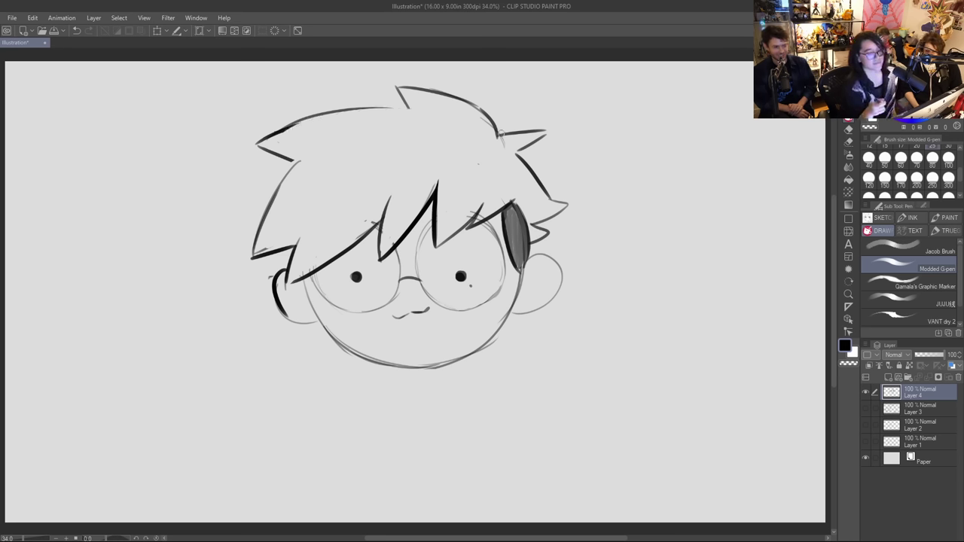
# Step: Sketch a high collar line across the chin with short neck sides and a flared torso with a curved hem below
pyautogui.moveTo(344, 366); pyautogui.dragTo(461, 354)
pyautogui.hotkey('ctrl', 'z')
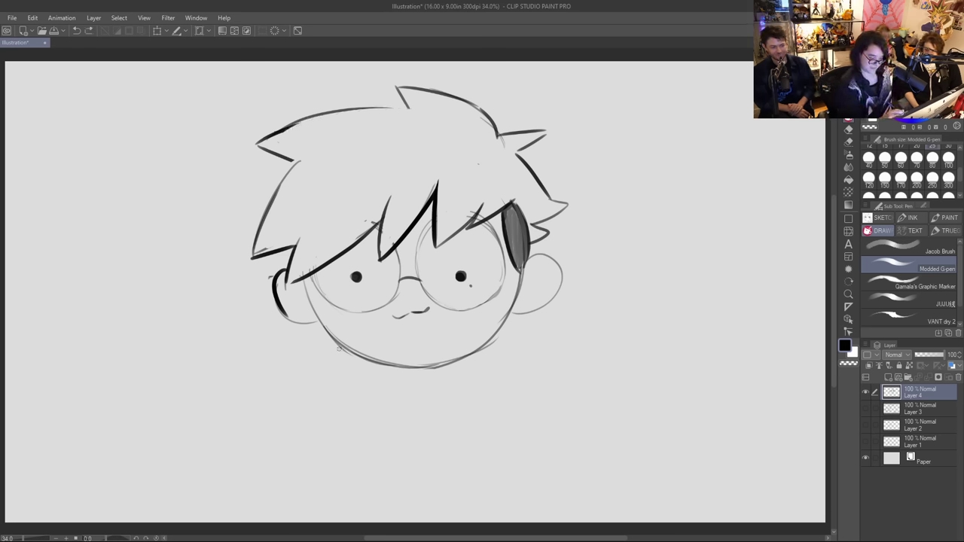
pyautogui.moveTo(337, 348); pyautogui.dragTo(500, 350)
pyautogui.moveTo(335, 349); pyautogui.dragTo(349, 372)
pyautogui.moveTo(332, 345)
pyautogui.mouseDown()
pyautogui.moveTo(498, 351)
pyautogui.moveTo(479, 363)
pyautogui.mouseUp()
pyautogui.moveTo(347, 376)
pyautogui.mouseDown()
pyautogui.moveTo(322, 442)
pyautogui.moveTo(426, 462)
pyautogui.mouseUp()
pyautogui.moveTo(480, 369)
pyautogui.mouseDown()
pyautogui.moveTo(511, 420)
pyautogui.moveTo(366, 458)
pyautogui.mouseUp()
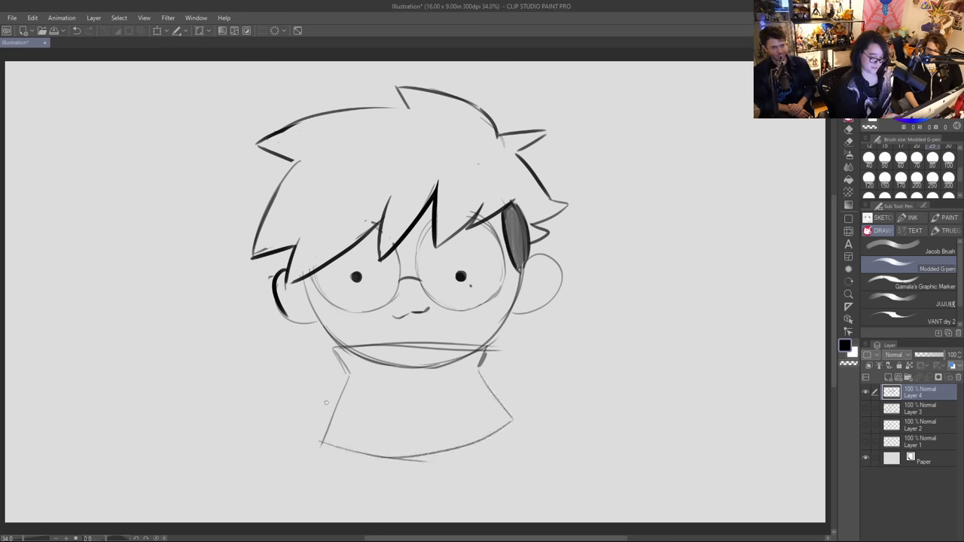
# Step: Remove the rough torso lines and redraw the collar's two short slanted sides with bold strokes
pyautogui.hotkey('ctrl', 'z')
pyautogui.hotkey('ctrl', 'z')
pyautogui.hotkey('ctrl', 'z')
pyautogui.hotkey('ctrl', 'z')
pyautogui.hotkey('ctrl', 'z')
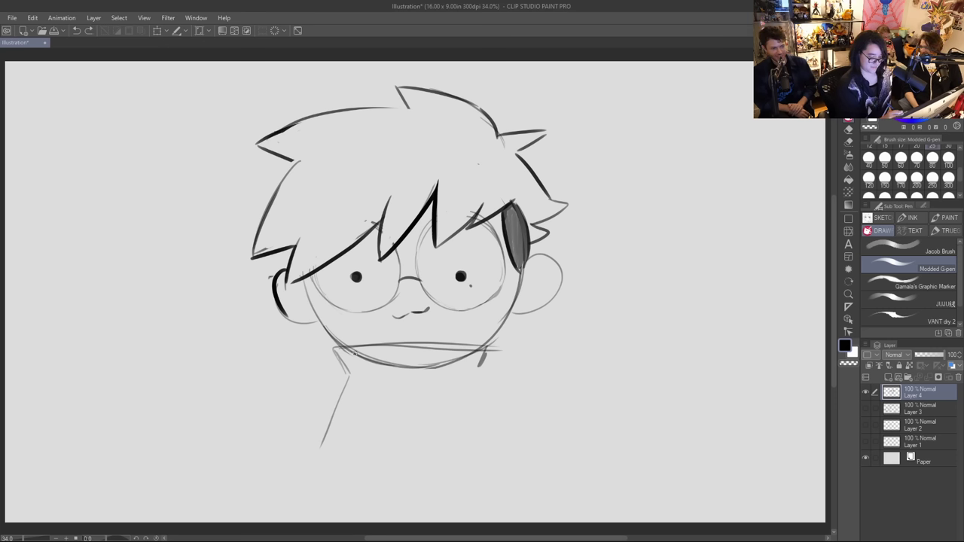
pyautogui.moveTo(336, 348); pyautogui.dragTo(352, 376)
pyautogui.moveTo(485, 346); pyautogui.dragTo(475, 375)
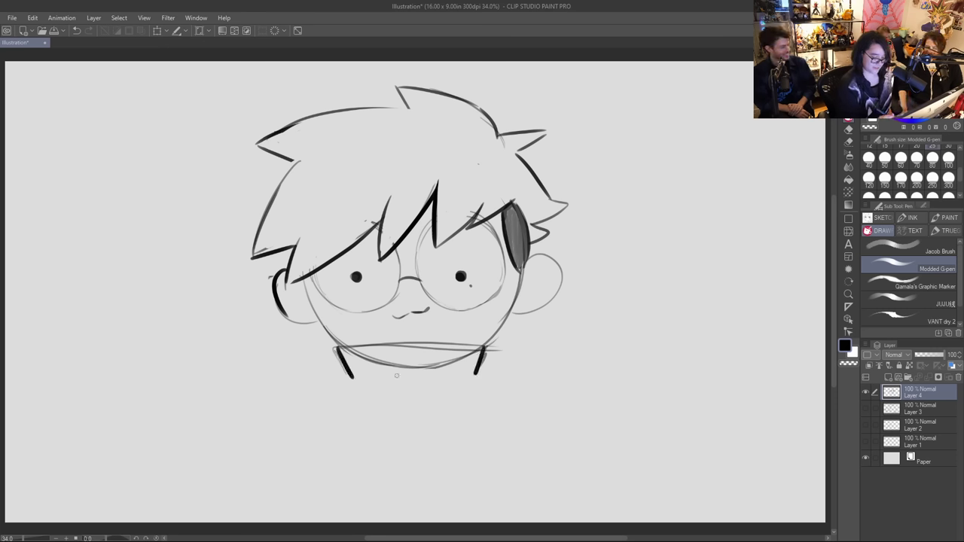
# Step: Draw a longer torso below the collar with two outward-sloping sides and a curved bottom hem
pyautogui.moveTo(355, 383)
pyautogui.mouseDown()
pyautogui.moveTo(314, 478)
pyautogui.moveTo(316, 452)
pyautogui.moveTo(397, 491)
pyautogui.moveTo(482, 461)
pyautogui.mouseUp()
pyautogui.hotkey('ctrl', 'z')
pyautogui.hotkey('ctrl', 'z')
pyautogui.moveTo(416, 493); pyautogui.dragTo(518, 458)
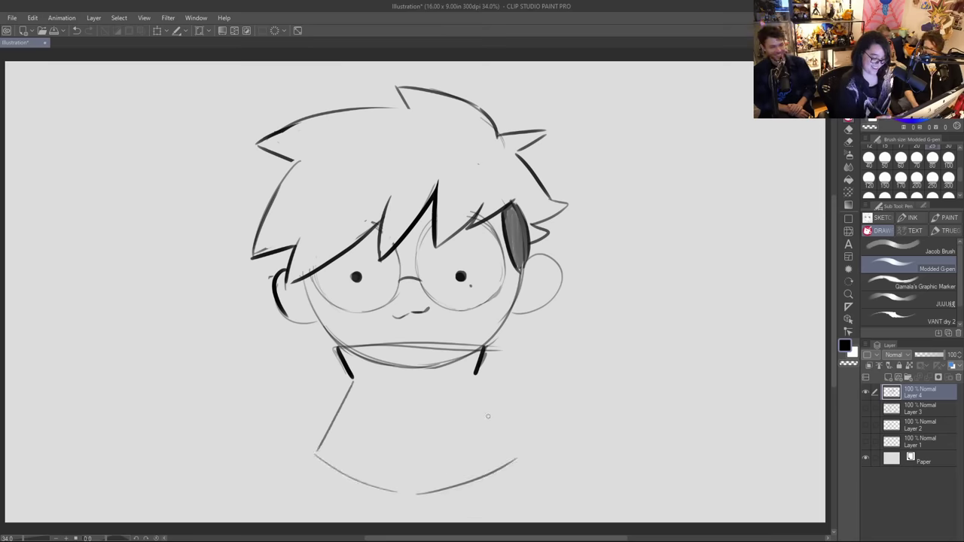
pyautogui.moveTo(473, 381); pyautogui.dragTo(506, 454)
# Step: Lasso-erase the chin curve and extra line below the collar's top edge, and thicken the torso's left side
pyautogui.click(848, 141)
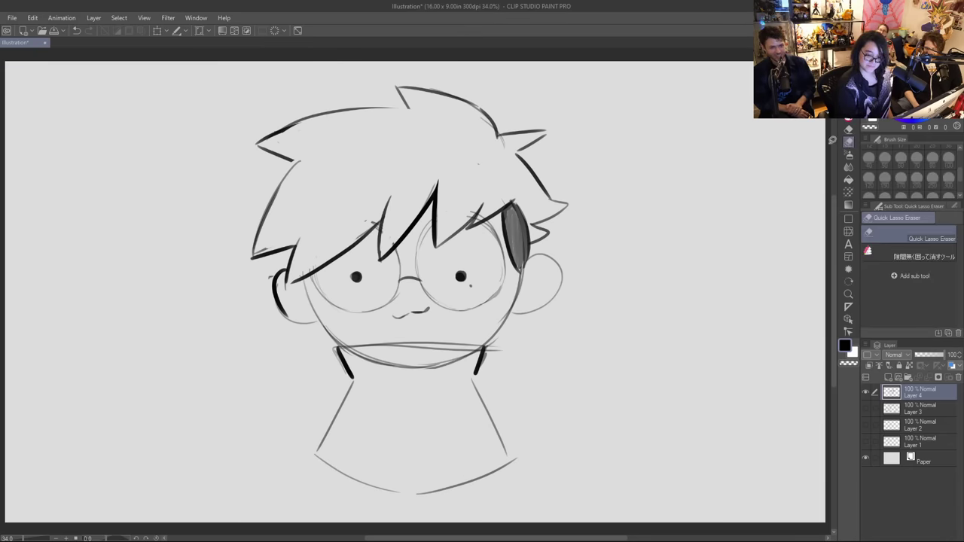
pyautogui.moveTo(343, 351)
pyautogui.mouseDown()
pyautogui.moveTo(428, 427)
pyautogui.moveTo(480, 354)
pyautogui.moveTo(476, 343)
pyautogui.moveTo(345, 346)
pyautogui.mouseUp()
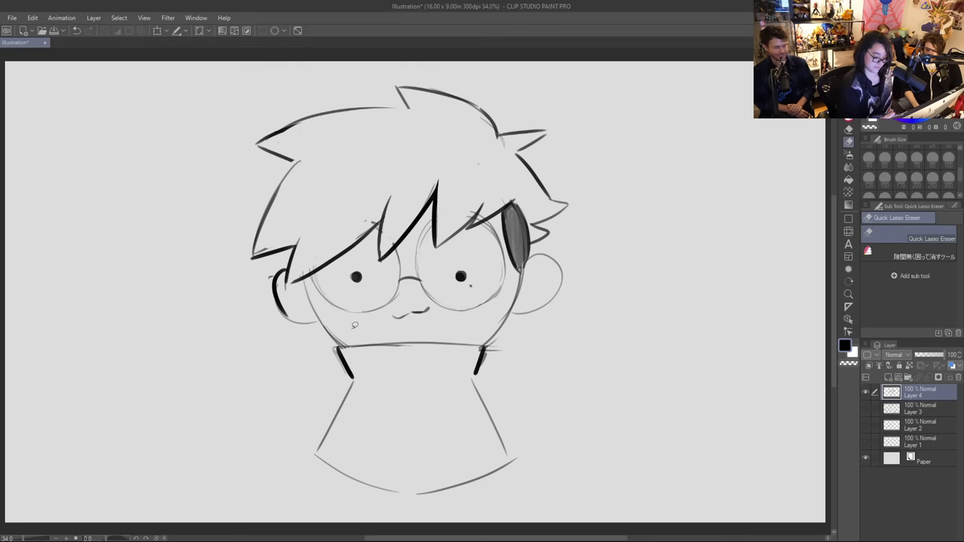
pyautogui.moveTo(411, 345)
pyautogui.mouseDown()
pyautogui.moveTo(342, 347)
pyautogui.moveTo(313, 451)
pyautogui.mouseUp()
pyautogui.click(847, 122)
pyautogui.moveTo(345, 347); pyautogui.dragTo(464, 343)
pyautogui.hotkey('ctrl', 'z')
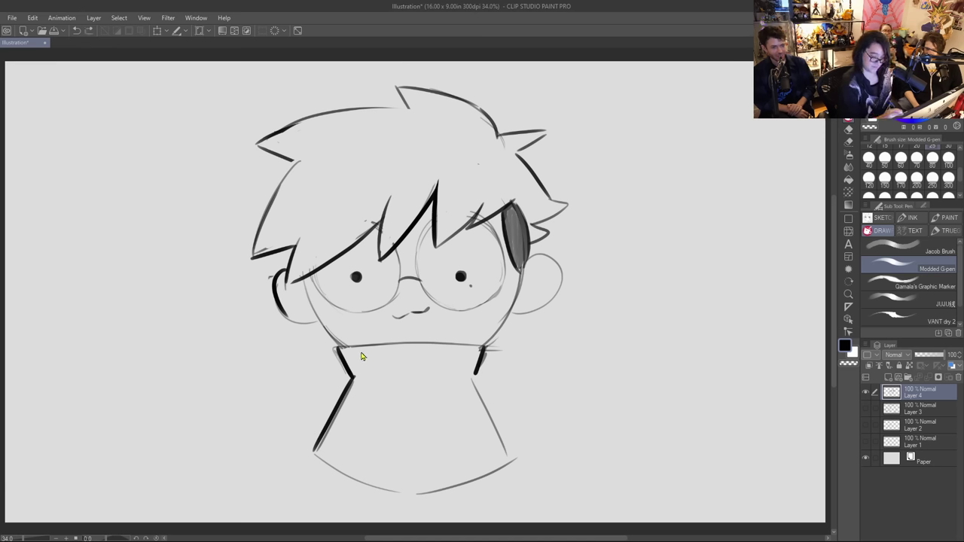
# Step: Thicken the torso's right side and draw a small round button in the middle below the collar
pyautogui.moveTo(337, 348)
pyautogui.mouseDown()
pyautogui.moveTo(486, 348)
pyautogui.moveTo(489, 399)
pyautogui.moveTo(512, 452)
pyautogui.mouseUp()
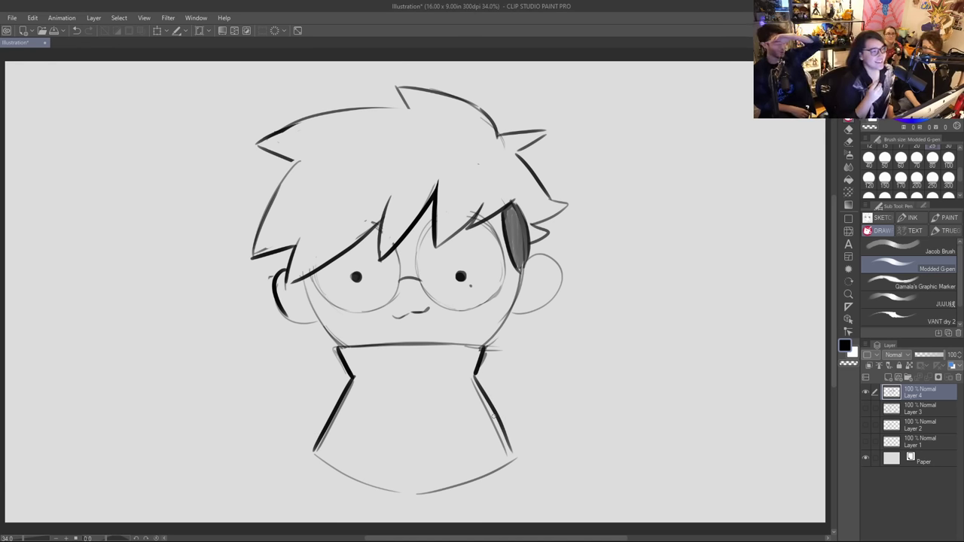
pyautogui.moveTo(410, 369)
pyautogui.mouseDown()
pyautogui.moveTo(404, 377)
pyautogui.moveTo(417, 375)
pyautogui.mouseUp()
# Step: Strengthen the torso's curved hem and draw two small shaded rounded feet below it
pyautogui.moveTo(366, 486); pyautogui.dragTo(379, 488)
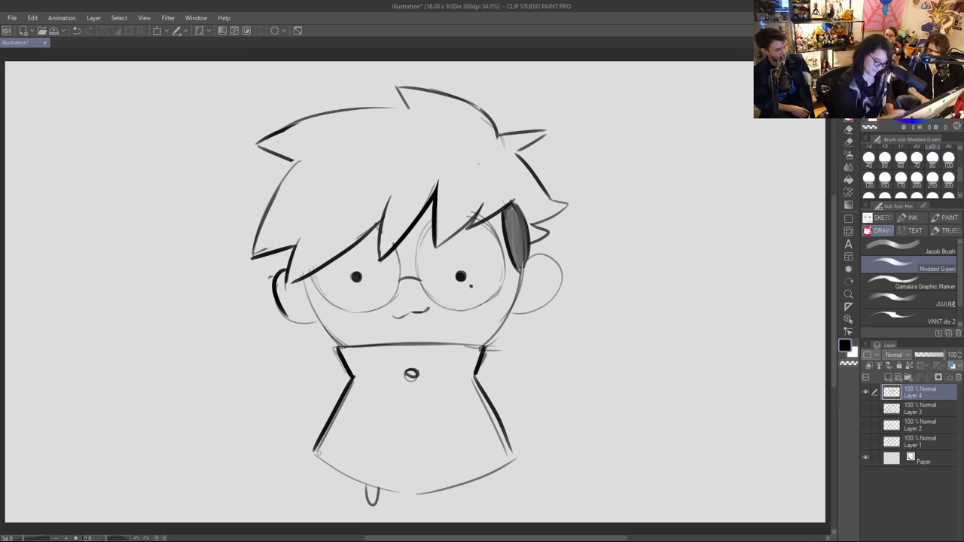
pyautogui.moveTo(318, 452)
pyautogui.mouseDown()
pyautogui.moveTo(417, 495)
pyautogui.moveTo(515, 457)
pyautogui.mouseUp()
pyautogui.moveTo(363, 485)
pyautogui.mouseDown()
pyautogui.moveTo(373, 509)
pyautogui.moveTo(382, 486)
pyautogui.moveTo(367, 502)
pyautogui.moveTo(378, 496)
pyautogui.mouseUp()
pyautogui.moveTo(452, 487)
pyautogui.mouseDown()
pyautogui.moveTo(470, 481)
pyautogui.moveTo(452, 503)
pyautogui.moveTo(466, 475)
pyautogui.mouseUp()
pyautogui.hotkey('ctrl', 'z')
pyautogui.hotkey('ctrl', 'z')
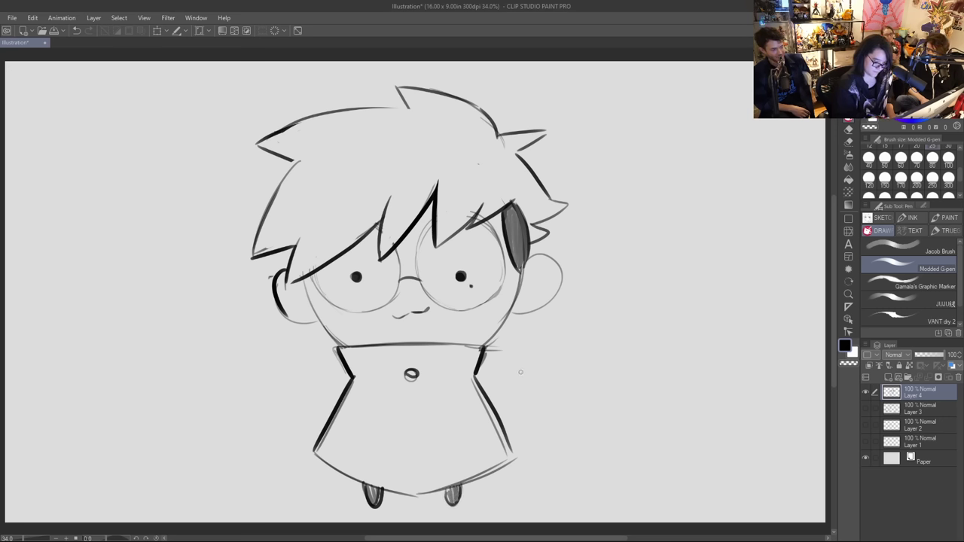
pyautogui.hotkey('ctrl', 'z')
pyautogui.hotkey('ctrl', 'z')
pyautogui.hotkey('ctrl', 'z')
pyautogui.hotkey('ctrl', 'z')
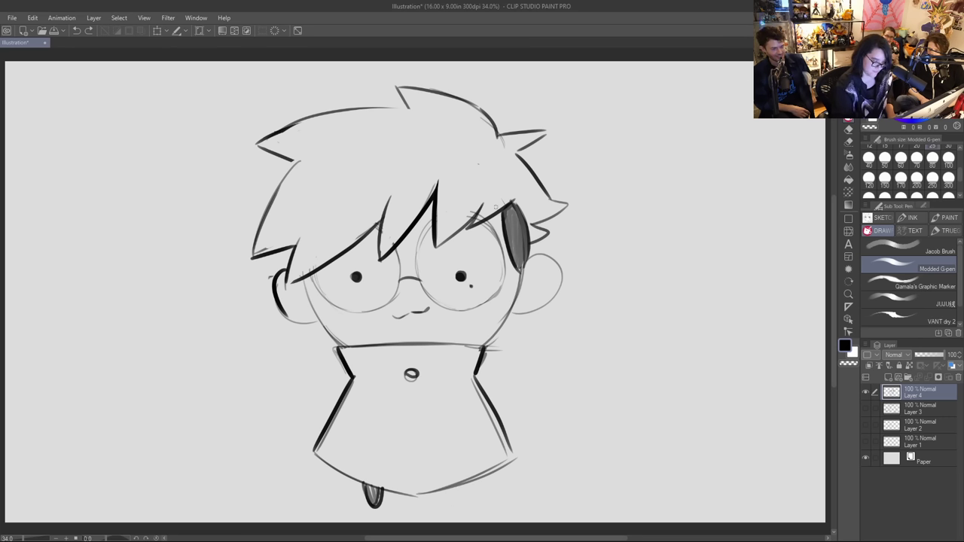
pyautogui.click(88, 30)
pyautogui.click(88, 30)
pyautogui.click(88, 30)
pyautogui.click(88, 31)
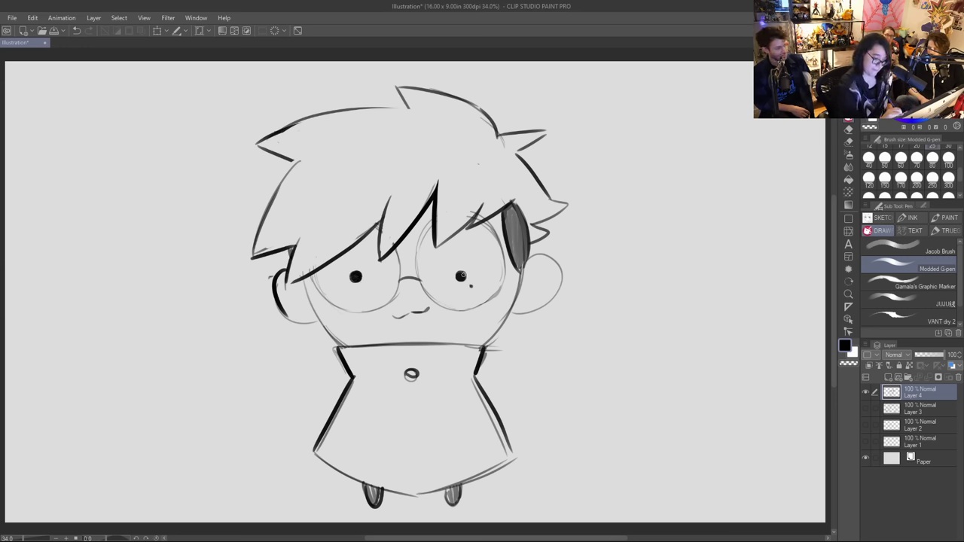
# Step: Darken the pupils, redraw the upper-left hair spike with a bolder stroke, and add a short curve beside the torso's left side
pyautogui.moveTo(461, 275); pyautogui.dragTo(461, 277)
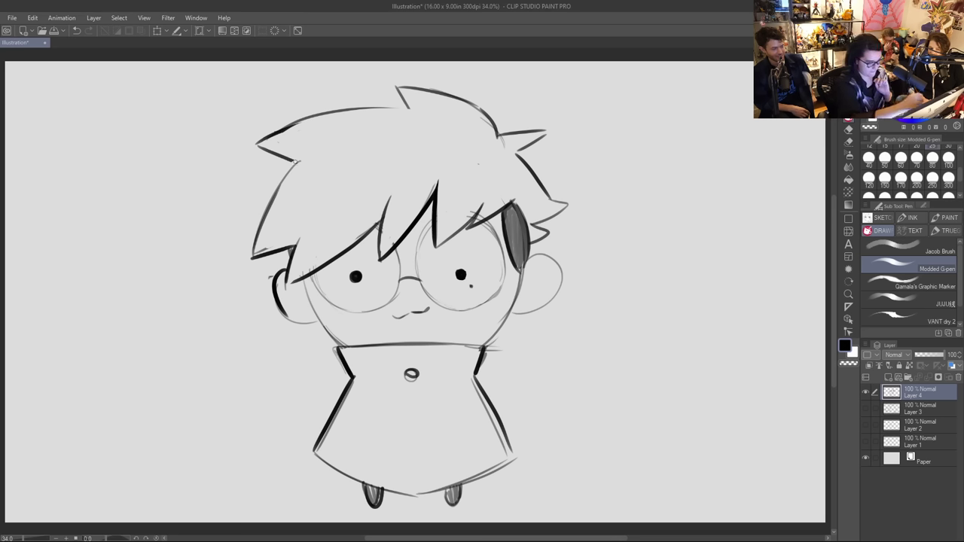
pyautogui.moveTo(296, 160)
pyautogui.mouseDown()
pyautogui.moveTo(267, 141)
pyautogui.moveTo(292, 158)
pyautogui.mouseUp()
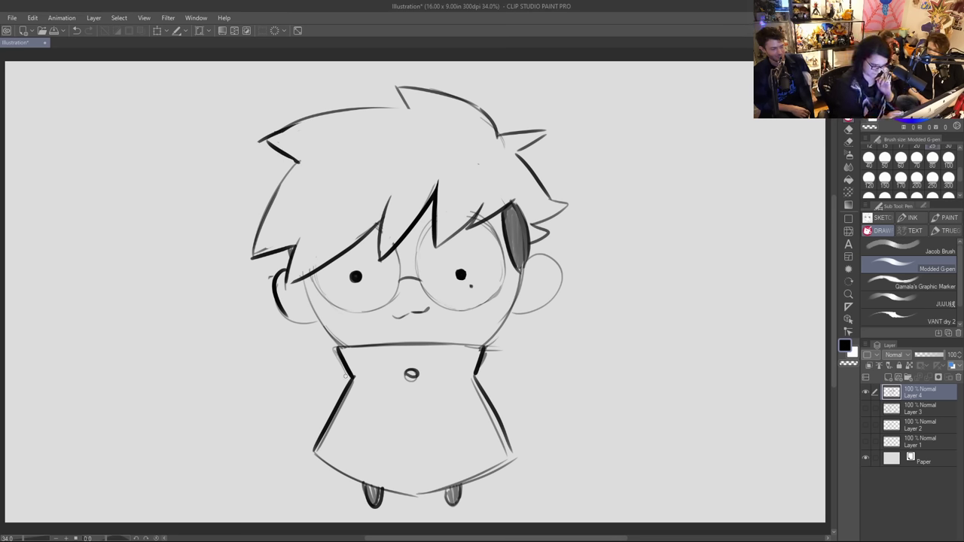
pyautogui.moveTo(327, 381); pyautogui.dragTo(323, 404)
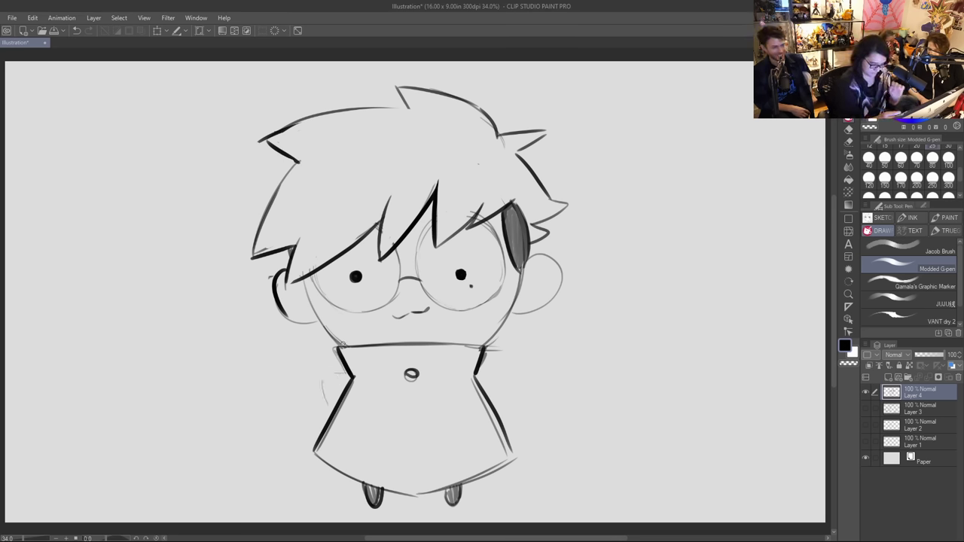
pyautogui.moveTo(154, 406); pyautogui.dragTo(230, 312)
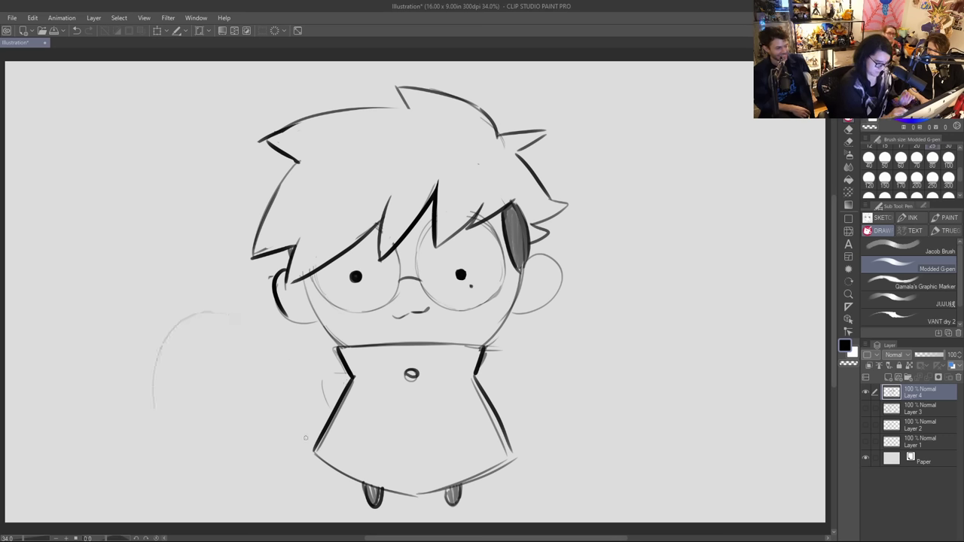
pyautogui.moveTo(307, 446); pyautogui.dragTo(271, 473)
pyautogui.hotkey('ctrl', 'z')
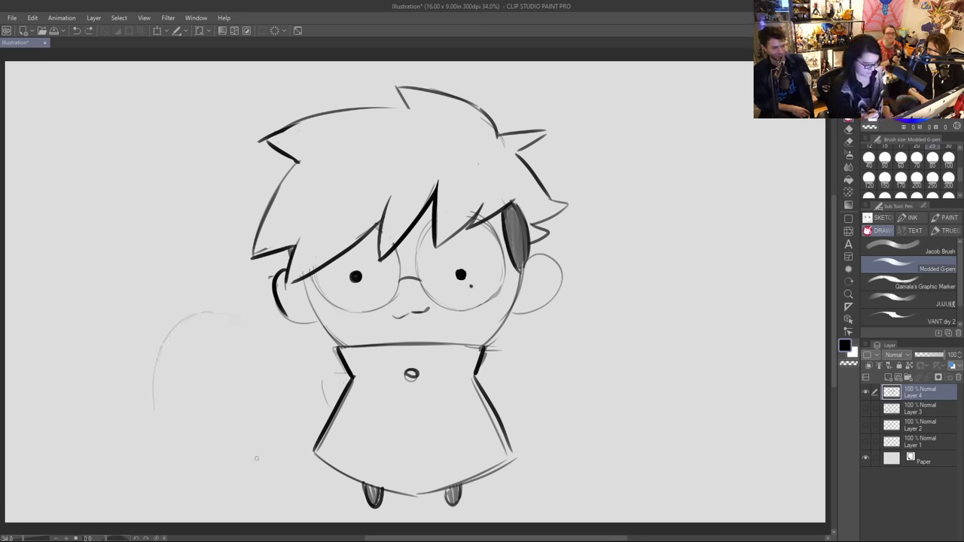
pyautogui.hotkey('ctrl', 'z')
pyautogui.moveTo(230, 433)
pyautogui.mouseDown()
pyautogui.moveTo(274, 336)
pyautogui.moveTo(274, 463)
pyautogui.moveTo(194, 354)
pyautogui.moveTo(323, 386)
pyautogui.moveTo(336, 420)
pyautogui.mouseUp()
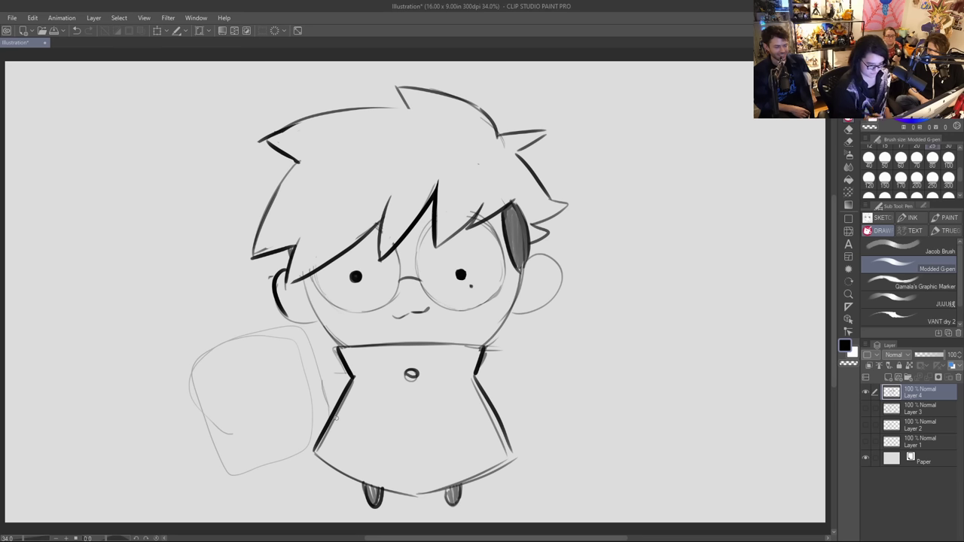
pyautogui.moveTo(226, 352); pyautogui.dragTo(194, 233)
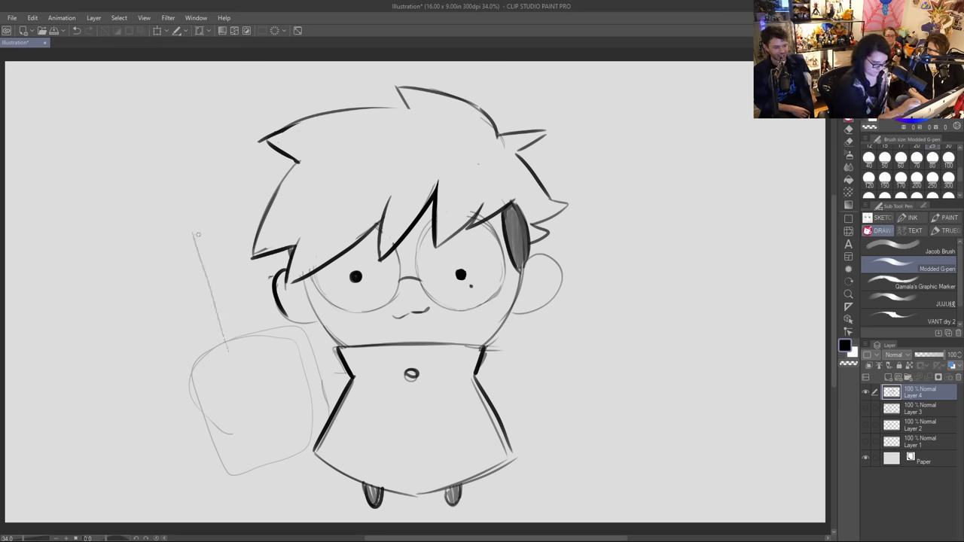
pyautogui.moveTo(196, 197)
pyautogui.mouseDown()
pyautogui.moveTo(217, 196)
pyautogui.moveTo(256, 331)
pyautogui.mouseUp()
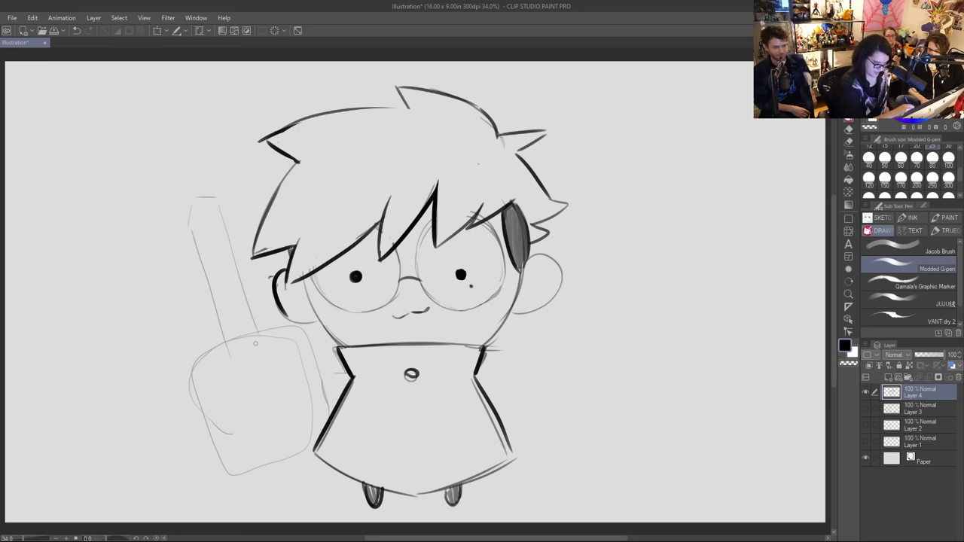
pyautogui.moveTo(184, 229)
pyautogui.mouseDown()
pyautogui.moveTo(219, 328)
pyautogui.moveTo(174, 230)
pyautogui.mouseUp()
pyautogui.hotkey('ctrl', 'z')
pyautogui.hotkey('ctrl', 'z')
pyautogui.hotkey('ctrl', 'z')
pyautogui.hotkey('ctrl', 'z')
pyautogui.hotkey('ctrl', 'z')
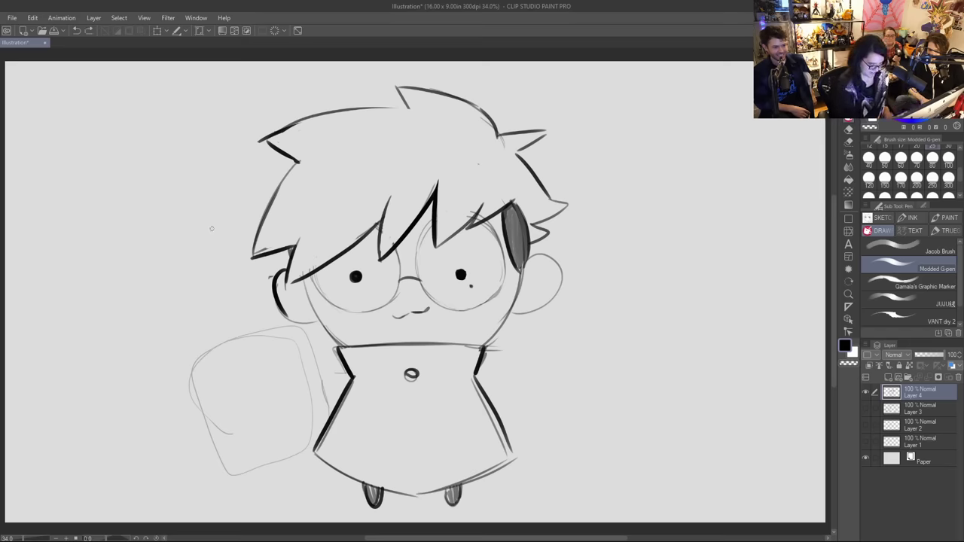
pyautogui.hotkey('ctrl', 'z')
pyautogui.hotkey('ctrl', 'z')
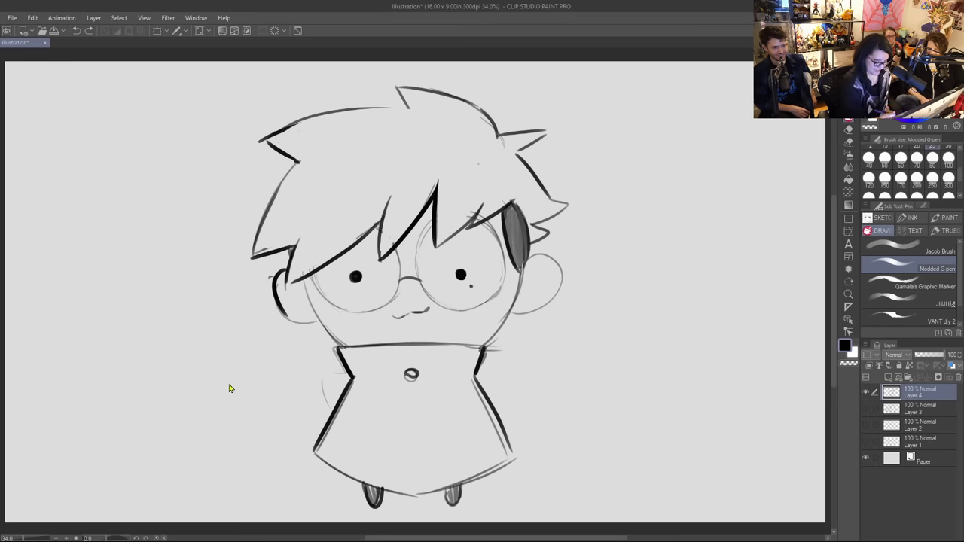
pyautogui.moveTo(205, 437)
pyautogui.mouseDown()
pyautogui.moveTo(264, 337)
pyautogui.moveTo(170, 401)
pyautogui.moveTo(142, 406)
pyautogui.mouseUp()
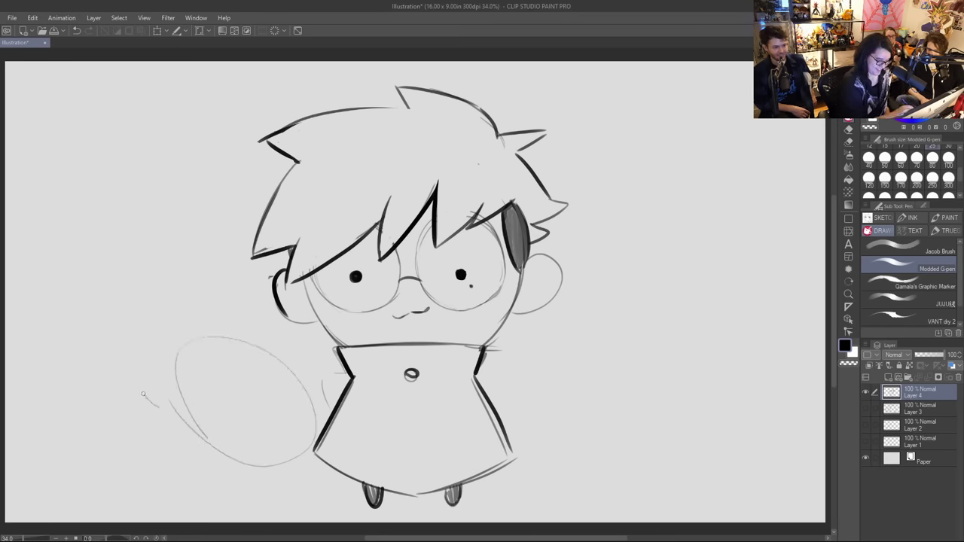
pyautogui.moveTo(148, 275)
pyautogui.mouseDown()
pyautogui.moveTo(172, 366)
pyautogui.moveTo(164, 395)
pyautogui.mouseUp()
pyautogui.moveTo(181, 335)
pyautogui.mouseDown()
pyautogui.moveTo(203, 441)
pyautogui.moveTo(186, 396)
pyautogui.moveTo(255, 468)
pyautogui.mouseUp()
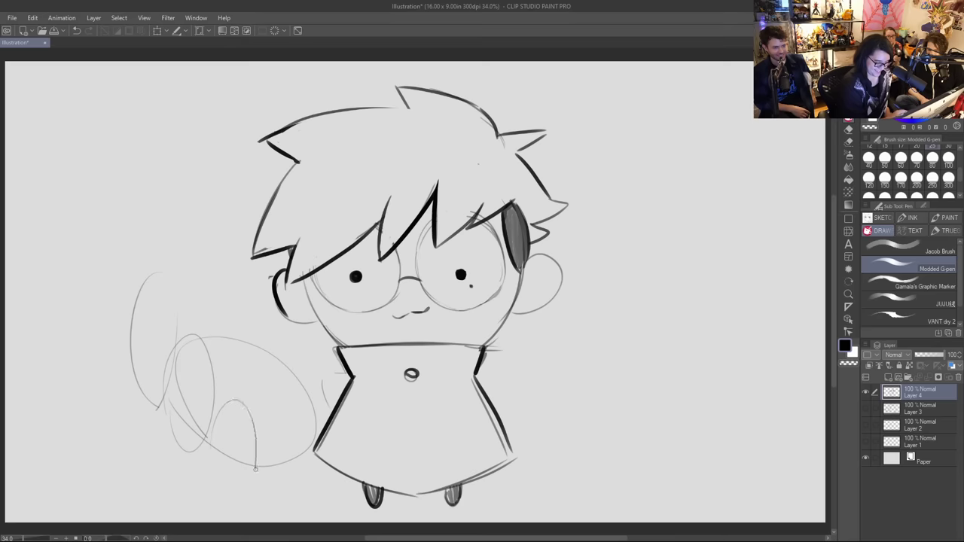
pyautogui.moveTo(498, 415)
pyautogui.mouseDown()
pyautogui.moveTo(573, 324)
pyautogui.moveTo(652, 401)
pyautogui.mouseUp()
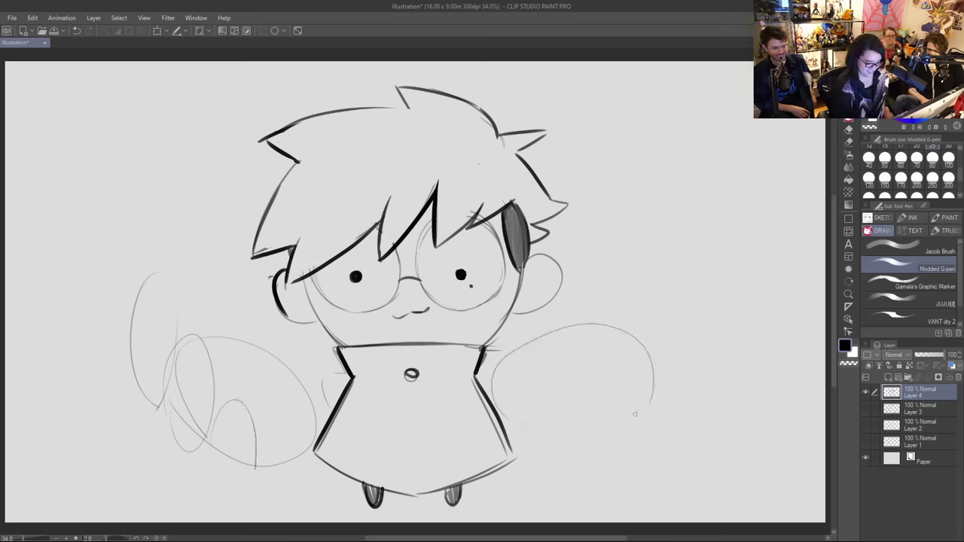
pyautogui.hotkey('ctrl', 'z')
pyautogui.hotkey('ctrl', 'z')
pyautogui.hotkey('ctrl', 'z')
pyautogui.hotkey('ctrl', 'z')
pyautogui.hotkey('ctrl', 'z')
pyautogui.hotkey('ctrl', 'z')
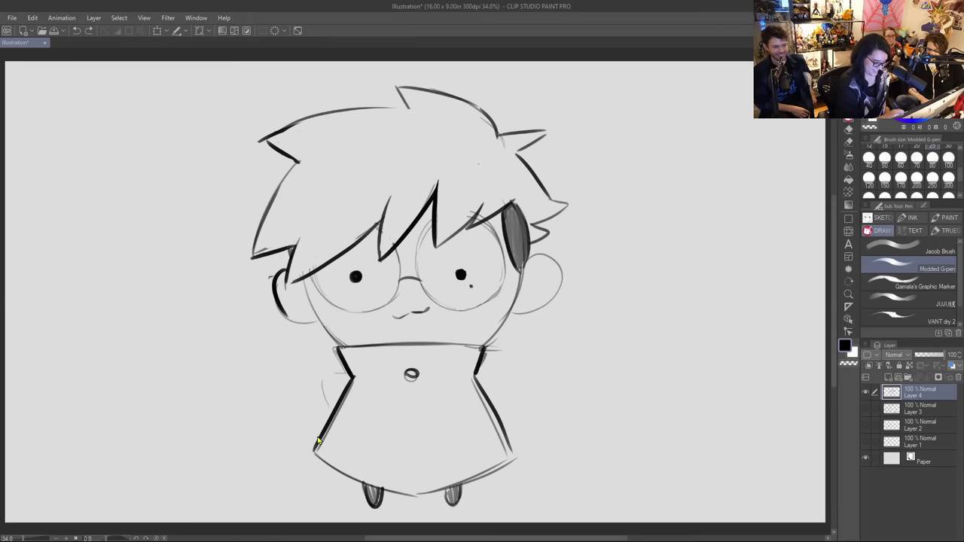
# Step: Sketch a large oval hand overlapping the torso's left side, with inner knuckle curves and two fingers extending outward
pyautogui.moveTo(304, 473)
pyautogui.mouseDown()
pyautogui.moveTo(269, 457)
pyautogui.moveTo(379, 440)
pyautogui.moveTo(292, 461)
pyautogui.mouseUp()
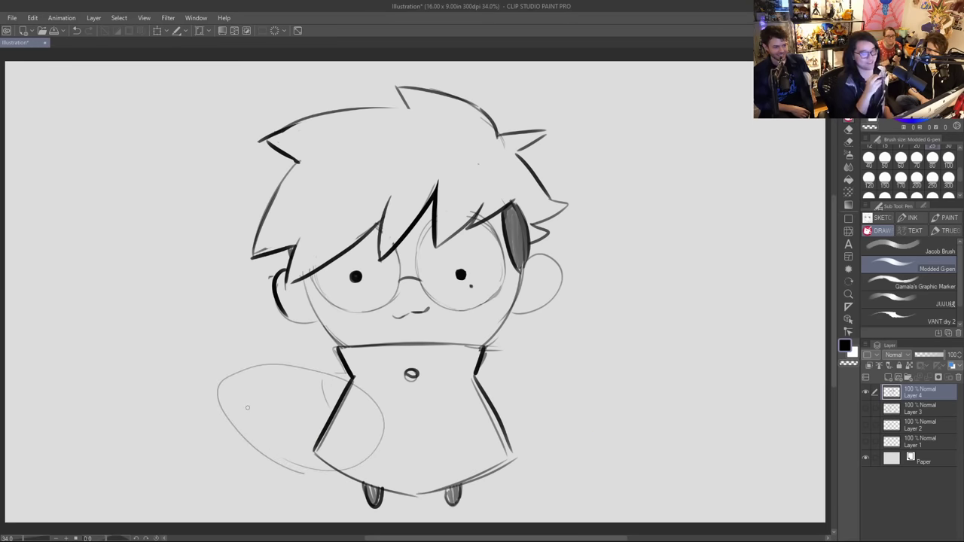
pyautogui.moveTo(314, 375); pyautogui.dragTo(305, 420)
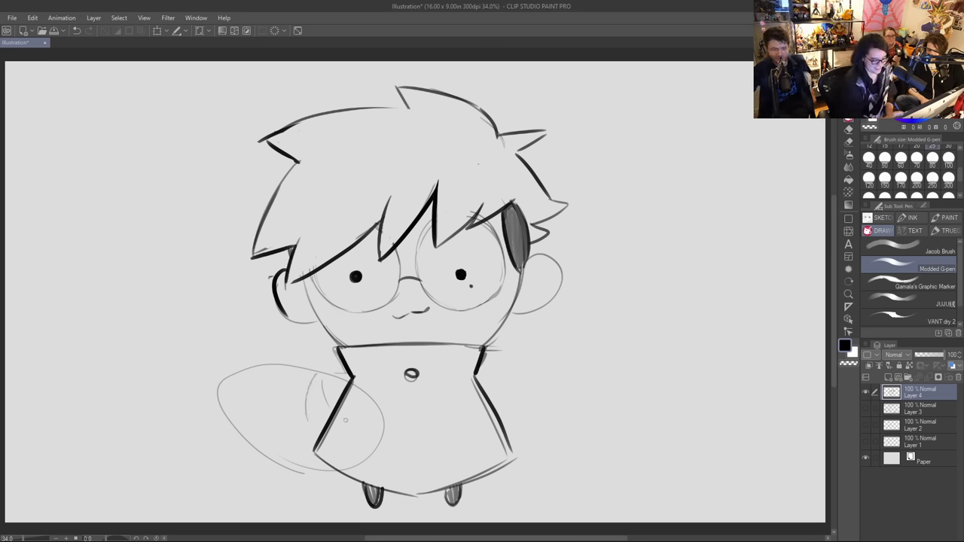
pyautogui.moveTo(360, 381); pyautogui.dragTo(390, 399)
pyautogui.moveTo(419, 439); pyautogui.dragTo(431, 457)
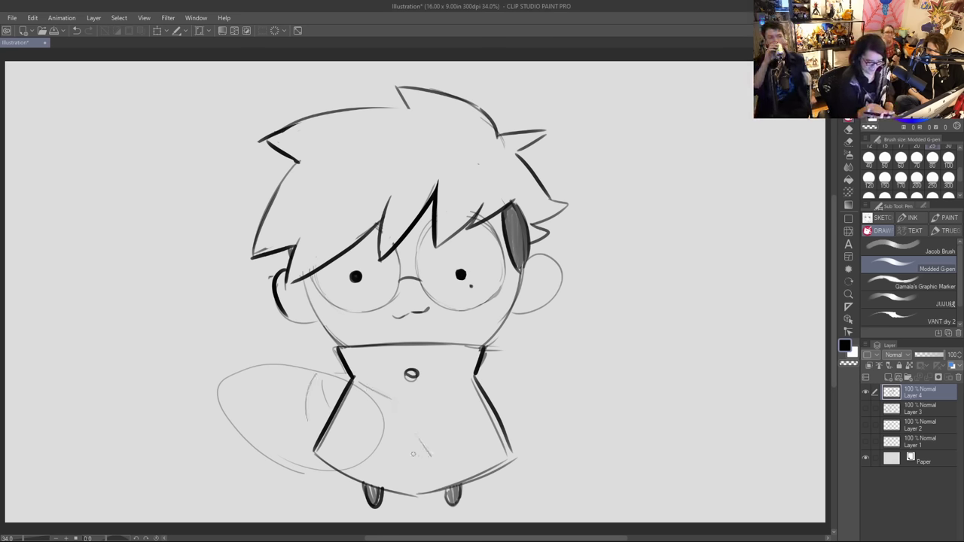
pyautogui.hotkey('ctrl', 'z')
pyautogui.hotkey('ctrl', 'z')
pyautogui.moveTo(323, 377); pyautogui.dragTo(276, 417)
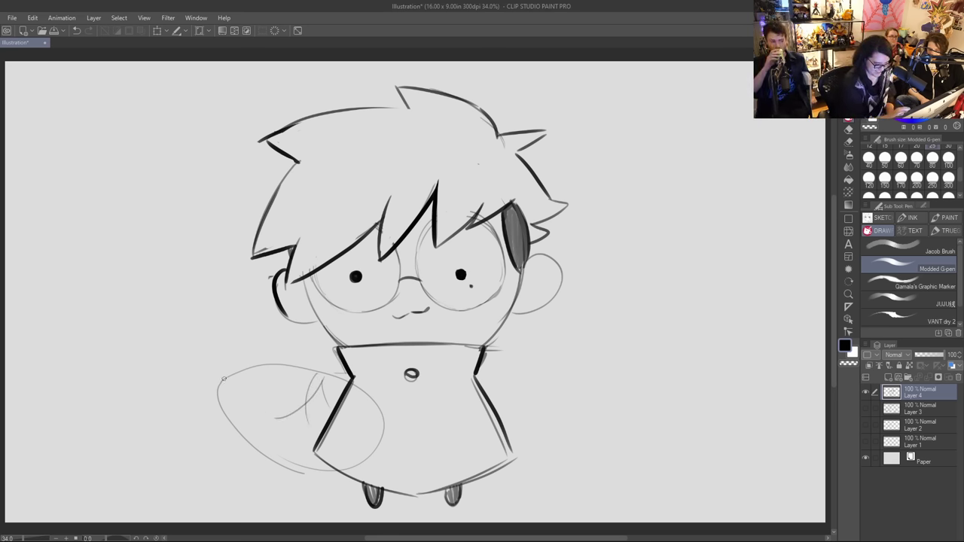
pyautogui.moveTo(234, 369)
pyautogui.mouseDown()
pyautogui.moveTo(169, 381)
pyautogui.moveTo(166, 414)
pyautogui.moveTo(227, 399)
pyautogui.moveTo(175, 446)
pyautogui.moveTo(160, 495)
pyautogui.moveTo(190, 486)
pyautogui.mouseUp()
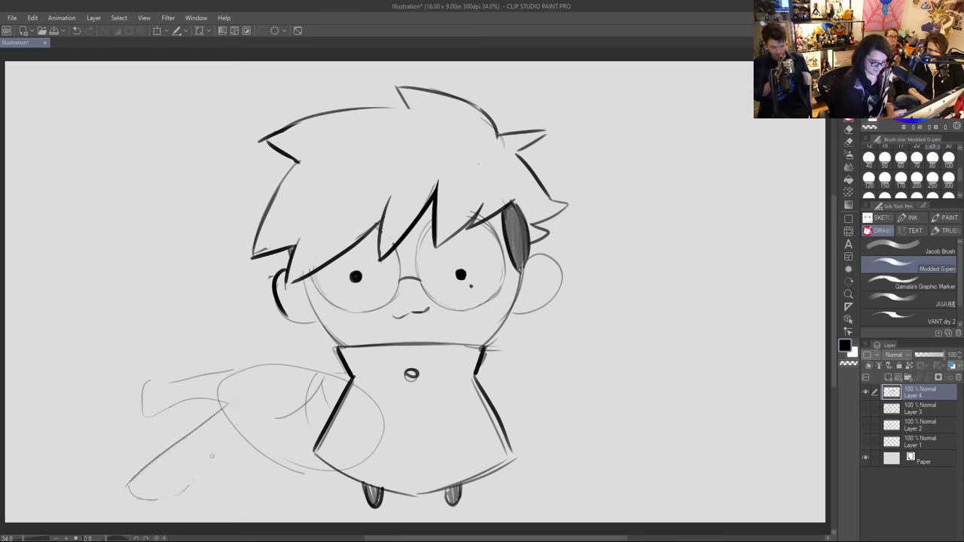
# Step: Scale the whole drawing down slightly and shift it to leave room below the feet
pyautogui.click(157, 31)
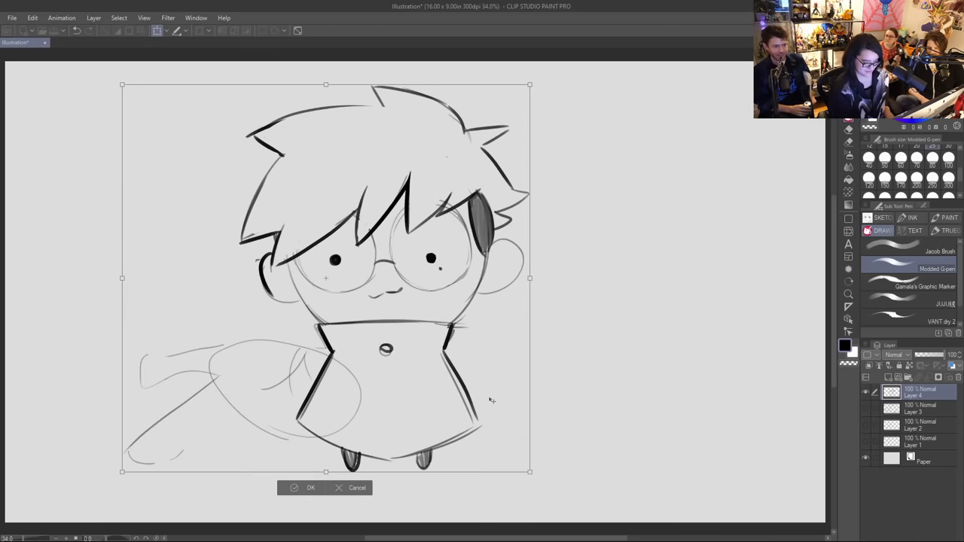
pyautogui.moveTo(545, 469); pyautogui.dragTo(364, 462)
pyautogui.click(339, 487)
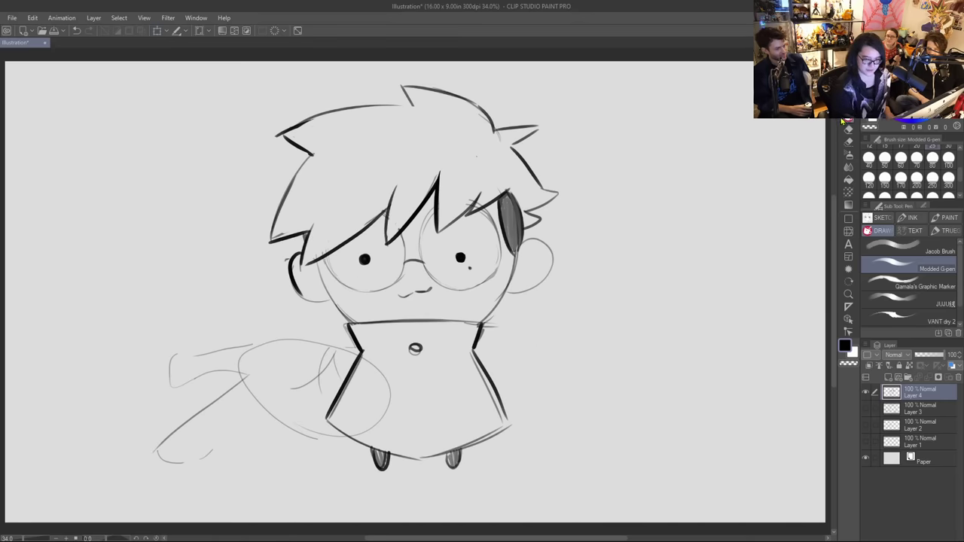
# Step: Enlarge the hand with a new upper outline, a wider lower palm curve and longer fingers reaching toward the canvas's lower edge
pyautogui.moveTo(328, 350)
pyautogui.mouseDown()
pyautogui.moveTo(289, 328)
pyautogui.moveTo(183, 344)
pyautogui.moveTo(226, 375)
pyautogui.moveTo(247, 373)
pyautogui.mouseUp()
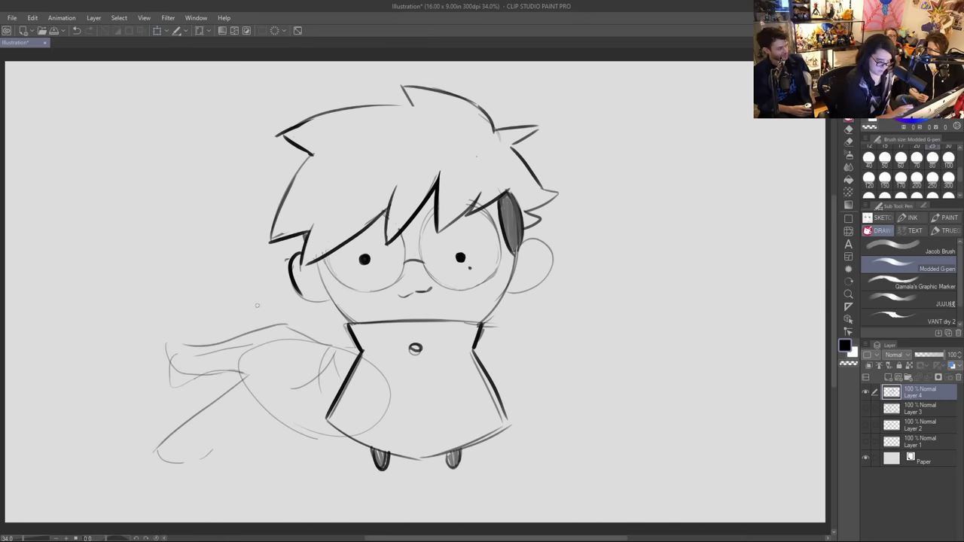
pyautogui.moveTo(215, 402)
pyautogui.mouseDown()
pyautogui.moveTo(344, 456)
pyautogui.moveTo(372, 451)
pyautogui.moveTo(375, 417)
pyautogui.mouseUp()
pyautogui.moveTo(387, 375); pyautogui.dragTo(372, 416)
pyautogui.moveTo(246, 374)
pyautogui.mouseDown()
pyautogui.moveTo(199, 404)
pyautogui.moveTo(113, 488)
pyautogui.moveTo(133, 493)
pyautogui.mouseUp()
pyautogui.moveTo(143, 489)
pyautogui.mouseDown()
pyautogui.moveTo(247, 407)
pyautogui.moveTo(197, 520)
pyautogui.mouseUp()
pyautogui.moveTo(287, 423); pyautogui.dragTo(241, 521)
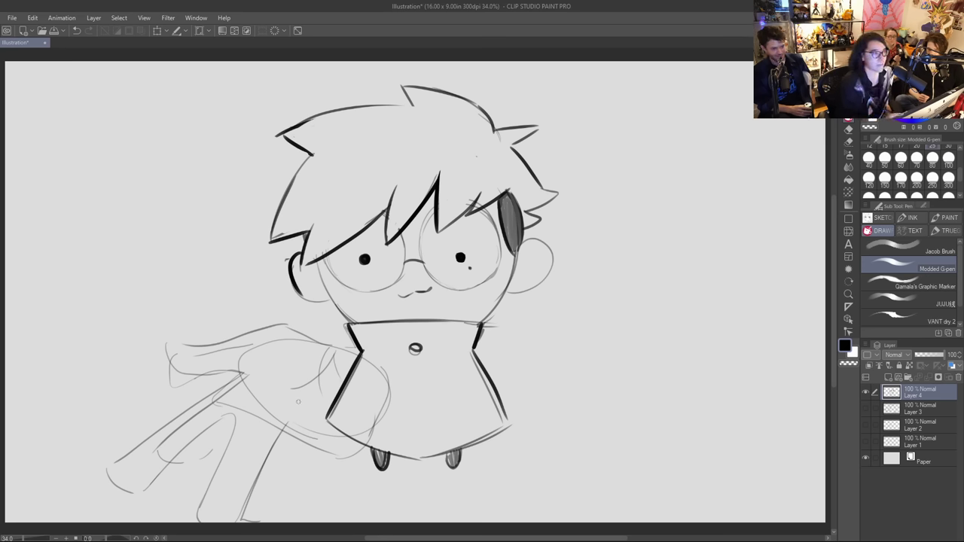
# Step: Add the remaining long finger lines below the palm and a darker curve marking the hand's edge over the torso
pyautogui.moveTo(230, 412); pyautogui.dragTo(181, 514)
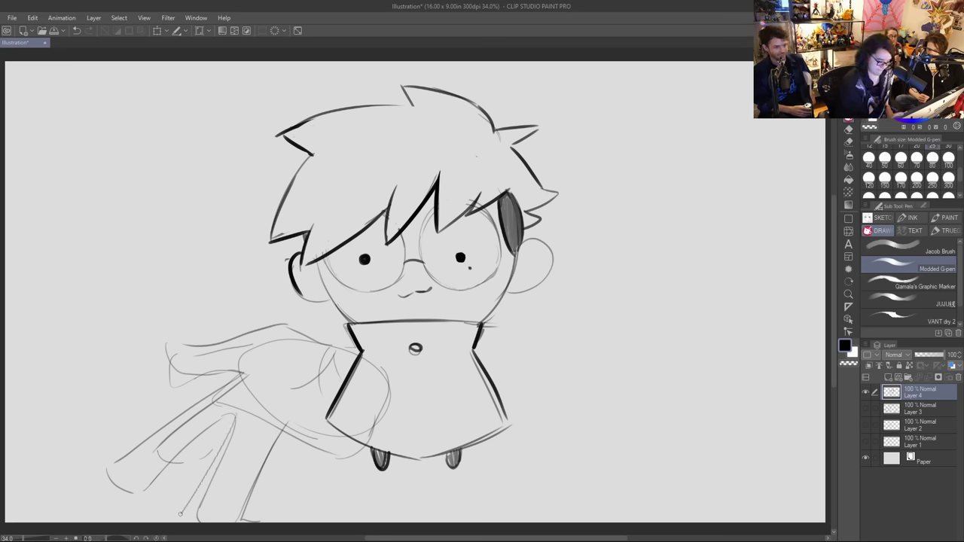
pyautogui.moveTo(225, 443)
pyautogui.mouseDown()
pyautogui.moveTo(256, 416)
pyautogui.moveTo(264, 437)
pyautogui.moveTo(283, 417)
pyautogui.moveTo(304, 442)
pyautogui.moveTo(274, 461)
pyautogui.moveTo(264, 430)
pyautogui.moveTo(233, 520)
pyautogui.mouseUp()
pyautogui.moveTo(300, 452); pyautogui.dragTo(299, 521)
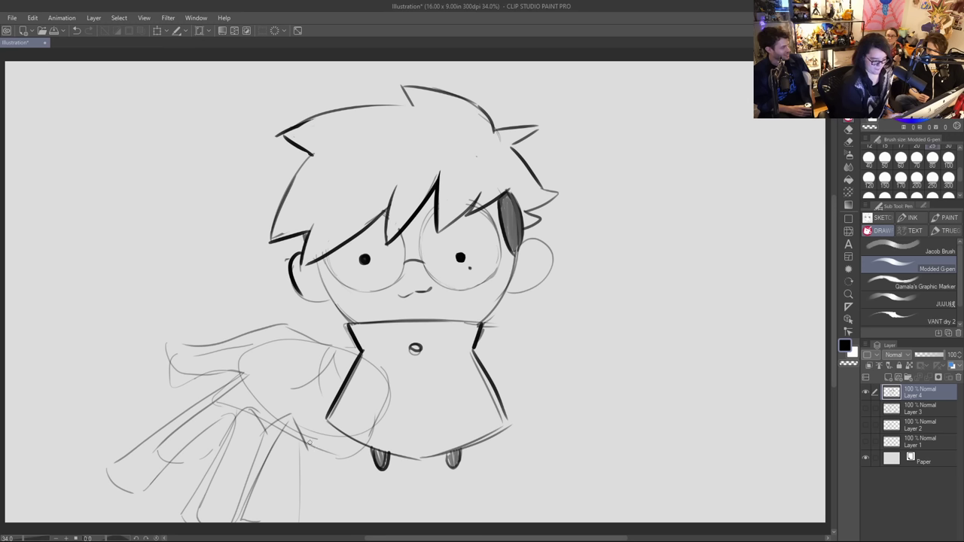
pyautogui.moveTo(313, 449)
pyautogui.mouseDown()
pyautogui.moveTo(330, 515)
pyautogui.moveTo(316, 444)
pyautogui.moveTo(331, 424)
pyautogui.moveTo(351, 442)
pyautogui.moveTo(374, 515)
pyautogui.mouseUp()
pyautogui.moveTo(369, 365)
pyautogui.mouseDown()
pyautogui.moveTo(367, 439)
pyautogui.moveTo(353, 451)
pyautogui.moveTo(370, 360)
pyautogui.mouseUp()
pyautogui.hotkey('ctrl', 'z')
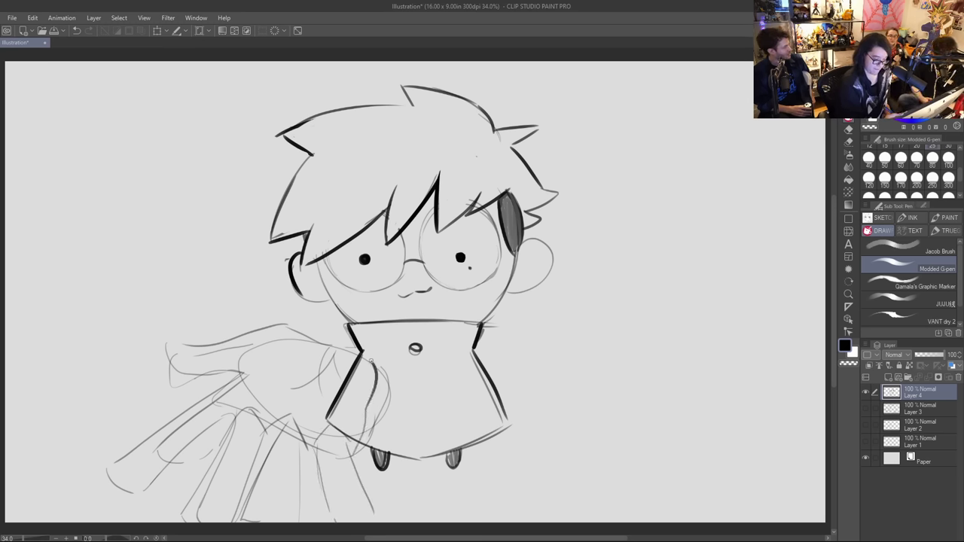
# Step: Lasso-erase the torso's left side and hem inside the hand, along with the hand's inner knuckle curves and old upper outline
pyautogui.press('e')
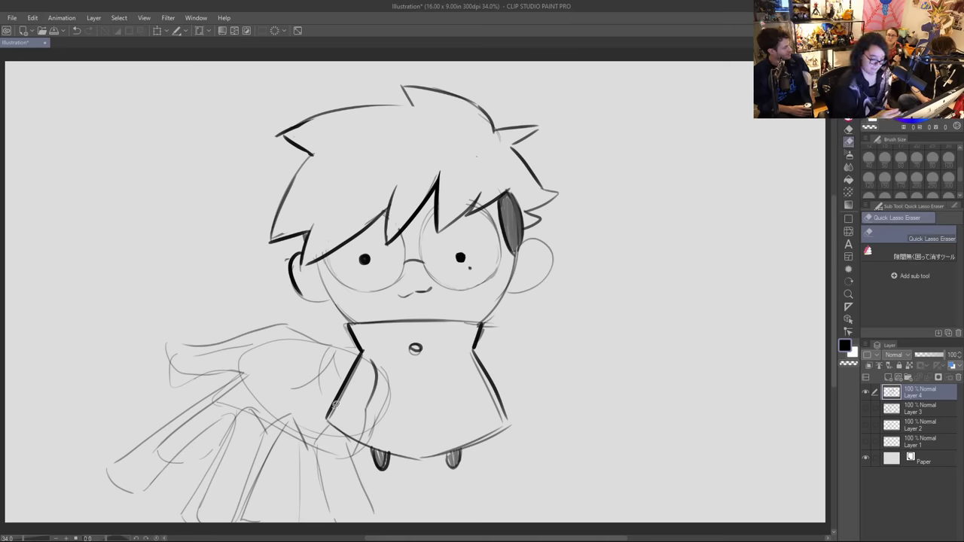
pyautogui.moveTo(354, 434)
pyautogui.mouseDown()
pyautogui.moveTo(325, 446)
pyautogui.moveTo(350, 356)
pyautogui.moveTo(369, 366)
pyautogui.mouseUp()
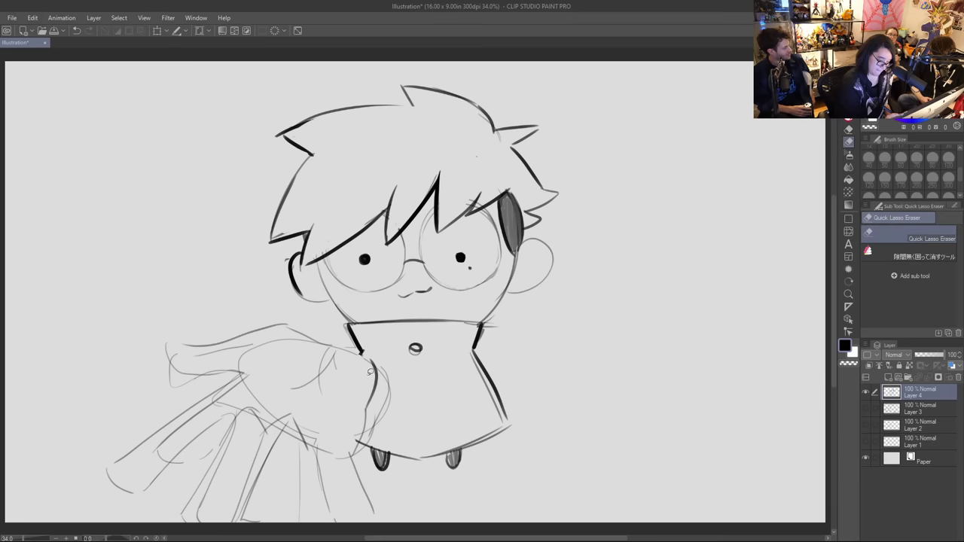
pyautogui.moveTo(345, 403)
pyautogui.mouseDown()
pyautogui.moveTo(292, 396)
pyautogui.moveTo(338, 349)
pyautogui.mouseUp()
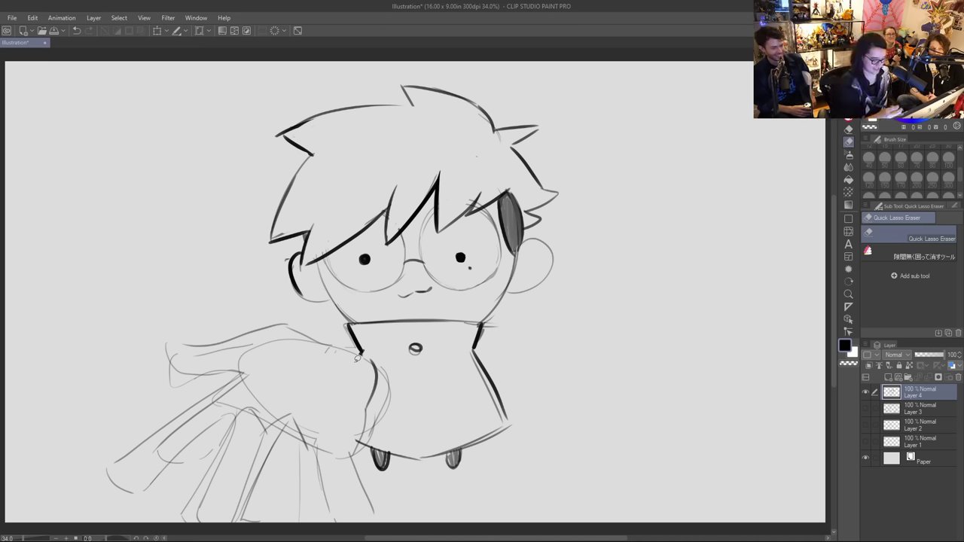
pyautogui.moveTo(260, 369)
pyautogui.mouseDown()
pyautogui.moveTo(193, 351)
pyautogui.moveTo(272, 334)
pyautogui.moveTo(311, 341)
pyautogui.mouseUp()
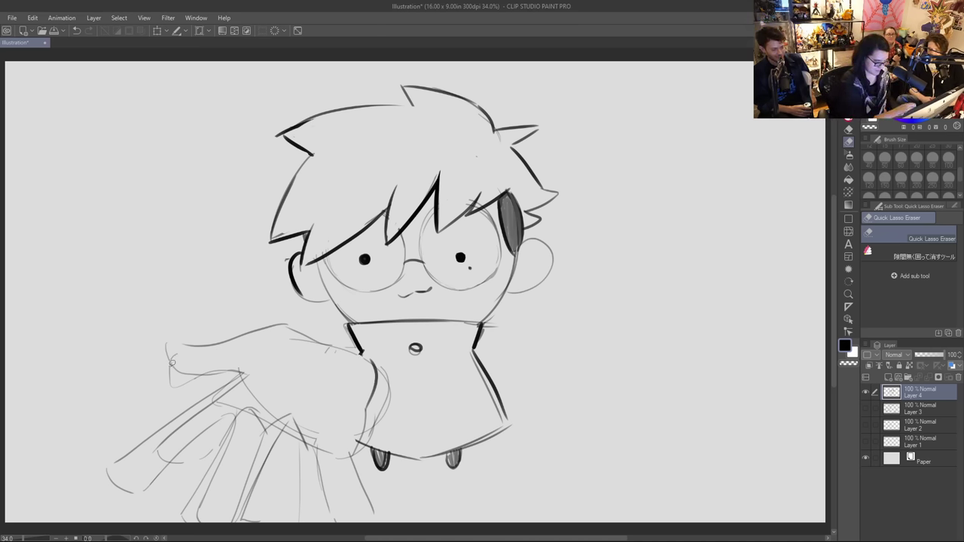
# Step: Lasso-erase the stray thumb-tip marks and overlapping lines at the index finger's base, and redraw the index finger's upper edge and first knuckles
pyautogui.moveTo(172, 363); pyautogui.dragTo(161, 366)
pyautogui.moveTo(233, 418)
pyautogui.mouseDown()
pyautogui.moveTo(179, 479)
pyautogui.moveTo(228, 413)
pyautogui.moveTo(181, 412)
pyautogui.moveTo(256, 391)
pyautogui.mouseUp()
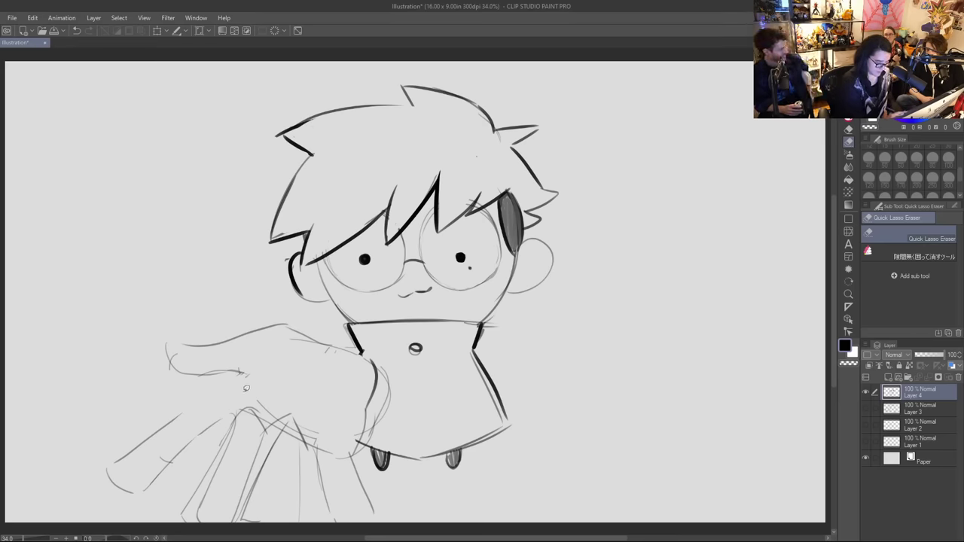
pyautogui.click(845, 140)
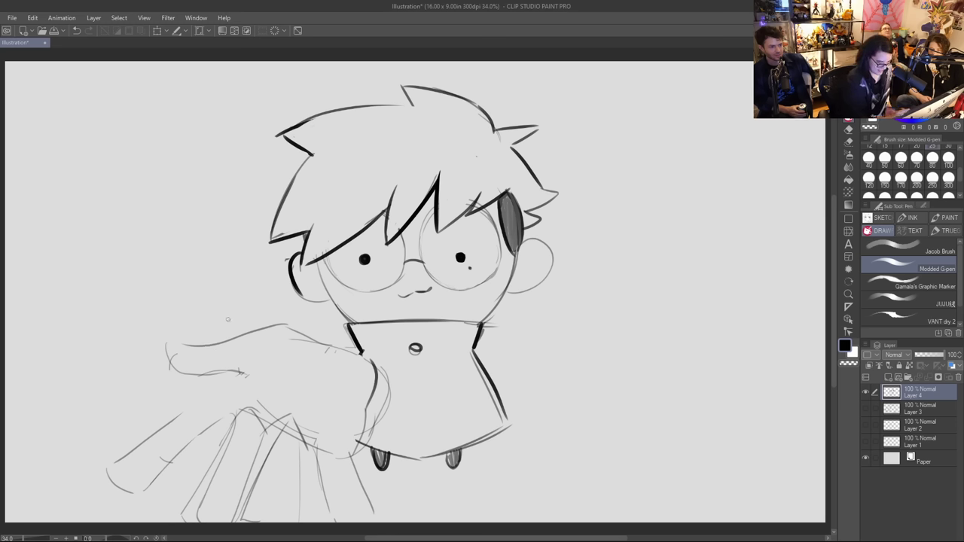
pyautogui.moveTo(224, 373); pyautogui.dragTo(162, 424)
pyautogui.moveTo(221, 380)
pyautogui.mouseDown()
pyautogui.moveTo(181, 415)
pyautogui.moveTo(232, 370)
pyautogui.moveTo(249, 403)
pyautogui.moveTo(268, 392)
pyautogui.moveTo(277, 422)
pyautogui.mouseUp()
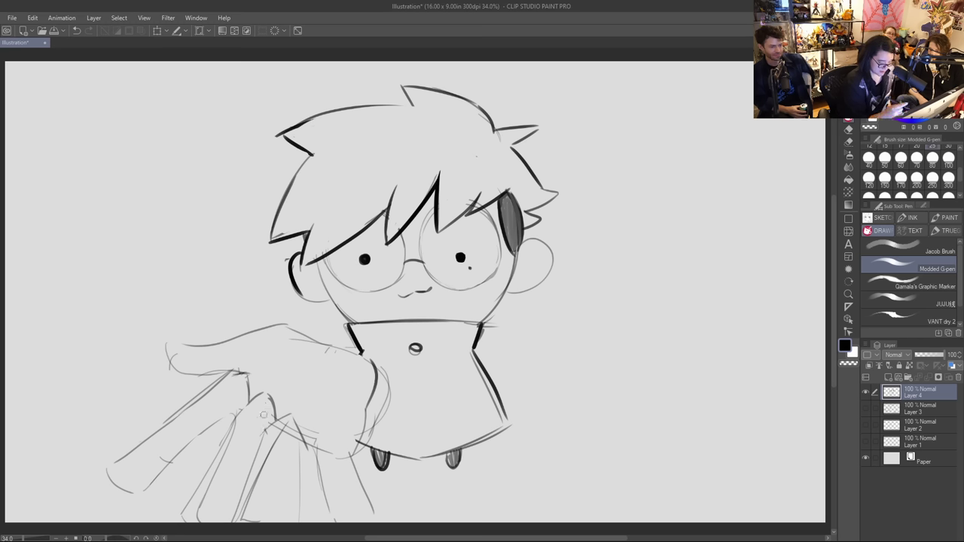
# Step: Sketch the index finger's rounded tip and lower edge, with curved joint arcs inside the index, middle and ring fingers
pyautogui.moveTo(119, 458)
pyautogui.mouseDown()
pyautogui.moveTo(170, 429)
pyautogui.moveTo(180, 455)
pyautogui.mouseUp()
pyautogui.moveTo(115, 459)
pyautogui.mouseDown()
pyautogui.moveTo(150, 481)
pyautogui.moveTo(213, 396)
pyautogui.moveTo(189, 451)
pyautogui.moveTo(241, 394)
pyautogui.moveTo(178, 415)
pyautogui.moveTo(218, 398)
pyautogui.moveTo(221, 416)
pyautogui.moveTo(210, 397)
pyautogui.moveTo(240, 411)
pyautogui.mouseUp()
pyautogui.moveTo(201, 492)
pyautogui.mouseDown()
pyautogui.moveTo(249, 471)
pyautogui.moveTo(255, 483)
pyautogui.moveTo(267, 476)
pyautogui.moveTo(300, 496)
pyautogui.mouseUp()
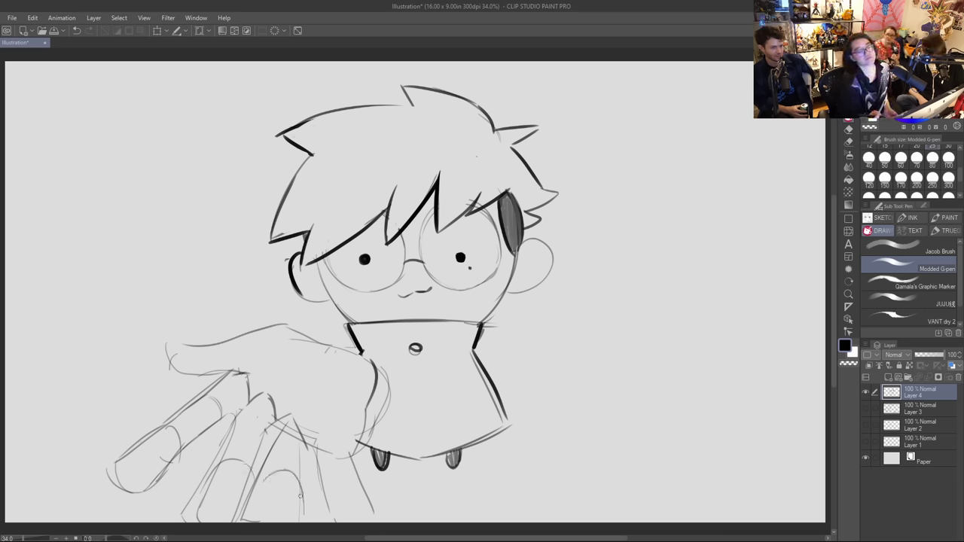
# Step: Draw a short shoulder line from the wrist to the collar and undo the excess strokes at the collar's lower corner
pyautogui.moveTo(318, 344)
pyautogui.mouseDown()
pyautogui.moveTo(345, 339)
pyautogui.moveTo(360, 354)
pyautogui.moveTo(324, 339)
pyautogui.moveTo(356, 339)
pyautogui.mouseUp()
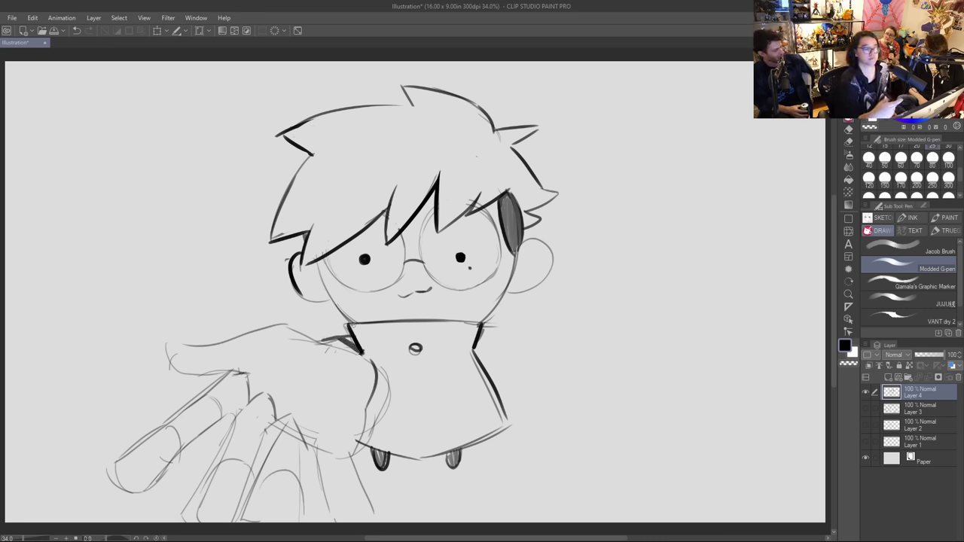
pyautogui.hotkey('ctrl', 'z')
pyautogui.hotkey('ctrl', 'z')
pyautogui.hotkey('ctrl', 'z')
pyautogui.hotkey('ctrl', 'z')
pyautogui.hotkey('ctrl', 'z')
pyautogui.hotkey('ctrl', 'z')
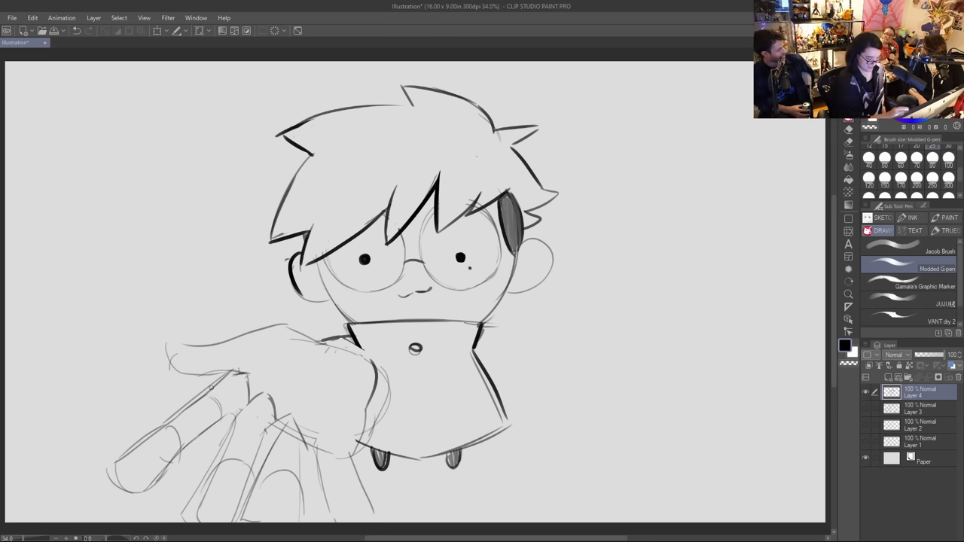
# Step: Draw longer, darker outlines and knuckle arcs for the fingers, and extend the thumb with a rounded tip and palm crease
pyautogui.moveTo(223, 376)
pyautogui.mouseDown()
pyautogui.moveTo(94, 447)
pyautogui.moveTo(117, 481)
pyautogui.moveTo(137, 478)
pyautogui.moveTo(220, 421)
pyautogui.moveTo(222, 444)
pyautogui.moveTo(187, 520)
pyautogui.mouseUp()
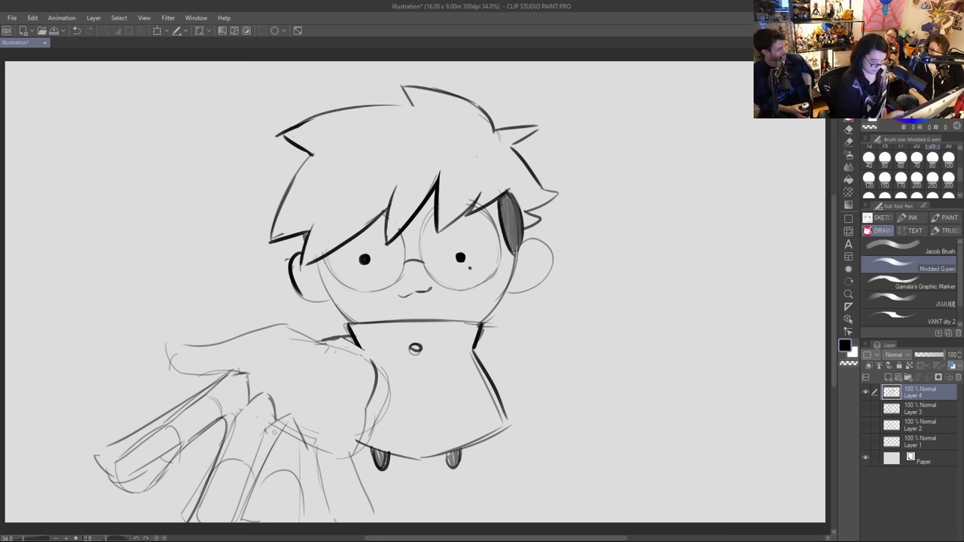
pyautogui.moveTo(274, 416)
pyautogui.mouseDown()
pyautogui.moveTo(240, 521)
pyautogui.moveTo(273, 521)
pyautogui.moveTo(309, 414)
pyautogui.moveTo(325, 519)
pyautogui.mouseUp()
pyautogui.moveTo(321, 436)
pyautogui.mouseDown()
pyautogui.moveTo(359, 436)
pyautogui.moveTo(343, 521)
pyautogui.mouseUp()
pyautogui.moveTo(355, 436); pyautogui.dragTo(369, 511)
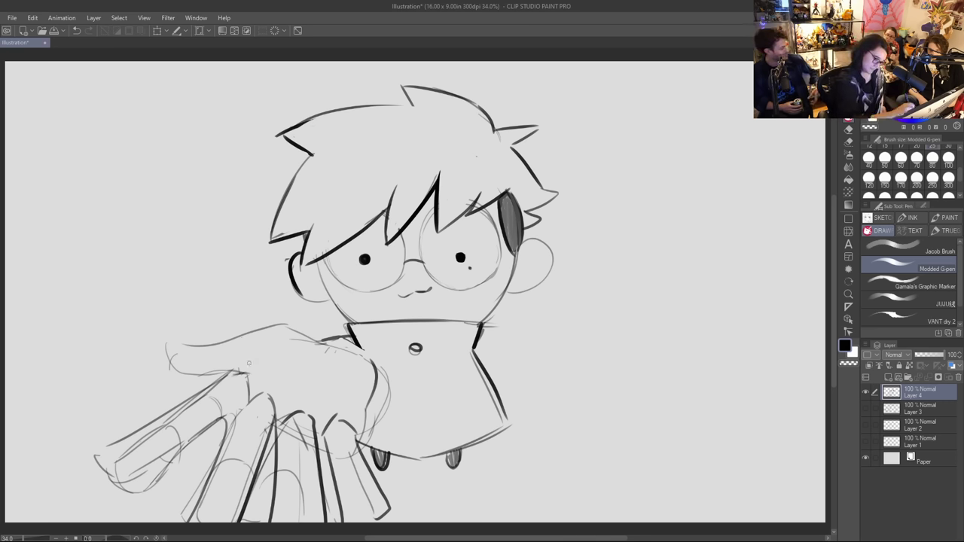
pyautogui.moveTo(248, 366)
pyautogui.mouseDown()
pyautogui.moveTo(302, 383)
pyautogui.moveTo(280, 384)
pyautogui.mouseUp()
pyautogui.moveTo(283, 326)
pyautogui.mouseDown()
pyautogui.moveTo(161, 313)
pyautogui.moveTo(155, 345)
pyautogui.moveTo(195, 332)
pyautogui.moveTo(147, 311)
pyautogui.moveTo(146, 342)
pyautogui.moveTo(238, 370)
pyautogui.mouseUp()
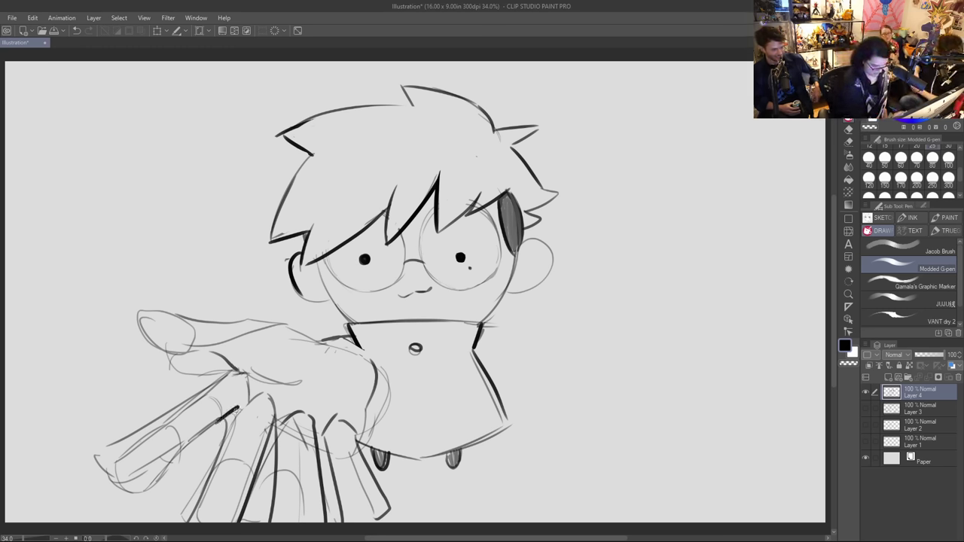
# Step: Draw bold tapered black lines separating the fingers, running from the knuckles to the canvas's lower edge
pyautogui.moveTo(238, 407); pyautogui.dragTo(163, 521)
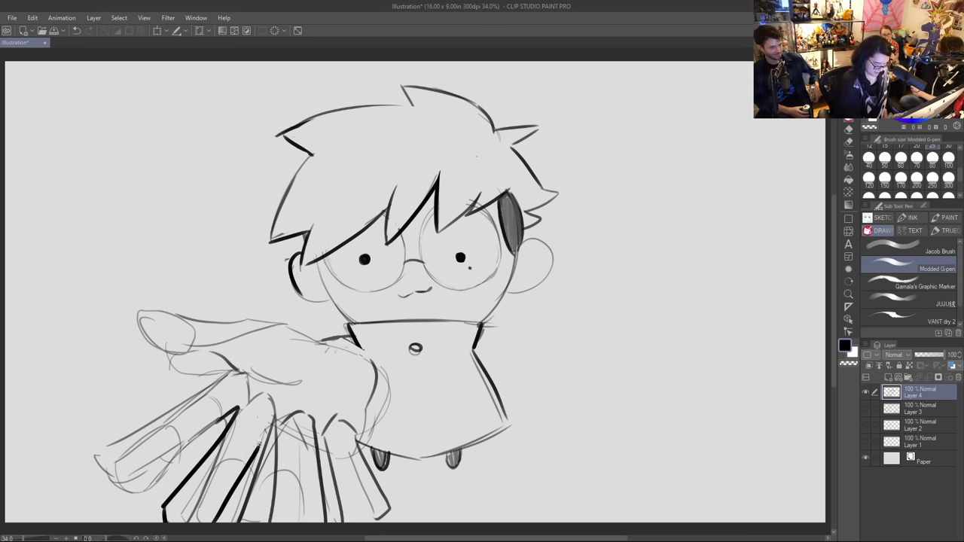
pyautogui.moveTo(268, 425); pyautogui.dragTo(216, 519)
pyautogui.moveTo(271, 426); pyautogui.dragTo(246, 523)
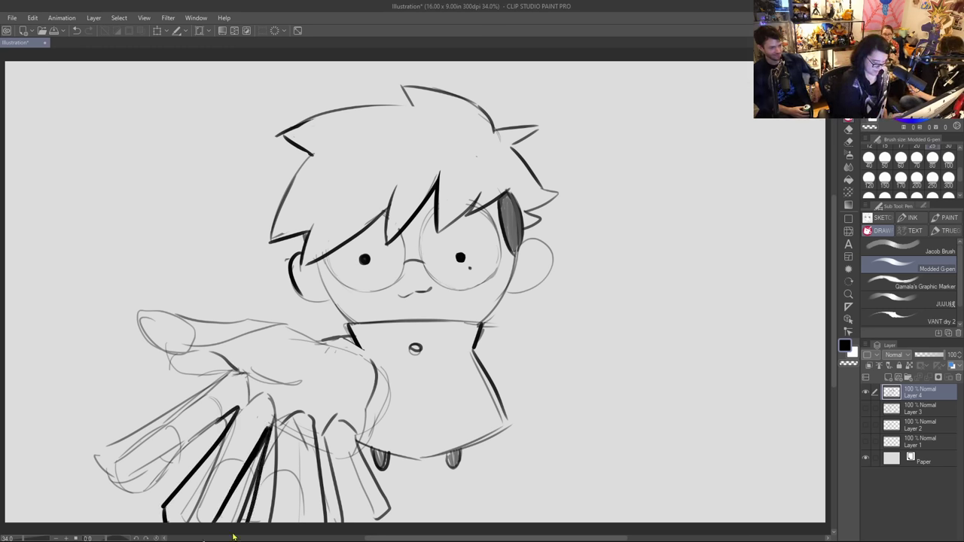
pyautogui.moveTo(313, 431); pyautogui.dragTo(293, 523)
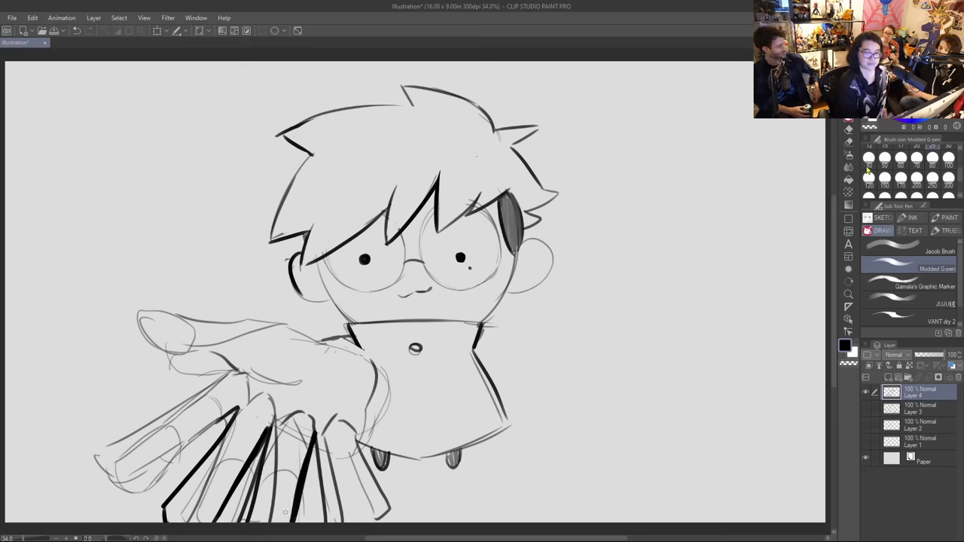
# Step: Lasso-erase the overlapping middle finger strokes, the little finger's inner lines and the old index finger
pyautogui.click(849, 141)
pyautogui.scroll(-1, 257, 395)
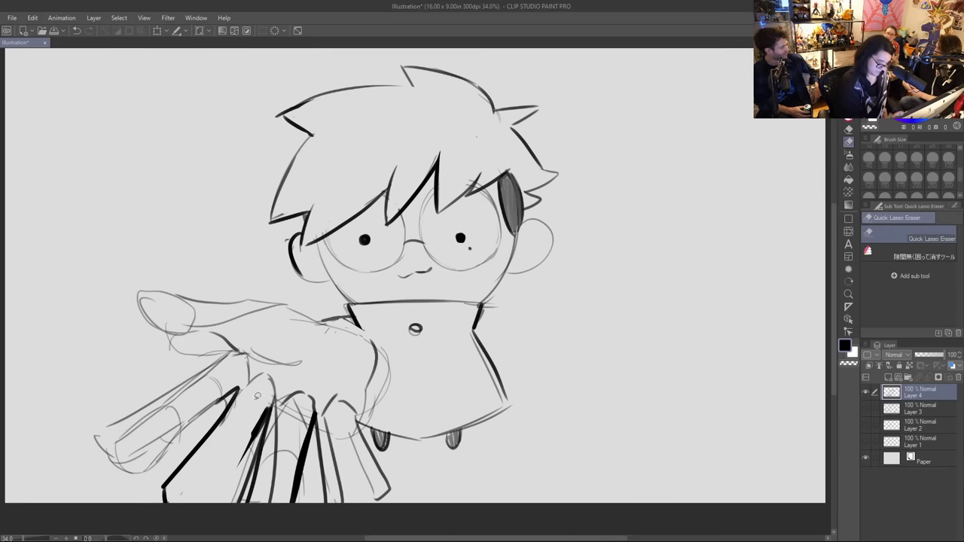
pyautogui.scroll(1, 361, 315)
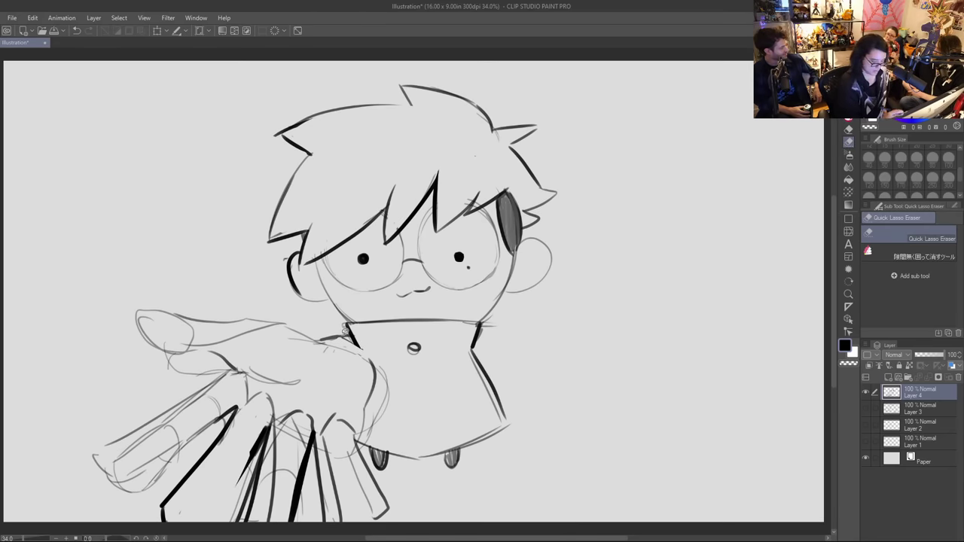
pyautogui.moveTo(275, 428)
pyautogui.mouseDown()
pyautogui.moveTo(261, 519)
pyautogui.moveTo(283, 517)
pyautogui.moveTo(299, 433)
pyautogui.moveTo(345, 431)
pyautogui.moveTo(334, 445)
pyautogui.moveTo(329, 431)
pyautogui.moveTo(339, 503)
pyautogui.moveTo(393, 511)
pyautogui.moveTo(343, 420)
pyautogui.mouseUp()
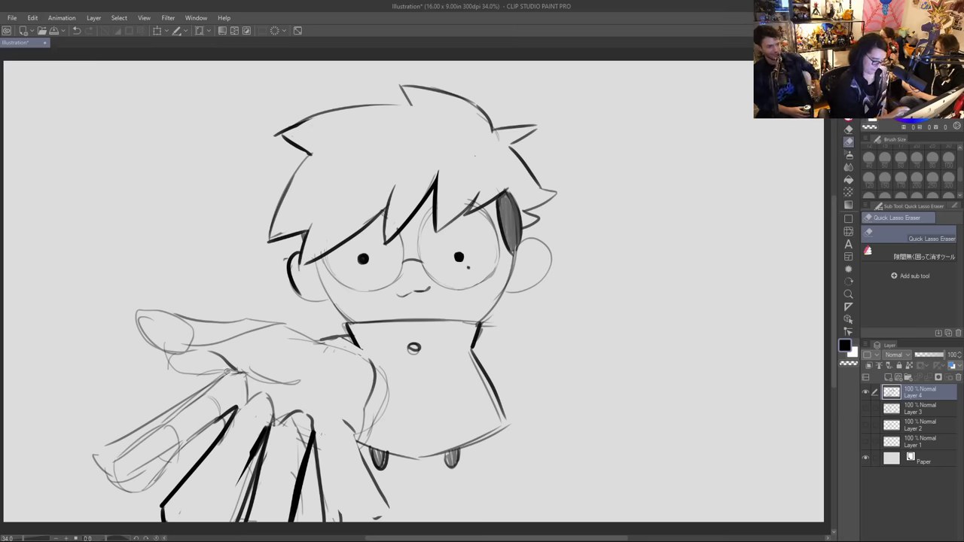
pyautogui.moveTo(235, 372)
pyautogui.mouseDown()
pyautogui.moveTo(200, 398)
pyautogui.moveTo(232, 452)
pyautogui.mouseUp()
# Step: Redraw the index finger larger with bold upper and lower edges and a rounded tip using the Modded G-pen
pyautogui.press('p')
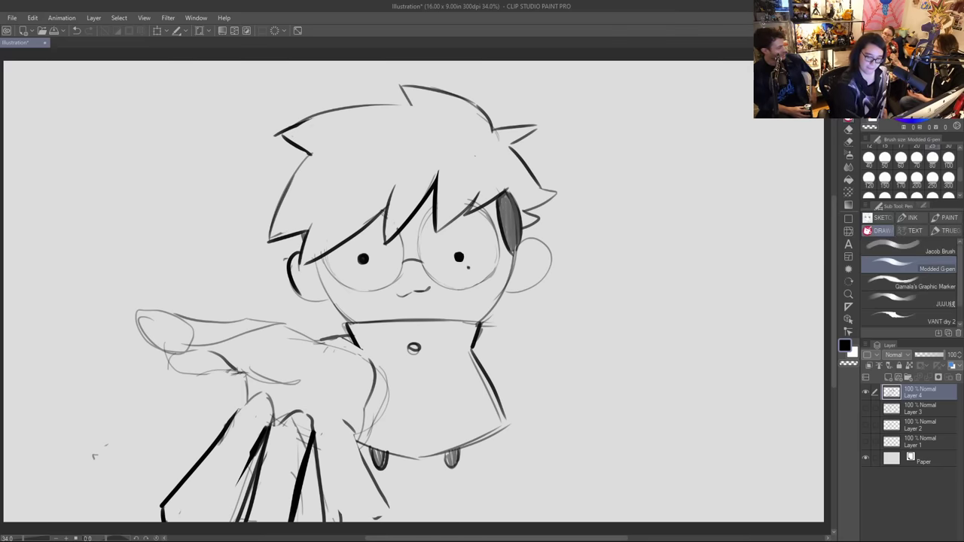
pyautogui.moveTo(233, 372)
pyautogui.mouseDown()
pyautogui.moveTo(206, 405)
pyautogui.moveTo(214, 421)
pyautogui.moveTo(93, 476)
pyautogui.moveTo(109, 505)
pyautogui.mouseUp()
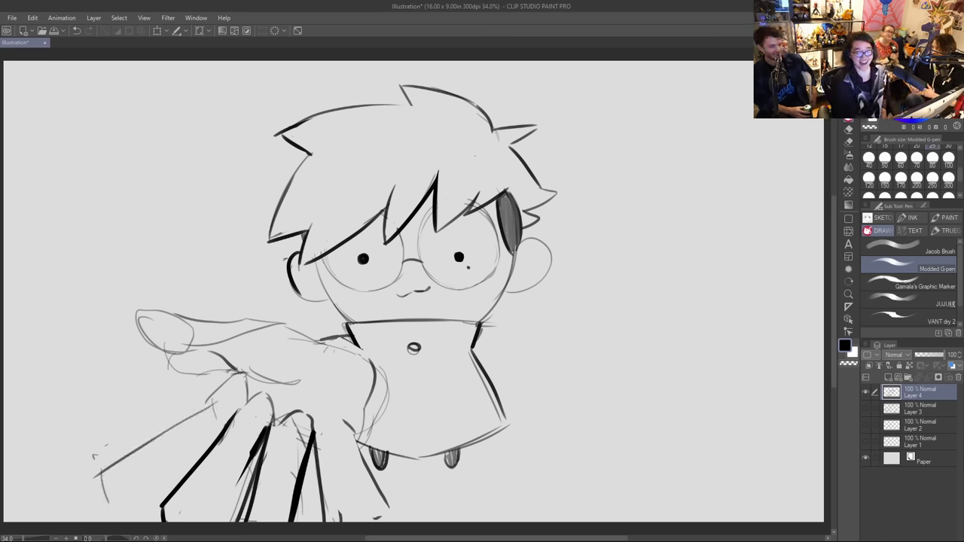
pyautogui.moveTo(125, 506); pyautogui.dragTo(199, 454)
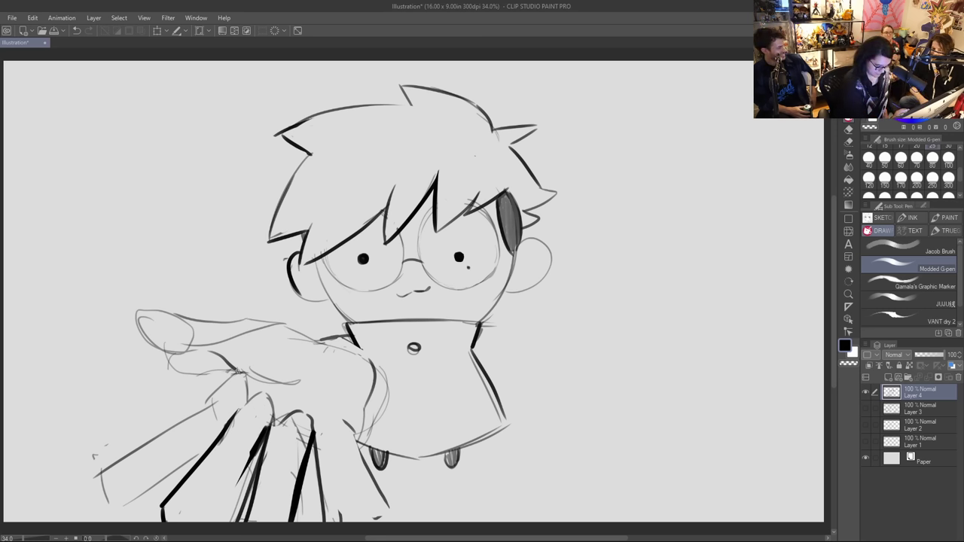
pyautogui.moveTo(240, 370)
pyautogui.mouseDown()
pyautogui.moveTo(210, 402)
pyautogui.moveTo(99, 470)
pyautogui.moveTo(102, 504)
pyautogui.mouseUp()
pyautogui.moveTo(107, 472)
pyautogui.mouseDown()
pyautogui.moveTo(112, 518)
pyautogui.moveTo(205, 449)
pyautogui.mouseUp()
pyautogui.moveTo(163, 484)
pyautogui.mouseDown()
pyautogui.moveTo(253, 405)
pyautogui.moveTo(226, 395)
pyautogui.moveTo(243, 403)
pyautogui.moveTo(249, 393)
pyautogui.moveTo(245, 405)
pyautogui.moveTo(315, 427)
pyautogui.mouseUp()
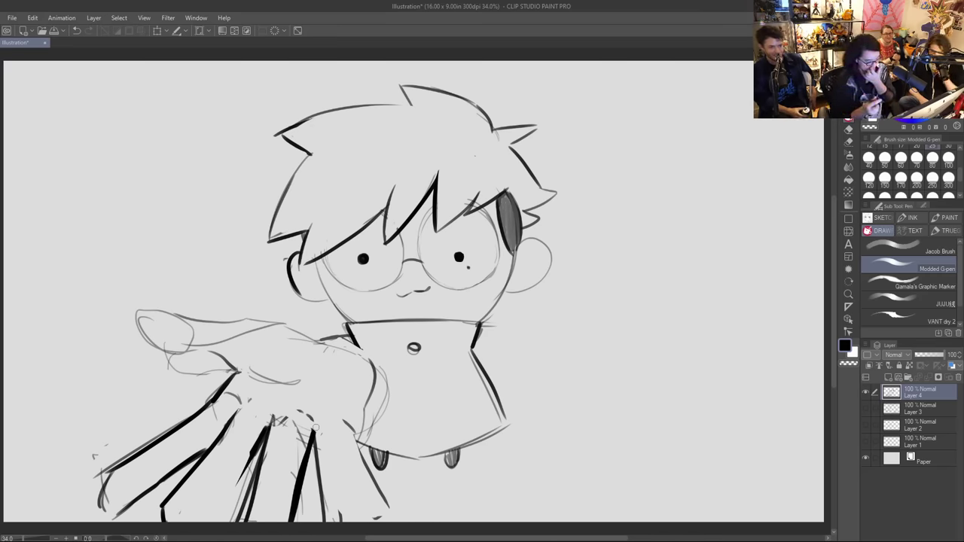
pyautogui.moveTo(110, 475)
pyautogui.mouseDown()
pyautogui.moveTo(125, 512)
pyautogui.moveTo(155, 490)
pyautogui.mouseUp()
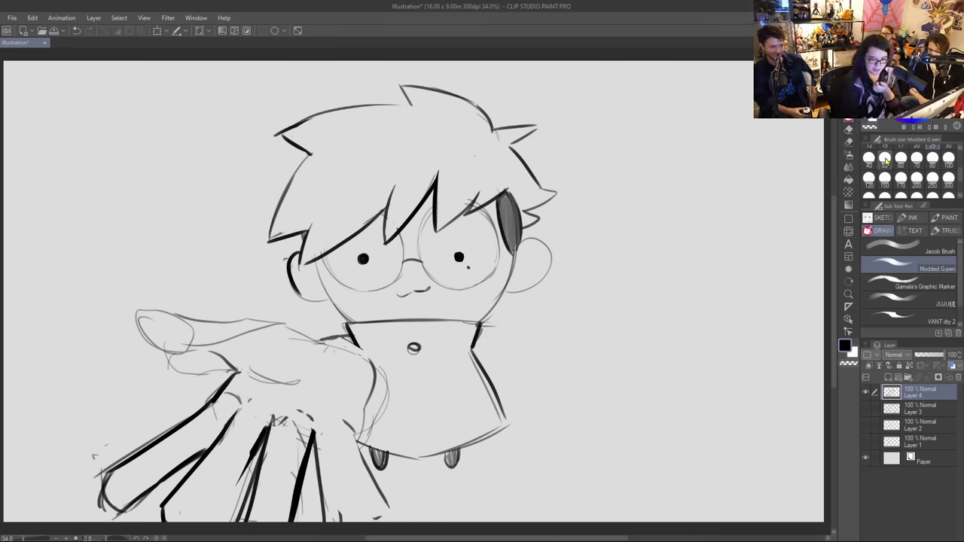
# Step: Lasso-erase the old curve under the thumb and the stray marks around the index fingertip
pyautogui.click(849, 142)
pyautogui.moveTo(223, 368)
pyautogui.mouseDown()
pyautogui.moveTo(198, 359)
pyautogui.moveTo(219, 376)
pyautogui.mouseUp()
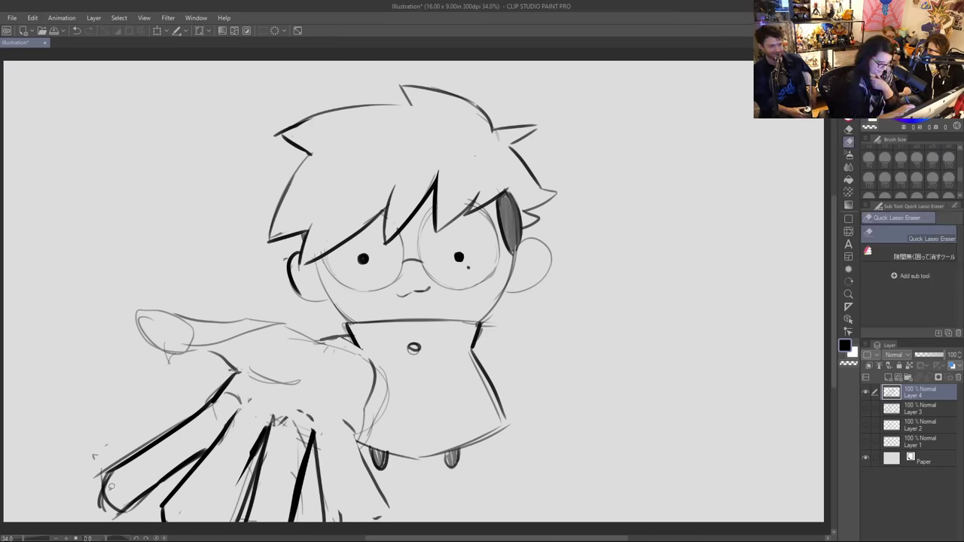
pyautogui.moveTo(113, 449)
pyautogui.mouseDown()
pyautogui.moveTo(97, 520)
pyautogui.moveTo(128, 443)
pyautogui.mouseUp()
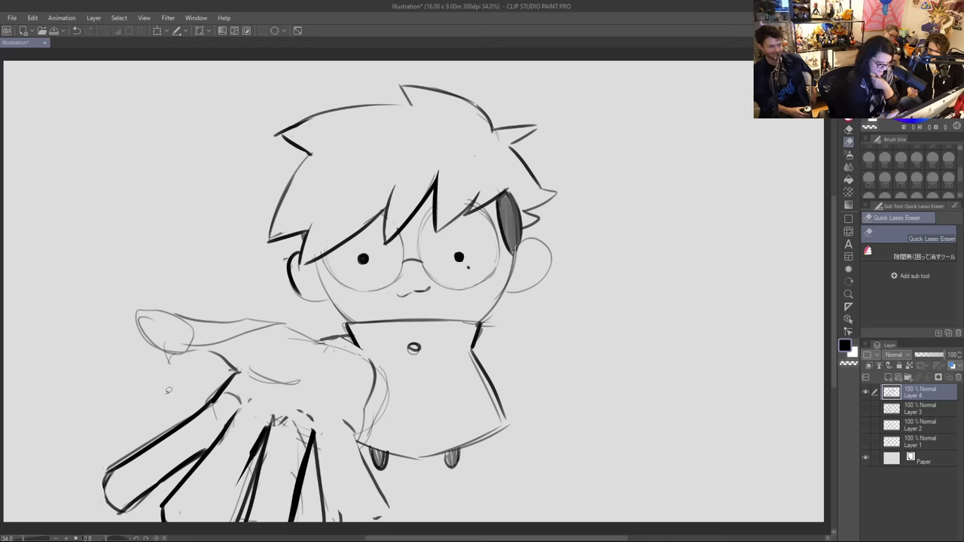
# Step: Add a middle fingertip curve and joint creases on the fingers, and mark darker strokes along the knuckle line
pyautogui.press('p')
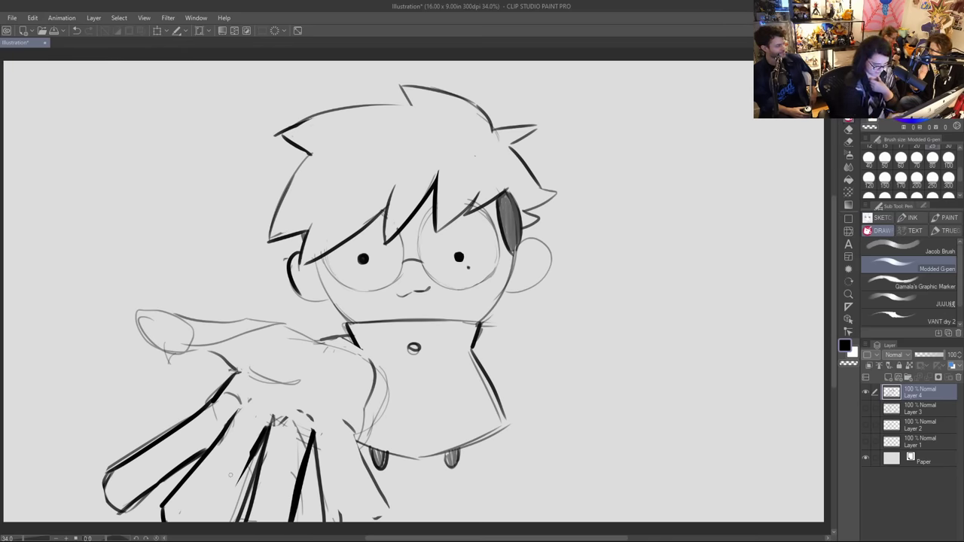
pyautogui.moveTo(235, 485); pyautogui.dragTo(216, 521)
pyautogui.moveTo(196, 471); pyautogui.dragTo(232, 454)
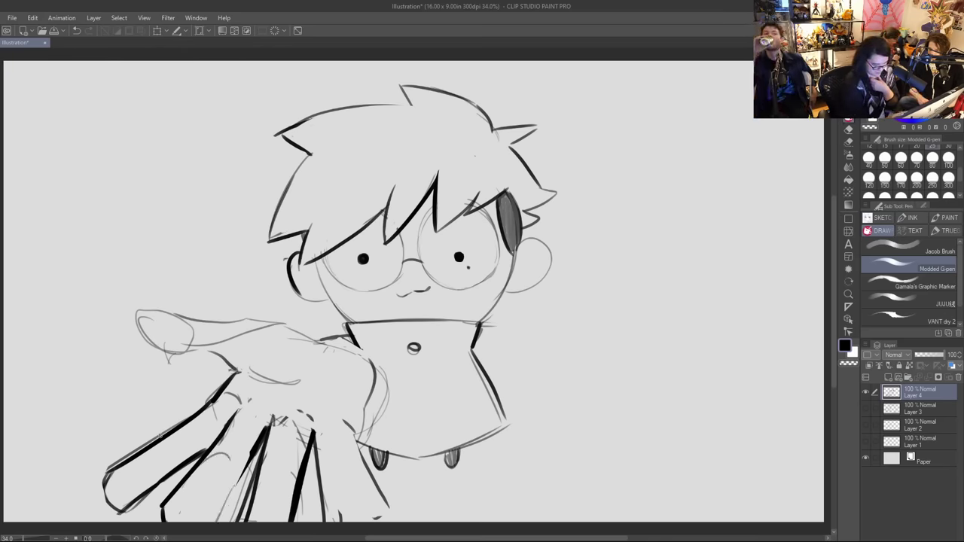
pyautogui.moveTo(160, 437)
pyautogui.mouseDown()
pyautogui.moveTo(110, 470)
pyautogui.moveTo(167, 452)
pyautogui.mouseUp()
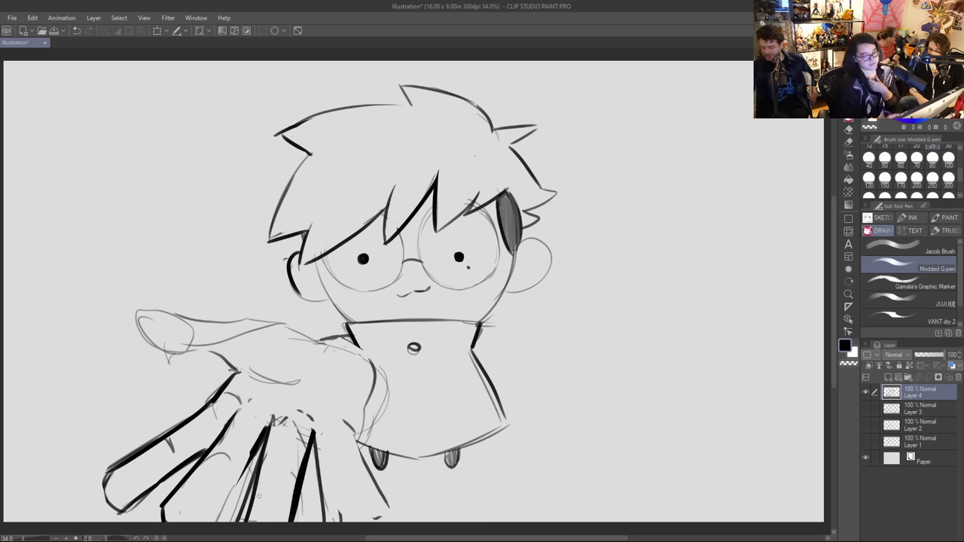
pyautogui.moveTo(257, 494)
pyautogui.mouseDown()
pyautogui.moveTo(271, 469)
pyautogui.moveTo(285, 482)
pyautogui.mouseUp()
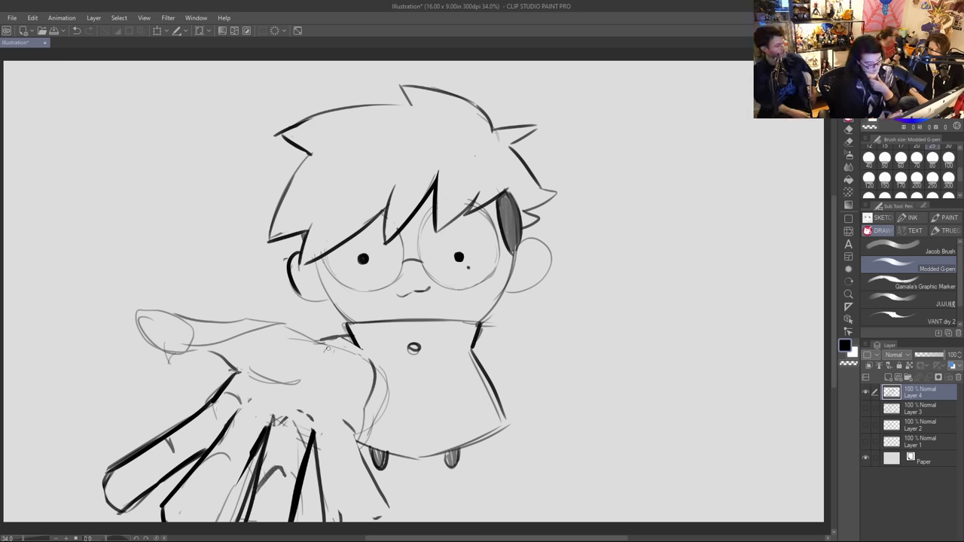
pyautogui.moveTo(249, 401)
pyautogui.mouseDown()
pyautogui.moveTo(333, 420)
pyautogui.moveTo(330, 430)
pyautogui.mouseUp()
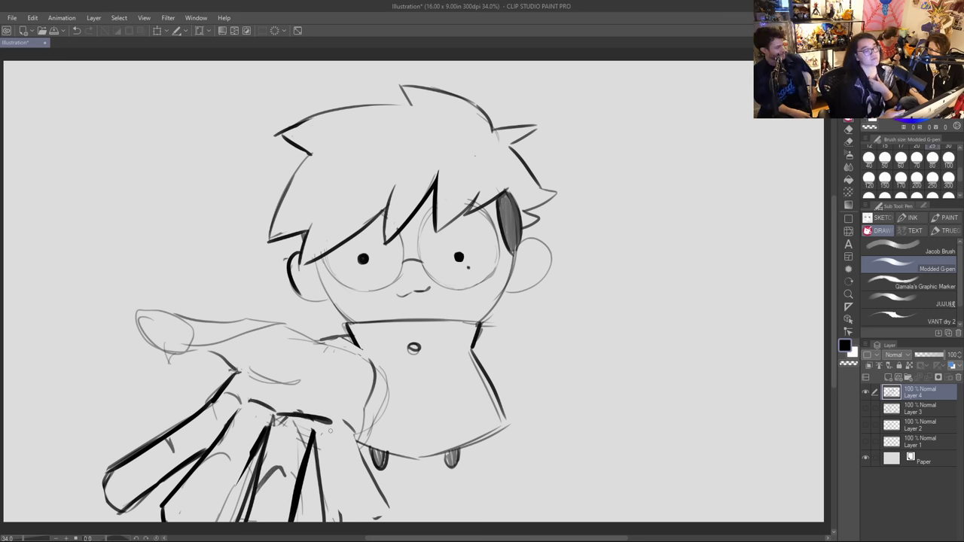
# Step: Outline the thumb's base and wrist with bold strokes down the palm's edge over the torso, and add short palm creases
pyautogui.moveTo(155, 317)
pyautogui.mouseDown()
pyautogui.moveTo(259, 308)
pyautogui.moveTo(317, 334)
pyautogui.mouseUp()
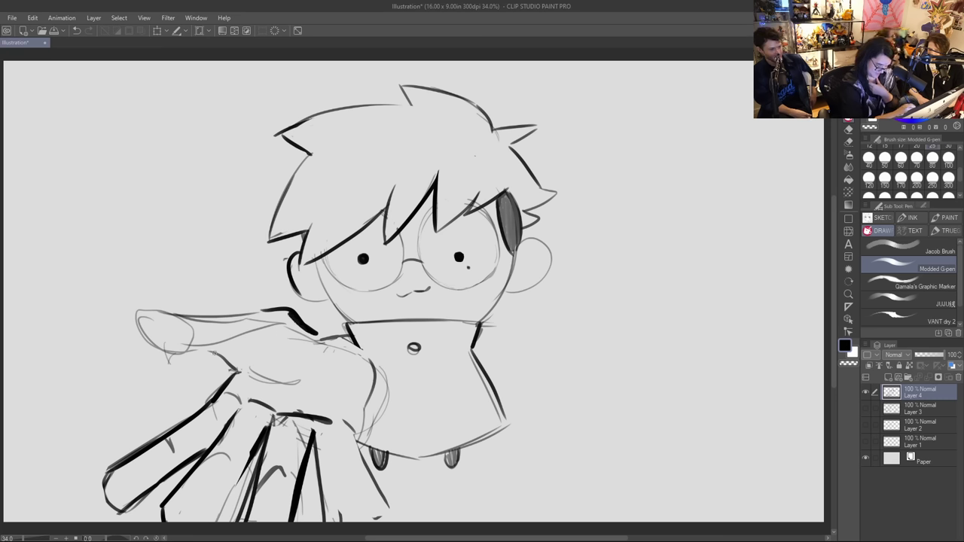
pyautogui.moveTo(214, 351); pyautogui.dragTo(239, 372)
pyautogui.moveTo(246, 374)
pyautogui.mouseDown()
pyautogui.moveTo(300, 381)
pyautogui.moveTo(252, 369)
pyautogui.mouseUp()
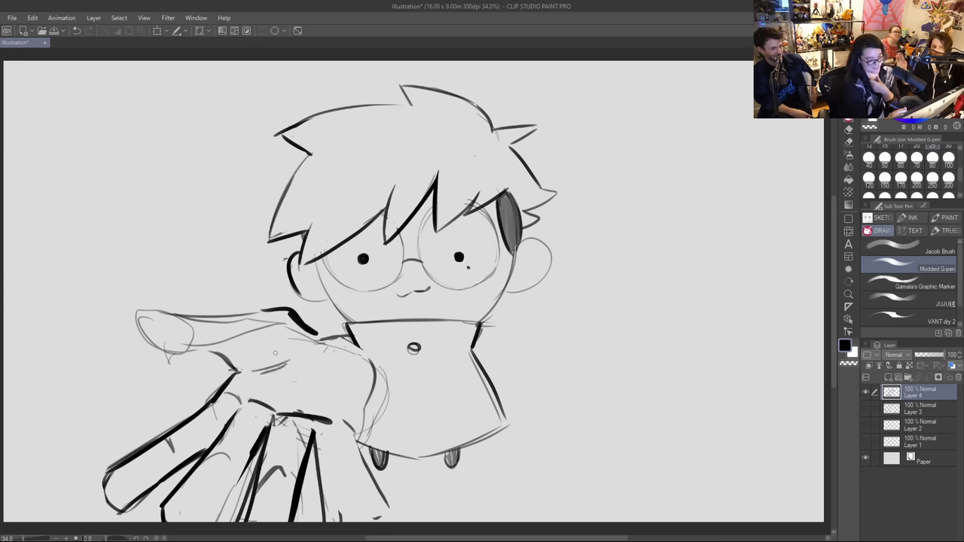
pyautogui.moveTo(314, 332)
pyautogui.mouseDown()
pyautogui.moveTo(372, 349)
pyautogui.moveTo(355, 444)
pyautogui.mouseUp()
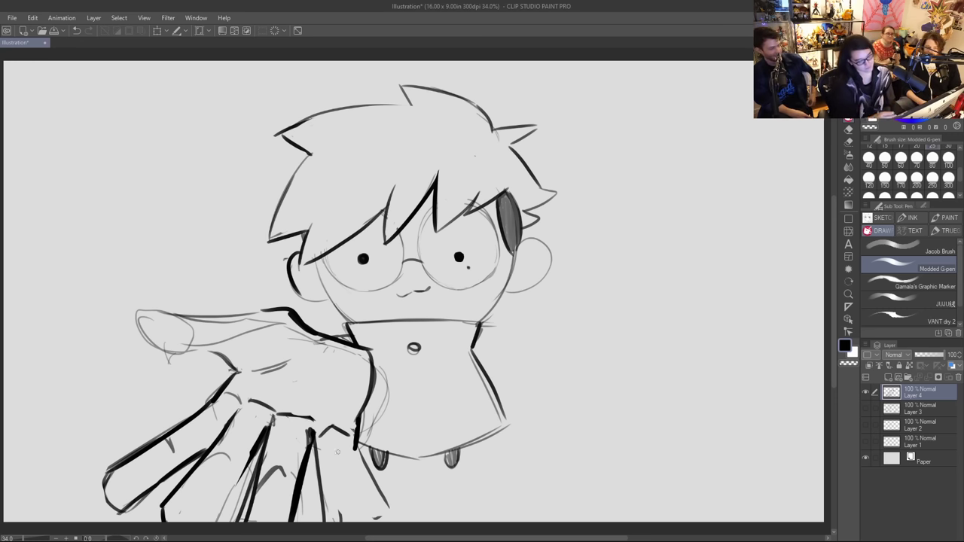
# Step: Draw the little finger's curved outer edge and reshape the collar's upper edge where it meets the shoulder
pyautogui.moveTo(356, 447); pyautogui.dragTo(371, 486)
pyautogui.moveTo(351, 445)
pyautogui.mouseDown()
pyautogui.moveTo(371, 505)
pyautogui.moveTo(357, 512)
pyautogui.moveTo(380, 491)
pyautogui.moveTo(382, 515)
pyautogui.moveTo(372, 491)
pyautogui.mouseUp()
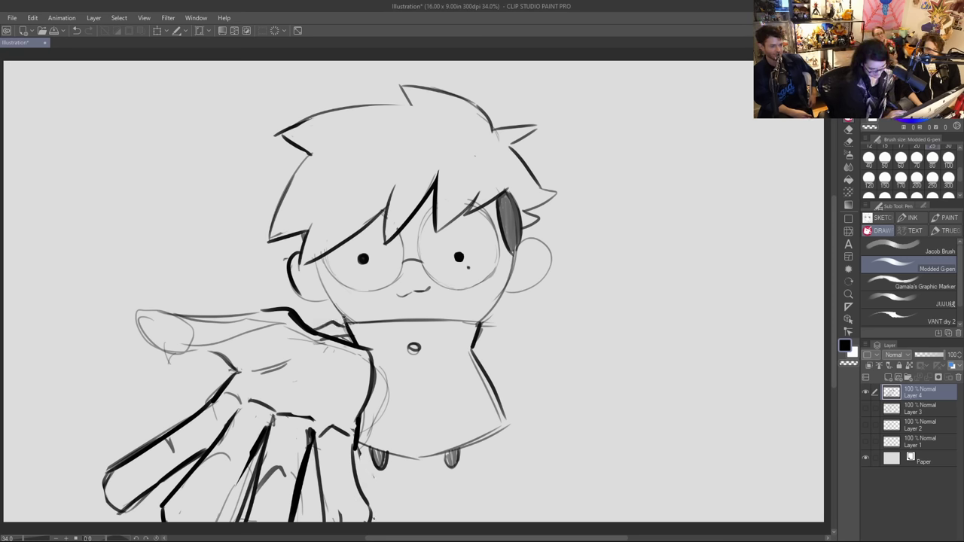
pyautogui.moveTo(337, 309); pyautogui.dragTo(463, 322)
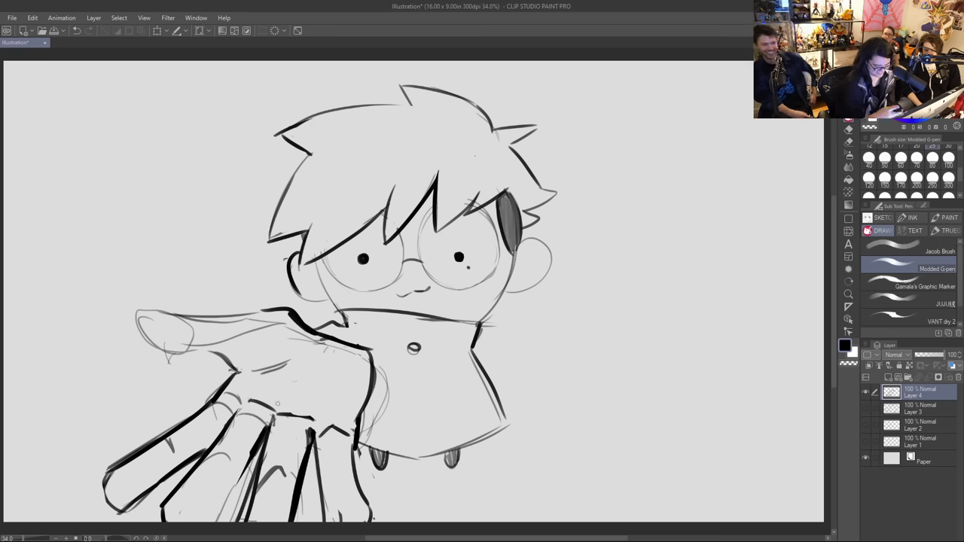
# Step: Replace the heavy knuckle dashes with a light arc, add a diagonal palm crease, and darken the index finger's upper edge
pyautogui.moveTo(244, 392); pyautogui.dragTo(284, 414)
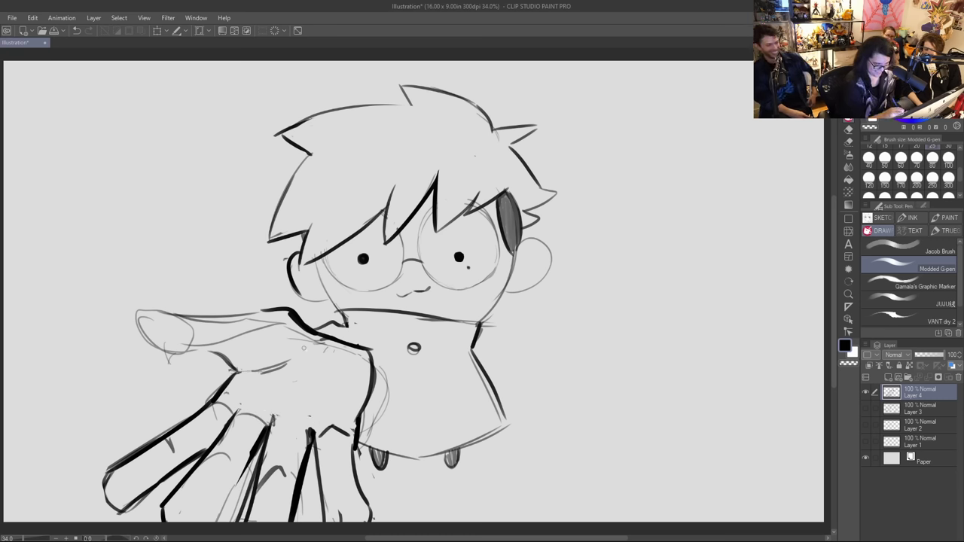
pyautogui.moveTo(270, 371); pyautogui.dragTo(324, 395)
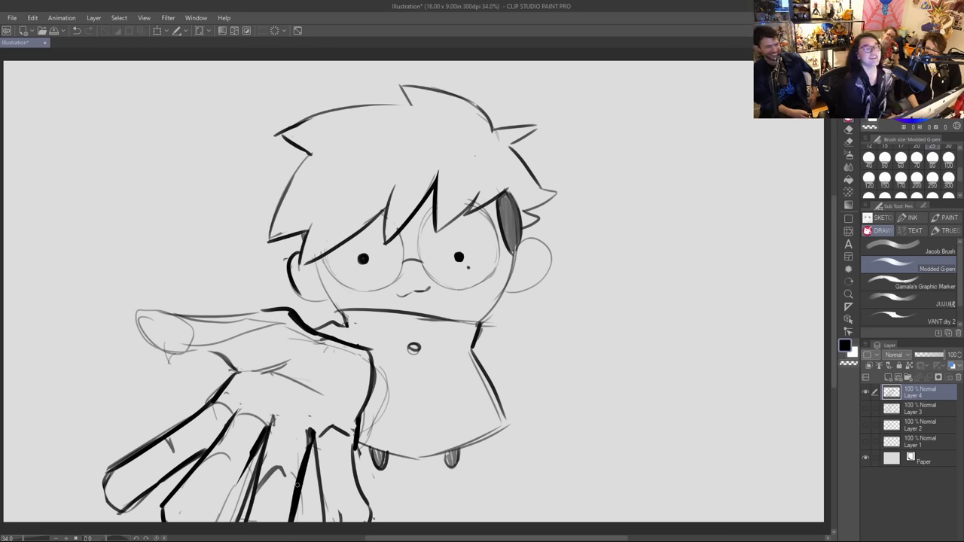
pyautogui.moveTo(225, 375); pyautogui.dragTo(107, 495)
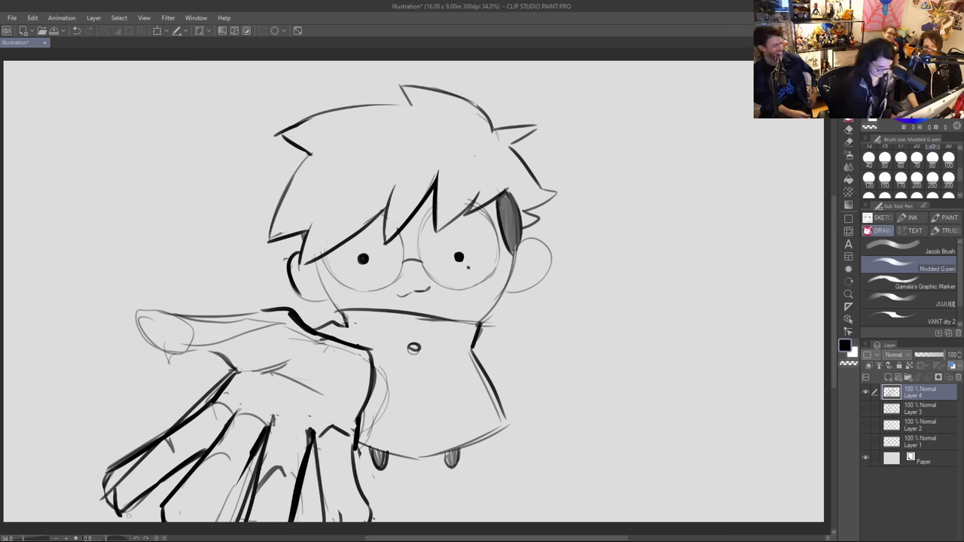
# Step: Clean stray lines along the index finger with the Quick Lasso Eraser, and add a light joint curve across it with the Modded G-pen
pyautogui.moveTo(154, 515); pyautogui.dragTo(219, 448)
pyautogui.click(851, 142)
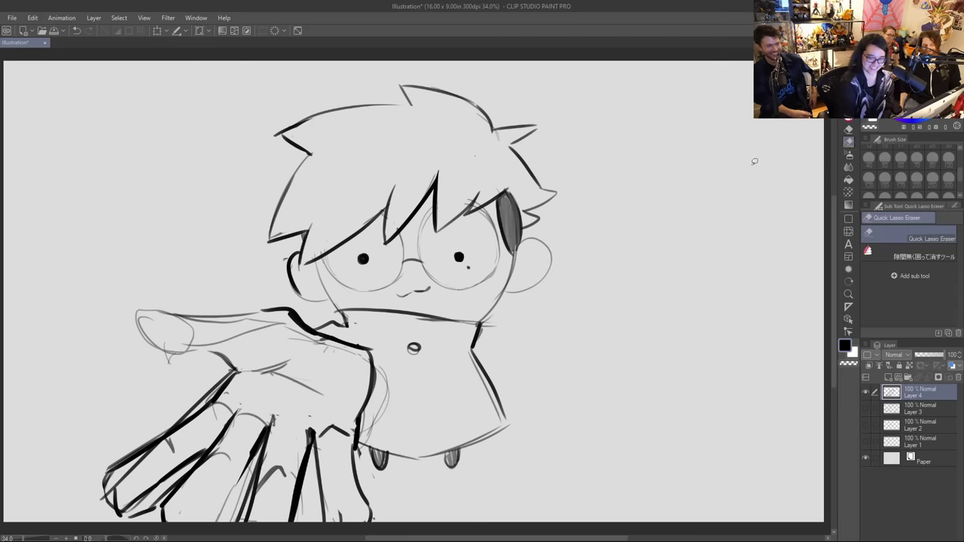
pyautogui.moveTo(222, 382)
pyautogui.mouseDown()
pyautogui.moveTo(190, 411)
pyautogui.moveTo(226, 380)
pyautogui.mouseUp()
pyautogui.moveTo(172, 461)
pyautogui.mouseDown()
pyautogui.moveTo(128, 506)
pyautogui.moveTo(205, 450)
pyautogui.mouseUp()
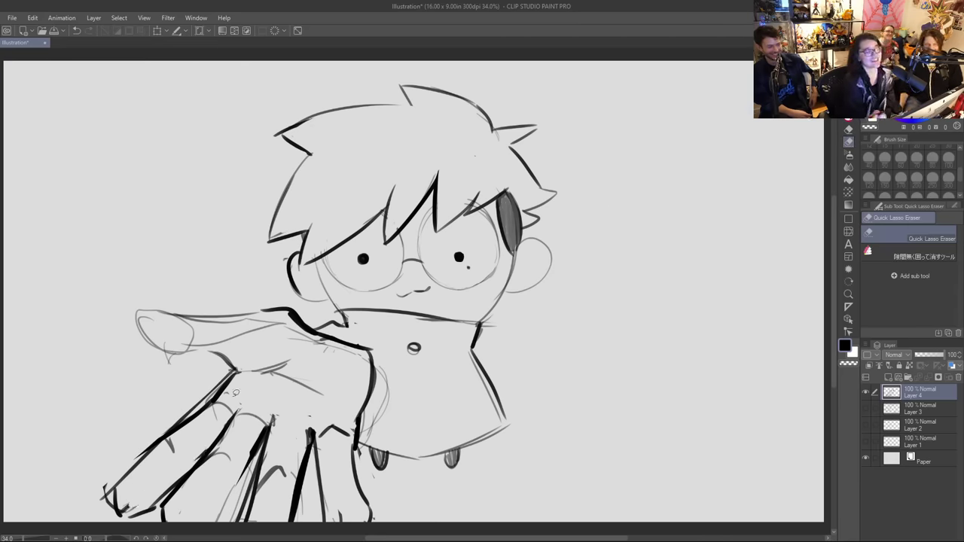
pyautogui.click(847, 122)
pyautogui.moveTo(140, 510); pyautogui.dragTo(186, 468)
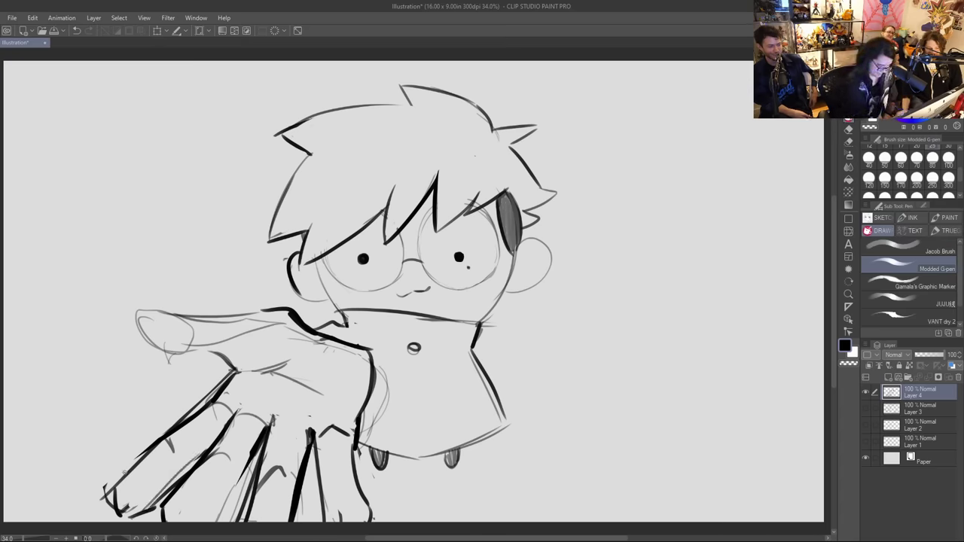
pyautogui.moveTo(125, 470); pyautogui.dragTo(177, 439)
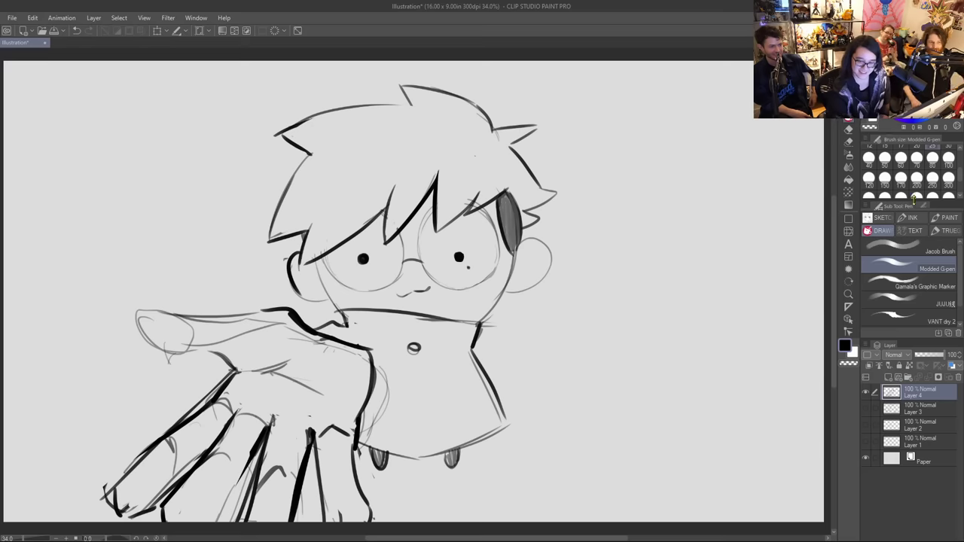
# Step: Shade the web between thumb and index finger and the index finger's upper edge in grey, using the Watery 4.0 brush at size 100
pyautogui.click(945, 217)
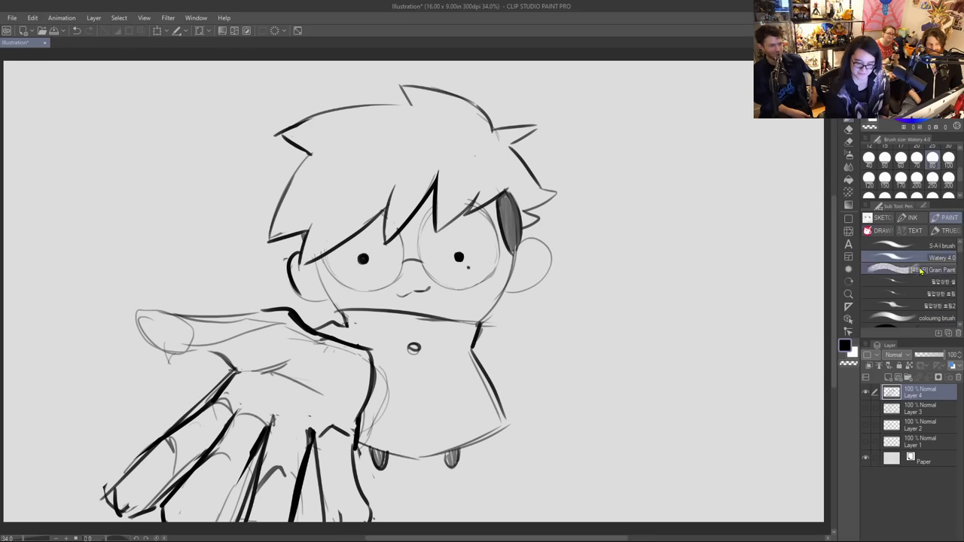
pyautogui.click(933, 178)
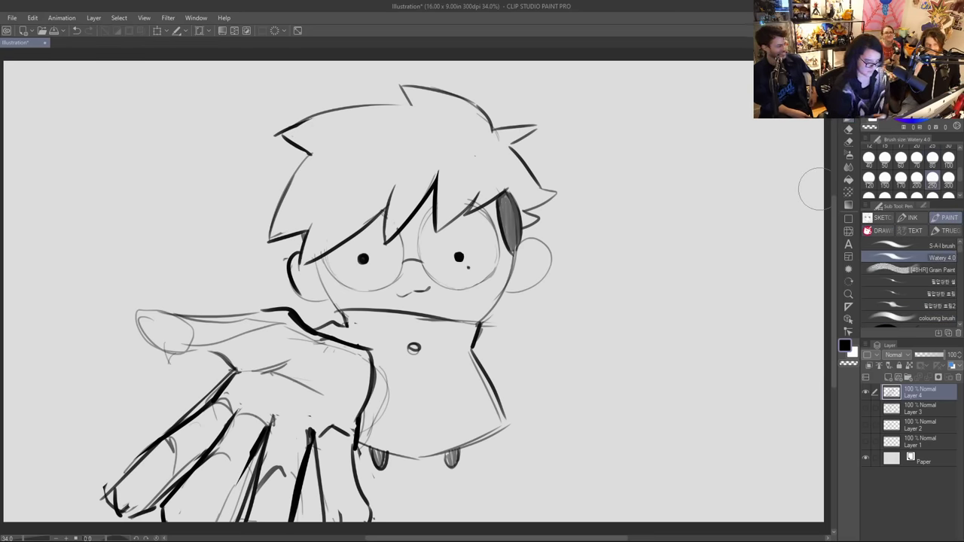
pyautogui.click(948, 159)
pyautogui.moveTo(119, 503)
pyautogui.mouseDown()
pyautogui.moveTo(136, 467)
pyautogui.moveTo(125, 510)
pyautogui.moveTo(146, 509)
pyautogui.moveTo(160, 484)
pyautogui.mouseUp()
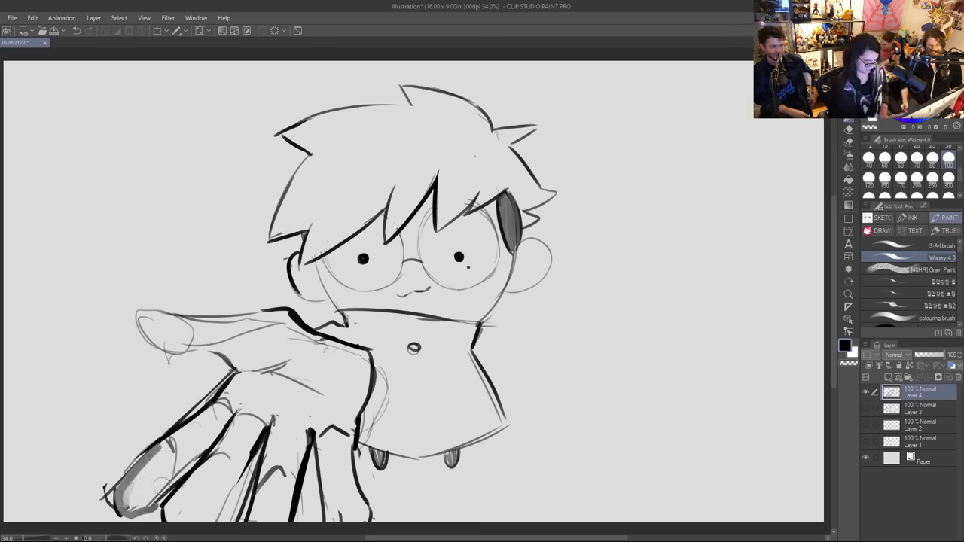
pyautogui.hotkey('ctrl', 'z')
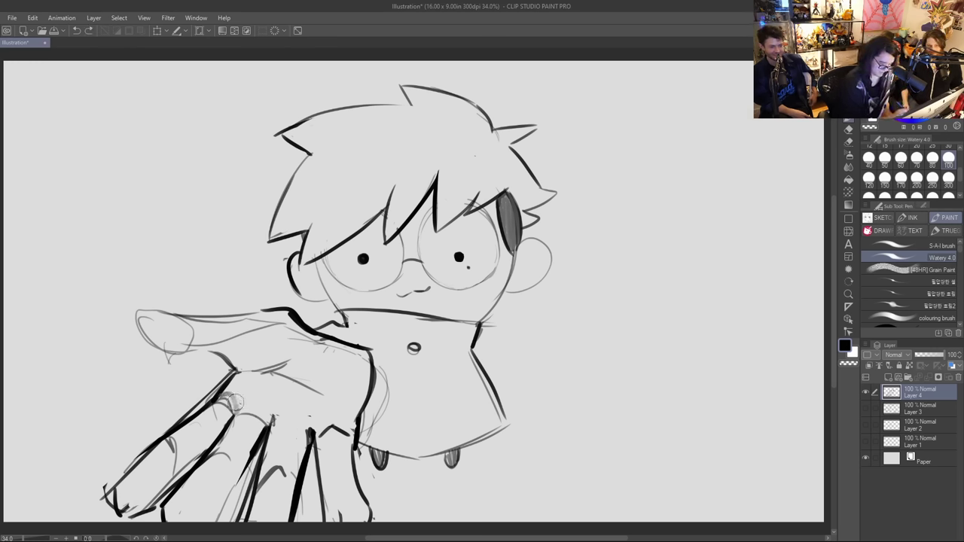
pyautogui.moveTo(231, 390)
pyautogui.mouseDown()
pyautogui.moveTo(240, 373)
pyautogui.moveTo(279, 366)
pyautogui.moveTo(226, 361)
pyautogui.moveTo(245, 367)
pyautogui.moveTo(266, 365)
pyautogui.moveTo(205, 342)
pyautogui.mouseUp()
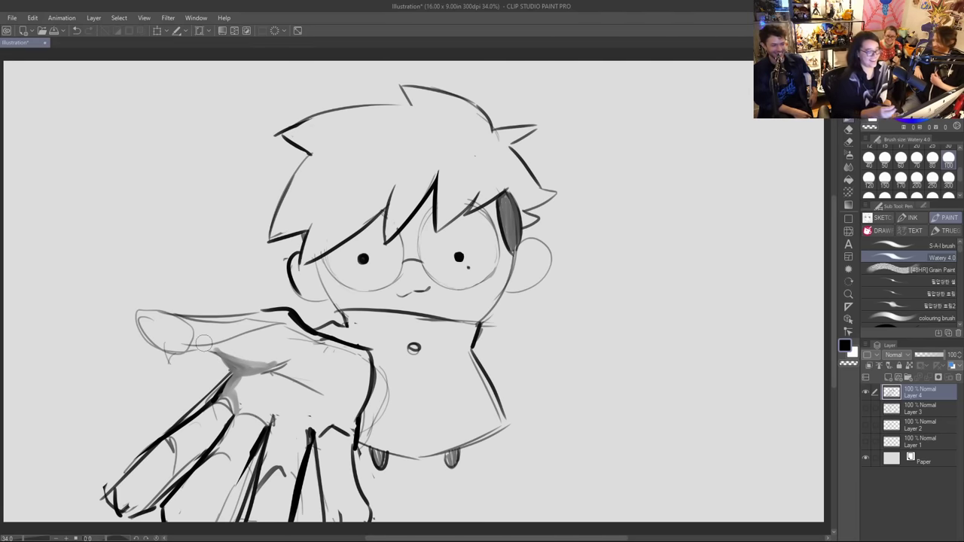
pyautogui.moveTo(121, 492)
pyautogui.mouseDown()
pyautogui.moveTo(174, 439)
pyautogui.moveTo(157, 446)
pyautogui.moveTo(236, 389)
pyautogui.moveTo(157, 447)
pyautogui.moveTo(179, 449)
pyautogui.moveTo(178, 440)
pyautogui.moveTo(181, 450)
pyautogui.moveTo(220, 402)
pyautogui.mouseUp()
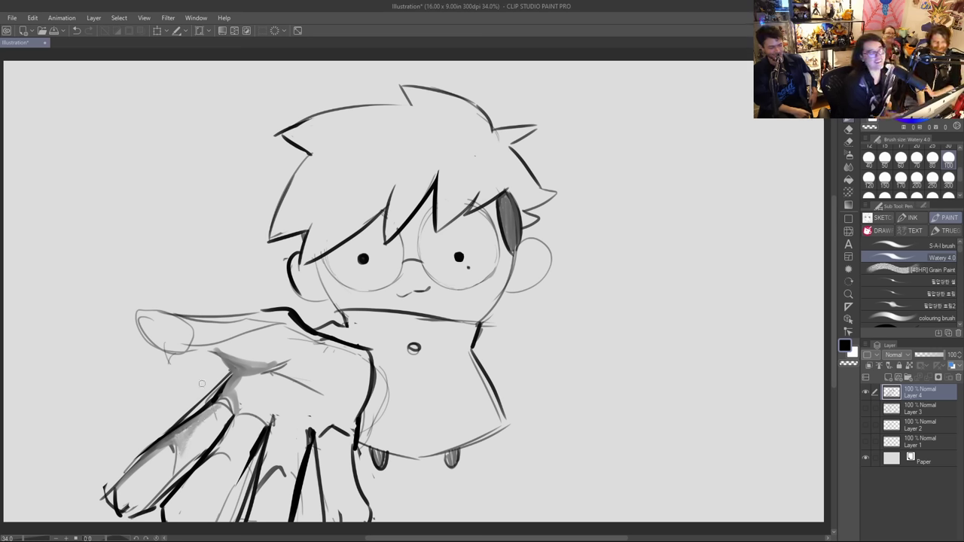
pyautogui.moveTo(160, 436); pyautogui.dragTo(208, 392)
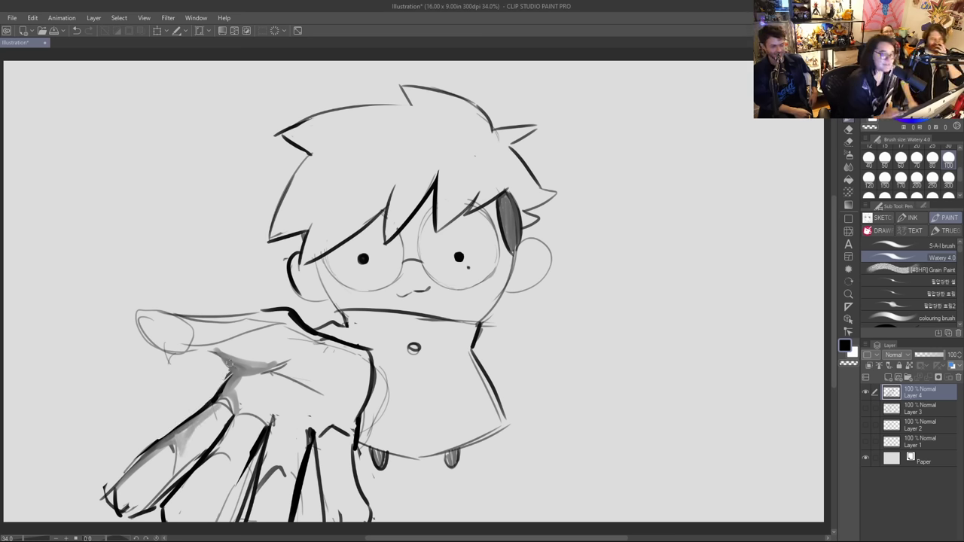
# Step: Shade around the index fingertip in soft grey and clean up its outline
pyautogui.moveTo(128, 474)
pyautogui.mouseDown()
pyautogui.moveTo(134, 508)
pyautogui.moveTo(115, 491)
pyautogui.moveTo(133, 511)
pyautogui.moveTo(120, 486)
pyautogui.moveTo(137, 506)
pyautogui.moveTo(121, 489)
pyautogui.moveTo(158, 490)
pyautogui.moveTo(123, 487)
pyautogui.moveTo(142, 494)
pyautogui.moveTo(140, 469)
pyautogui.moveTo(139, 496)
pyautogui.moveTo(127, 509)
pyautogui.moveTo(150, 484)
pyautogui.mouseUp()
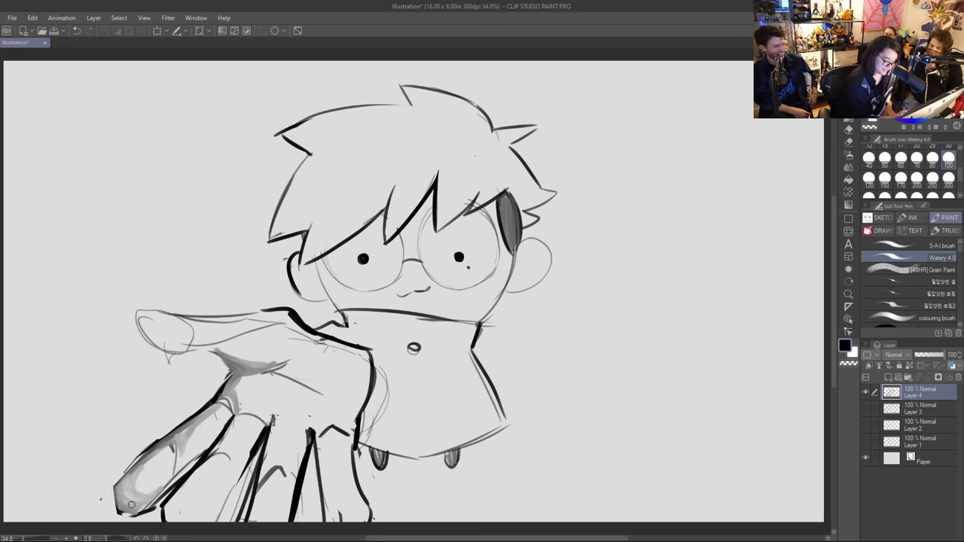
pyautogui.moveTo(129, 517); pyautogui.dragTo(140, 521)
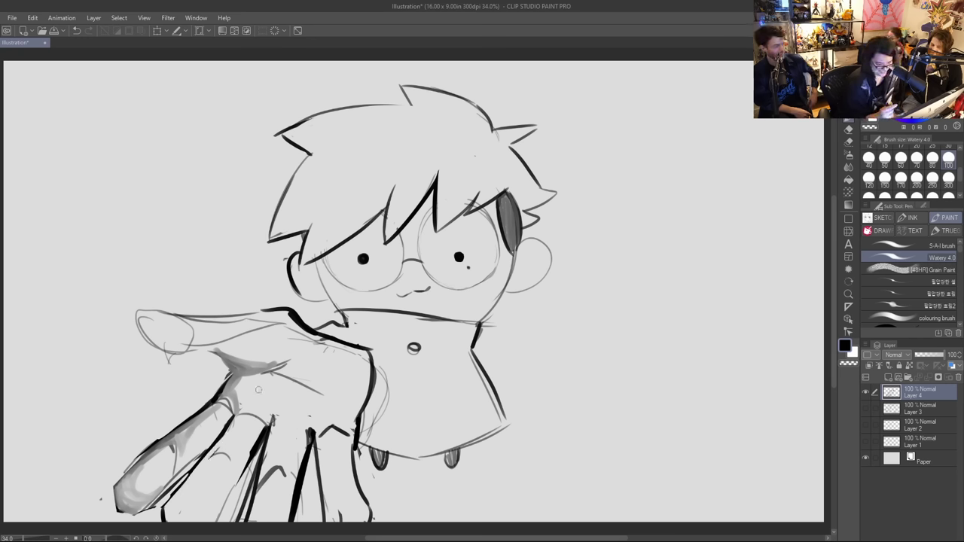
pyautogui.moveTo(215, 437); pyautogui.dragTo(143, 512)
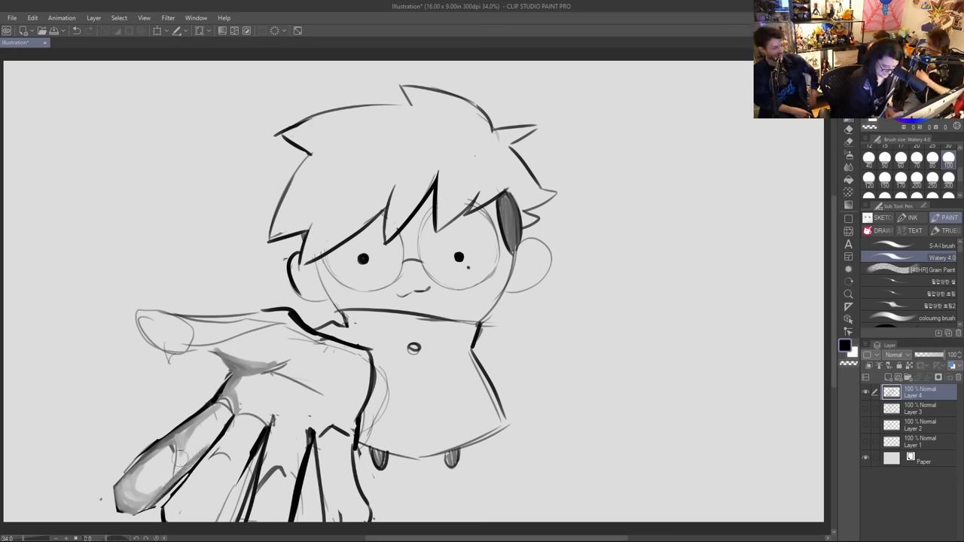
pyautogui.hotkey('ctrl', 'z')
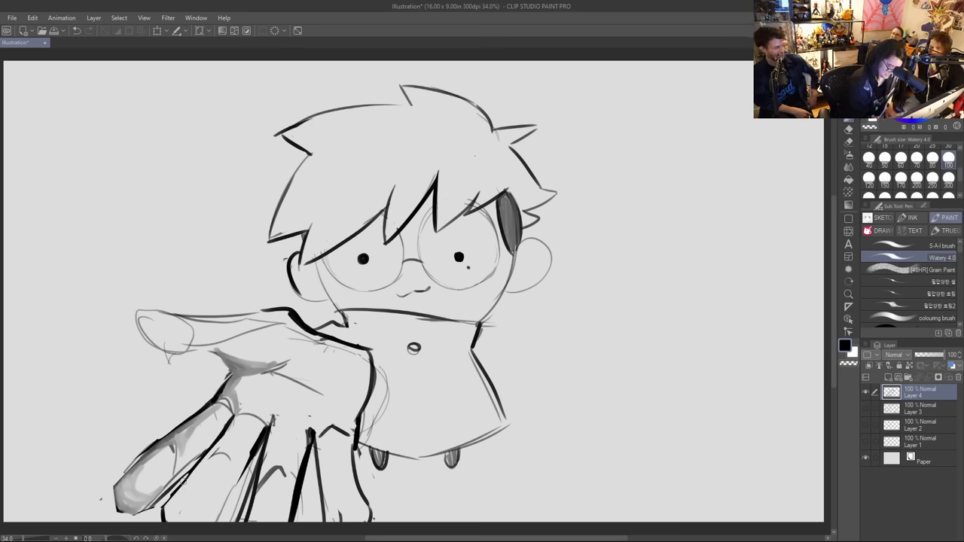
# Step: Shade the middle finger and the adjoining palm area in grey, and extend the shading over the thumb's tip and underside
pyautogui.moveTo(169, 511)
pyautogui.mouseDown()
pyautogui.moveTo(220, 456)
pyautogui.moveTo(194, 469)
pyautogui.moveTo(233, 423)
pyautogui.moveTo(244, 416)
pyautogui.moveTo(261, 426)
pyautogui.moveTo(242, 418)
pyautogui.moveTo(258, 423)
pyautogui.moveTo(234, 395)
pyautogui.moveTo(241, 416)
pyautogui.moveTo(253, 402)
pyautogui.moveTo(254, 349)
pyautogui.moveTo(273, 406)
pyautogui.moveTo(265, 418)
pyautogui.moveTo(239, 389)
pyautogui.moveTo(241, 379)
pyautogui.moveTo(256, 405)
pyautogui.mouseUp()
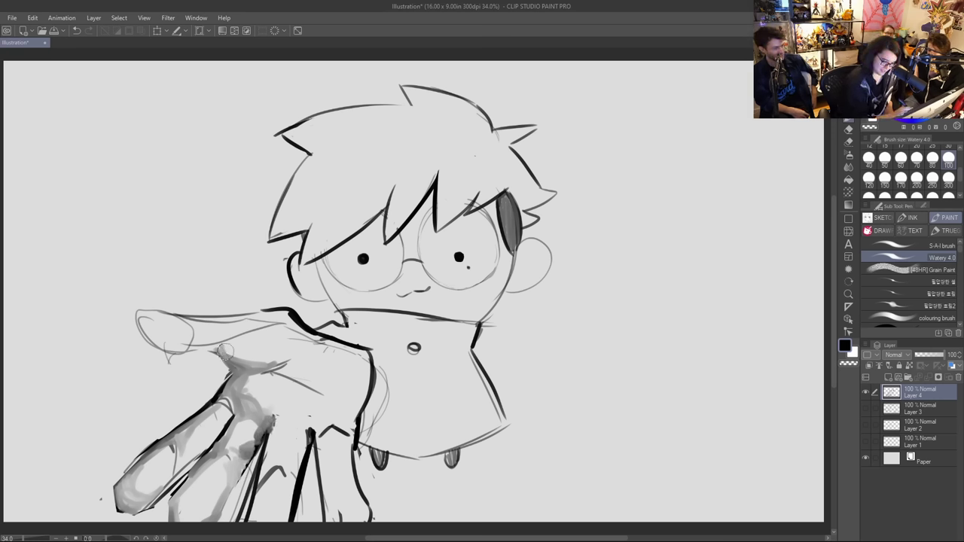
pyautogui.moveTo(223, 353)
pyautogui.mouseDown()
pyautogui.moveTo(244, 356)
pyautogui.moveTo(230, 345)
pyautogui.moveTo(260, 365)
pyautogui.mouseUp()
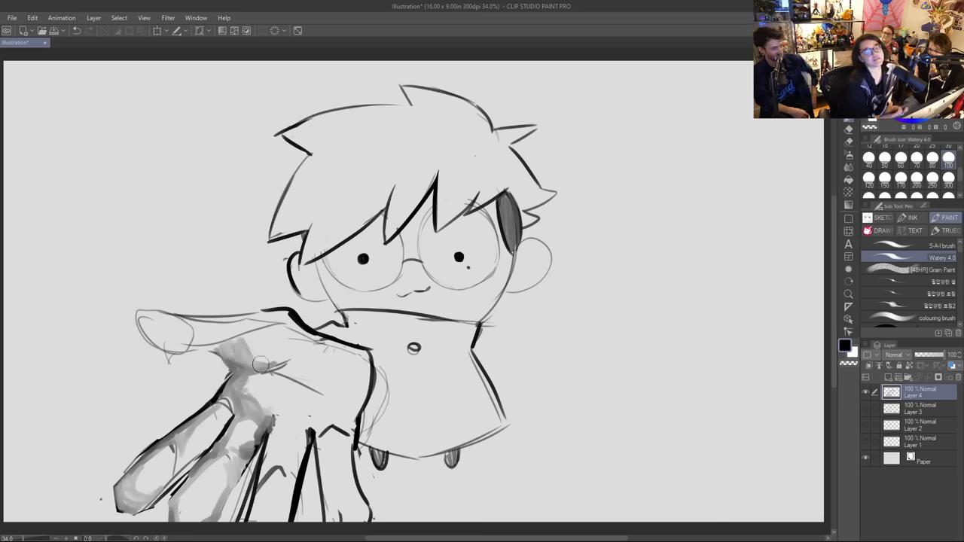
pyautogui.hotkey('ctrl', 'z')
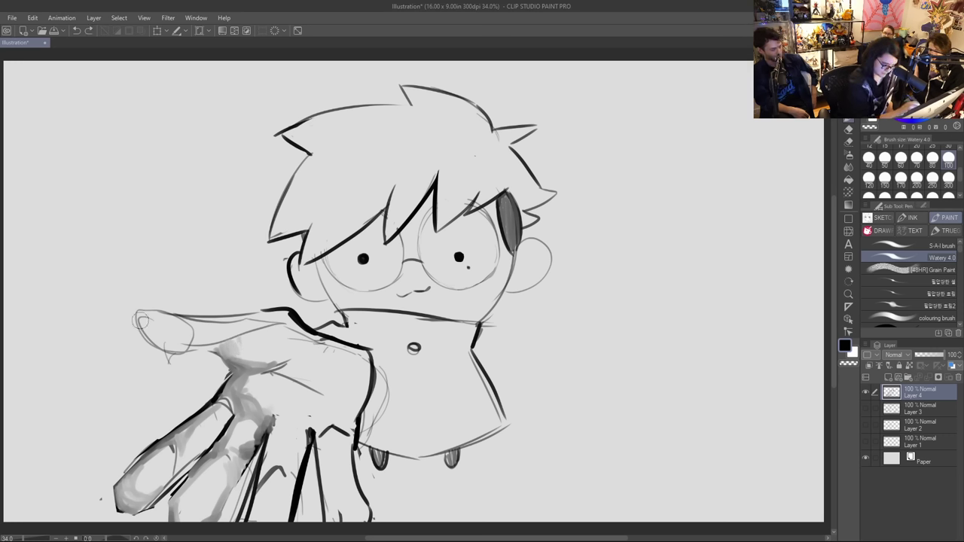
pyautogui.moveTo(160, 345)
pyautogui.mouseDown()
pyautogui.moveTo(219, 342)
pyautogui.moveTo(199, 347)
pyautogui.moveTo(224, 351)
pyautogui.moveTo(238, 338)
pyautogui.moveTo(172, 354)
pyautogui.moveTo(141, 316)
pyautogui.moveTo(197, 336)
pyautogui.mouseUp()
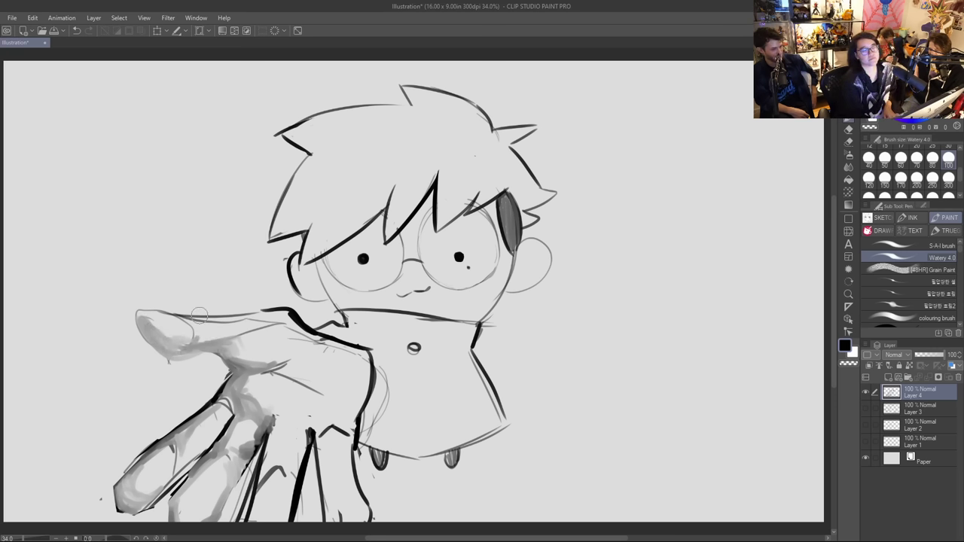
# Step: Add grey shading to the ring finger, the little finger and the palm's outer edge
pyautogui.moveTo(265, 463)
pyautogui.mouseDown()
pyautogui.moveTo(278, 425)
pyautogui.moveTo(288, 430)
pyautogui.mouseUp()
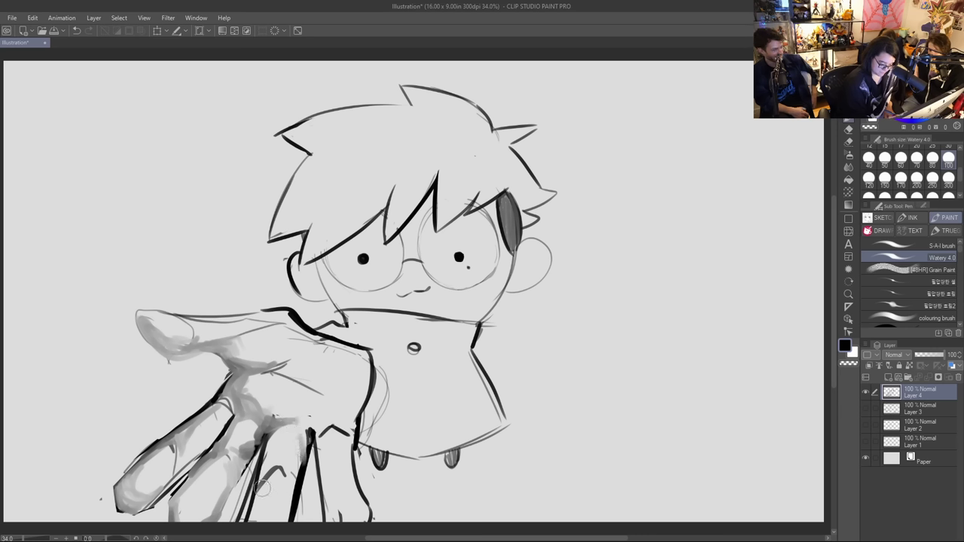
pyautogui.moveTo(262, 488)
pyautogui.mouseDown()
pyautogui.moveTo(254, 452)
pyautogui.moveTo(270, 486)
pyautogui.moveTo(280, 473)
pyautogui.moveTo(239, 509)
pyautogui.mouseUp()
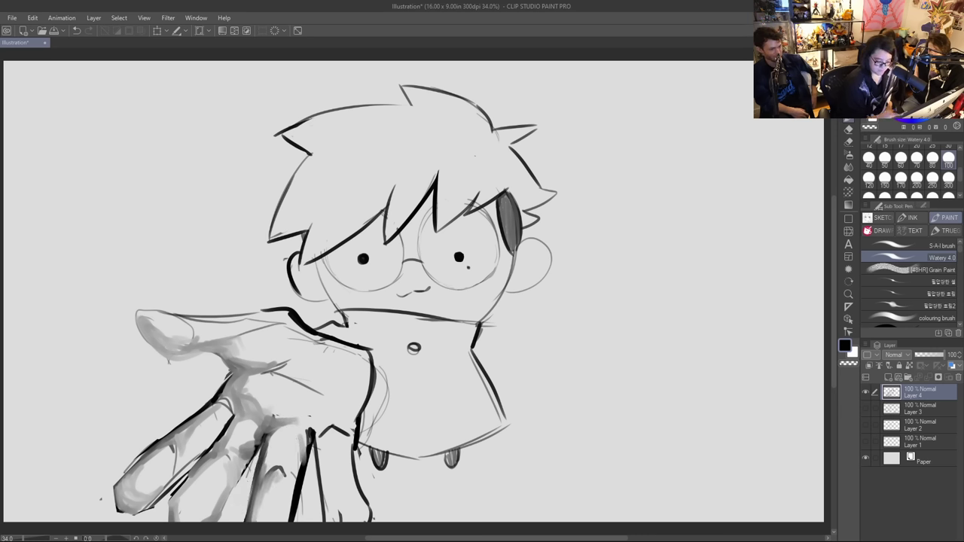
pyautogui.moveTo(368, 372)
pyautogui.mouseDown()
pyautogui.moveTo(351, 408)
pyautogui.moveTo(324, 423)
pyautogui.moveTo(340, 424)
pyautogui.moveTo(361, 395)
pyautogui.moveTo(350, 436)
pyautogui.moveTo(357, 483)
pyautogui.moveTo(336, 431)
pyautogui.moveTo(352, 458)
pyautogui.moveTo(344, 433)
pyautogui.moveTo(354, 515)
pyautogui.moveTo(364, 506)
pyautogui.moveTo(366, 518)
pyautogui.moveTo(365, 509)
pyautogui.moveTo(324, 506)
pyautogui.mouseUp()
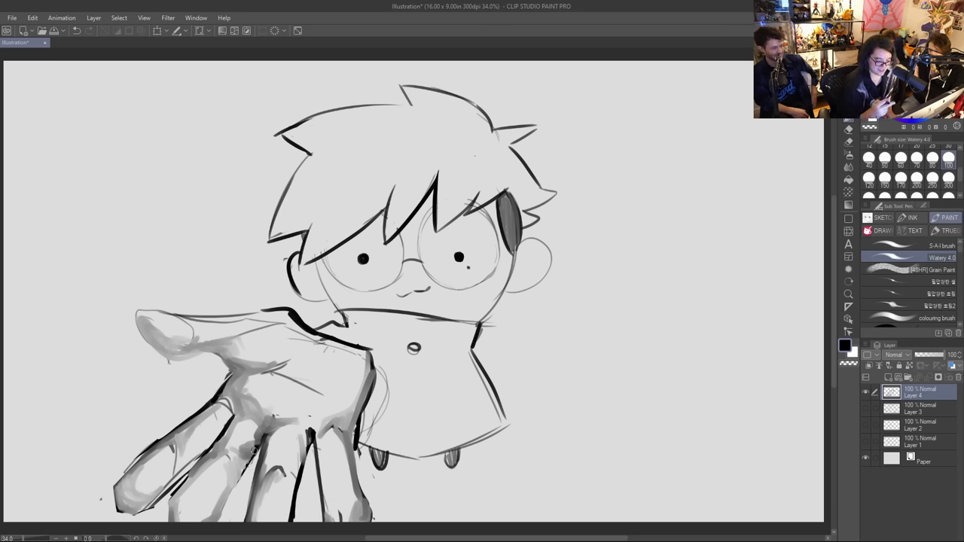
# Step: Paint a dark cast shadow on the torso beside the palm and on the collar above the wrist
pyautogui.moveTo(362, 390)
pyautogui.mouseDown()
pyautogui.moveTo(360, 436)
pyautogui.moveTo(380, 382)
pyautogui.moveTo(375, 364)
pyautogui.moveTo(366, 423)
pyautogui.moveTo(389, 411)
pyautogui.mouseUp()
pyautogui.moveTo(323, 331)
pyautogui.mouseDown()
pyautogui.moveTo(350, 340)
pyautogui.moveTo(326, 332)
pyautogui.moveTo(373, 345)
pyautogui.moveTo(329, 326)
pyautogui.moveTo(348, 334)
pyautogui.moveTo(349, 315)
pyautogui.moveTo(391, 351)
pyautogui.mouseUp()
pyautogui.hotkey('ctrl', 'z')
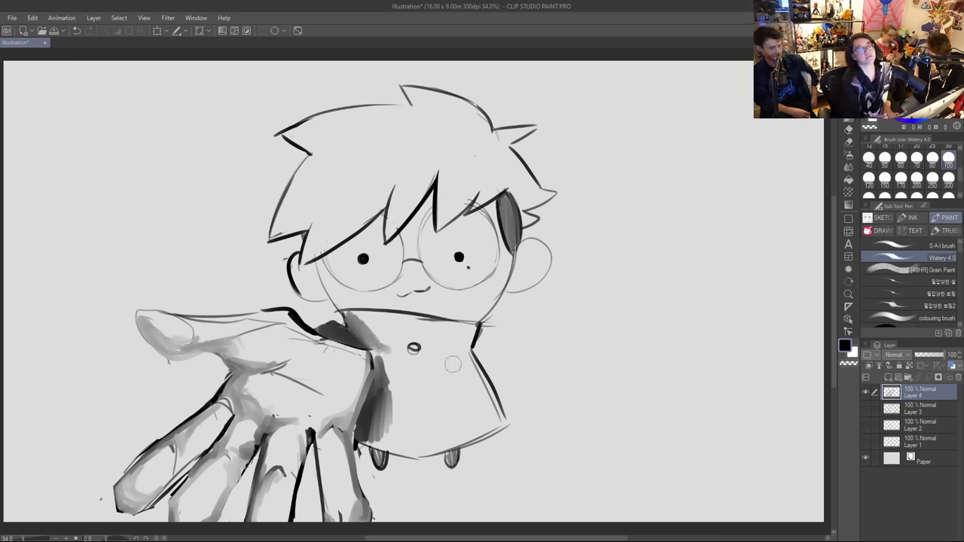
# Step: Shade the cheek and ear nearest the raised hand, the hair strand above them, and the area beneath the fringe
pyautogui.moveTo(320, 260)
pyautogui.mouseDown()
pyautogui.moveTo(329, 291)
pyautogui.moveTo(338, 300)
pyautogui.moveTo(328, 273)
pyautogui.moveTo(357, 310)
pyautogui.mouseUp()
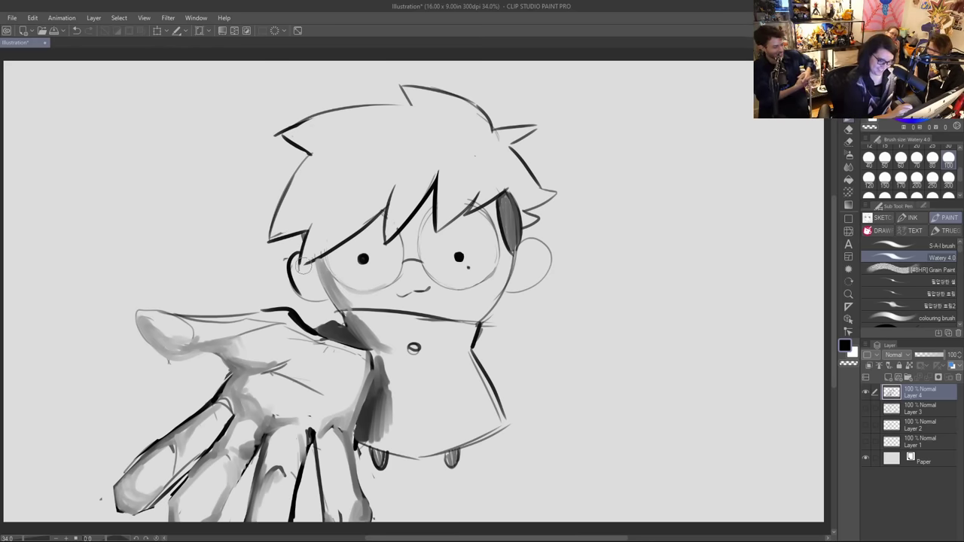
pyautogui.moveTo(307, 263)
pyautogui.mouseDown()
pyautogui.moveTo(352, 158)
pyautogui.moveTo(304, 263)
pyautogui.moveTo(346, 180)
pyautogui.moveTo(305, 262)
pyautogui.moveTo(353, 179)
pyautogui.moveTo(307, 262)
pyautogui.moveTo(353, 222)
pyautogui.moveTo(304, 262)
pyautogui.moveTo(320, 240)
pyautogui.moveTo(292, 272)
pyautogui.moveTo(296, 261)
pyautogui.moveTo(301, 290)
pyautogui.moveTo(318, 296)
pyautogui.moveTo(311, 266)
pyautogui.moveTo(300, 269)
pyautogui.moveTo(314, 267)
pyautogui.moveTo(321, 290)
pyautogui.moveTo(308, 296)
pyautogui.moveTo(304, 254)
pyautogui.mouseUp()
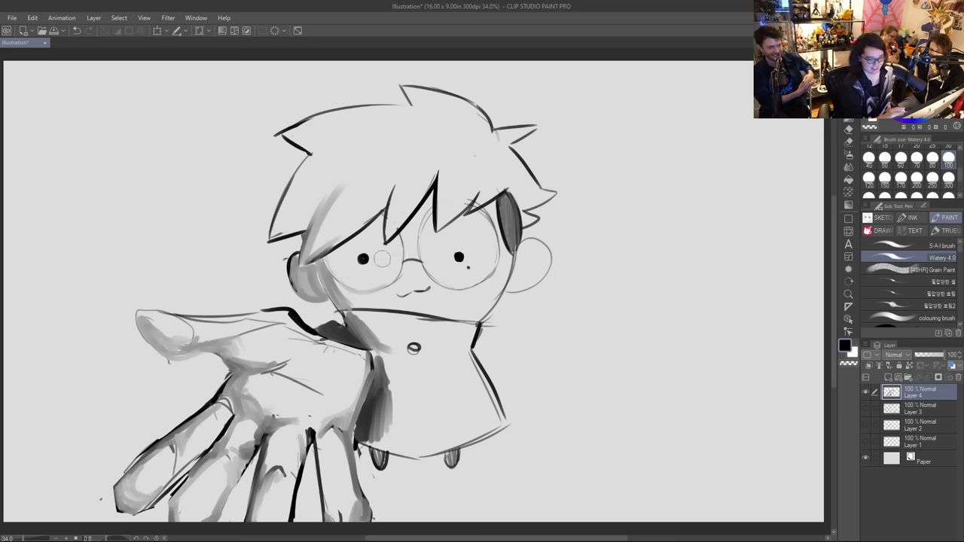
pyautogui.moveTo(388, 211)
pyautogui.mouseDown()
pyautogui.moveTo(331, 277)
pyautogui.moveTo(329, 265)
pyautogui.moveTo(376, 220)
pyautogui.moveTo(328, 260)
pyautogui.moveTo(380, 215)
pyautogui.mouseUp()
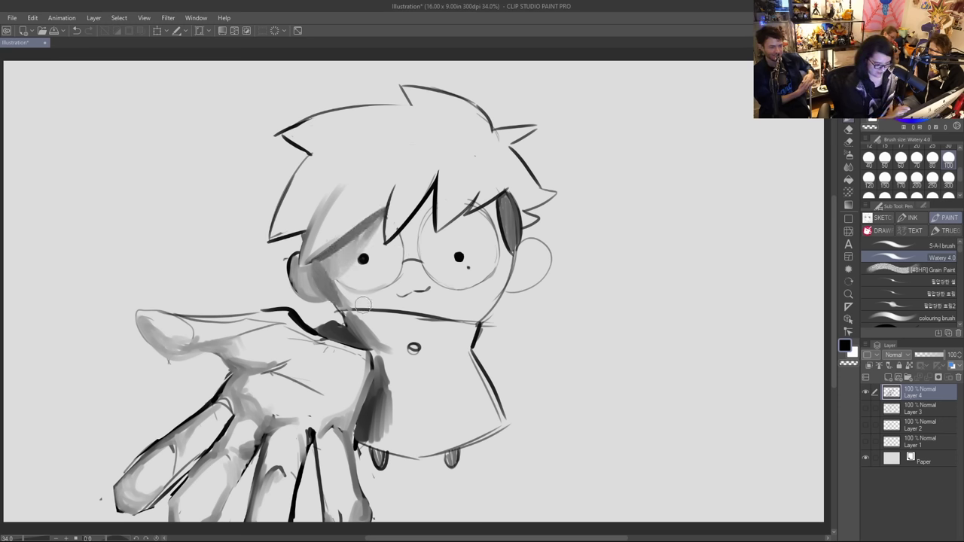
pyautogui.hotkey('ctrl', 'z')
# Step: Blend the shading along the palm's outer edge, deepen the grey on the fingers and wrist, and extend the shadow across the collar
pyautogui.moveTo(358, 338)
pyautogui.mouseDown()
pyautogui.moveTo(366, 374)
pyautogui.moveTo(359, 344)
pyautogui.moveTo(374, 378)
pyautogui.moveTo(373, 349)
pyautogui.moveTo(378, 379)
pyautogui.moveTo(355, 341)
pyautogui.moveTo(346, 411)
pyautogui.moveTo(364, 370)
pyautogui.moveTo(339, 403)
pyautogui.moveTo(363, 391)
pyautogui.mouseUp()
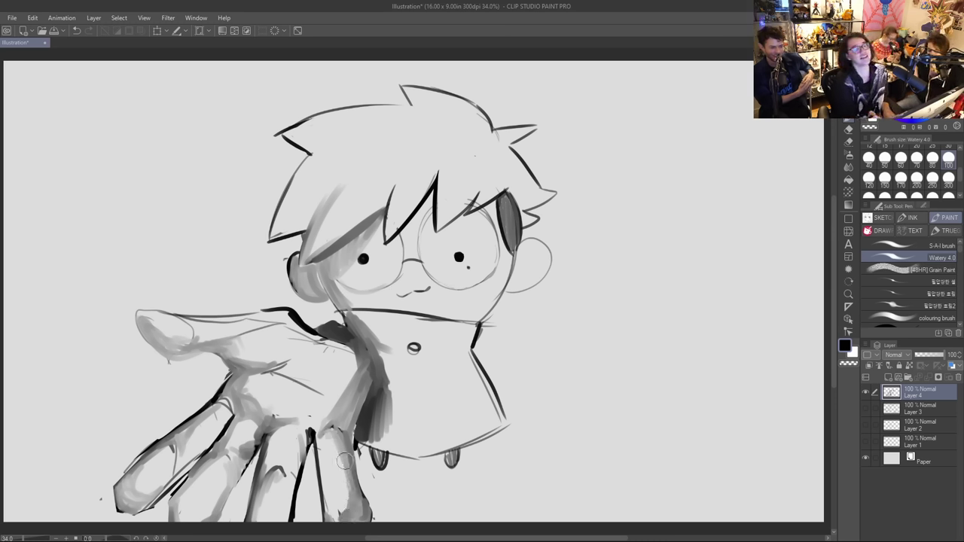
pyautogui.moveTo(346, 473); pyautogui.dragTo(348, 515)
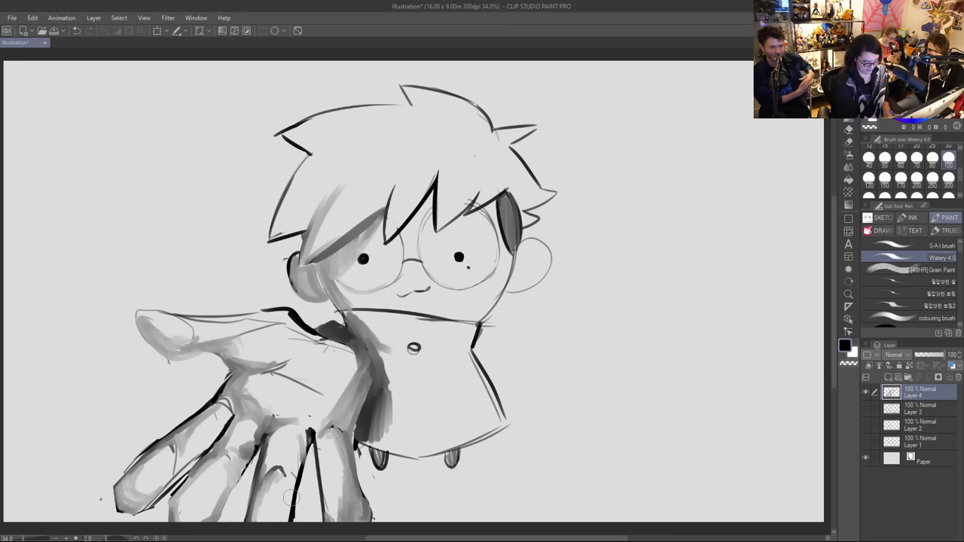
pyautogui.moveTo(291, 497)
pyautogui.mouseDown()
pyautogui.moveTo(284, 478)
pyautogui.moveTo(289, 515)
pyautogui.moveTo(286, 471)
pyautogui.moveTo(293, 478)
pyautogui.moveTo(307, 434)
pyautogui.mouseUp()
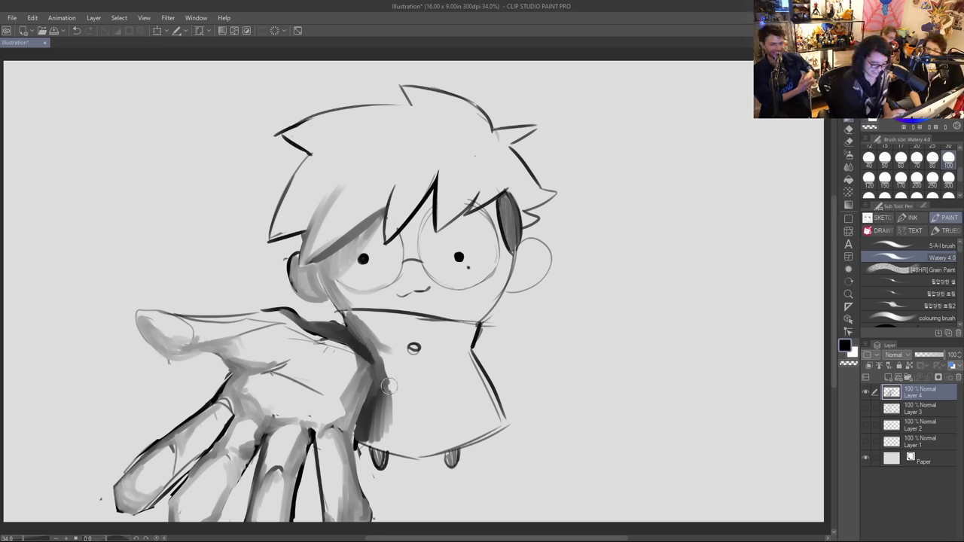
pyautogui.moveTo(351, 339); pyautogui.dragTo(410, 357)
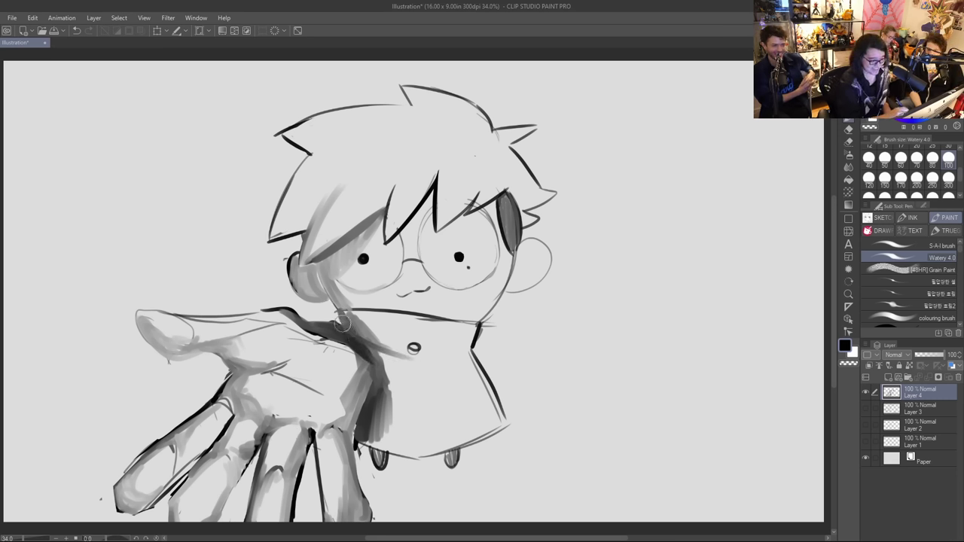
pyautogui.moveTo(348, 334)
pyautogui.mouseDown()
pyautogui.moveTo(340, 318)
pyautogui.moveTo(377, 318)
pyautogui.mouseUp()
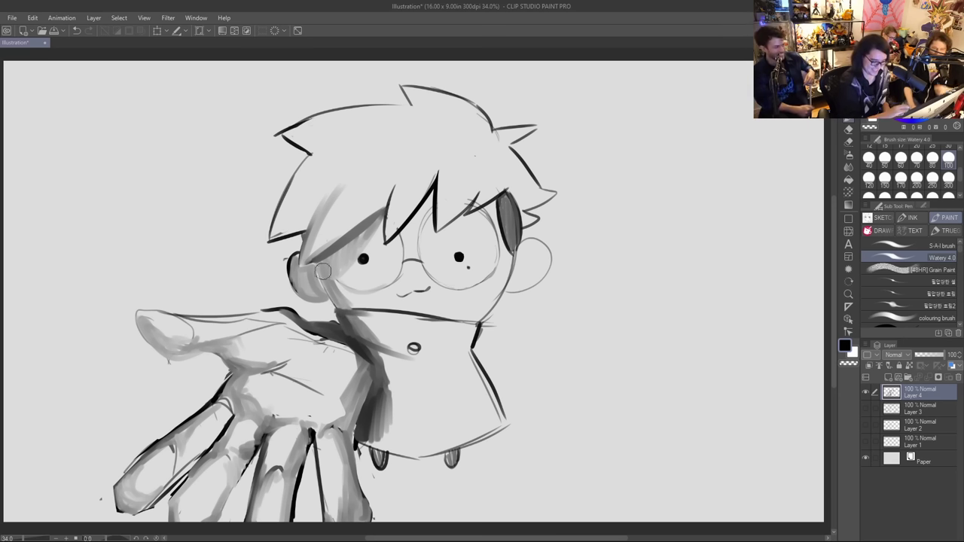
# Step: Darken the jawline, the collar's corner and the little finger's base with a finer Watery 4.0 brush, and set the brush size to 70
pyautogui.click(868, 155)
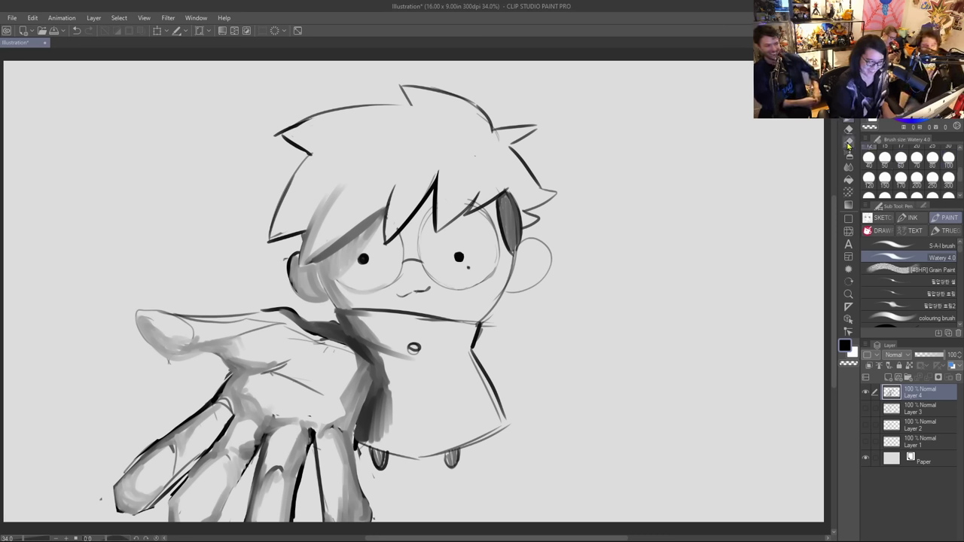
pyautogui.moveTo(337, 308)
pyautogui.mouseDown()
pyautogui.moveTo(325, 283)
pyautogui.moveTo(338, 325)
pyautogui.moveTo(333, 313)
pyautogui.mouseUp()
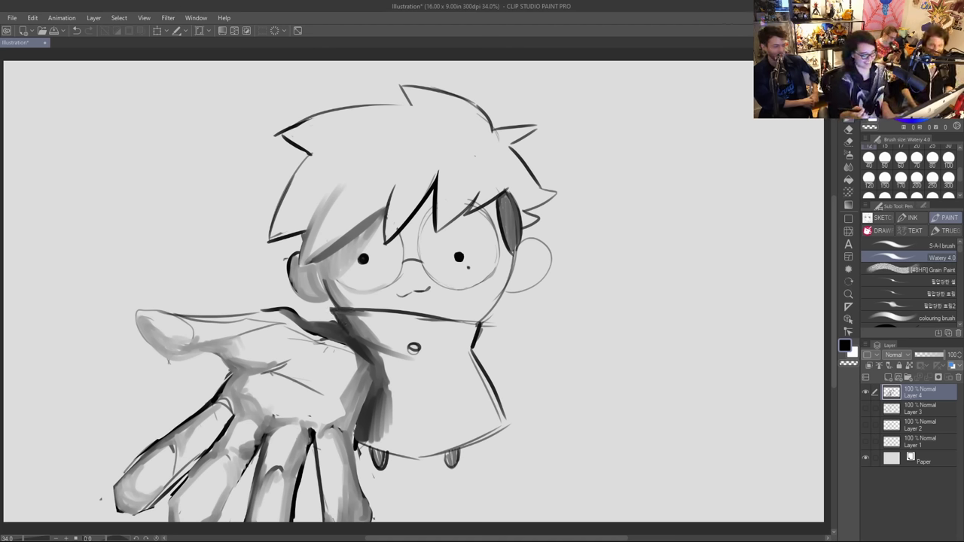
pyautogui.moveTo(350, 443); pyautogui.dragTo(344, 434)
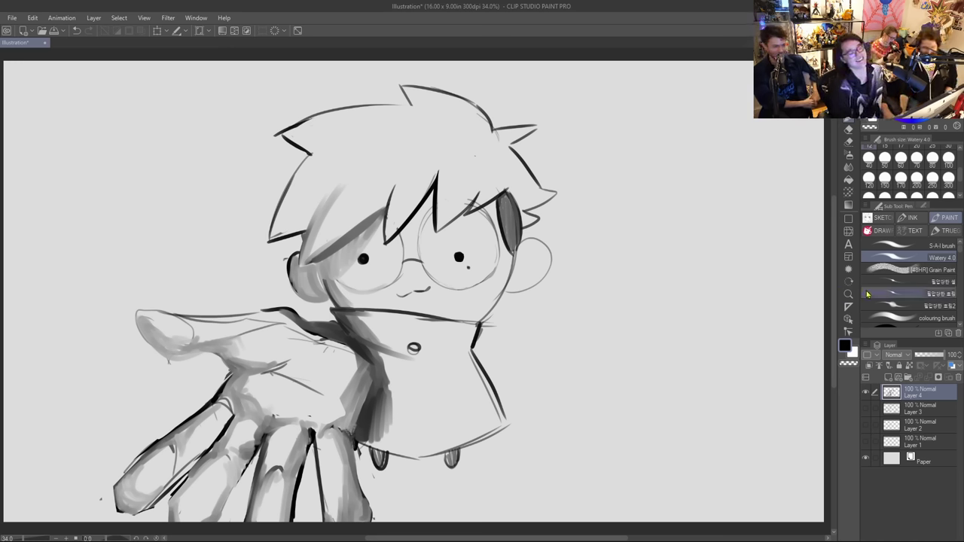
pyautogui.click(923, 158)
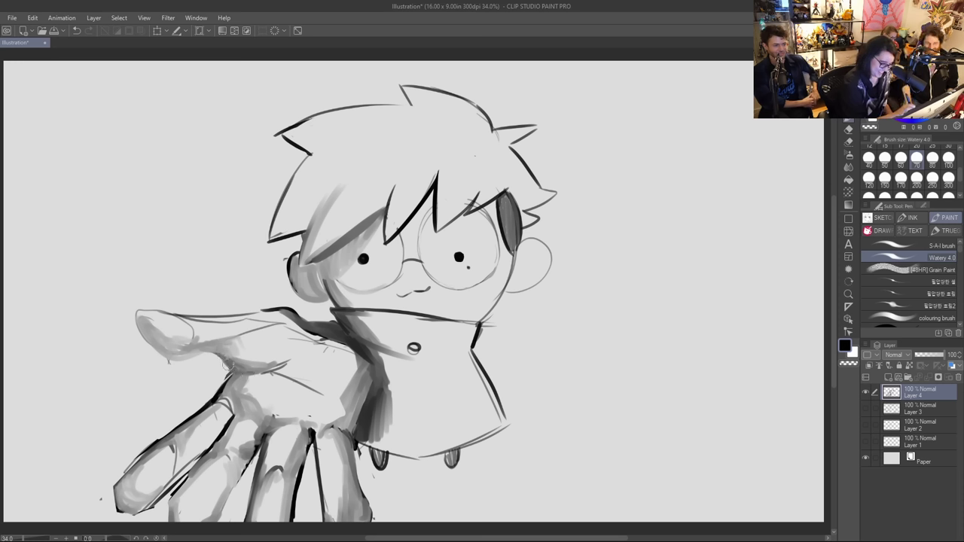
# Step: Shade the side hair above the raised hand, the cheek, the torso and the far ear with Watery 4.0 at size 250
pyautogui.moveTo(140, 327)
pyautogui.mouseDown()
pyautogui.moveTo(177, 361)
pyautogui.moveTo(202, 342)
pyautogui.mouseUp()
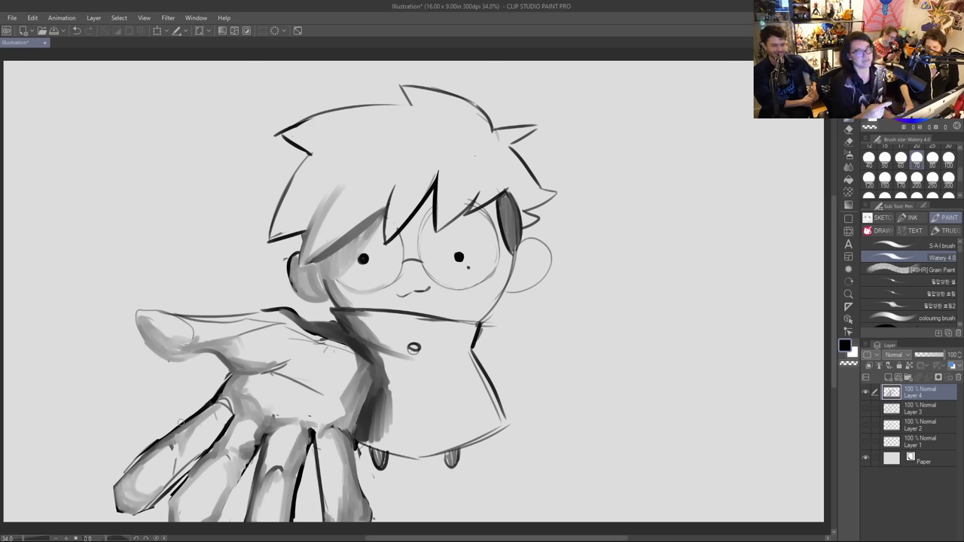
pyautogui.click(932, 178)
pyautogui.moveTo(285, 230)
pyautogui.mouseDown()
pyautogui.moveTo(301, 181)
pyautogui.moveTo(302, 216)
pyautogui.moveTo(327, 138)
pyautogui.moveTo(296, 142)
pyautogui.moveTo(317, 142)
pyautogui.moveTo(314, 175)
pyautogui.moveTo(292, 132)
pyautogui.moveTo(323, 132)
pyautogui.moveTo(343, 98)
pyautogui.mouseUp()
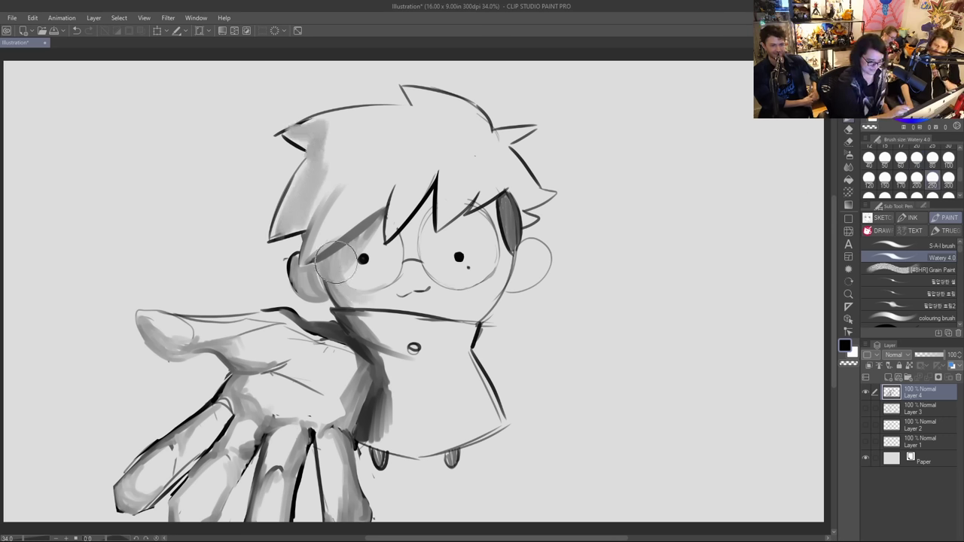
pyautogui.moveTo(335, 260)
pyautogui.mouseDown()
pyautogui.moveTo(363, 303)
pyautogui.moveTo(348, 254)
pyautogui.moveTo(372, 299)
pyautogui.moveTo(347, 269)
pyautogui.moveTo(371, 328)
pyautogui.moveTo(353, 318)
pyautogui.moveTo(390, 355)
pyautogui.moveTo(377, 324)
pyautogui.mouseUp()
pyautogui.moveTo(396, 410)
pyautogui.mouseDown()
pyautogui.moveTo(368, 440)
pyautogui.moveTo(396, 451)
pyautogui.moveTo(387, 360)
pyautogui.moveTo(391, 441)
pyautogui.moveTo(398, 415)
pyautogui.moveTo(403, 445)
pyautogui.moveTo(398, 364)
pyautogui.mouseUp()
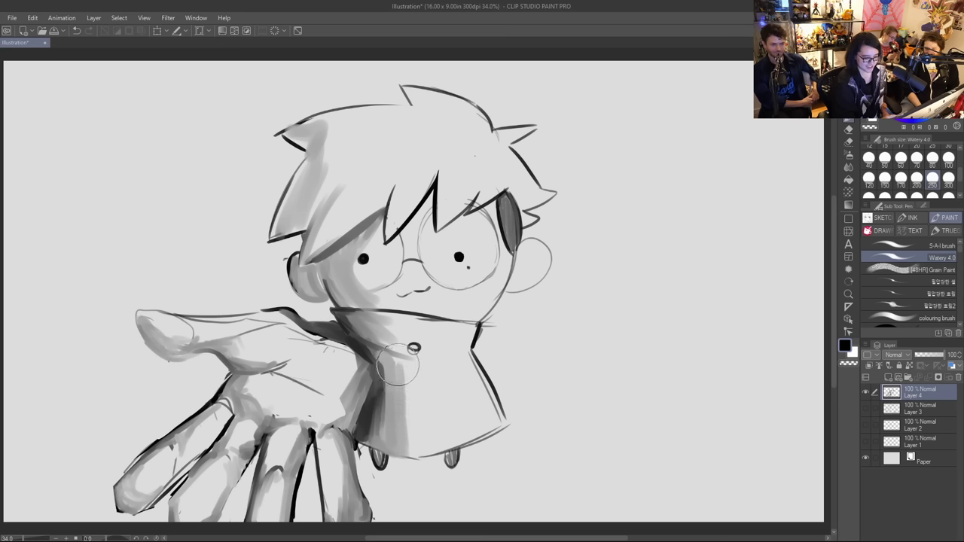
pyautogui.moveTo(531, 255); pyautogui.dragTo(529, 254)
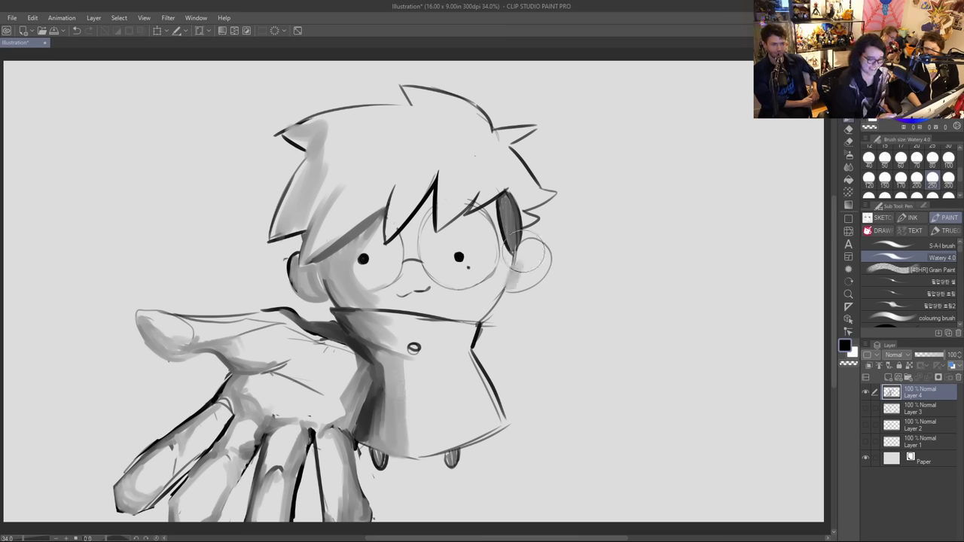
# Step: Darken the glasses' rim nearest the hand at brush size 20, and extend the grey hair shading towards the crown at size 250
pyautogui.click(917, 148)
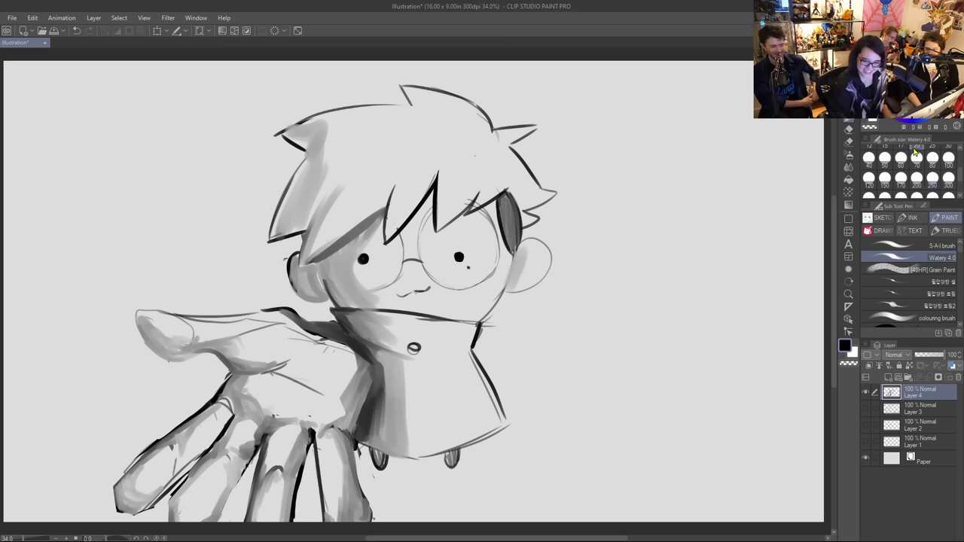
pyautogui.moveTo(329, 251); pyautogui.dragTo(367, 293)
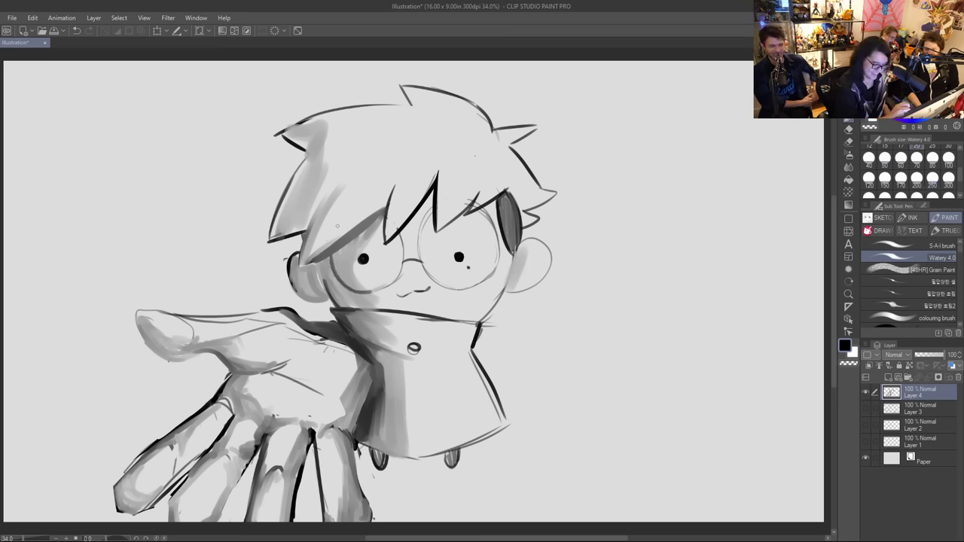
pyautogui.click(932, 177)
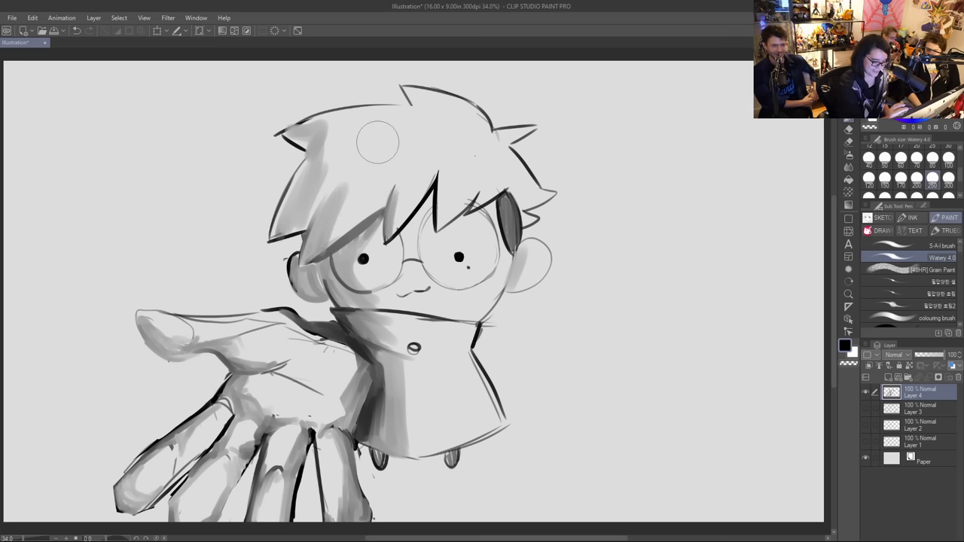
pyautogui.moveTo(300, 212); pyautogui.dragTo(361, 140)
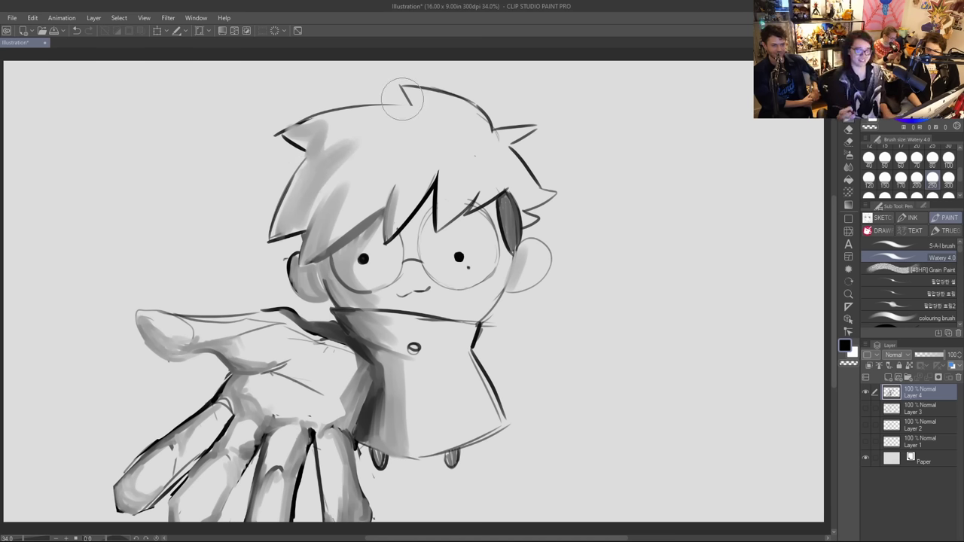
# Step: Darken the side hair strands, the fringe edge and the upper spike's tip with the brush at size 70
pyautogui.click(916, 157)
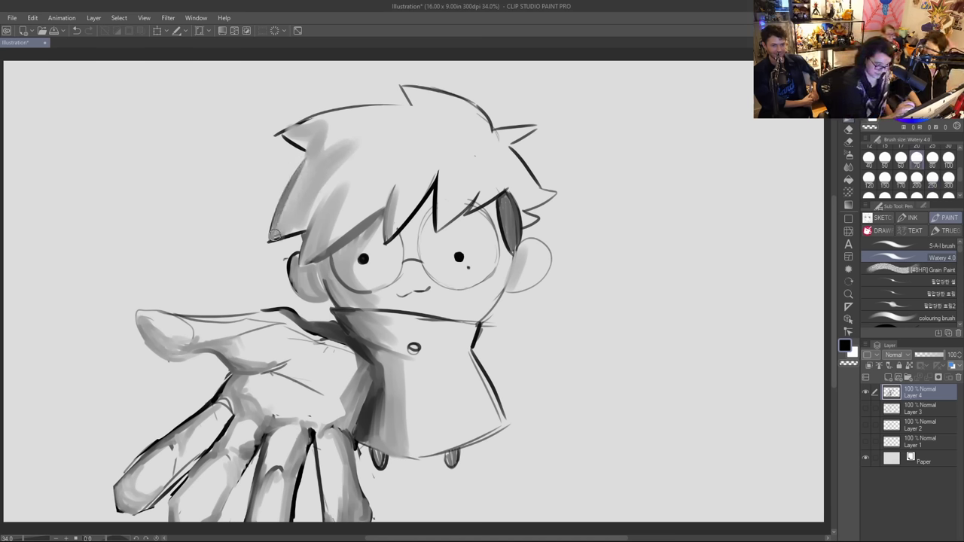
pyautogui.moveTo(274, 234)
pyautogui.mouseDown()
pyautogui.moveTo(311, 154)
pyautogui.moveTo(279, 238)
pyautogui.moveTo(286, 210)
pyautogui.moveTo(271, 237)
pyautogui.moveTo(325, 222)
pyautogui.moveTo(303, 258)
pyautogui.moveTo(308, 225)
pyautogui.moveTo(325, 198)
pyautogui.moveTo(303, 258)
pyautogui.moveTo(343, 158)
pyautogui.moveTo(301, 268)
pyautogui.moveTo(334, 249)
pyautogui.moveTo(301, 265)
pyautogui.mouseUp()
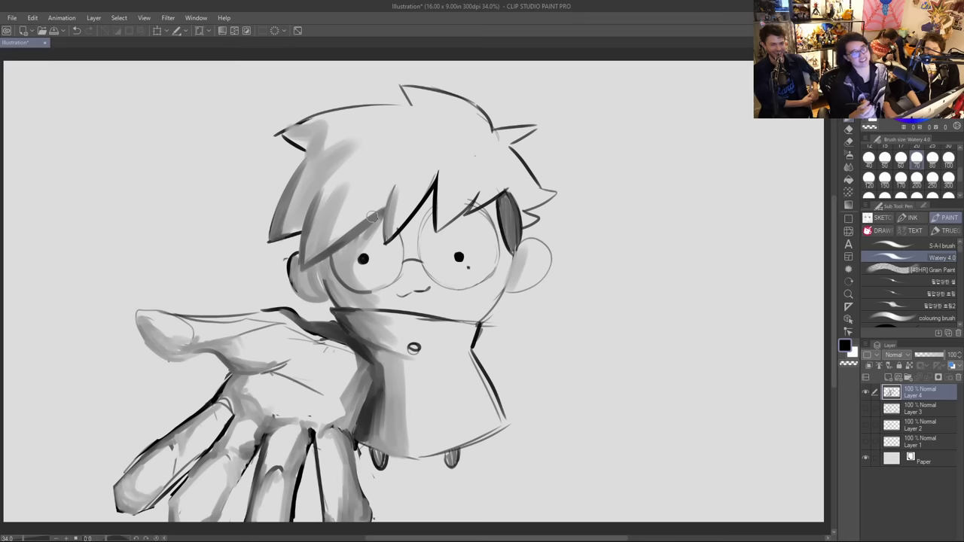
pyautogui.moveTo(285, 136)
pyautogui.mouseDown()
pyautogui.moveTo(305, 151)
pyautogui.moveTo(290, 132)
pyautogui.moveTo(300, 136)
pyautogui.mouseUp()
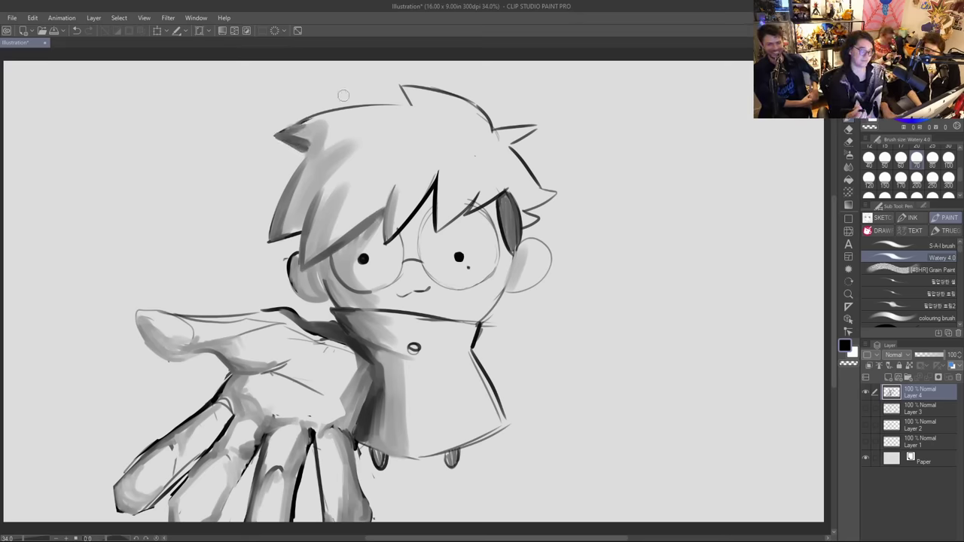
# Step: Hand-letter "give me your shoelaces" in black beside the character's head with the よかペン ink pen
pyautogui.click(911, 217)
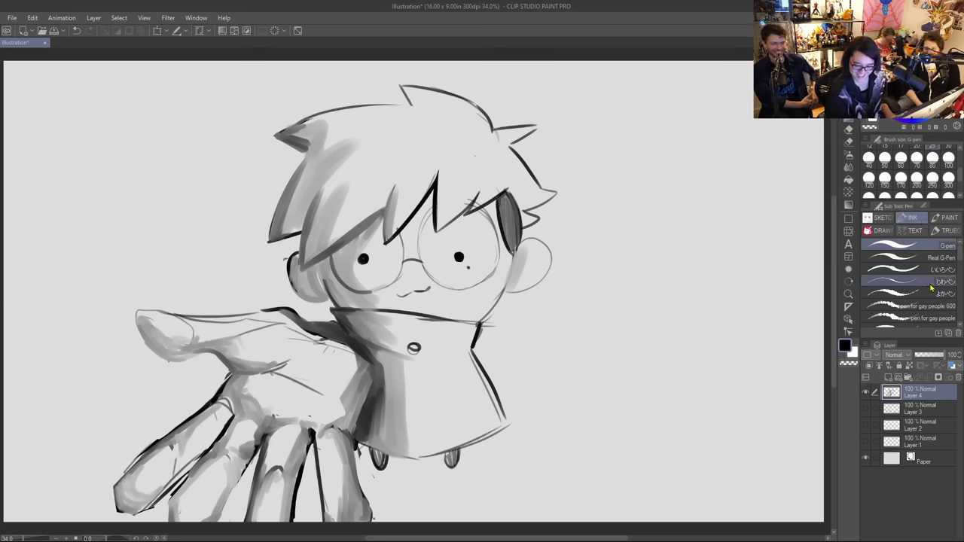
pyautogui.click(907, 293)
pyautogui.moveTo(595, 257); pyautogui.dragTo(584, 289)
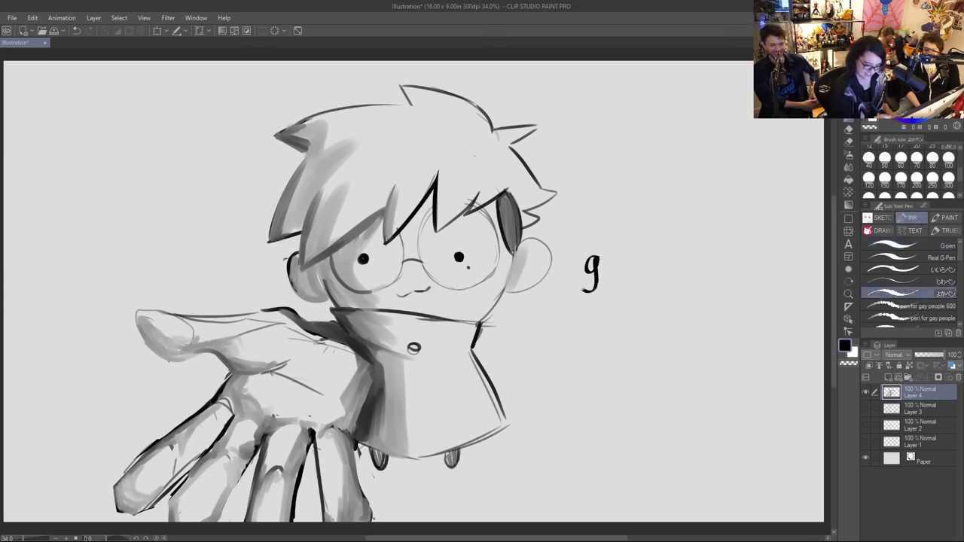
pyautogui.hotkey('ctrl', 'z')
pyautogui.moveTo(599, 243)
pyautogui.mouseDown()
pyautogui.moveTo(595, 261)
pyautogui.moveTo(626, 245)
pyautogui.moveTo(682, 251)
pyautogui.mouseUp()
pyautogui.hotkey('ctrl', 'z')
pyautogui.hotkey('ctrl', 'z')
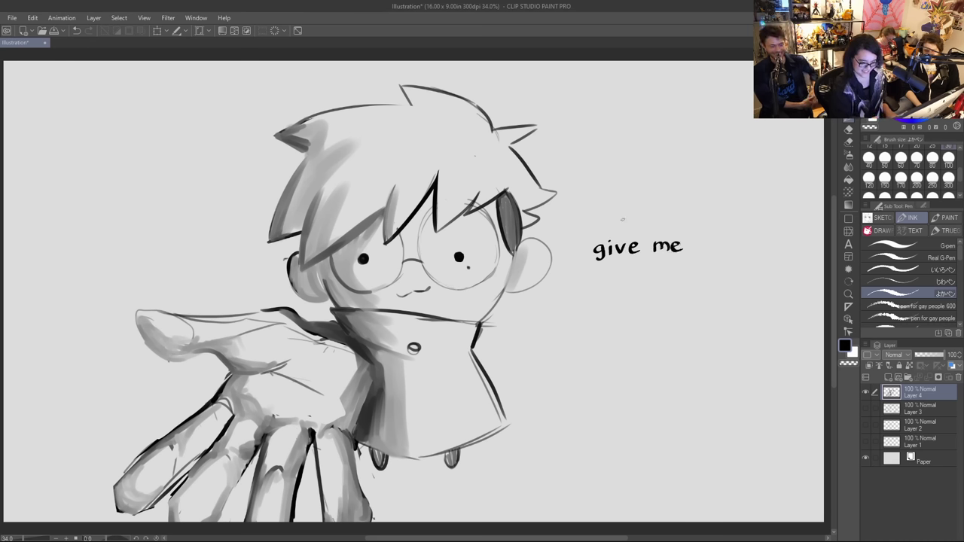
pyautogui.moveTo(585, 269); pyautogui.dragTo(589, 278)
pyautogui.moveTo(594, 267)
pyautogui.mouseDown()
pyautogui.moveTo(590, 284)
pyautogui.moveTo(622, 268)
pyautogui.moveTo(632, 278)
pyautogui.moveTo(685, 276)
pyautogui.moveTo(690, 263)
pyautogui.moveTo(732, 278)
pyautogui.mouseUp()
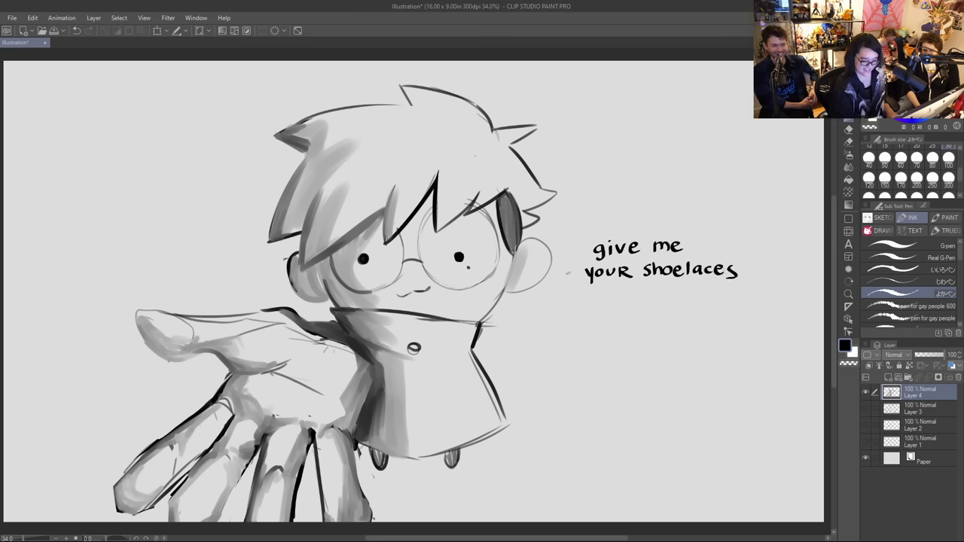
# Step: Draw a speech bubble of open curved strokes around the lettering, with a small tail pointing towards the character
pyautogui.hotkey('ctrl', 'z')
pyautogui.moveTo(579, 297); pyautogui.dragTo(559, 297)
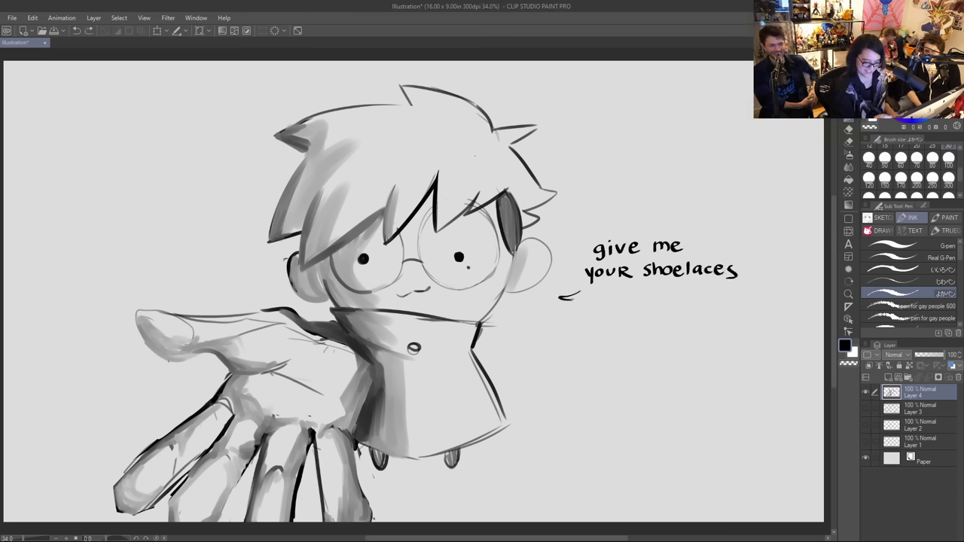
pyautogui.moveTo(578, 237)
pyautogui.mouseDown()
pyautogui.moveTo(572, 283)
pyautogui.moveTo(580, 249)
pyautogui.moveTo(575, 278)
pyautogui.moveTo(711, 293)
pyautogui.mouseUp()
pyautogui.hotkey('ctrl', 'z')
pyautogui.moveTo(609, 226)
pyautogui.mouseDown()
pyautogui.moveTo(740, 234)
pyautogui.moveTo(729, 288)
pyautogui.mouseUp()
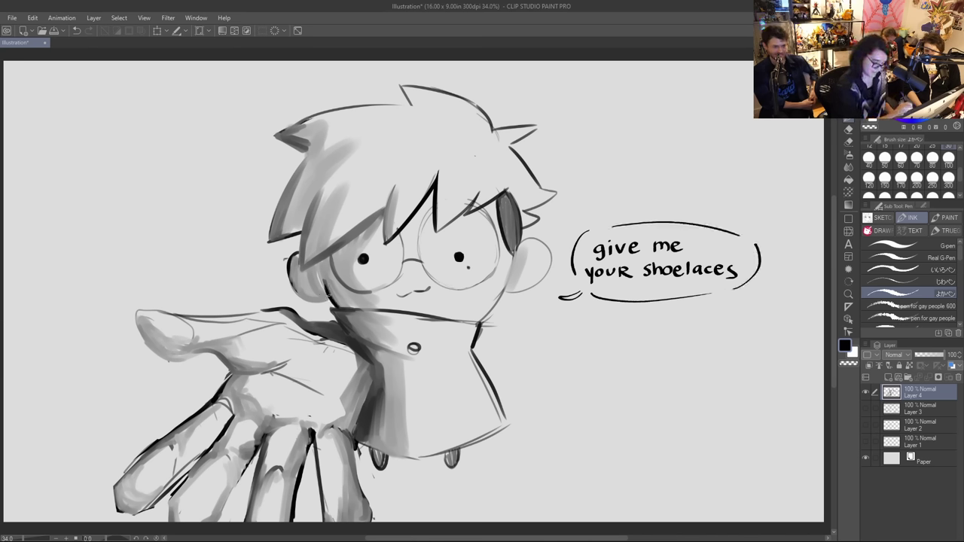
# Step: Ink bolder black outlines on the ear, side hair strands and jaw on the side nearest the hand
pyautogui.moveTo(299, 295)
pyautogui.mouseDown()
pyautogui.moveTo(290, 277)
pyautogui.moveTo(299, 228)
pyautogui.mouseUp()
pyautogui.hotkey('ctrl', 'z')
pyautogui.moveTo(303, 279); pyautogui.dragTo(311, 205)
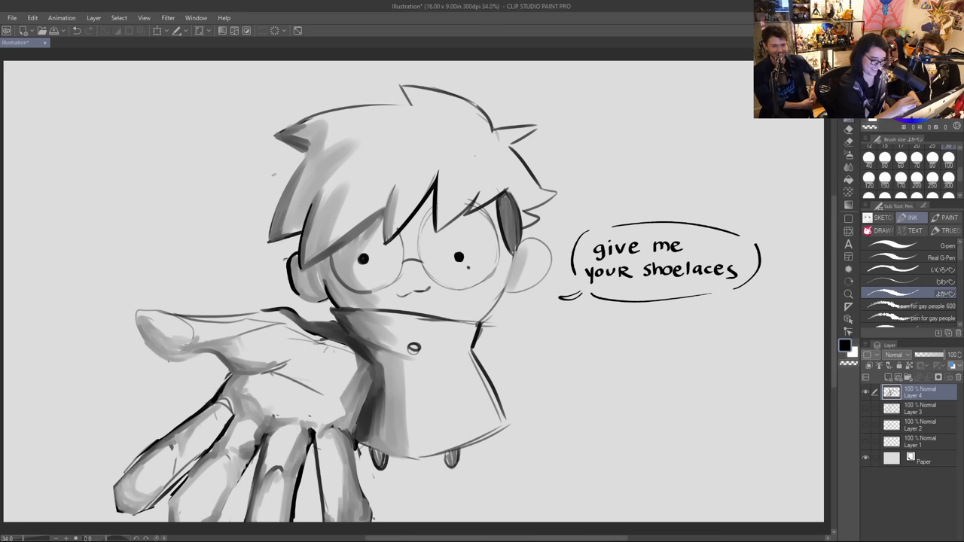
pyautogui.moveTo(267, 246)
pyautogui.mouseDown()
pyautogui.moveTo(312, 149)
pyautogui.moveTo(302, 150)
pyautogui.moveTo(309, 157)
pyautogui.mouseUp()
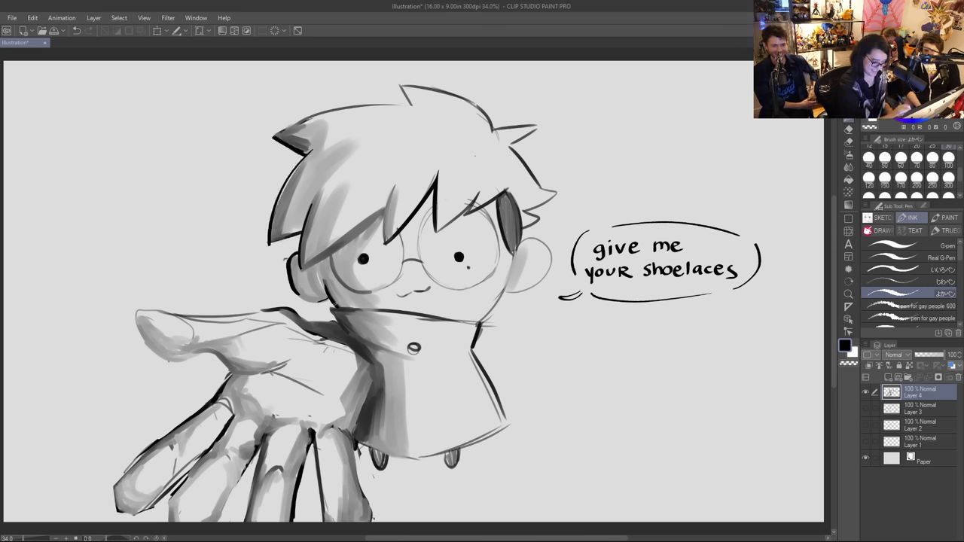
pyautogui.moveTo(325, 288); pyautogui.dragTo(320, 267)
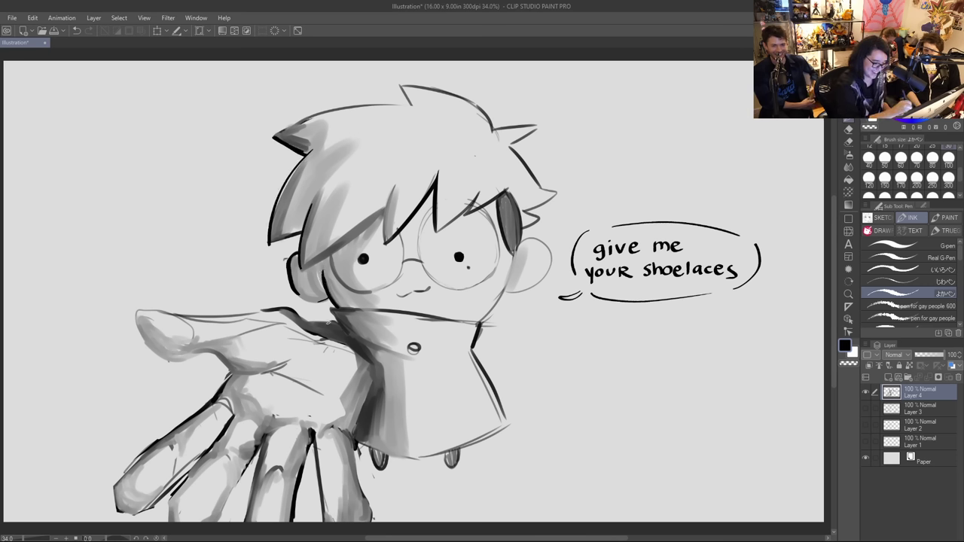
# Step: Ink the collar's upper corner and its lower fold near the wrist with bold black lines
pyautogui.moveTo(330, 309)
pyautogui.mouseDown()
pyautogui.moveTo(343, 331)
pyautogui.moveTo(363, 309)
pyautogui.moveTo(402, 307)
pyautogui.mouseUp()
pyautogui.hotkey('ctrl', 'z')
pyautogui.moveTo(358, 333); pyautogui.dragTo(395, 346)
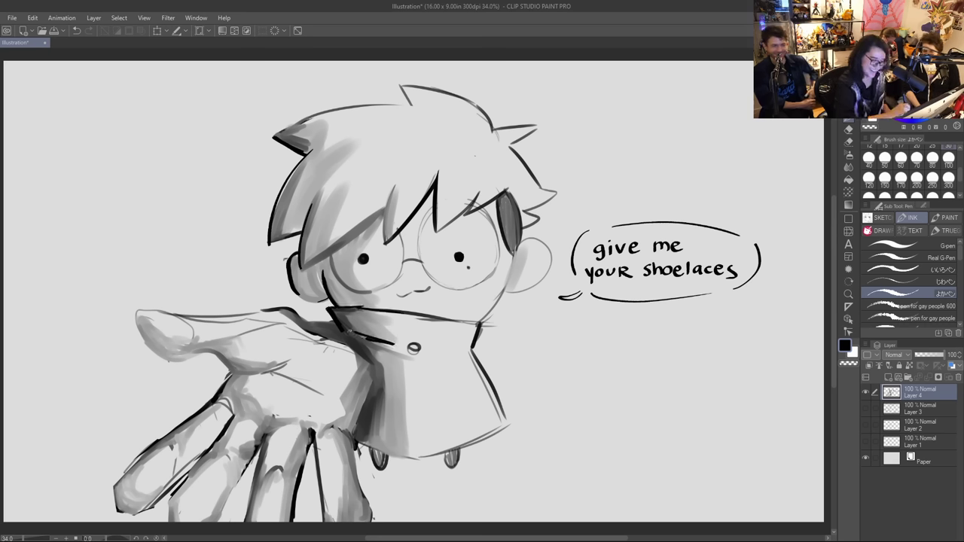
# Step: Ink thick black contours around the thumb and along the edges of the four reaching fingers
pyautogui.moveTo(136, 315)
pyautogui.mouseDown()
pyautogui.moveTo(149, 346)
pyautogui.moveTo(165, 308)
pyautogui.moveTo(288, 309)
pyautogui.mouseUp()
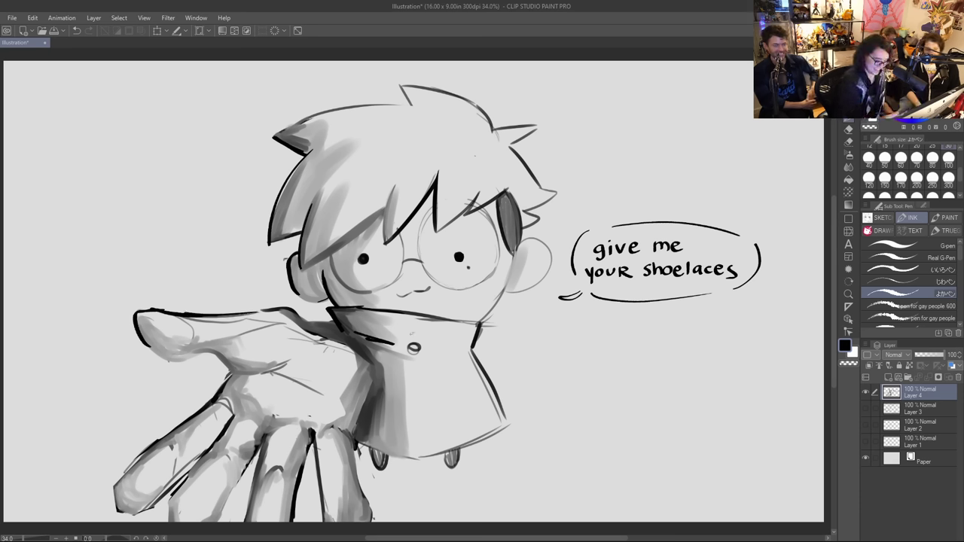
pyautogui.moveTo(156, 444)
pyautogui.mouseDown()
pyautogui.moveTo(122, 476)
pyautogui.moveTo(115, 510)
pyautogui.moveTo(116, 486)
pyautogui.mouseUp()
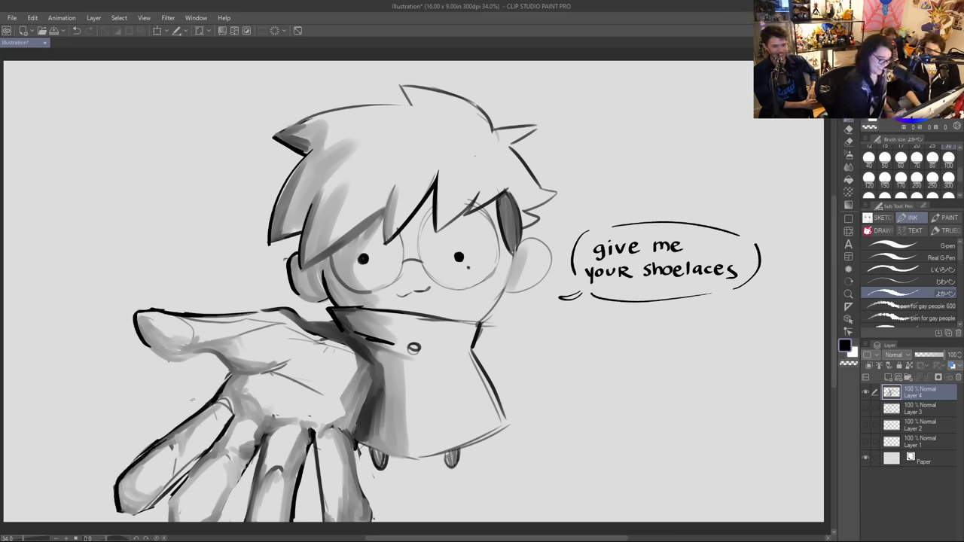
pyautogui.moveTo(198, 459)
pyautogui.mouseDown()
pyautogui.moveTo(154, 507)
pyautogui.moveTo(167, 493)
pyautogui.moveTo(166, 520)
pyautogui.mouseUp()
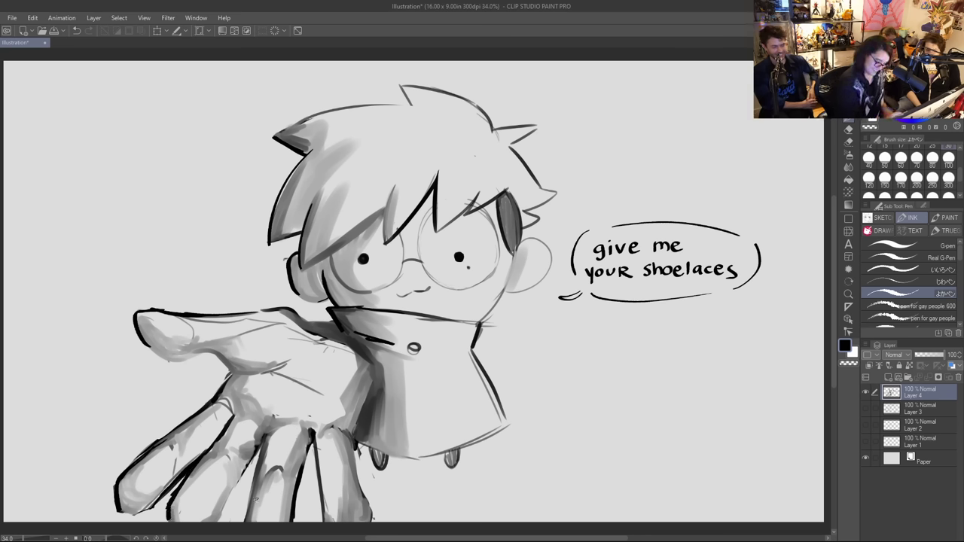
pyautogui.moveTo(250, 455); pyautogui.dragTo(226, 497)
pyautogui.moveTo(262, 440); pyautogui.dragTo(238, 479)
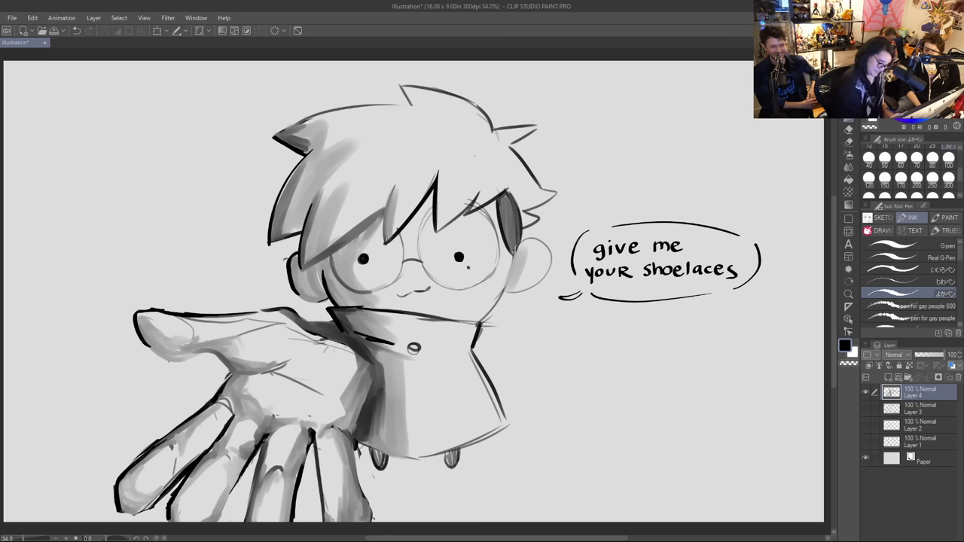
pyautogui.moveTo(267, 440); pyautogui.dragTo(244, 521)
pyautogui.moveTo(310, 436)
pyautogui.mouseDown()
pyautogui.moveTo(303, 464)
pyautogui.moveTo(322, 511)
pyautogui.mouseUp()
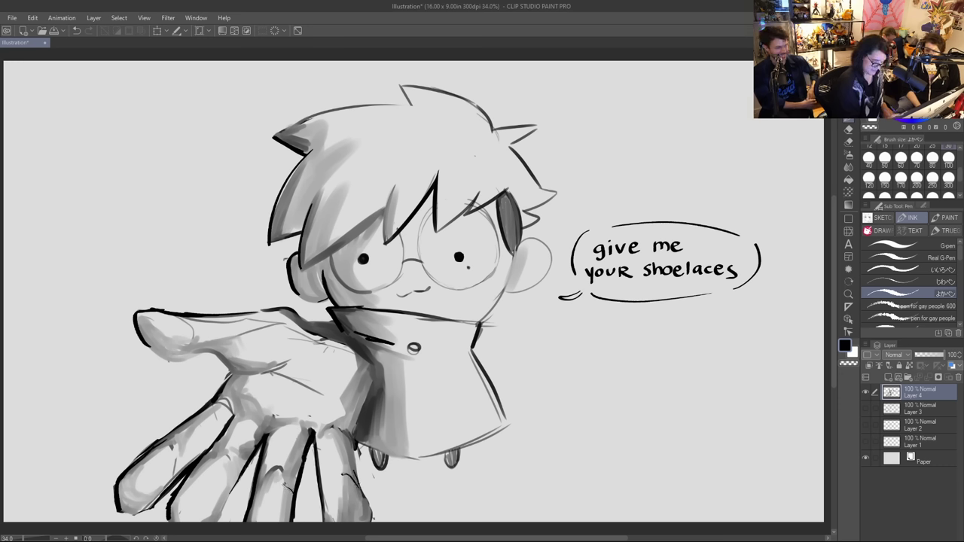
# Step: Ink creases on the fingers, their base and the thumb's fold, and thicken the torso's lower edge
pyautogui.moveTo(295, 484); pyautogui.dragTo(283, 494)
pyautogui.moveTo(276, 418); pyautogui.dragTo(301, 416)
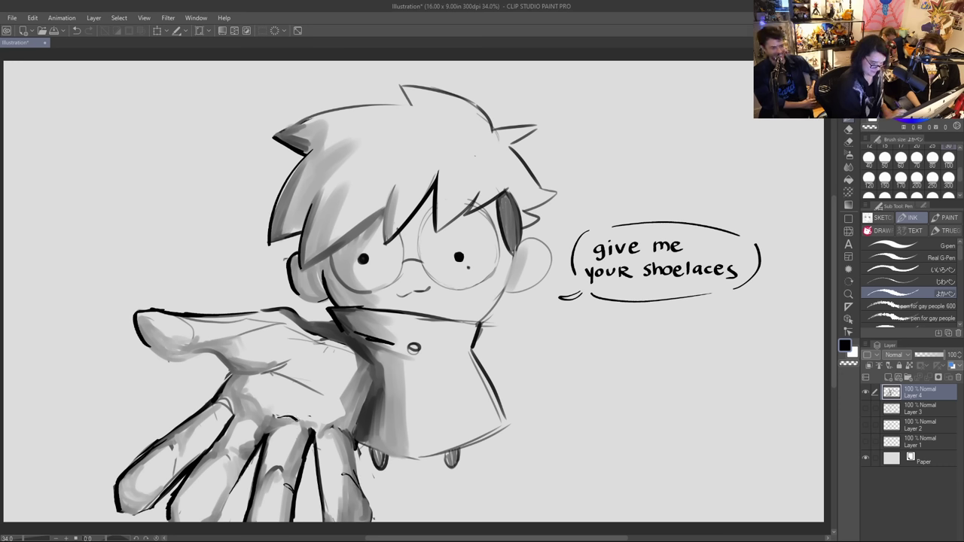
pyautogui.moveTo(226, 362); pyautogui.dragTo(246, 372)
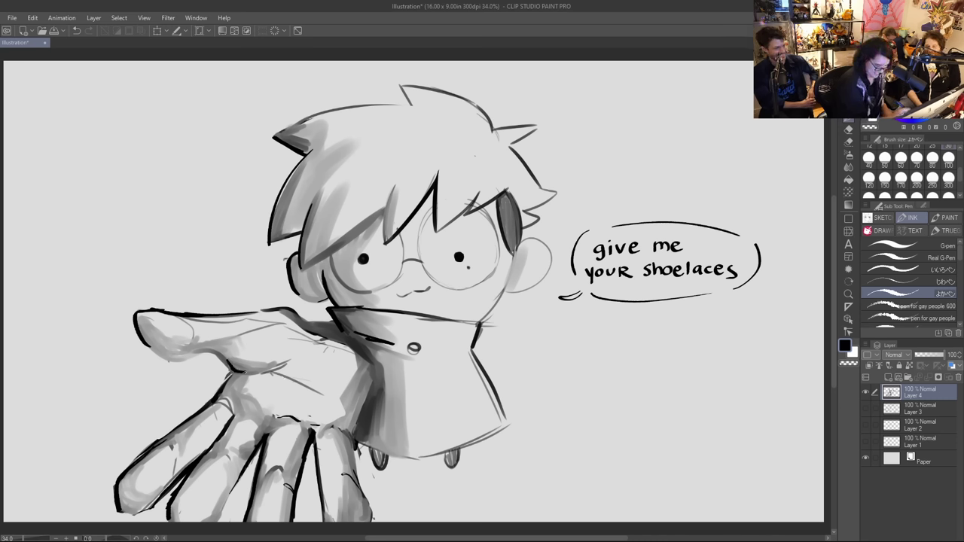
pyautogui.moveTo(359, 445); pyautogui.dragTo(416, 456)
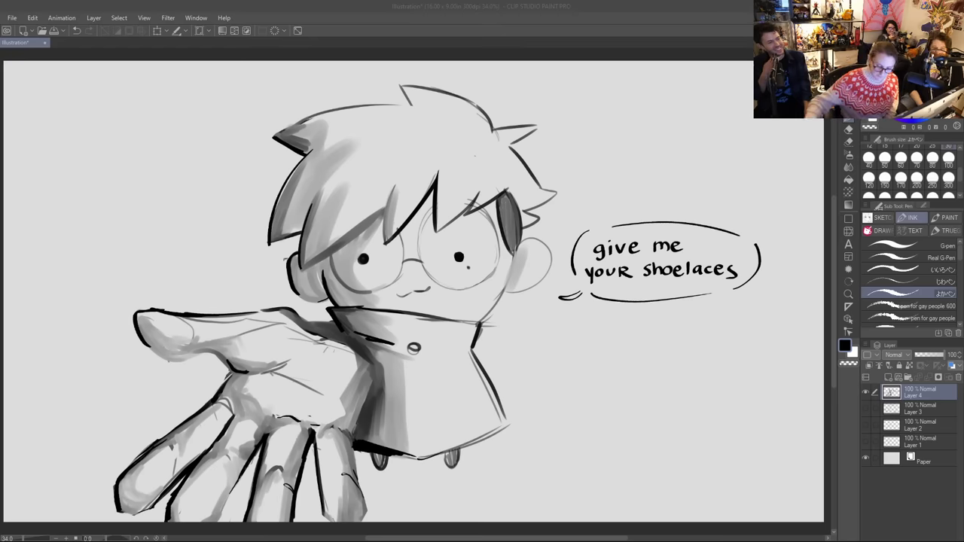
# Step: Hide Layer 4 and, on a new layer, draw a shallow curve for the head's top and a rounded triangular nose below
pyautogui.click(865, 392)
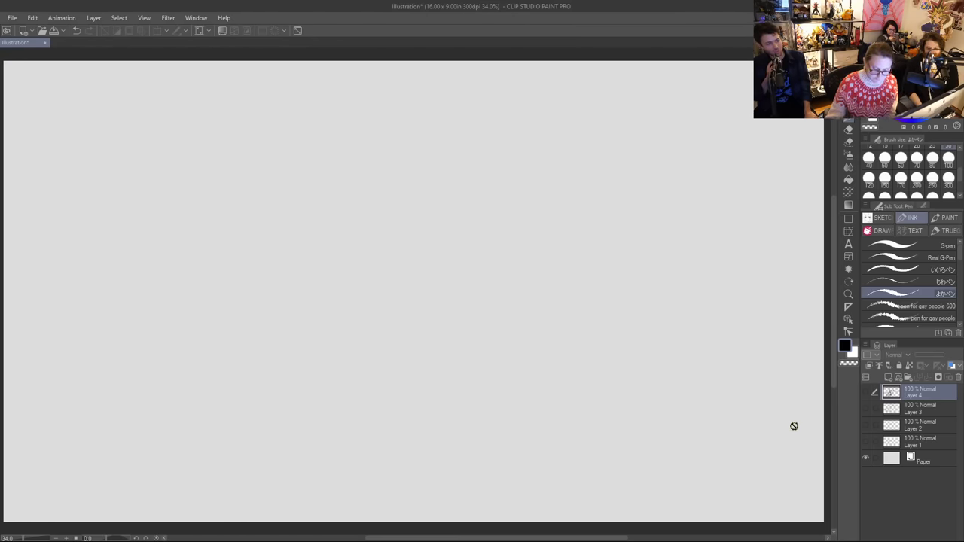
pyautogui.click(887, 377)
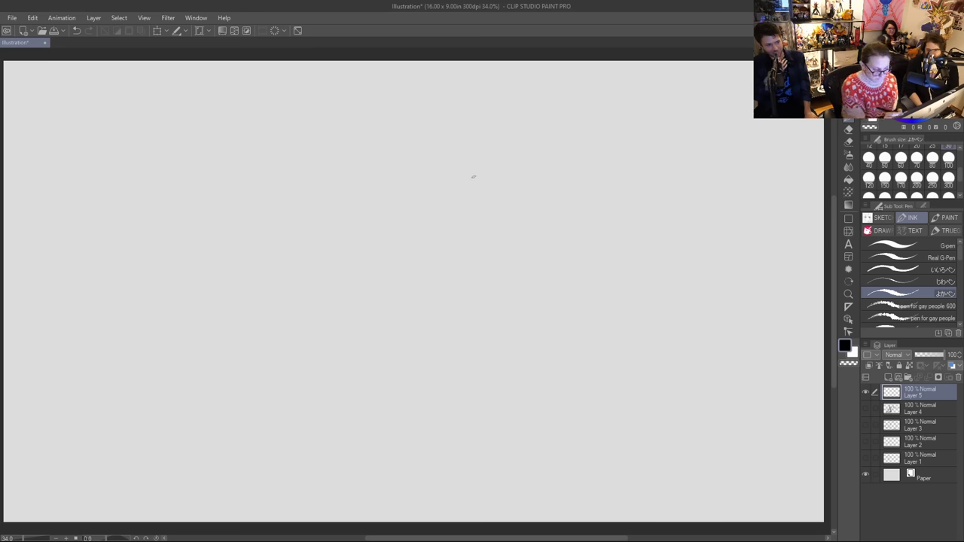
pyautogui.moveTo(487, 185); pyautogui.dragTo(366, 188)
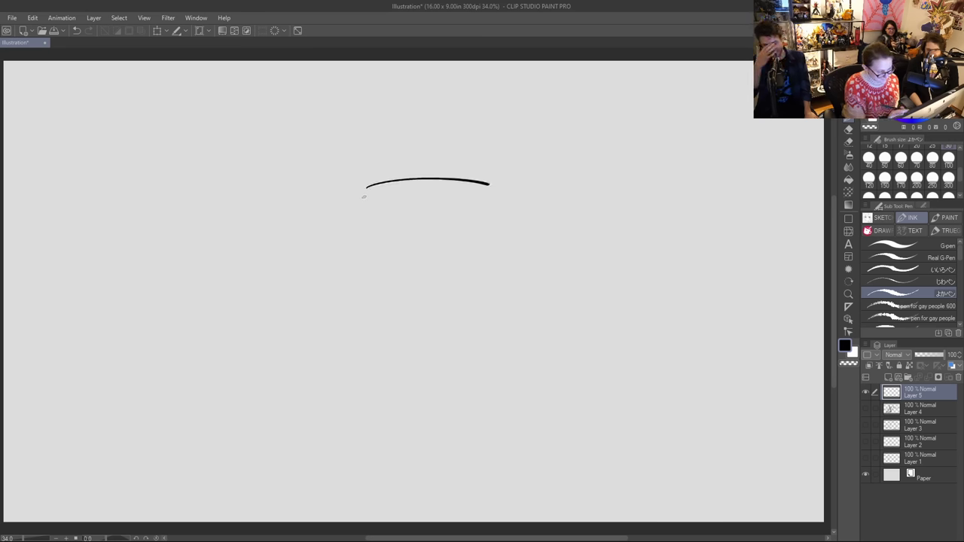
pyautogui.moveTo(354, 257)
pyautogui.mouseDown()
pyautogui.moveTo(424, 255)
pyautogui.moveTo(383, 294)
pyautogui.moveTo(390, 298)
pyautogui.mouseUp()
pyautogui.hotkey('ctrl', 'z')
pyautogui.hotkey('ctrl', 'z')
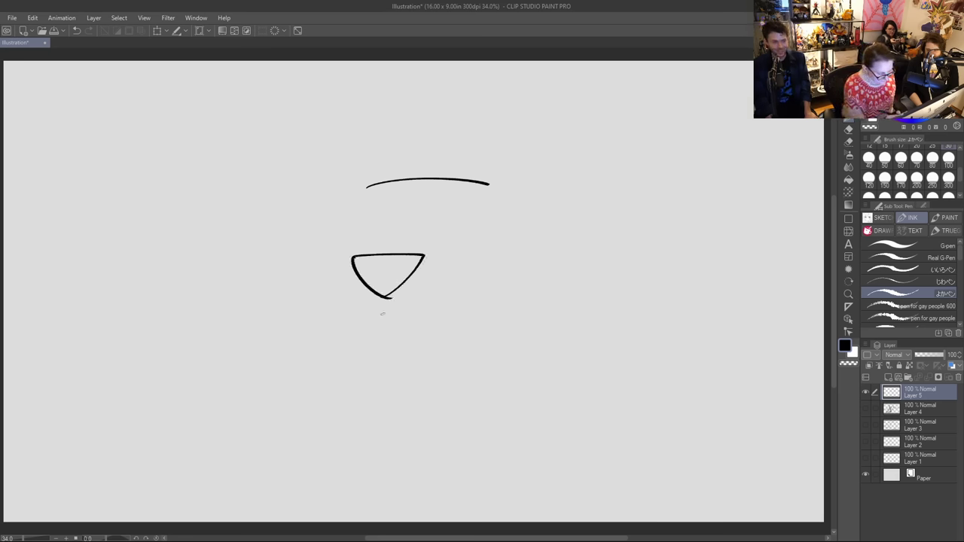
# Step: Draw two rounded ears at the ends of the head curve and half-lidded eyes with small pupils above the nose
pyautogui.moveTo(364, 187)
pyautogui.mouseDown()
pyautogui.moveTo(374, 161)
pyautogui.moveTo(323, 150)
pyautogui.moveTo(343, 200)
pyautogui.mouseUp()
pyautogui.moveTo(488, 183)
pyautogui.mouseDown()
pyautogui.moveTo(512, 143)
pyautogui.moveTo(512, 189)
pyautogui.mouseUp()
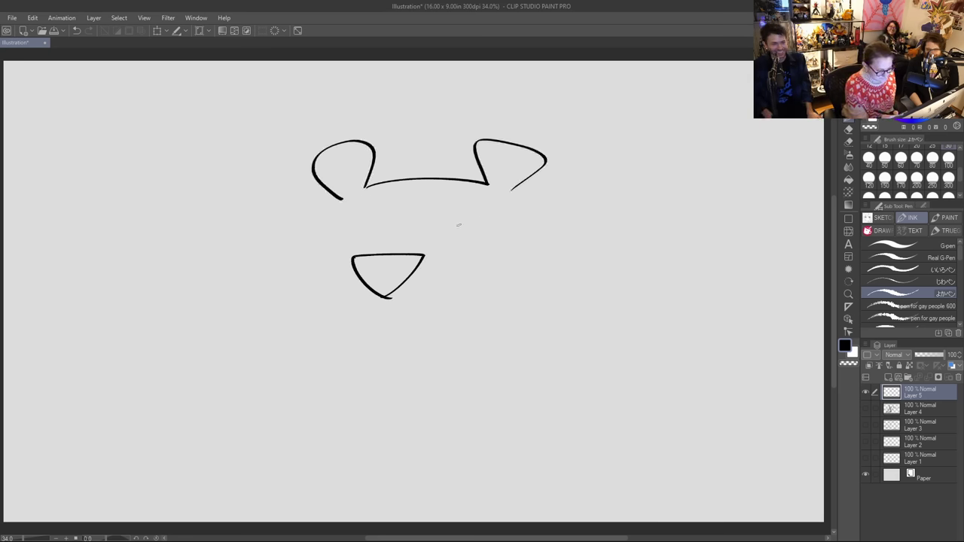
pyautogui.moveTo(336, 229)
pyautogui.mouseDown()
pyautogui.moveTo(488, 229)
pyautogui.moveTo(360, 248)
pyautogui.moveTo(380, 229)
pyautogui.moveTo(441, 254)
pyautogui.moveTo(493, 229)
pyautogui.moveTo(468, 230)
pyautogui.mouseUp()
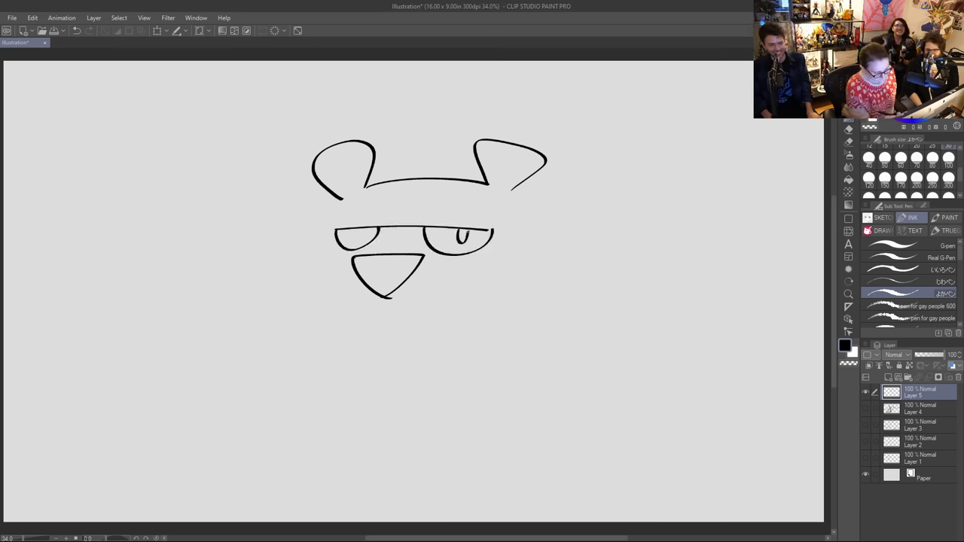
pyautogui.moveTo(358, 230); pyautogui.dragTo(367, 230)
# Step: Draw three whiskers on each side of the nose and a shallow curved mouth line beneath it
pyautogui.moveTo(447, 272); pyautogui.dragTo(496, 271)
pyautogui.moveTo(444, 285); pyautogui.dragTo(505, 289)
pyautogui.moveTo(443, 296); pyautogui.dragTo(501, 309)
pyautogui.moveTo(346, 271)
pyautogui.mouseDown()
pyautogui.moveTo(287, 279)
pyautogui.moveTo(308, 291)
pyautogui.mouseUp()
pyautogui.moveTo(330, 298); pyautogui.dragTo(295, 311)
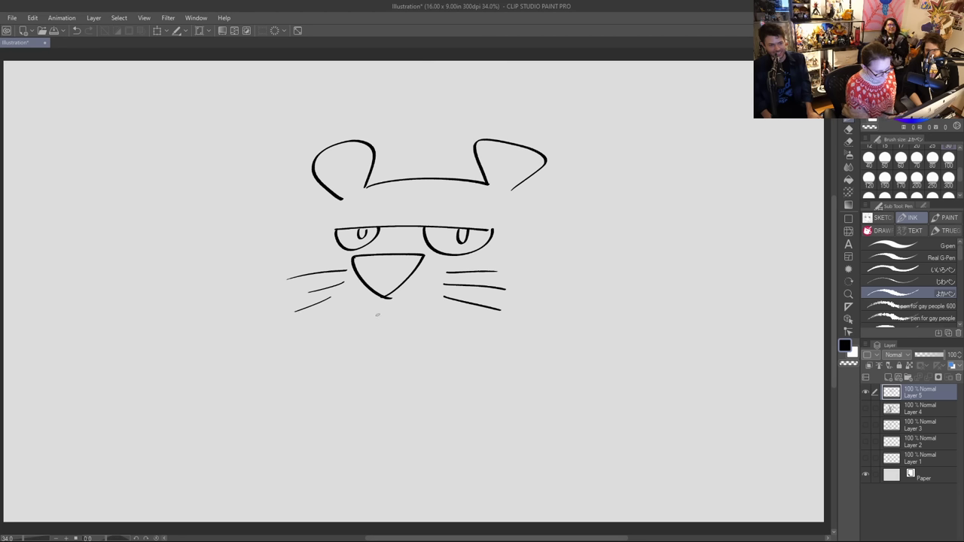
pyautogui.moveTo(378, 315); pyautogui.dragTo(465, 313)
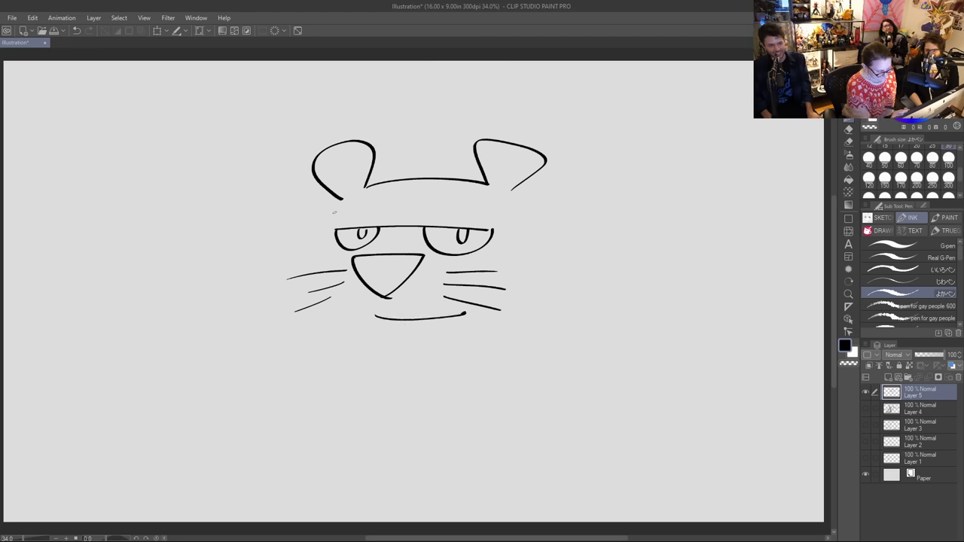
pyautogui.moveTo(334, 212)
pyautogui.mouseDown()
pyautogui.moveTo(311, 254)
pyautogui.moveTo(348, 348)
pyautogui.moveTo(387, 352)
pyautogui.mouseUp()
pyautogui.moveTo(512, 201); pyautogui.dragTo(584, 304)
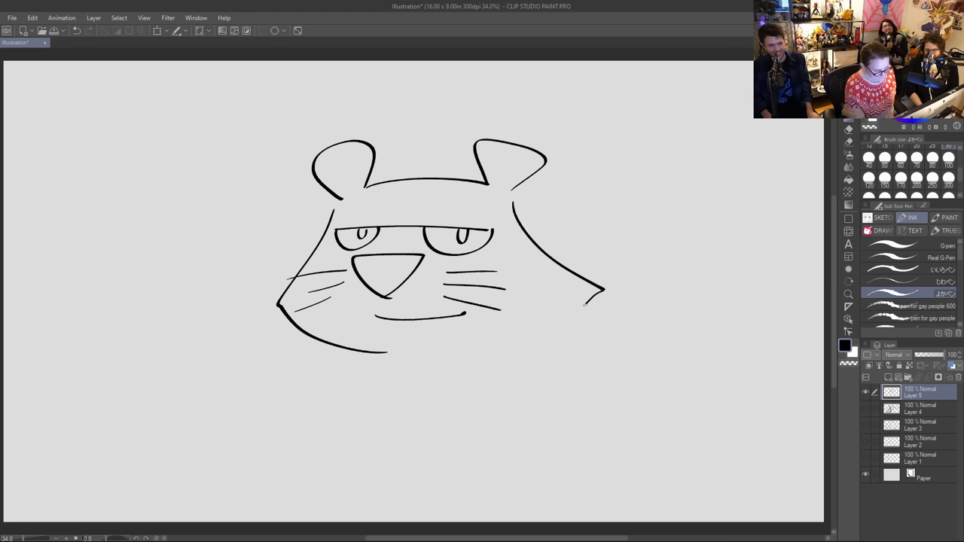
pyautogui.hotkey('ctrl', 'z')
pyautogui.hotkey('ctrl', 'z')
pyautogui.moveTo(336, 202)
pyautogui.mouseDown()
pyautogui.moveTo(317, 235)
pyautogui.moveTo(379, 363)
pyautogui.mouseUp()
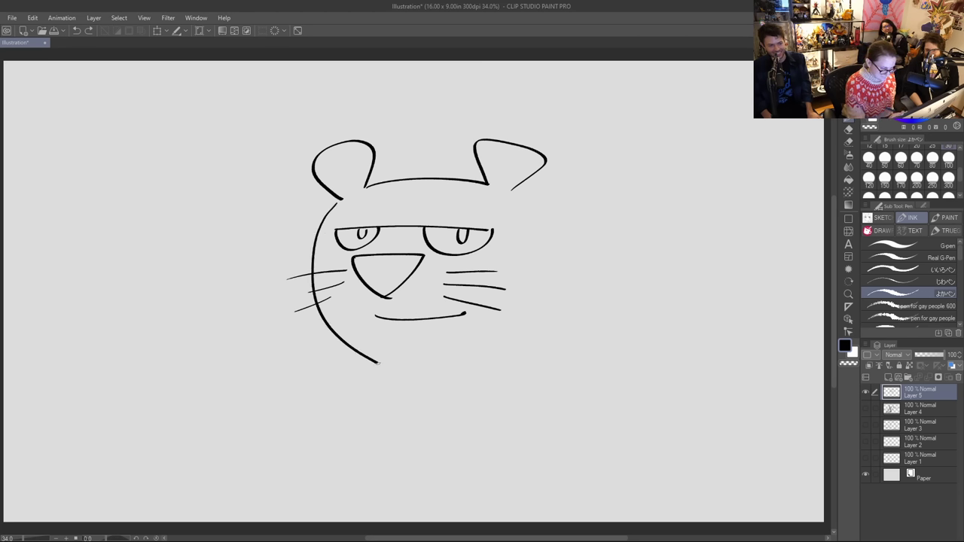
pyautogui.hotkey('ctrl', 'z')
pyautogui.moveTo(330, 207)
pyautogui.mouseDown()
pyautogui.moveTo(325, 301)
pyautogui.moveTo(388, 405)
pyautogui.moveTo(459, 388)
pyautogui.mouseUp()
pyautogui.hotkey('ctrl', 'z')
# Step: Outline one side of the head and the jaw, and add mouth creases and a small triangle inside each ear
pyautogui.moveTo(337, 200)
pyautogui.mouseDown()
pyautogui.moveTo(316, 214)
pyautogui.moveTo(328, 288)
pyautogui.moveTo(309, 366)
pyautogui.moveTo(367, 403)
pyautogui.moveTo(482, 411)
pyautogui.mouseUp()
pyautogui.moveTo(381, 329); pyautogui.dragTo(393, 329)
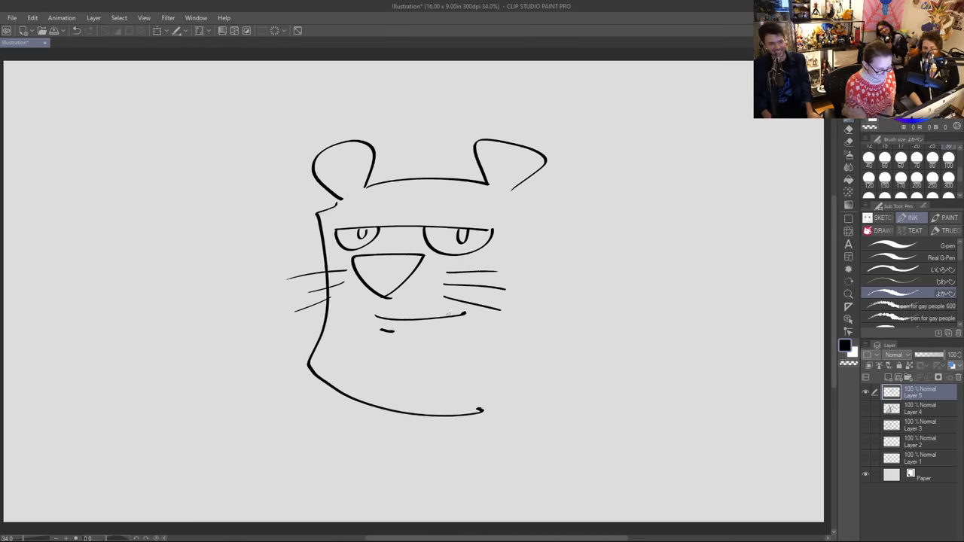
pyautogui.moveTo(452, 305)
pyautogui.mouseDown()
pyautogui.moveTo(469, 315)
pyautogui.moveTo(458, 335)
pyautogui.mouseUp()
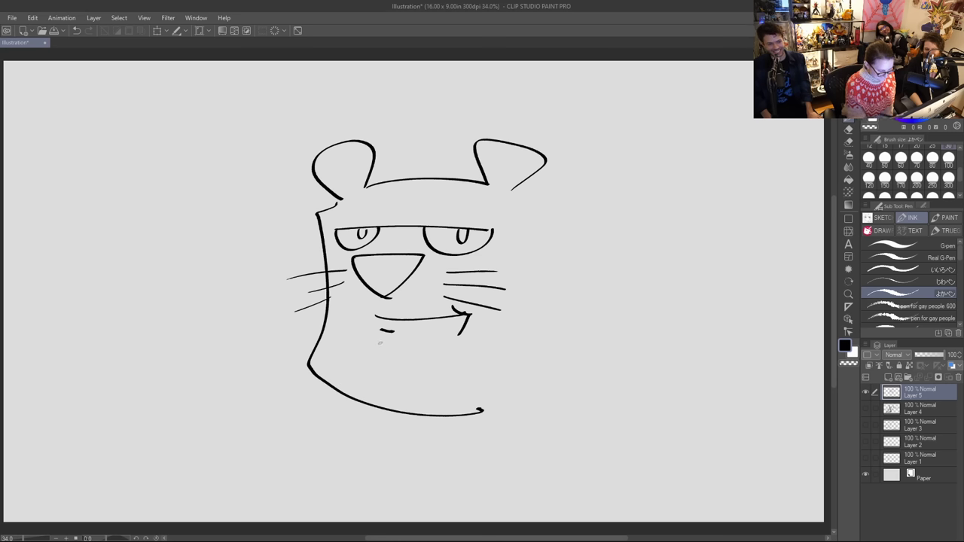
pyautogui.moveTo(495, 181); pyautogui.dragTo(493, 183)
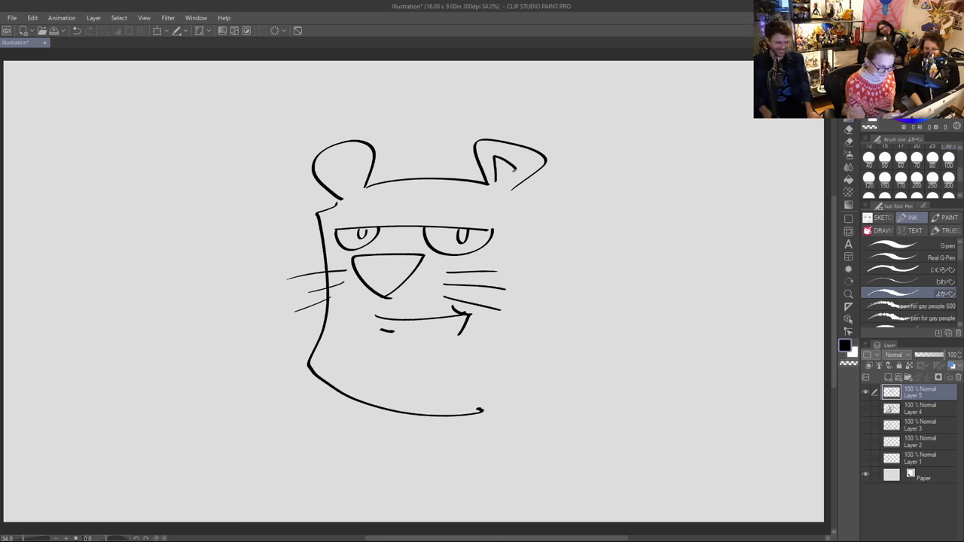
pyautogui.moveTo(331, 164)
pyautogui.mouseDown()
pyautogui.moveTo(354, 163)
pyautogui.moveTo(344, 185)
pyautogui.mouseUp()
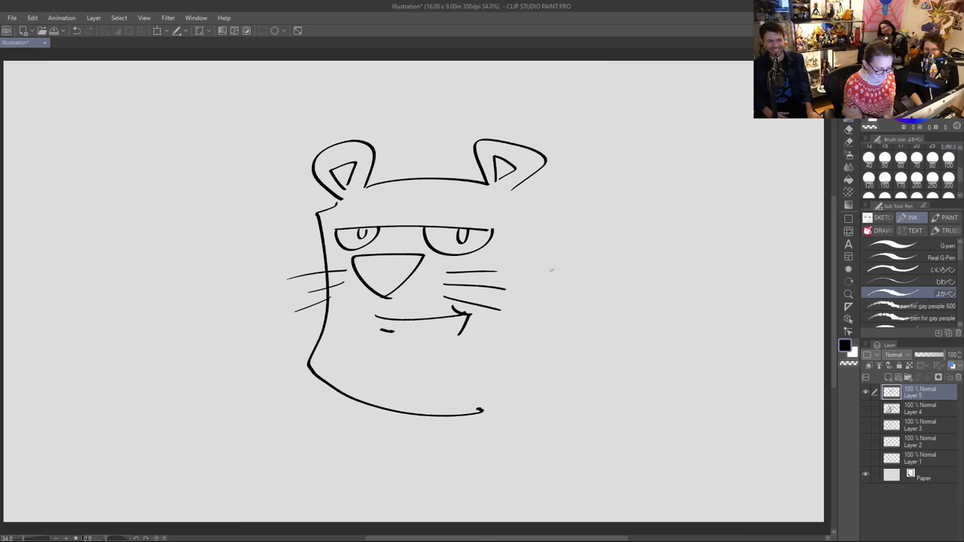
# Step: Draw a thin neck with sloping shoulders, and add the head's other side and two nostrils
pyautogui.moveTo(435, 416); pyautogui.dragTo(444, 461)
pyautogui.moveTo(465, 416)
pyautogui.mouseDown()
pyautogui.moveTo(473, 468)
pyautogui.moveTo(430, 473)
pyautogui.moveTo(371, 521)
pyautogui.mouseUp()
pyautogui.moveTo(472, 469); pyautogui.dragTo(604, 516)
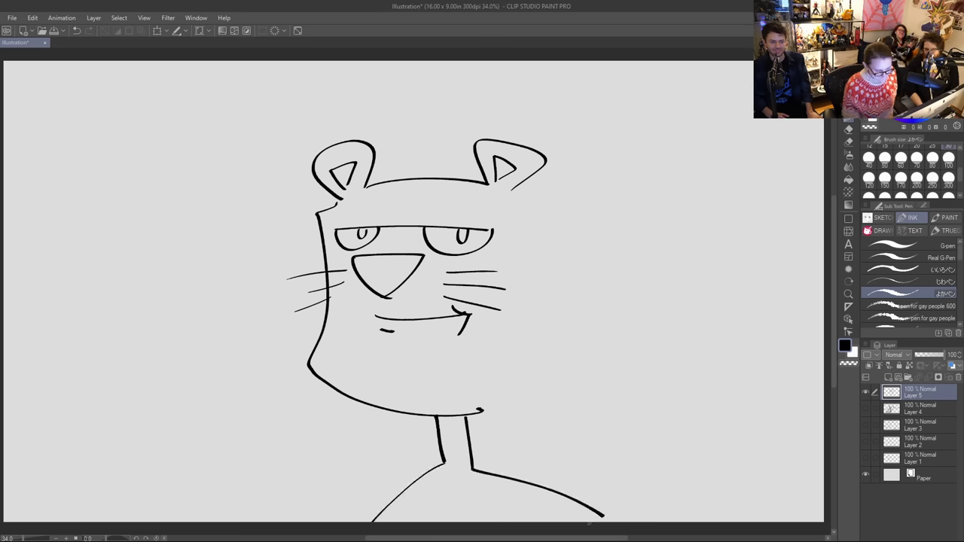
pyautogui.moveTo(515, 190)
pyautogui.mouseDown()
pyautogui.moveTo(521, 347)
pyautogui.moveTo(504, 388)
pyautogui.mouseUp()
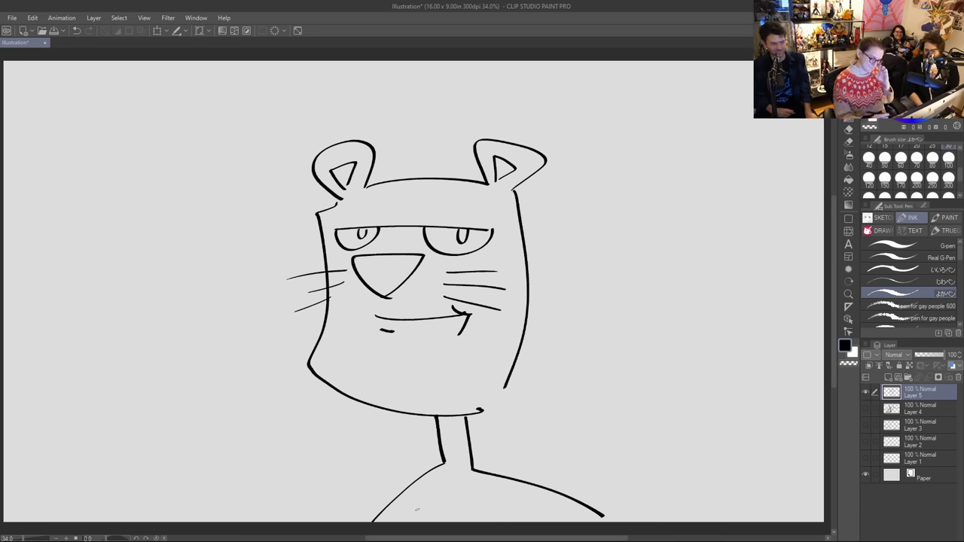
pyautogui.moveTo(392, 286)
pyautogui.mouseDown()
pyautogui.moveTo(400, 271)
pyautogui.moveTo(365, 274)
pyautogui.mouseUp()
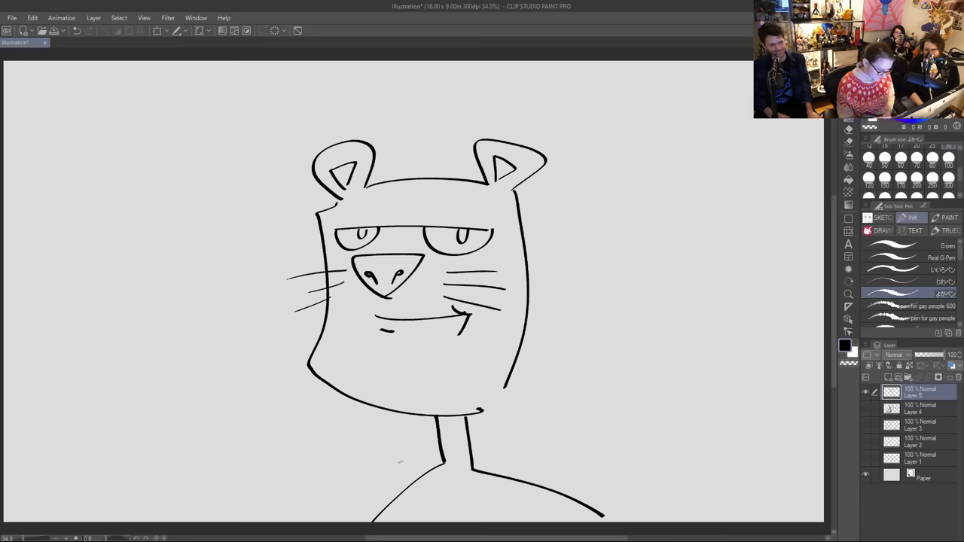
# Step: Erase the head's sides, jaw, mouth and the whiskers crossing the outline with the Hard eraser enlarged to 120, and return to the ink pen
pyautogui.press('e')
pyautogui.moveTo(327, 312); pyautogui.dragTo(319, 341)
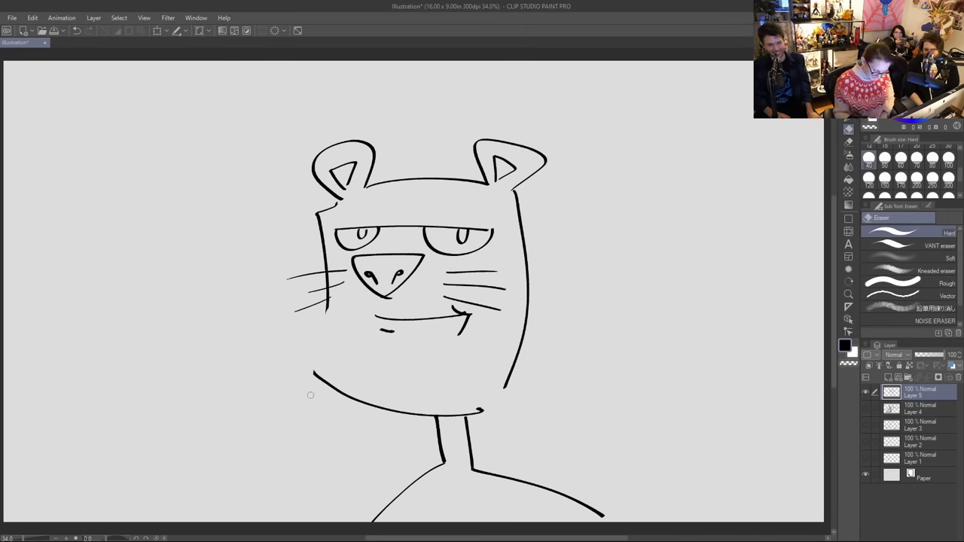
pyautogui.press(']')
pyautogui.press(']')
pyautogui.press(']')
pyautogui.press(']')
pyautogui.press(']')
pyautogui.press(']')
pyautogui.moveTo(321, 205)
pyautogui.mouseDown()
pyautogui.moveTo(325, 317)
pyautogui.moveTo(334, 272)
pyautogui.moveTo(338, 296)
pyautogui.moveTo(343, 281)
pyautogui.moveTo(314, 282)
pyautogui.moveTo(332, 310)
pyautogui.moveTo(303, 358)
pyautogui.moveTo(408, 401)
pyautogui.moveTo(510, 385)
pyautogui.moveTo(362, 404)
pyautogui.moveTo(507, 393)
pyautogui.moveTo(522, 234)
pyautogui.moveTo(510, 362)
pyautogui.mouseUp()
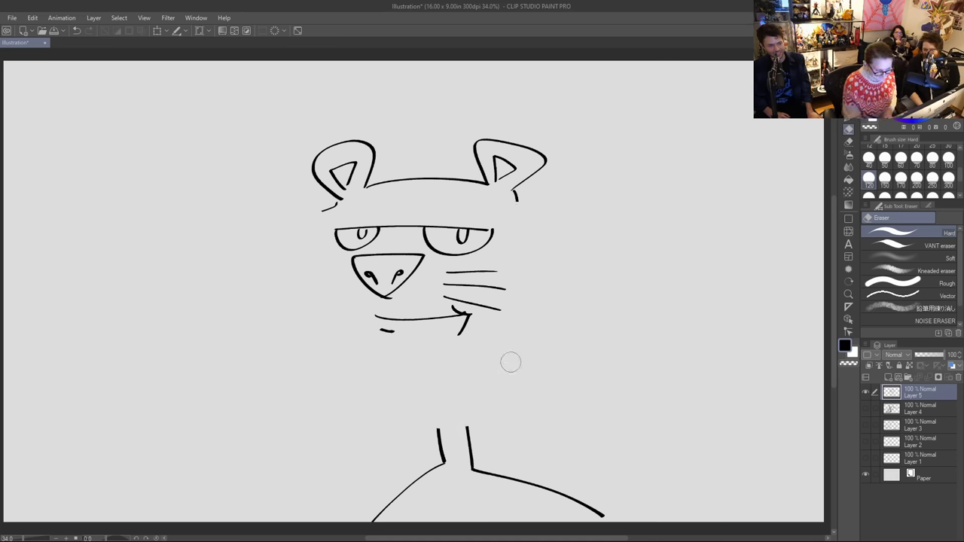
pyautogui.moveTo(520, 209); pyautogui.dragTo(510, 194)
pyautogui.moveTo(475, 323)
pyautogui.mouseDown()
pyautogui.moveTo(402, 345)
pyautogui.moveTo(422, 319)
pyautogui.moveTo(470, 324)
pyautogui.moveTo(370, 327)
pyautogui.moveTo(400, 309)
pyautogui.moveTo(472, 315)
pyautogui.mouseUp()
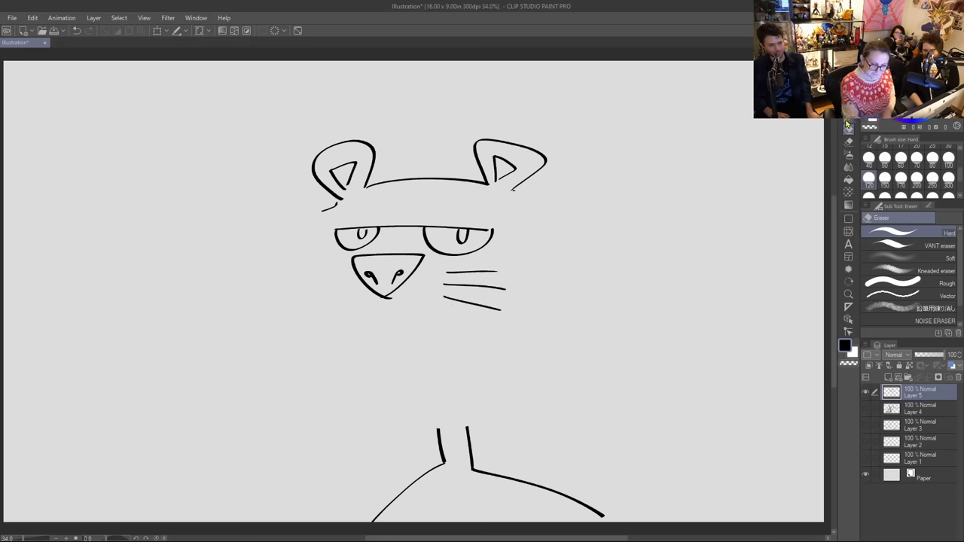
pyautogui.click(849, 128)
pyautogui.moveTo(319, 228)
pyautogui.mouseDown()
pyautogui.moveTo(284, 321)
pyautogui.moveTo(387, 381)
pyautogui.moveTo(430, 389)
pyautogui.mouseUp()
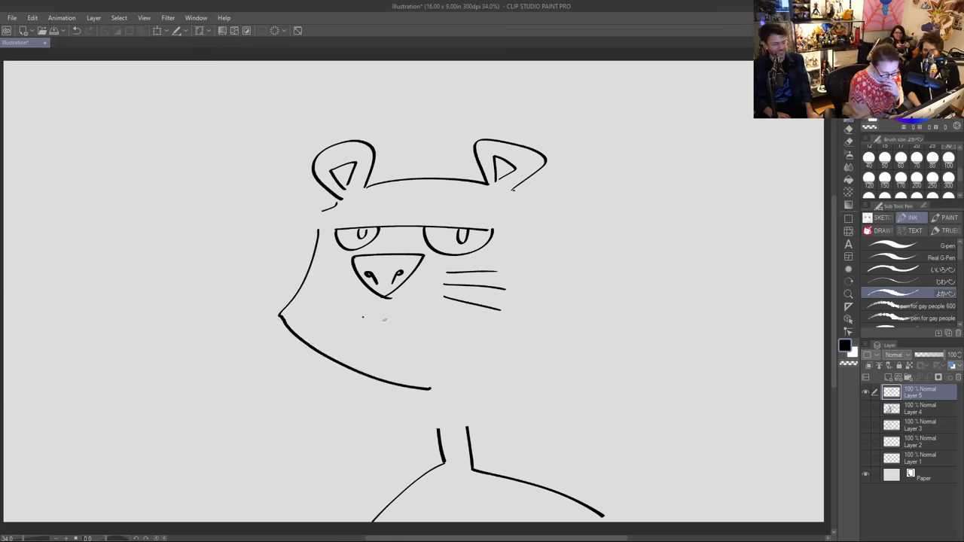
pyautogui.moveTo(384, 319); pyautogui.dragTo(387, 320)
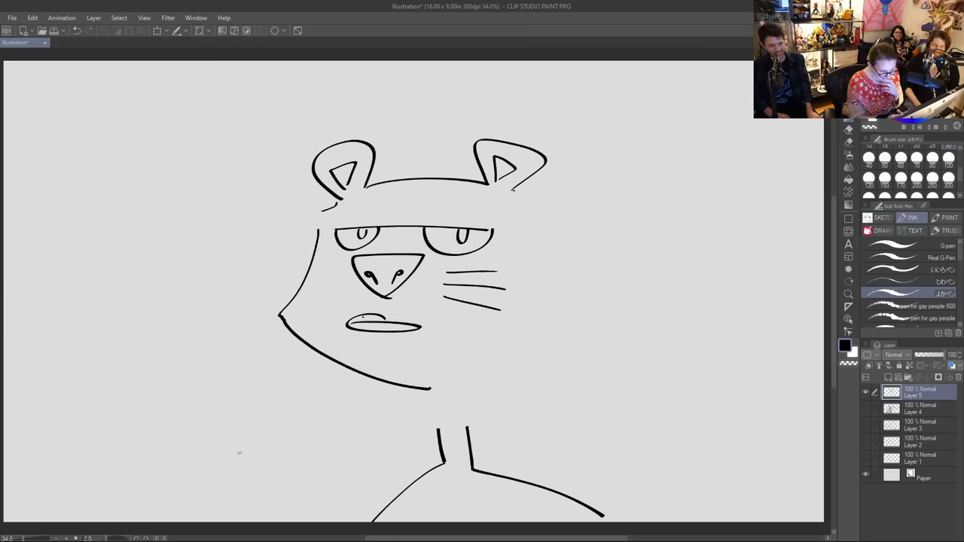
pyautogui.hotkey('ctrl', 'z')
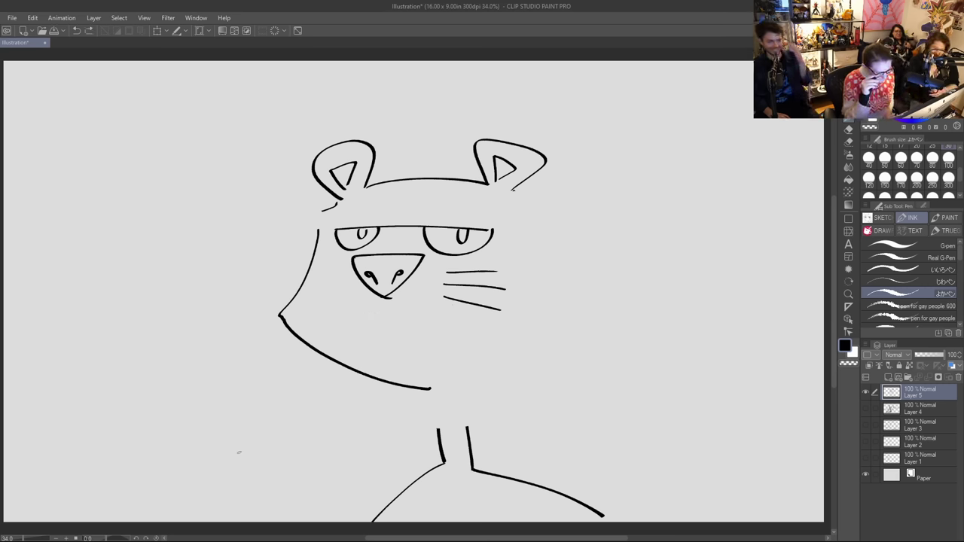
pyautogui.hotkey('ctrl', 'z')
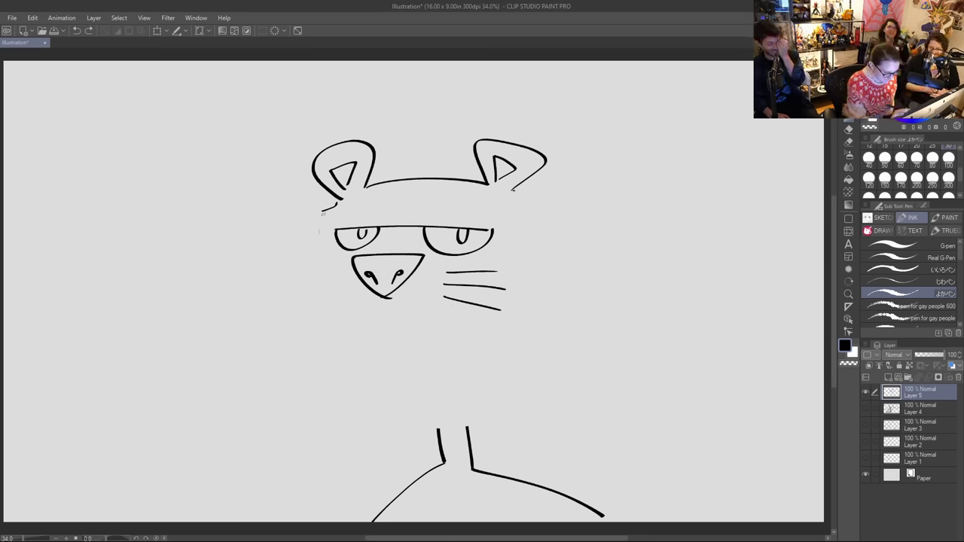
# Step: Ink a pinched face outline with a wide protruding jaw, and a broad smile with creases at both ends
pyautogui.moveTo(322, 213)
pyautogui.mouseDown()
pyautogui.moveTo(322, 246)
pyautogui.moveTo(345, 258)
pyautogui.moveTo(349, 281)
pyautogui.moveTo(375, 305)
pyautogui.moveTo(331, 317)
pyautogui.moveTo(341, 335)
pyautogui.moveTo(447, 340)
pyautogui.moveTo(497, 292)
pyautogui.mouseUp()
pyautogui.hotkey('ctrl', 'z')
pyautogui.moveTo(350, 320); pyautogui.dragTo(476, 319)
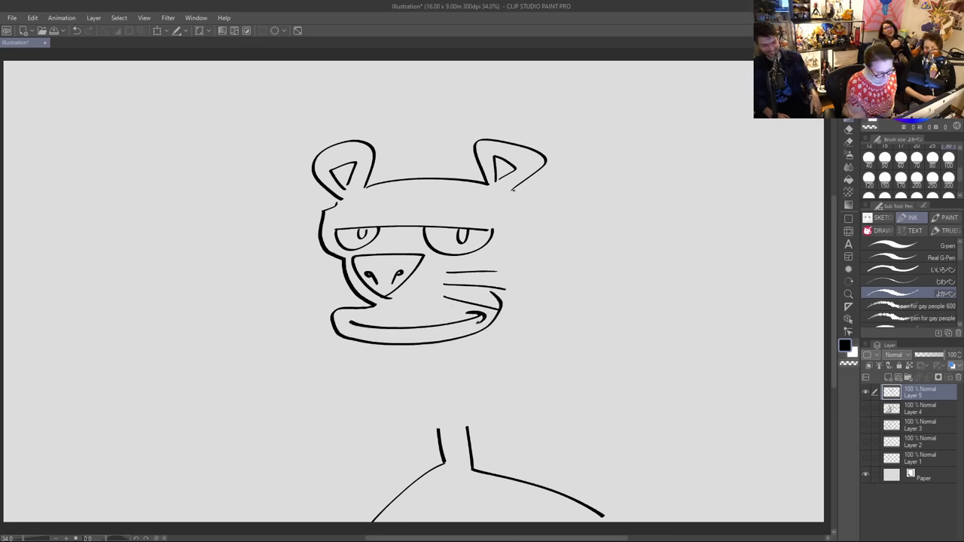
pyautogui.moveTo(360, 317); pyautogui.dragTo(355, 332)
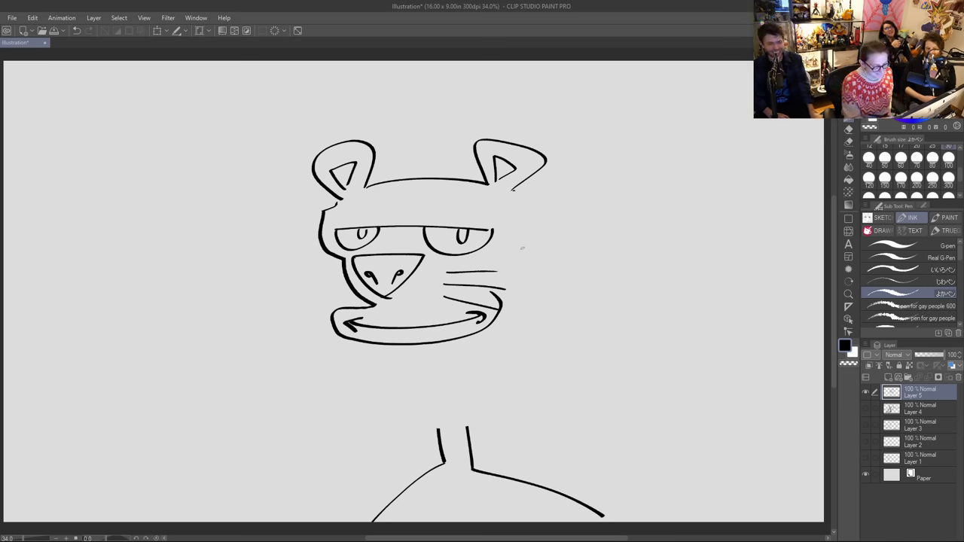
pyautogui.moveTo(512, 193)
pyautogui.mouseDown()
pyautogui.moveTo(498, 258)
pyautogui.moveTo(460, 287)
pyautogui.moveTo(499, 311)
pyautogui.mouseUp()
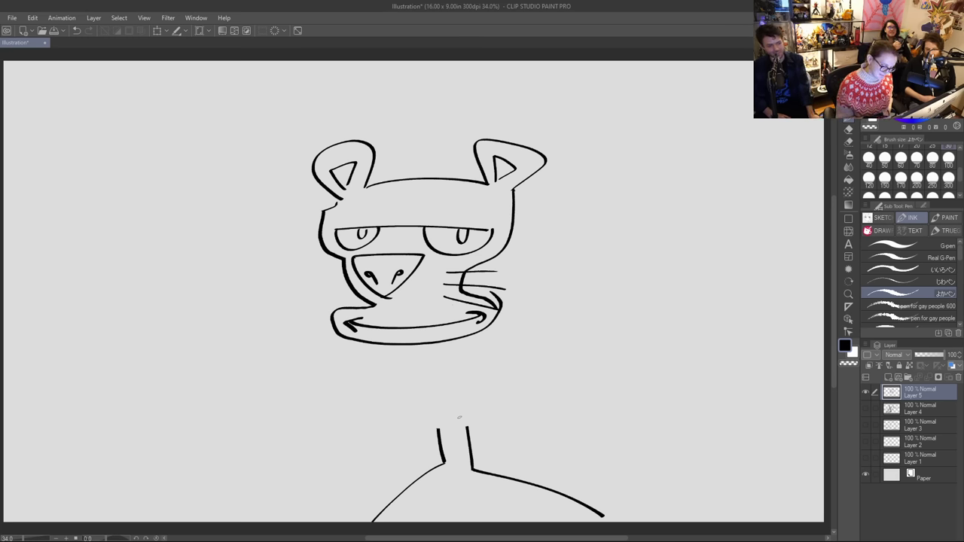
# Step: Duplicate Layer 5, hide the original, and erase the inner ears, eyes, nose, whiskers and mouth inside the copy's head outline
pyautogui.moveTo(940, 399); pyautogui.dragTo(889, 375)
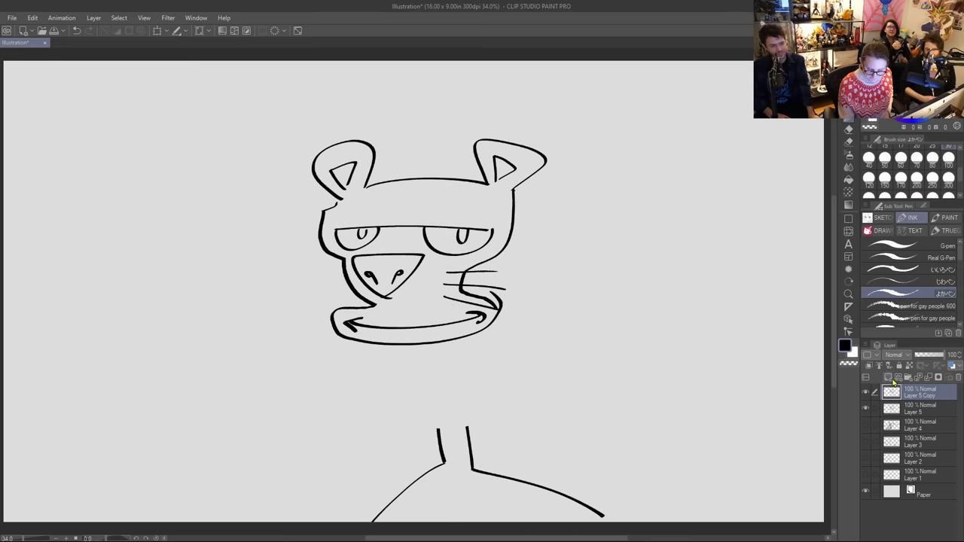
pyautogui.click(865, 409)
pyautogui.press('e')
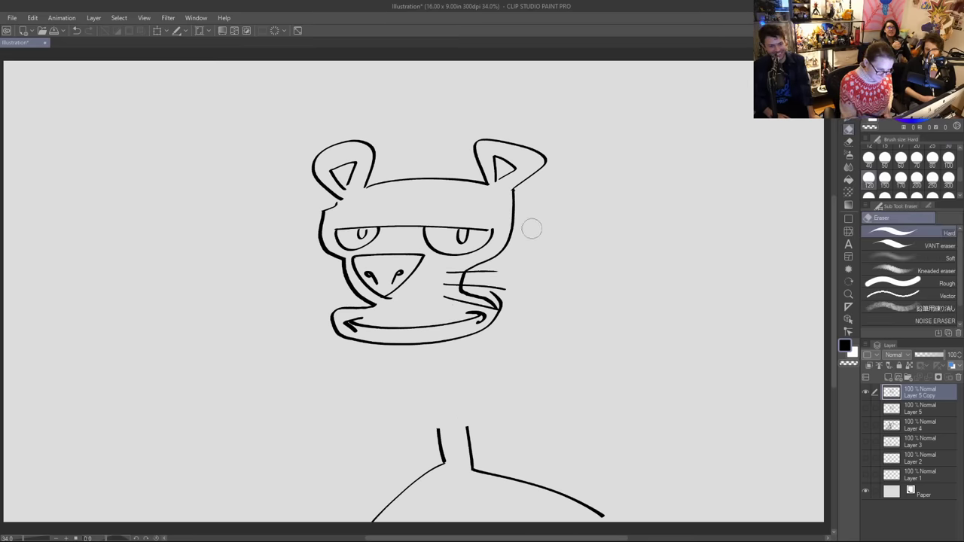
pyautogui.moveTo(510, 175)
pyautogui.mouseDown()
pyautogui.moveTo(499, 157)
pyautogui.moveTo(500, 175)
pyautogui.mouseUp()
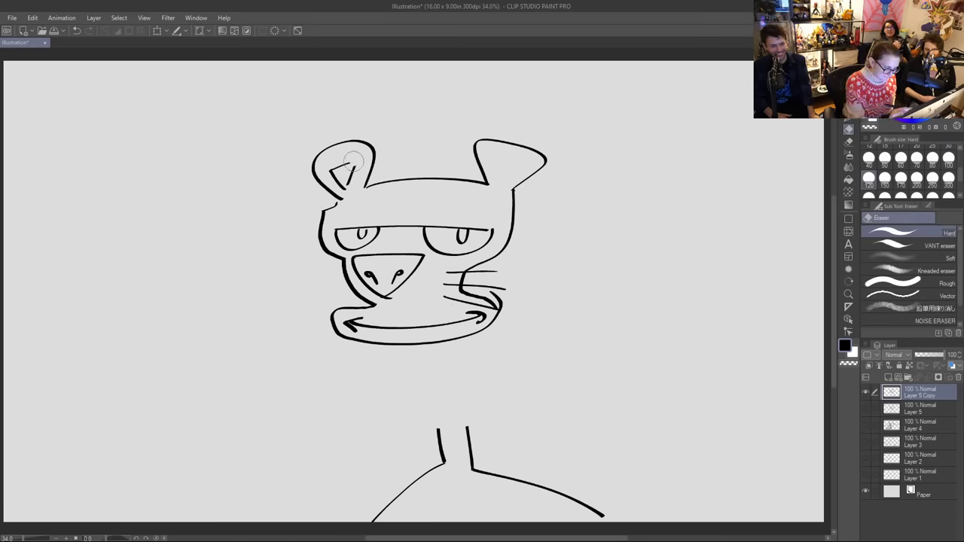
pyautogui.moveTo(354, 163); pyautogui.dragTo(346, 187)
pyautogui.moveTo(336, 232)
pyautogui.mouseDown()
pyautogui.moveTo(370, 287)
pyautogui.moveTo(391, 300)
pyautogui.moveTo(457, 263)
pyautogui.moveTo(448, 295)
pyautogui.moveTo(447, 262)
pyautogui.moveTo(484, 234)
pyautogui.moveTo(461, 260)
pyautogui.moveTo(481, 236)
pyautogui.moveTo(365, 228)
pyautogui.moveTo(373, 250)
pyautogui.moveTo(444, 254)
pyautogui.moveTo(390, 282)
pyautogui.moveTo(357, 241)
pyautogui.mouseUp()
pyautogui.moveTo(403, 305)
pyautogui.mouseDown()
pyautogui.moveTo(350, 322)
pyautogui.moveTo(398, 328)
pyautogui.moveTo(478, 316)
pyautogui.moveTo(486, 312)
pyautogui.moveTo(466, 306)
pyautogui.moveTo(495, 270)
pyautogui.moveTo(471, 283)
pyautogui.moveTo(509, 296)
pyautogui.mouseUp()
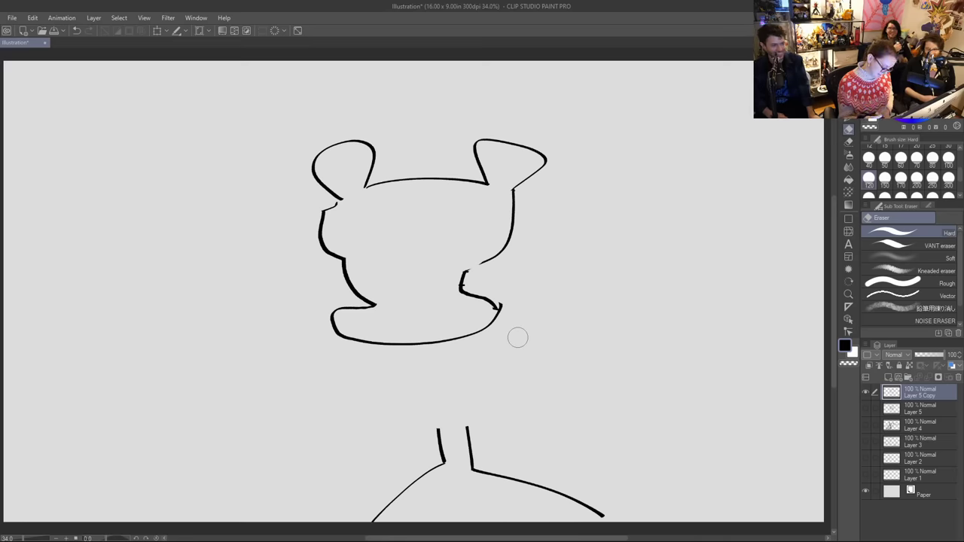
# Step: Lasso the empty head outline, rotate it upside down above the neck, and deselect it
pyautogui.press('m')
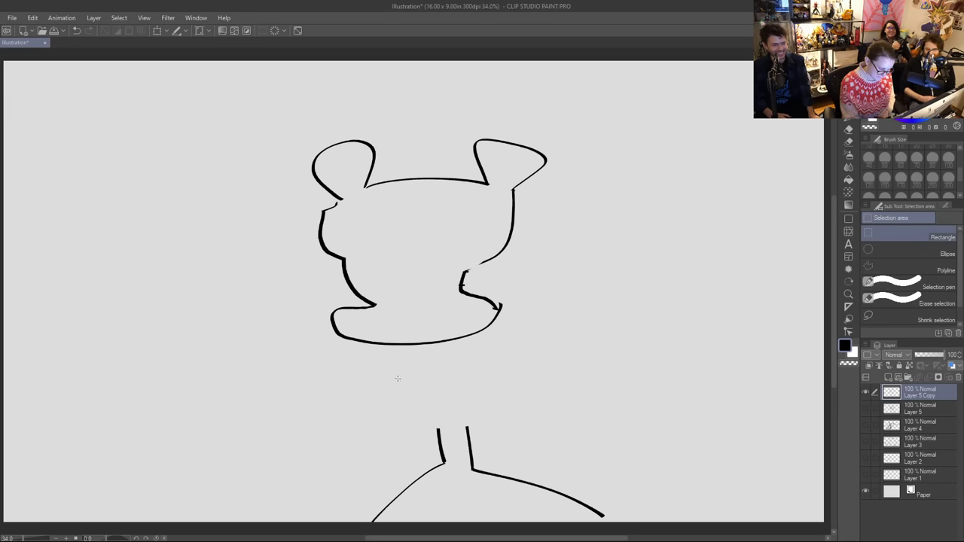
pyautogui.press('m')
pyautogui.moveTo(455, 103)
pyautogui.mouseDown()
pyautogui.moveTo(243, 274)
pyautogui.moveTo(570, 133)
pyautogui.moveTo(495, 87)
pyautogui.mouseUp()
pyautogui.press('k')
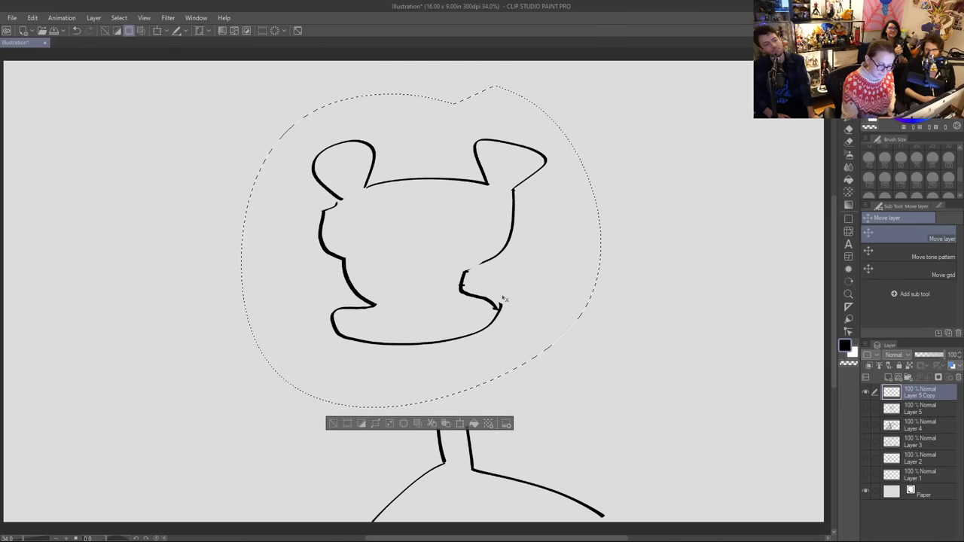
pyautogui.click(460, 423)
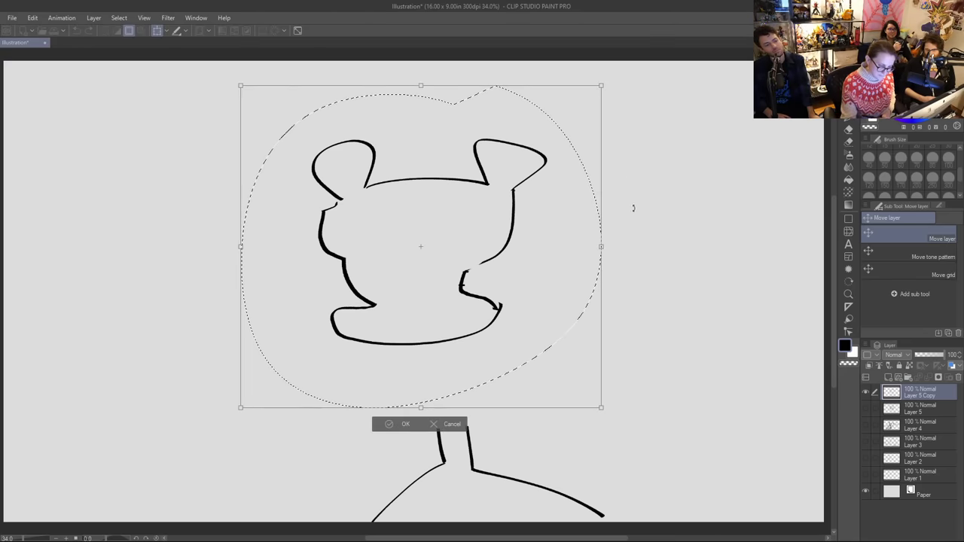
pyautogui.moveTo(605, 415)
pyautogui.mouseDown()
pyautogui.moveTo(648, 407)
pyautogui.moveTo(663, 302)
pyautogui.moveTo(604, 413)
pyautogui.mouseUp()
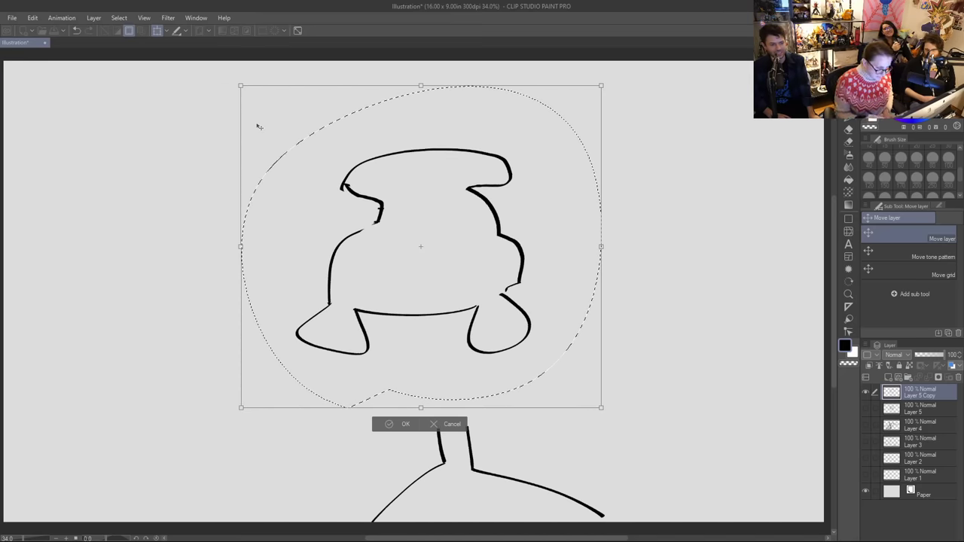
pyautogui.press('Return')
pyautogui.hotkey('ctrl', 'd')
# Step: Ink two small ringed pupils with a short curved line over each in the upper part of the flipped outline
pyautogui.press('b')
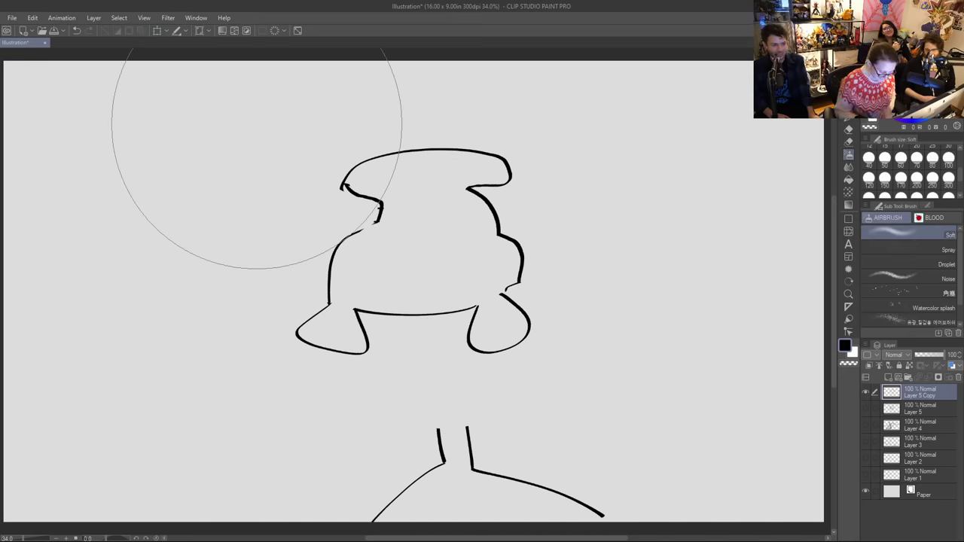
pyautogui.press('p')
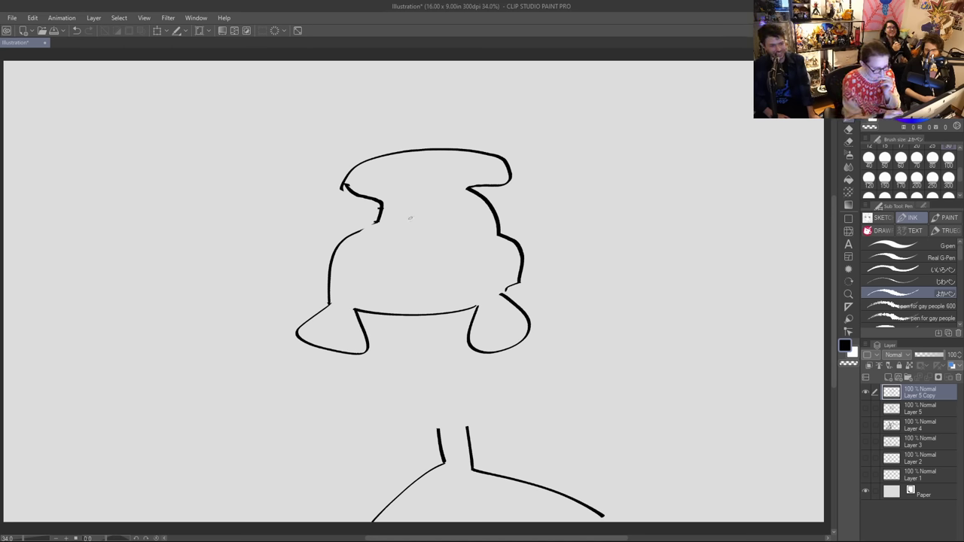
pyautogui.moveTo(450, 210); pyautogui.dragTo(455, 213)
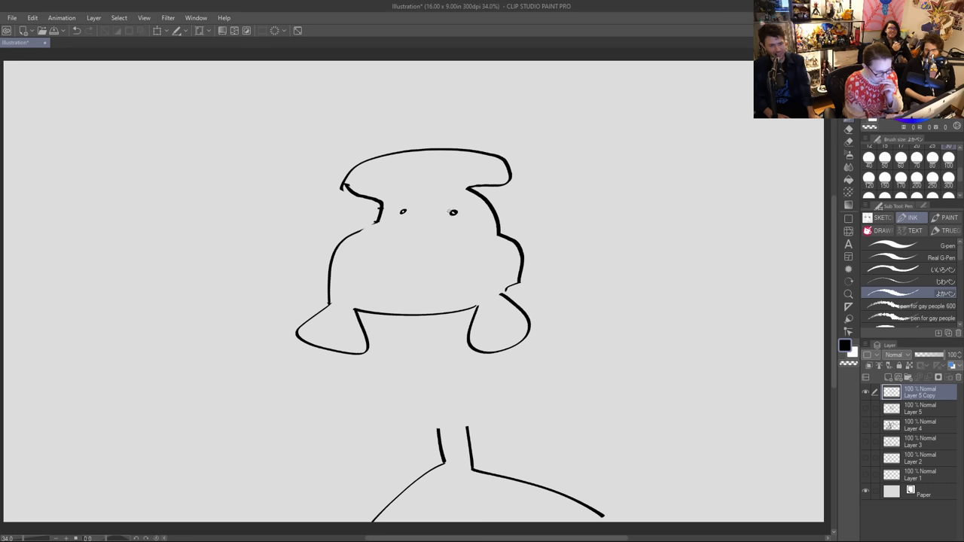
pyautogui.moveTo(389, 209); pyautogui.dragTo(454, 209)
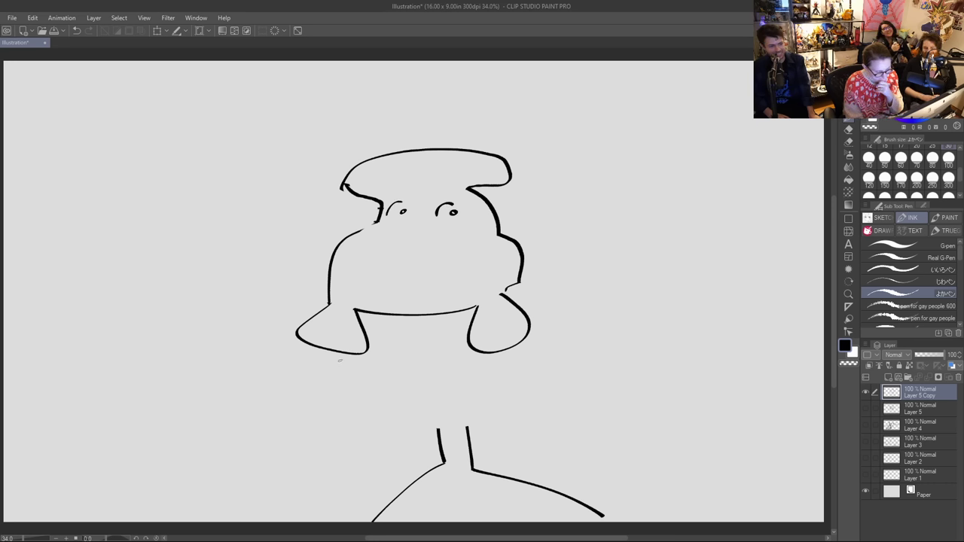
# Step: Try a double curved jaw band below the flipped head, and a two-lobed topknot with a brim line around its top
pyautogui.moveTo(343, 354)
pyautogui.mouseDown()
pyautogui.moveTo(377, 377)
pyautogui.moveTo(506, 352)
pyautogui.mouseUp()
pyautogui.moveTo(338, 352)
pyautogui.mouseDown()
pyautogui.moveTo(477, 388)
pyautogui.moveTo(509, 350)
pyautogui.mouseUp()
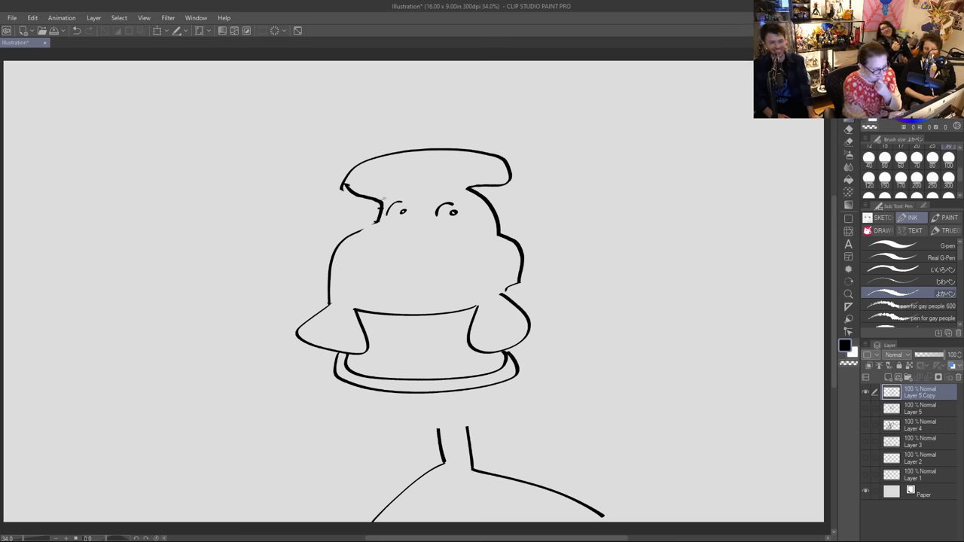
pyautogui.moveTo(387, 152)
pyautogui.mouseDown()
pyautogui.moveTo(410, 107)
pyautogui.moveTo(456, 125)
pyautogui.moveTo(448, 154)
pyautogui.mouseUp()
pyautogui.moveTo(381, 197); pyautogui.dragTo(468, 189)
# Step: Try long pointed ears slanting down from both sides of the flipped head, and a triangular nose in its middle
pyautogui.moveTo(380, 214); pyautogui.dragTo(355, 235)
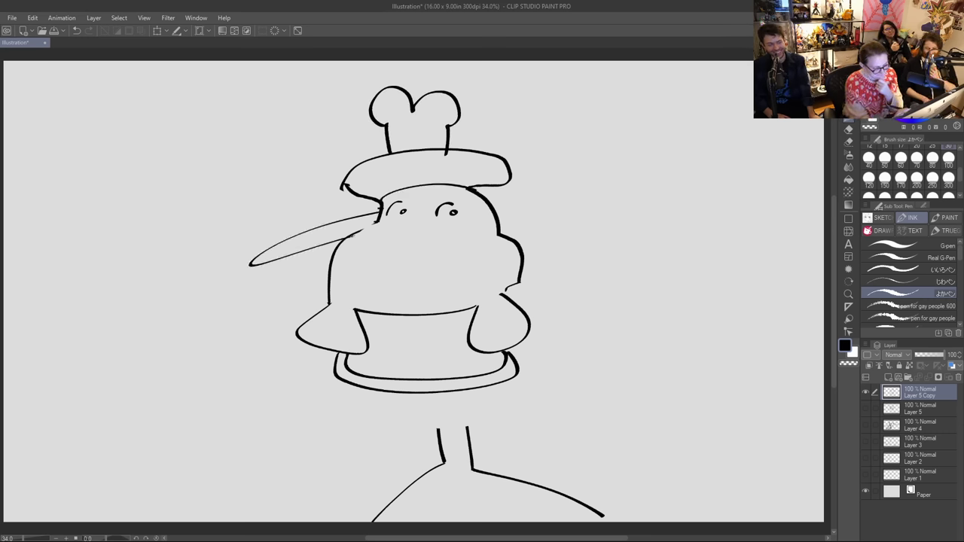
pyautogui.moveTo(503, 208); pyautogui.dragTo(652, 284)
pyautogui.moveTo(545, 250); pyautogui.dragTo(652, 286)
pyautogui.moveTo(398, 249)
pyautogui.mouseDown()
pyautogui.moveTo(460, 261)
pyautogui.moveTo(373, 258)
pyautogui.mouseUp()
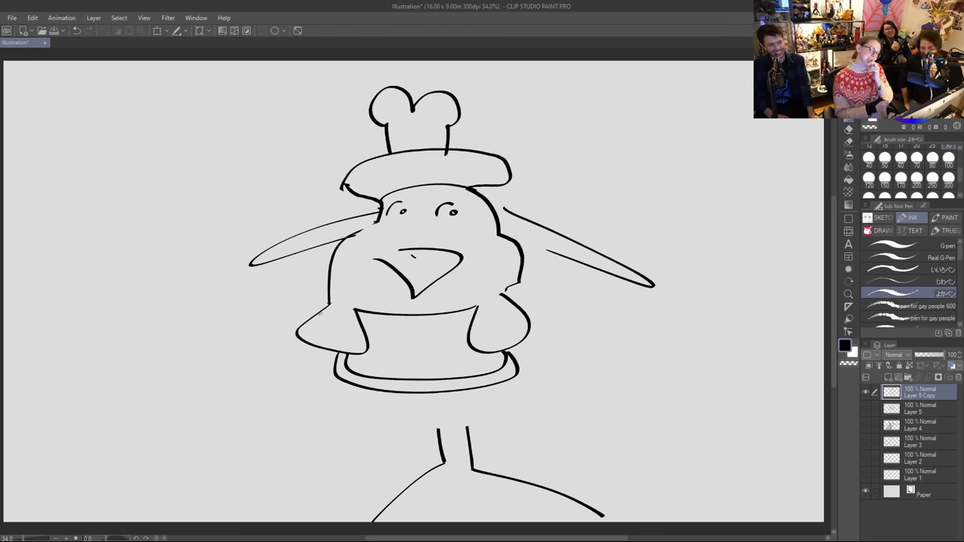
# Step: Undo the nose, long ears, topknot, jaw band and eyes, back to the empty flipped head outline
pyautogui.hotkey('ctrl', 'z')
pyautogui.hotkey('ctrl', 'z')
pyautogui.hotkey('ctrl', 'z')
pyautogui.hotkey('ctrl', 'z')
pyautogui.hotkey('ctrl', 'z')
pyautogui.hotkey('ctrl', 'z')
pyautogui.hotkey('ctrl', 'z')
pyautogui.hotkey('ctrl', 'z')
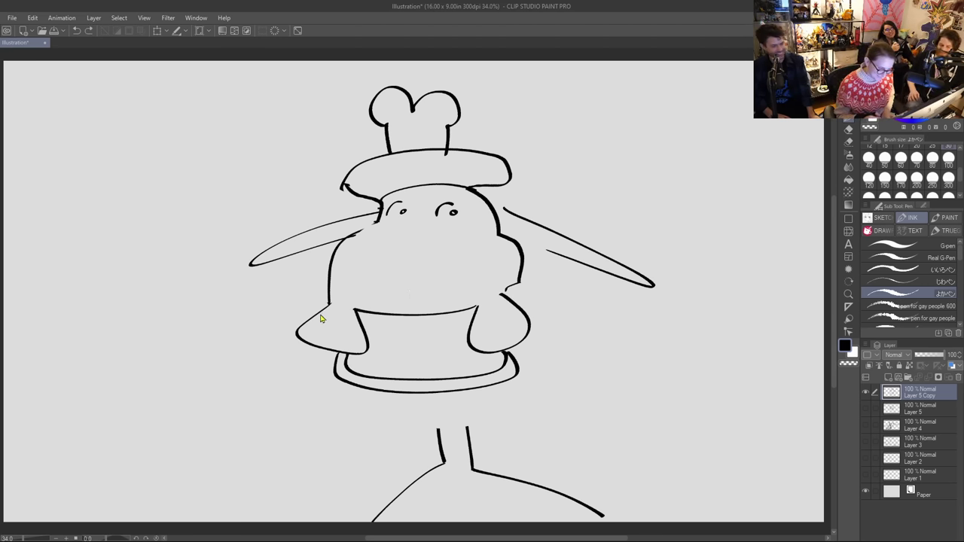
pyautogui.hotkey('ctrl', 'z')
pyautogui.hotkey('ctrl', 'z')
pyautogui.hotkey('ctrl', 'z')
pyautogui.hotkey('ctrl', 'z')
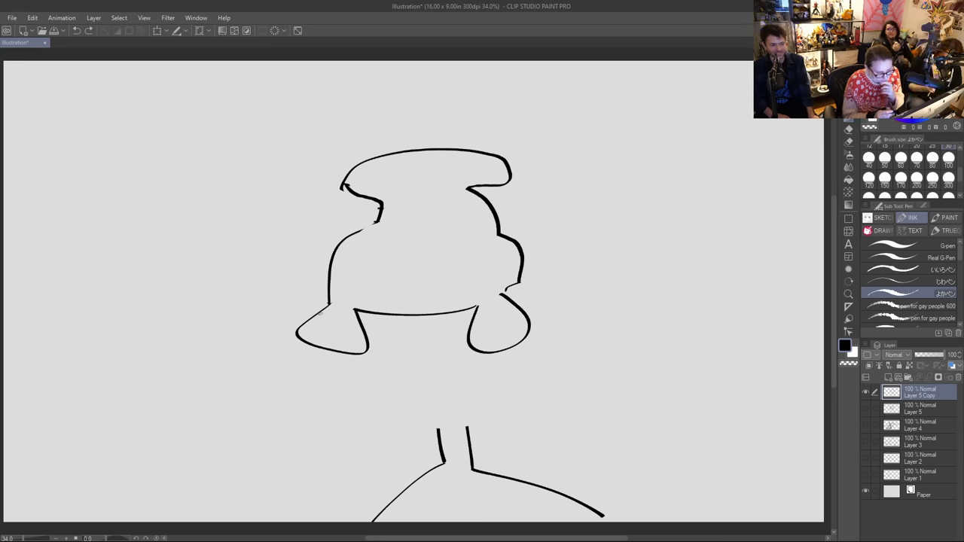
# Step: Try an arm-like contour inside the flipped outline, and a small face in its top lobe with oval, then closed eyes and a mouth
pyautogui.moveTo(498, 236); pyautogui.dragTo(452, 221)
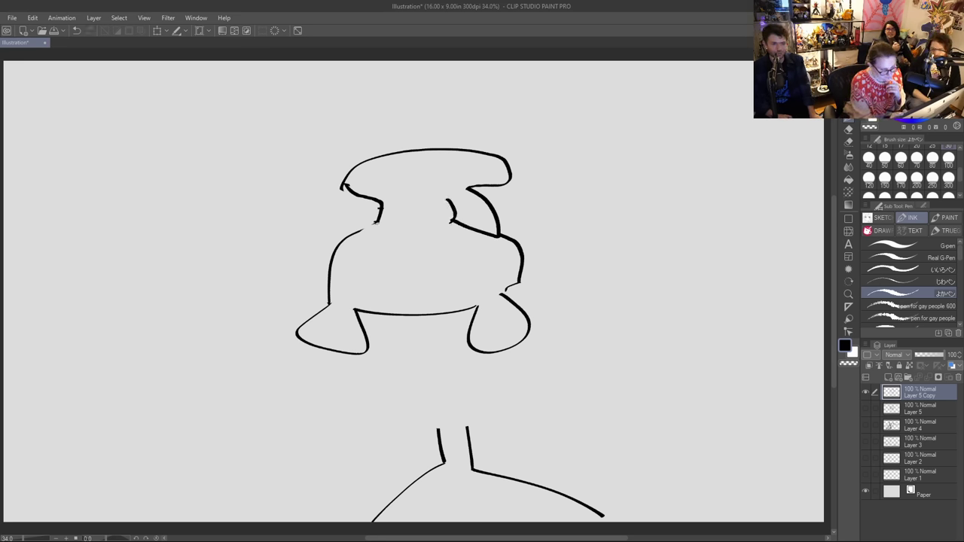
pyautogui.moveTo(378, 222); pyautogui.dragTo(356, 231)
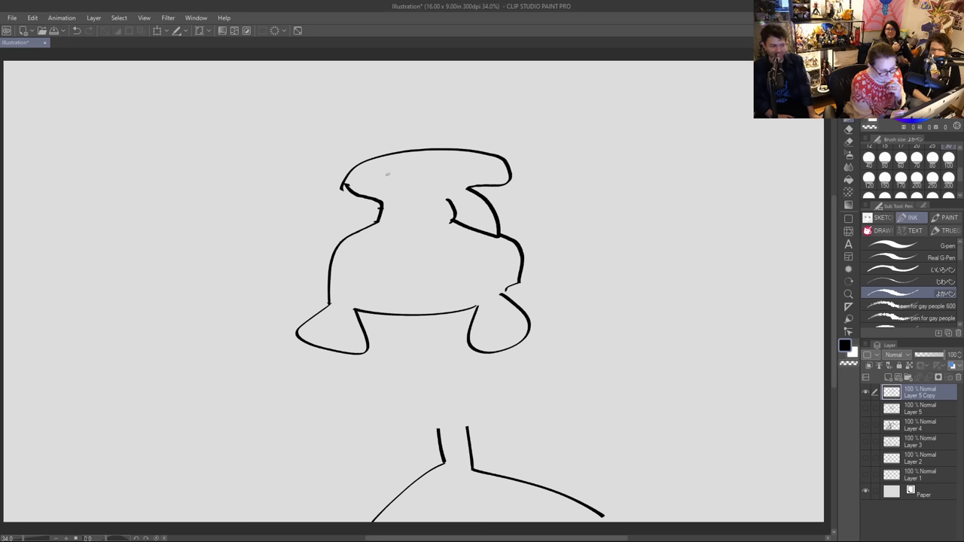
pyautogui.moveTo(387, 174); pyautogui.dragTo(433, 170)
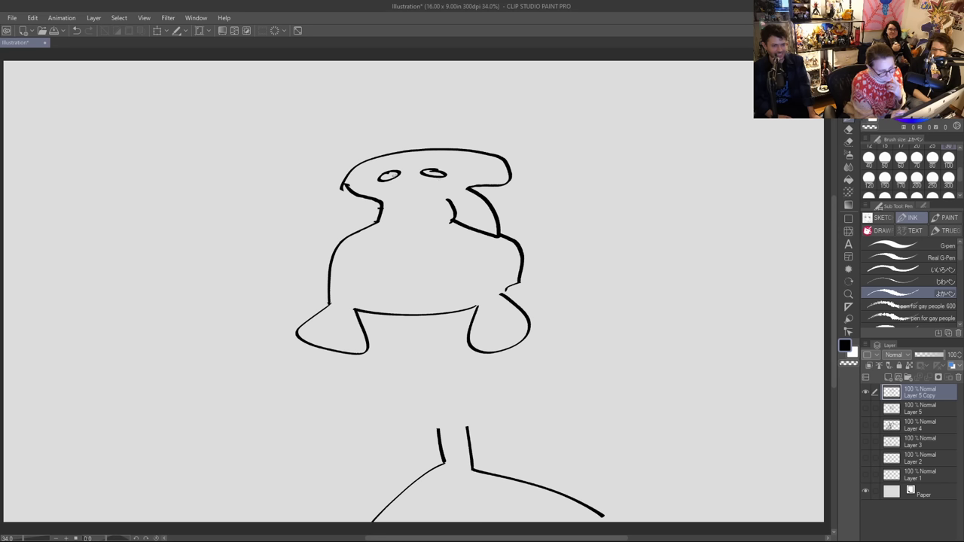
pyautogui.hotkey('ctrl', 'z')
pyautogui.hotkey('ctrl', 'z')
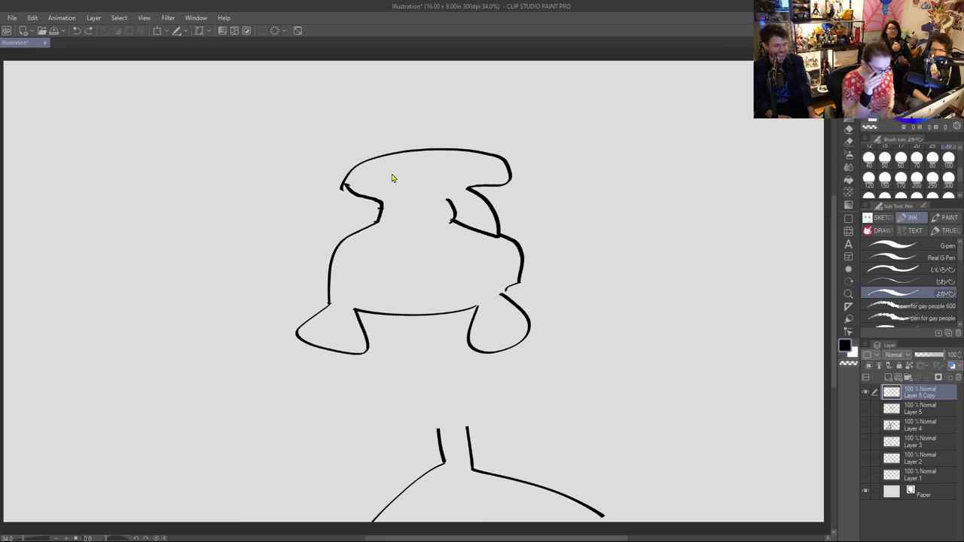
pyautogui.moveTo(384, 183)
pyautogui.mouseDown()
pyautogui.moveTo(441, 180)
pyautogui.moveTo(427, 191)
pyautogui.mouseUp()
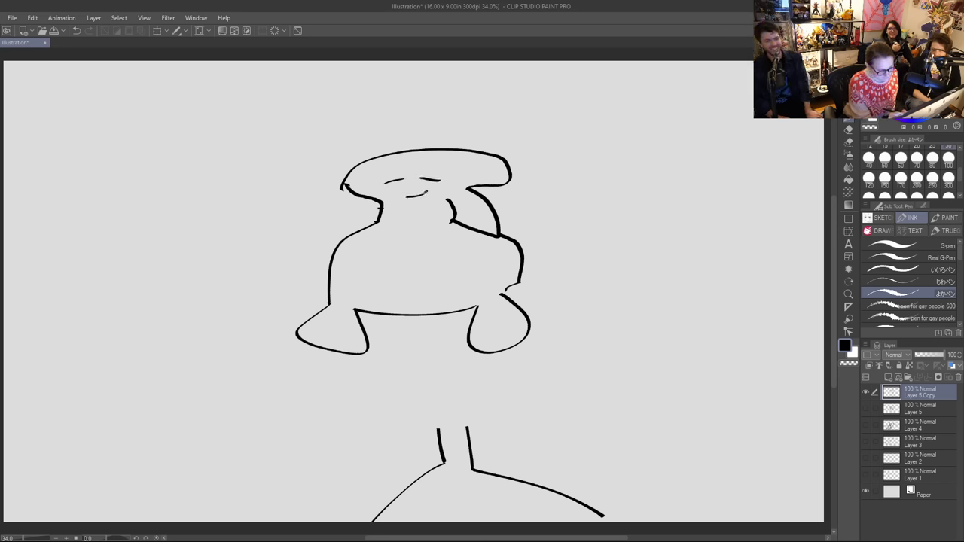
# Step: Undo the small face, the head's rotation and the erasing of the facial features on Layer 5 Copy
pyautogui.hotkey('ctrl', 'z')
pyautogui.hotkey('ctrl', 'z')
pyautogui.hotkey('ctrl', 'z')
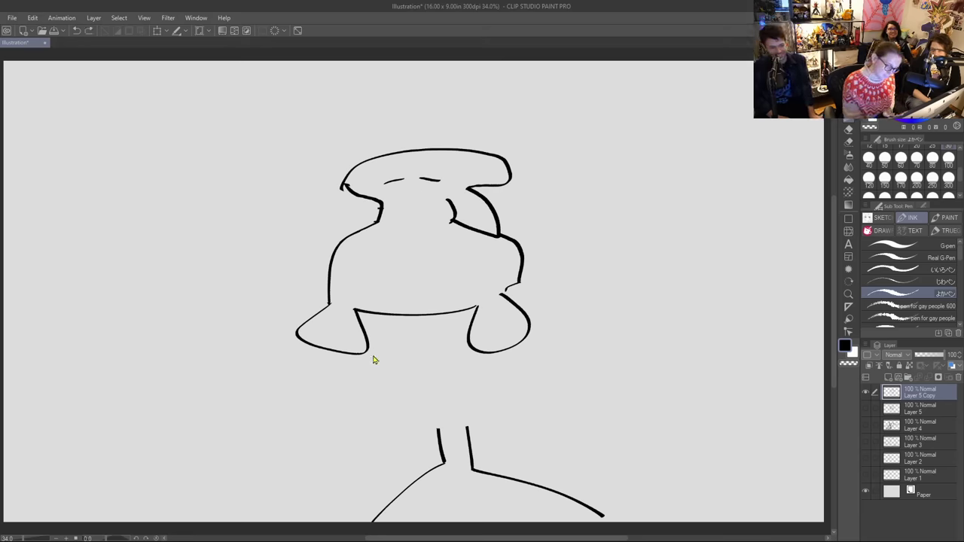
pyautogui.hotkey('ctrl', 'z')
pyautogui.hotkey('ctrl', 'z')
pyautogui.hotkey('ctrl', 'z')
pyautogui.hotkey('ctrl', 'z')
pyautogui.hotkey('ctrl', 'z')
pyautogui.hotkey('ctrl', 'z')
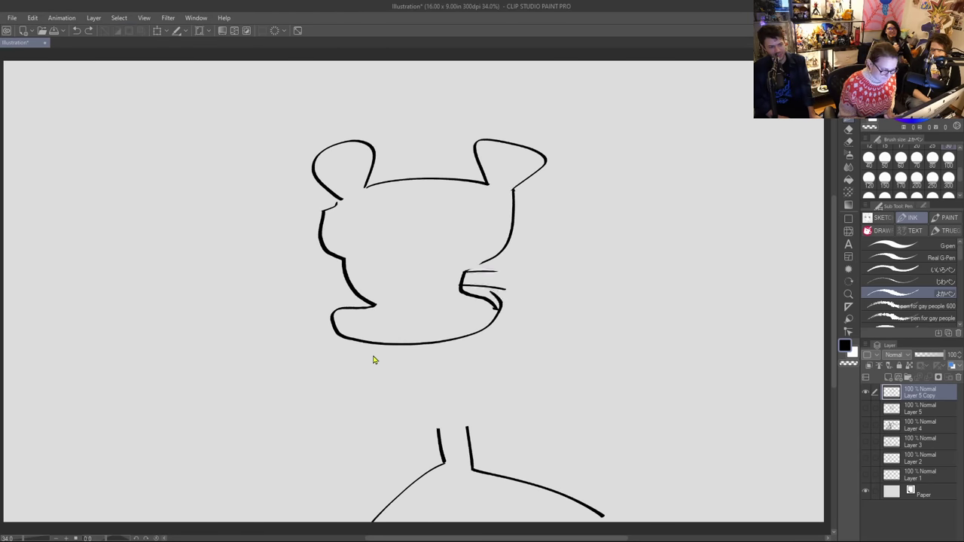
pyautogui.hotkey('ctrl', 'z')
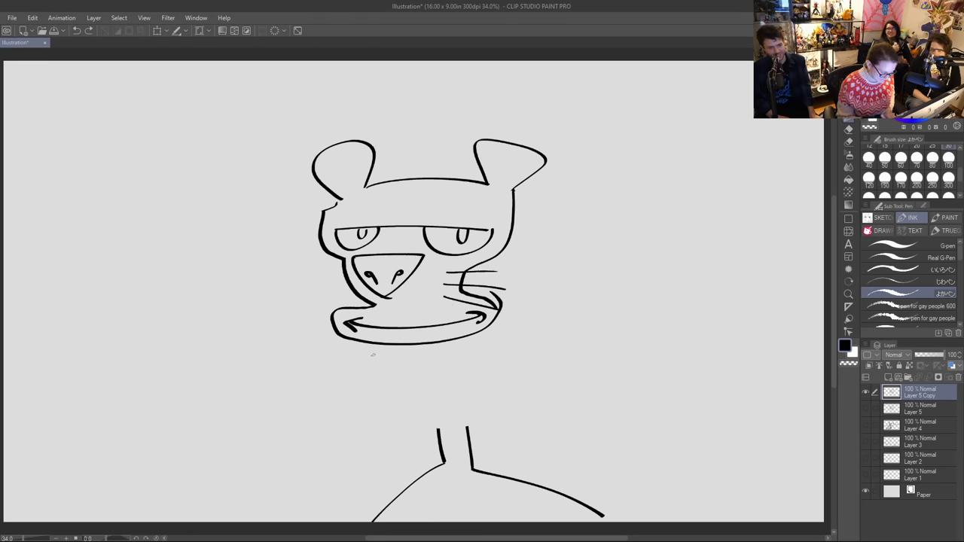
# Step: Erase the mouth, whiskers, nose and eyes inside the upright head outline on Layer 5 Copy
pyautogui.press('e')
pyautogui.moveTo(481, 315); pyautogui.dragTo(348, 325)
pyautogui.moveTo(455, 298)
pyautogui.mouseDown()
pyautogui.moveTo(458, 261)
pyautogui.moveTo(448, 300)
pyautogui.moveTo(457, 267)
pyautogui.moveTo(494, 273)
pyautogui.moveTo(475, 275)
pyautogui.moveTo(473, 285)
pyautogui.moveTo(506, 290)
pyautogui.moveTo(502, 306)
pyautogui.moveTo(490, 288)
pyautogui.moveTo(484, 330)
pyautogui.mouseUp()
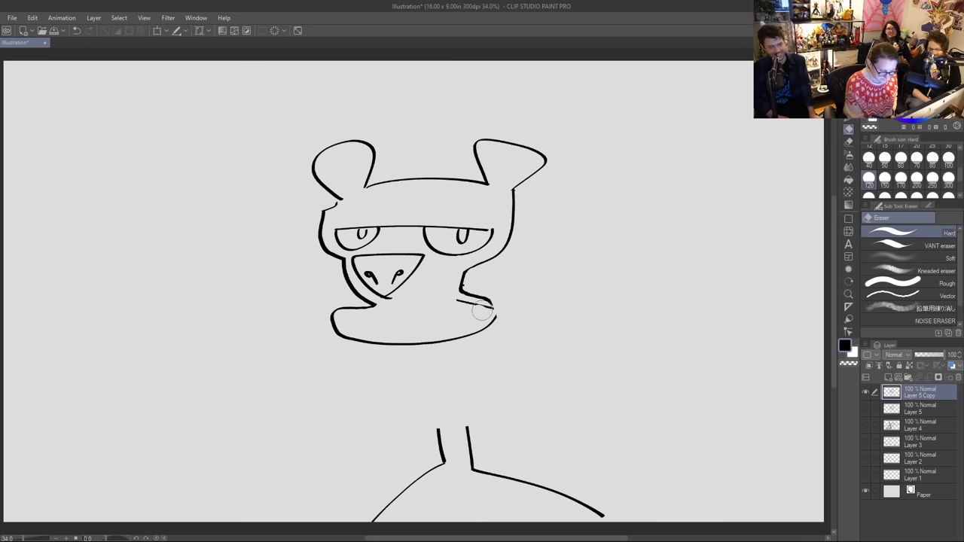
pyautogui.moveTo(435, 258)
pyautogui.mouseDown()
pyautogui.moveTo(379, 282)
pyautogui.moveTo(368, 257)
pyautogui.moveTo(358, 268)
pyautogui.moveTo(402, 283)
pyautogui.moveTo(485, 237)
pyautogui.moveTo(394, 256)
pyautogui.moveTo(351, 229)
pyautogui.moveTo(377, 256)
pyautogui.mouseUp()
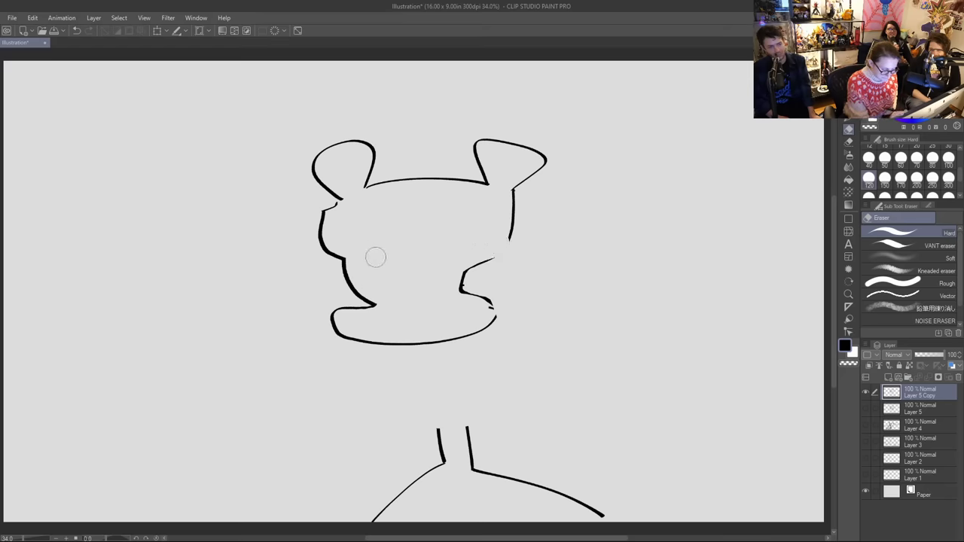
# Step: Ink a wide oval mouth with vertical tooth lines in the jaw, and one large almond-shaped eye with a round iris above it
pyautogui.press('b')
pyautogui.press('p')
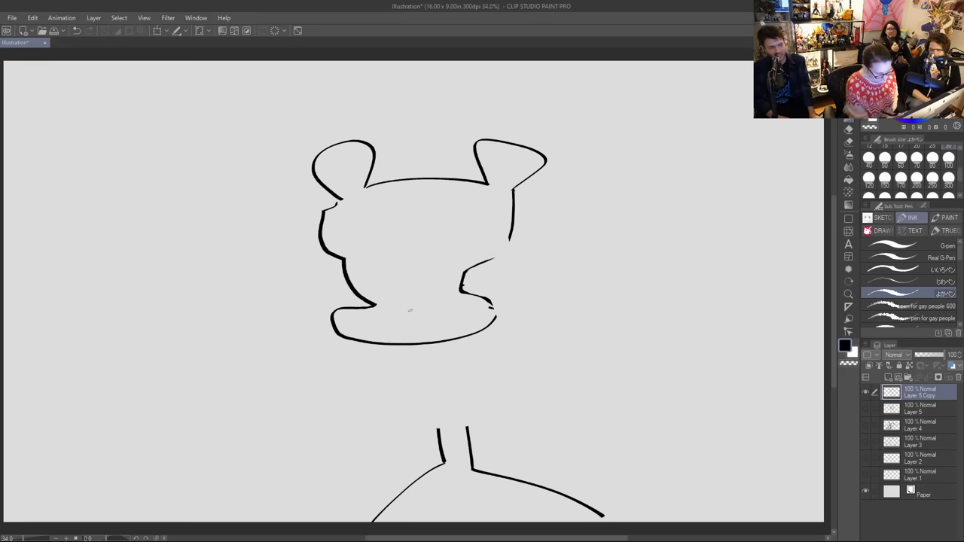
pyautogui.moveTo(411, 311)
pyautogui.mouseDown()
pyautogui.moveTo(340, 322)
pyautogui.moveTo(410, 309)
pyautogui.moveTo(403, 339)
pyautogui.mouseUp()
pyautogui.moveTo(425, 310); pyautogui.dragTo(427, 335)
pyautogui.moveTo(452, 310); pyautogui.dragTo(453, 330)
pyautogui.moveTo(369, 316); pyautogui.dragTo(369, 334)
pyautogui.moveTo(446, 225)
pyautogui.mouseDown()
pyautogui.moveTo(368, 233)
pyautogui.moveTo(452, 227)
pyautogui.moveTo(407, 226)
pyautogui.mouseUp()
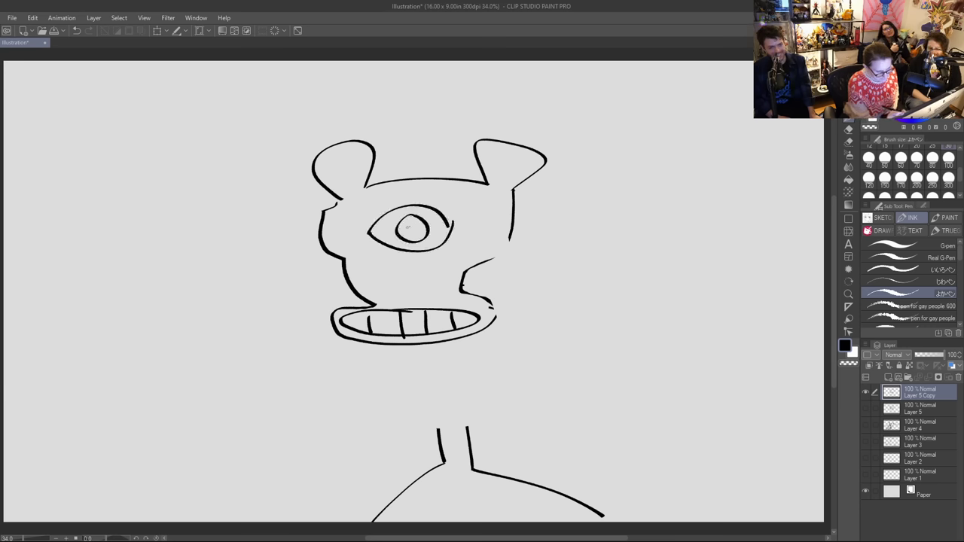
# Step: Add a small pupil mark and curved creases around the single eye, and ink the inner shapes of both ears
pyautogui.moveTo(347, 187)
pyautogui.mouseDown()
pyautogui.moveTo(327, 169)
pyautogui.moveTo(336, 189)
pyautogui.mouseUp()
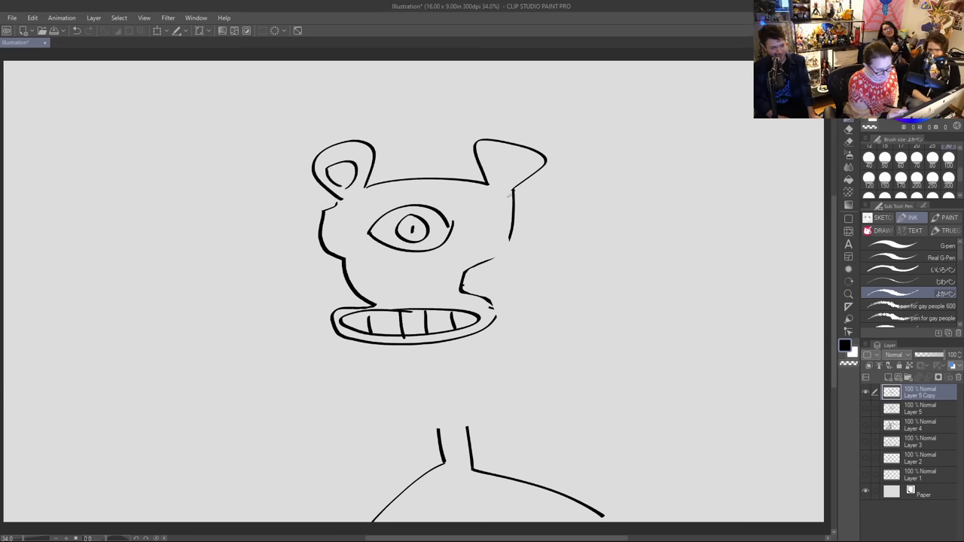
pyautogui.moveTo(488, 181); pyautogui.dragTo(521, 173)
pyautogui.moveTo(359, 234)
pyautogui.mouseDown()
pyautogui.moveTo(408, 266)
pyautogui.moveTo(393, 259)
pyautogui.moveTo(408, 262)
pyautogui.moveTo(460, 230)
pyautogui.mouseUp()
pyautogui.moveTo(374, 214); pyautogui.dragTo(361, 228)
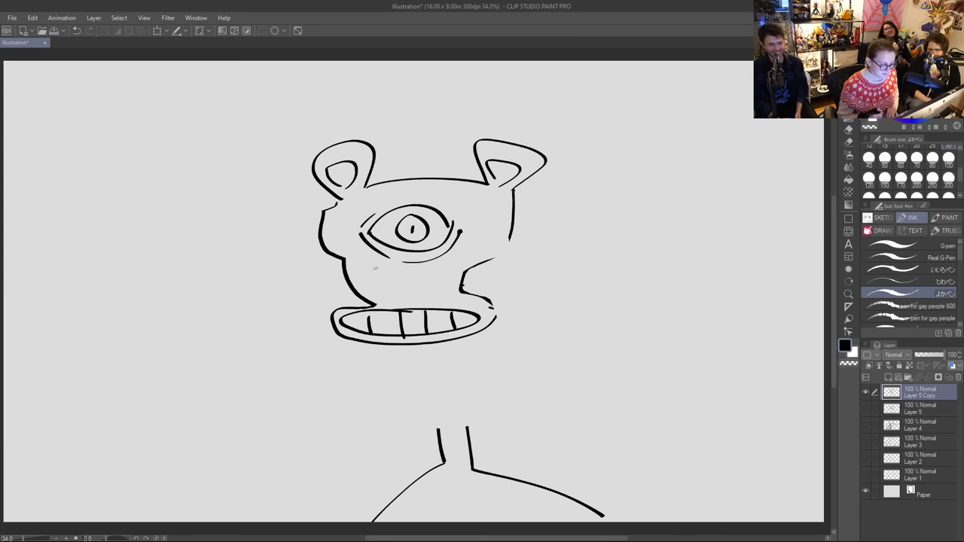
# Step: Ink a small triangular nose above the mouth, and extend both neck lines up to the jaw
pyautogui.moveTo(391, 279)
pyautogui.mouseDown()
pyautogui.moveTo(411, 279)
pyautogui.moveTo(389, 281)
pyautogui.mouseUp()
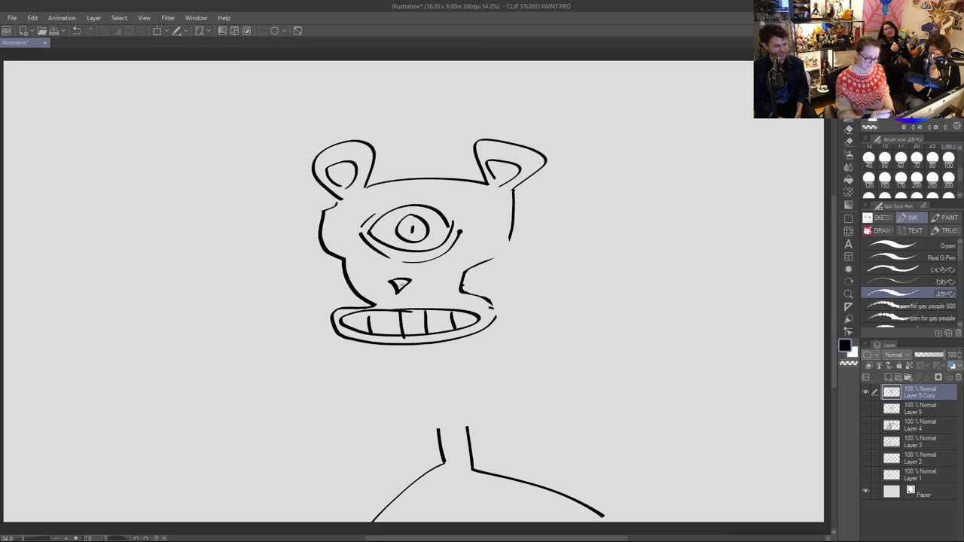
pyautogui.moveTo(427, 344); pyautogui.dragTo(444, 448)
pyautogui.moveTo(456, 340); pyautogui.dragTo(468, 456)
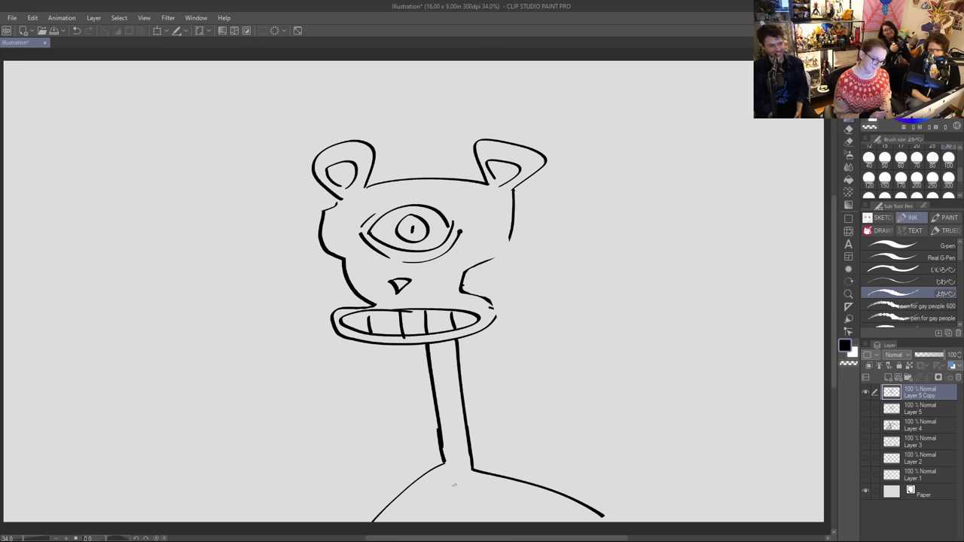
# Step: Erase the tooth lines in the mouth and ink five new vertical divisions, leaving a wider gap in the middle
pyautogui.press('e')
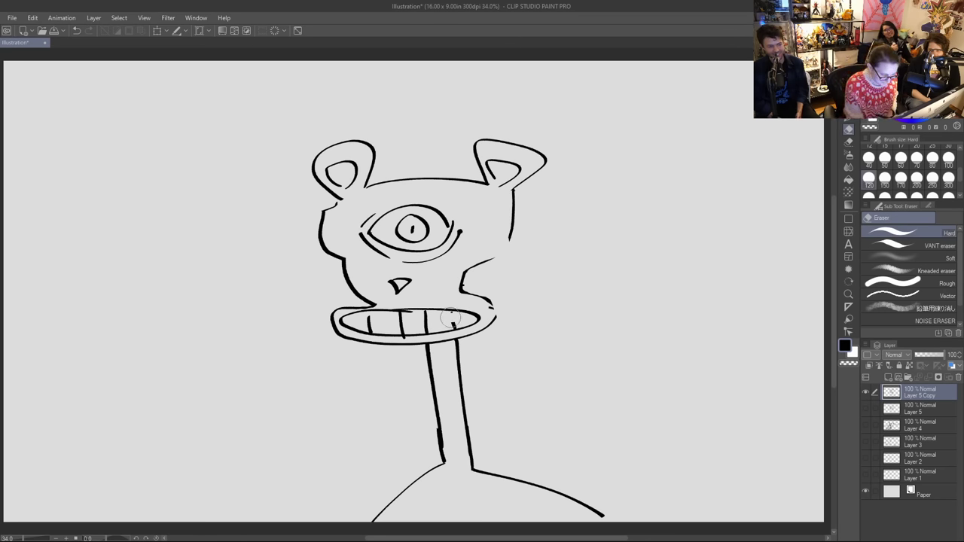
pyautogui.moveTo(453, 321)
pyautogui.mouseDown()
pyautogui.moveTo(369, 324)
pyautogui.moveTo(465, 327)
pyautogui.mouseUp()
pyautogui.press('p')
pyautogui.moveTo(419, 311)
pyautogui.mouseDown()
pyautogui.moveTo(421, 332)
pyautogui.moveTo(356, 333)
pyautogui.mouseUp()
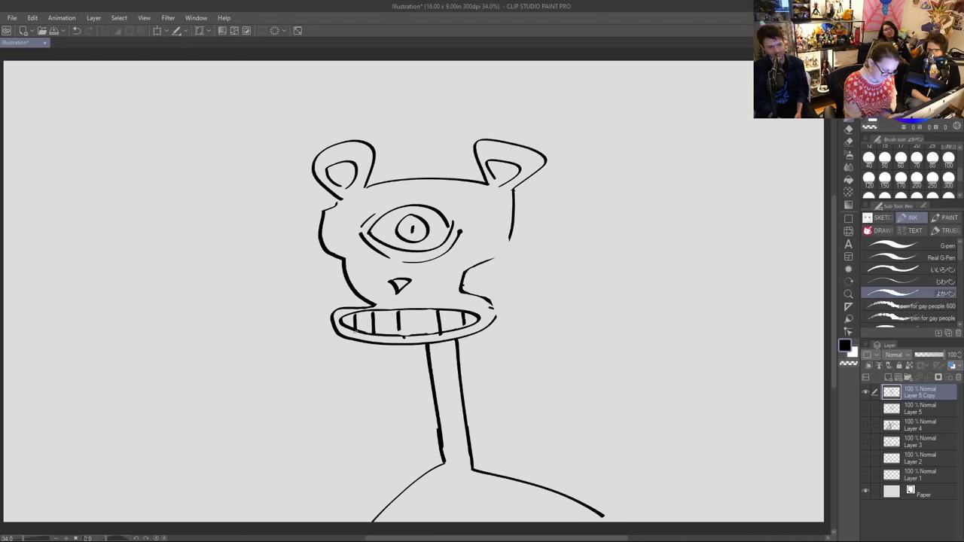
# Step: Hide Layer 5 Copy, and on a new layer ink a round mouse head with a protruding muzzle, large round ears and an oval nose
pyautogui.click(865, 391)
pyautogui.click(887, 377)
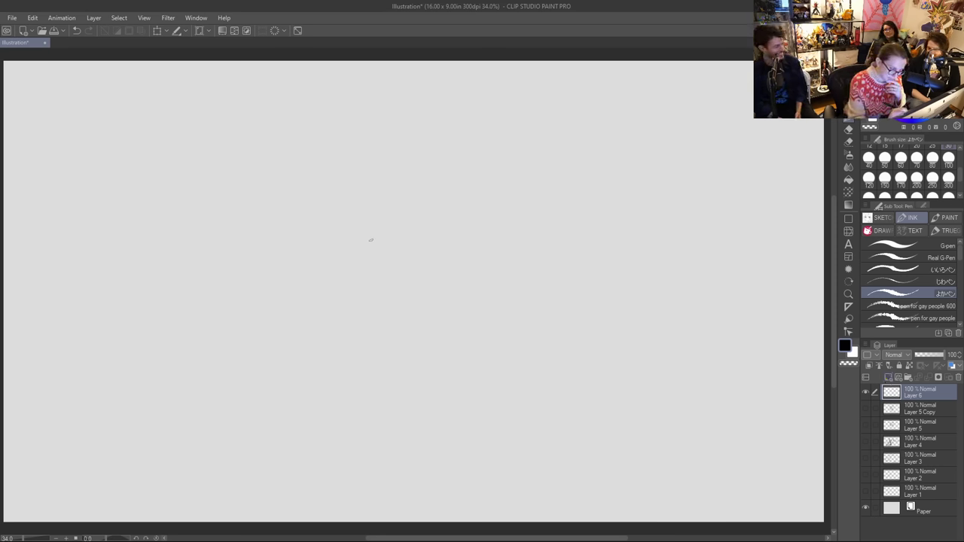
pyautogui.moveTo(368, 242)
pyautogui.mouseDown()
pyautogui.moveTo(406, 177)
pyautogui.moveTo(488, 238)
pyautogui.moveTo(399, 315)
pyautogui.moveTo(340, 263)
pyautogui.moveTo(407, 261)
pyautogui.mouseUp()
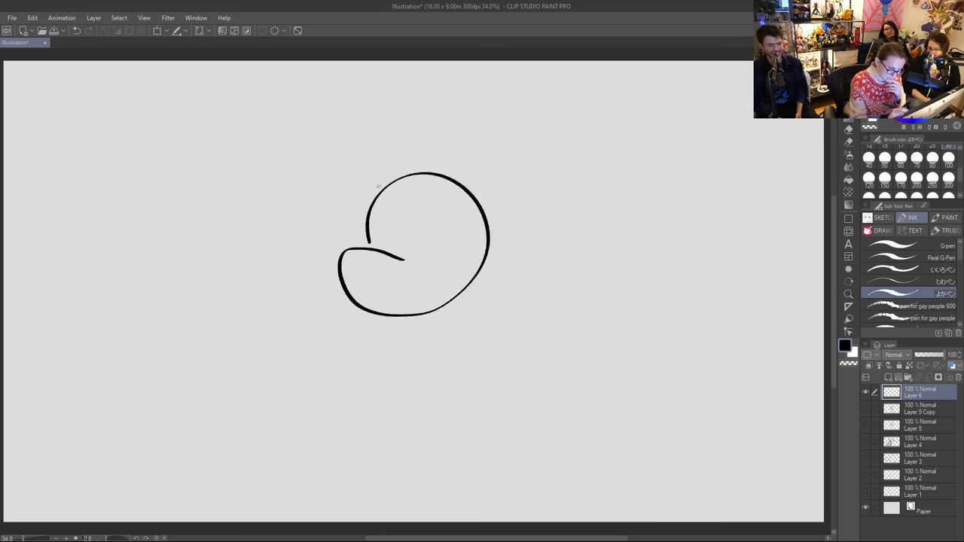
pyautogui.moveTo(371, 200); pyautogui.dragTo(407, 170)
pyautogui.moveTo(464, 184)
pyautogui.mouseDown()
pyautogui.moveTo(455, 144)
pyautogui.moveTo(474, 212)
pyautogui.mouseUp()
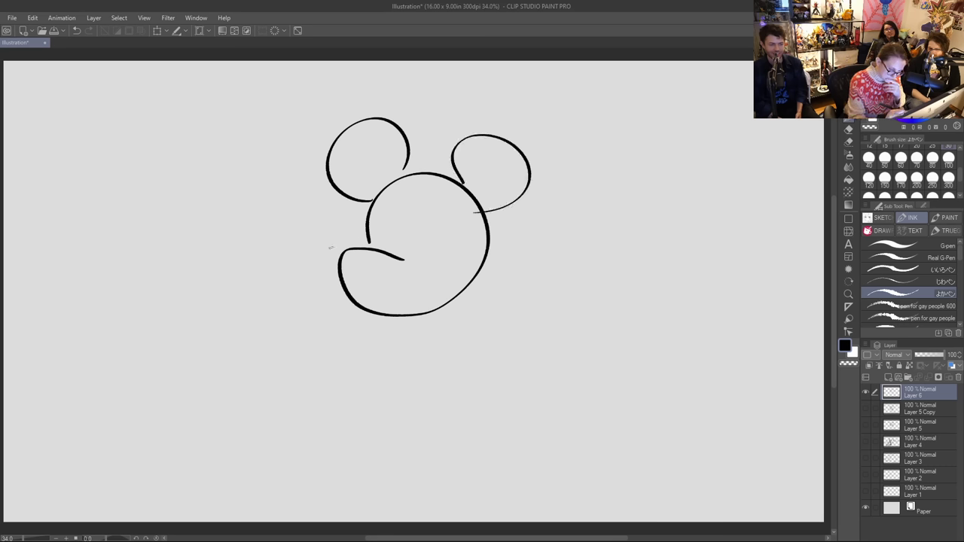
pyautogui.moveTo(336, 258); pyautogui.dragTo(347, 247)
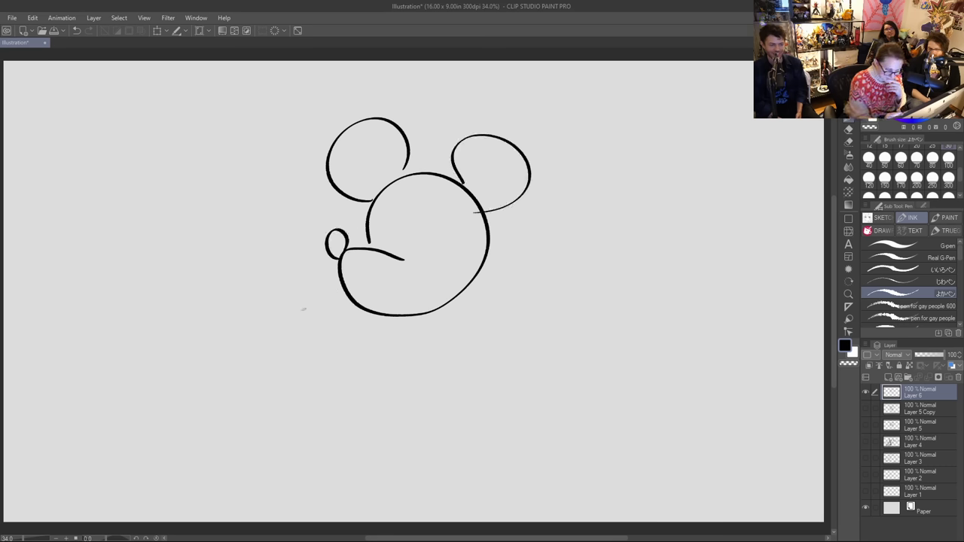
# Step: Ink a toothy grin on the muzzle, and a double-arched brow line around the face with two dot eyes
pyautogui.moveTo(365, 284)
pyautogui.mouseDown()
pyautogui.moveTo(400, 280)
pyautogui.moveTo(399, 302)
pyautogui.moveTo(366, 285)
pyautogui.moveTo(391, 301)
pyautogui.mouseUp()
pyautogui.moveTo(403, 283)
pyautogui.mouseDown()
pyautogui.moveTo(403, 299)
pyautogui.moveTo(417, 294)
pyautogui.mouseUp()
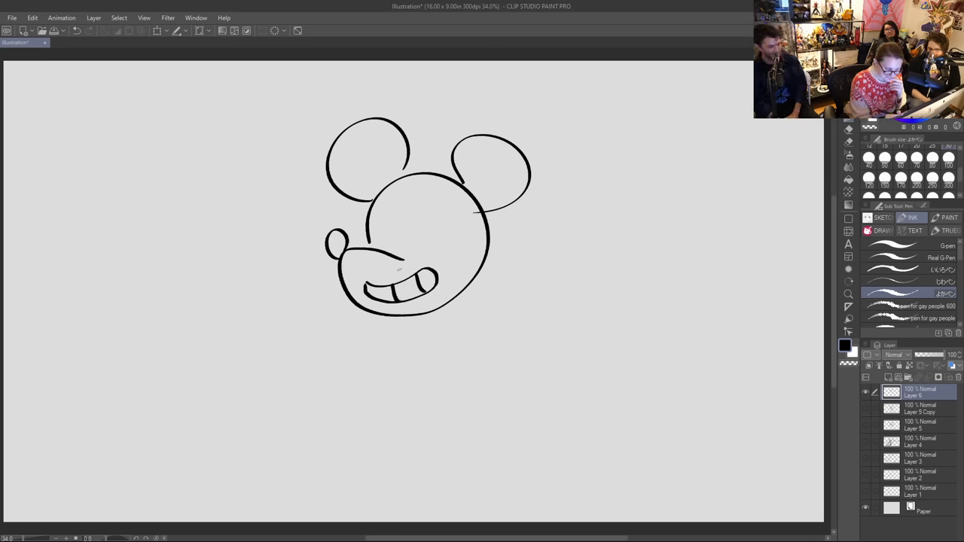
pyautogui.moveTo(371, 219)
pyautogui.mouseDown()
pyautogui.moveTo(382, 194)
pyautogui.moveTo(418, 207)
pyautogui.moveTo(445, 296)
pyautogui.mouseUp()
pyautogui.click(442, 227)
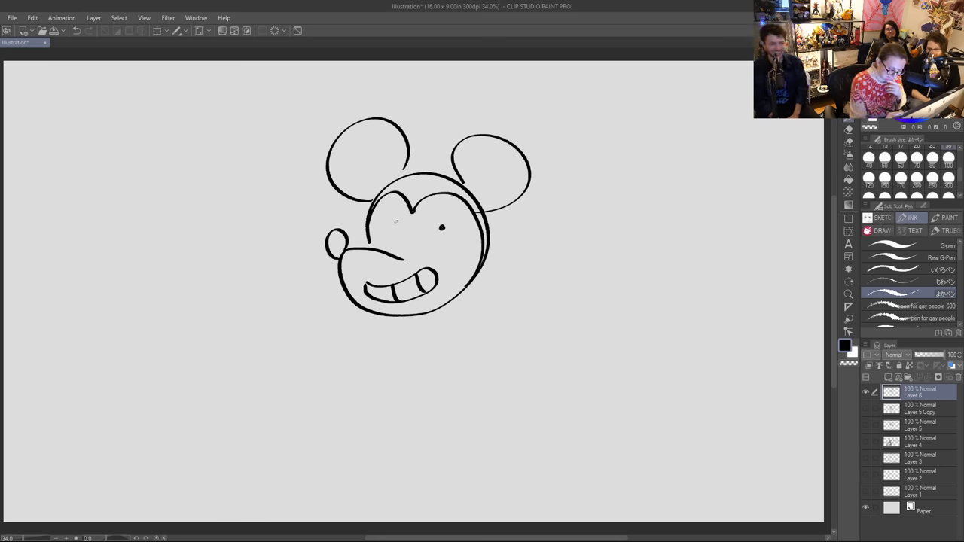
pyautogui.click(392, 224)
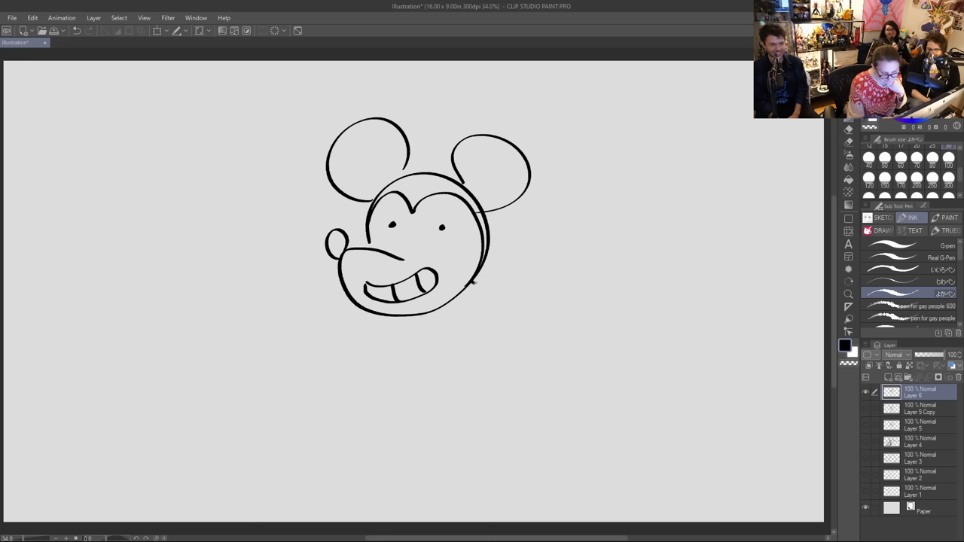
# Step: Ink a curved, bent arm from the back of the mouse's head, ending in a cuffed glove marked with short lines
pyautogui.moveTo(472, 282); pyautogui.dragTo(549, 344)
pyautogui.moveTo(533, 283)
pyautogui.mouseDown()
pyautogui.moveTo(524, 327)
pyautogui.moveTo(500, 331)
pyautogui.moveTo(522, 345)
pyautogui.moveTo(515, 336)
pyautogui.moveTo(566, 338)
pyautogui.mouseUp()
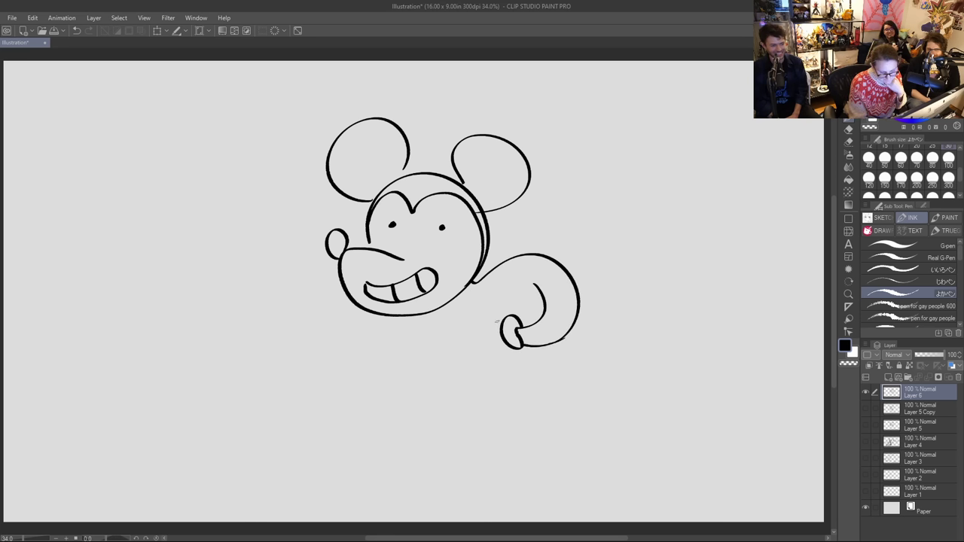
pyautogui.moveTo(501, 322)
pyautogui.mouseDown()
pyautogui.moveTo(468, 346)
pyautogui.moveTo(497, 345)
pyautogui.moveTo(479, 332)
pyautogui.mouseUp()
pyautogui.moveTo(469, 335); pyautogui.dragTo(486, 337)
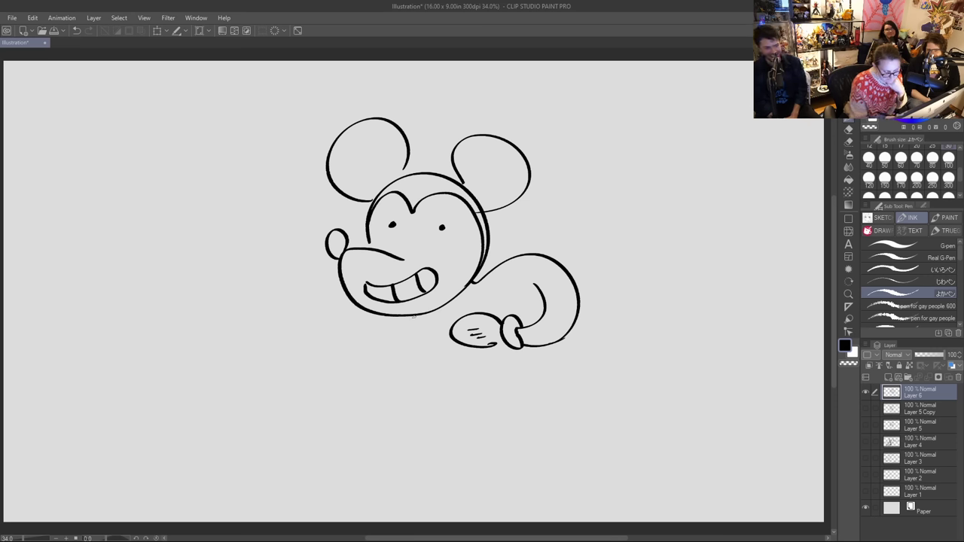
# Step: Ink the mouse's curved torso line and two striding legs with large rounded shoes, one stretched forward and one bent back
pyautogui.moveTo(413, 320)
pyautogui.mouseDown()
pyautogui.moveTo(461, 410)
pyautogui.moveTo(351, 495)
pyautogui.moveTo(357, 476)
pyautogui.moveTo(346, 518)
pyautogui.mouseUp()
pyautogui.moveTo(349, 494)
pyautogui.mouseDown()
pyautogui.moveTo(375, 514)
pyautogui.moveTo(362, 489)
pyautogui.mouseUp()
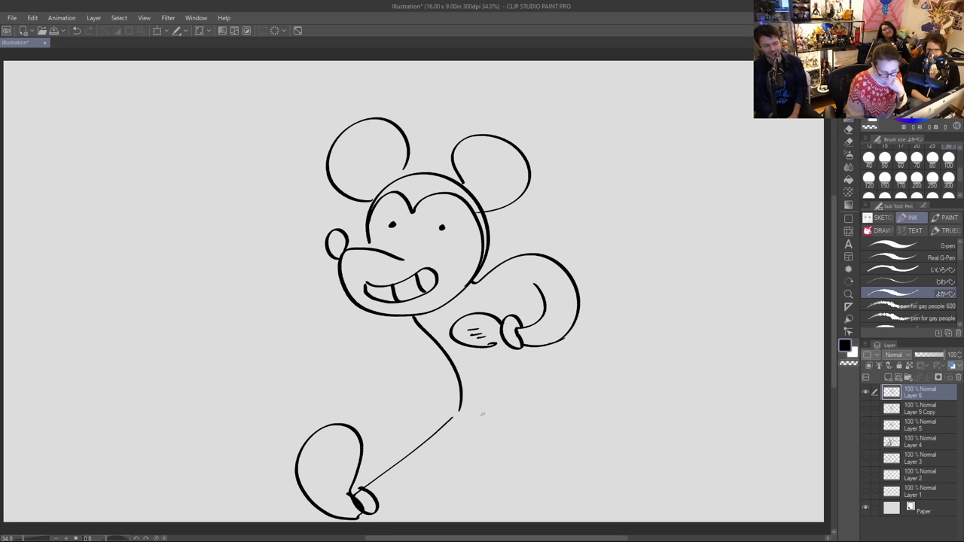
pyautogui.moveTo(483, 413)
pyautogui.mouseDown()
pyautogui.moveTo(556, 459)
pyautogui.moveTo(597, 457)
pyautogui.moveTo(573, 427)
pyautogui.mouseUp()
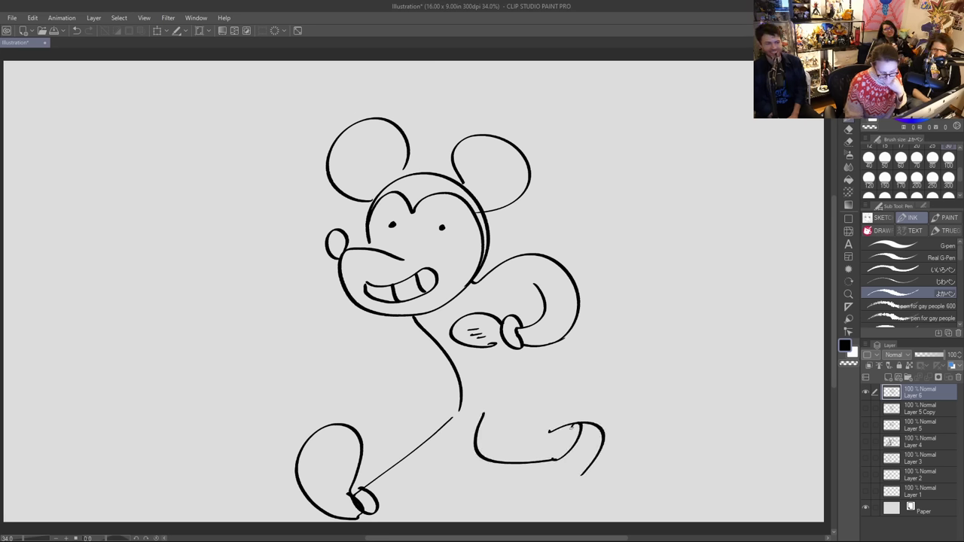
pyautogui.moveTo(540, 461)
pyautogui.mouseDown()
pyautogui.moveTo(590, 476)
pyautogui.moveTo(602, 449)
pyautogui.mouseUp()
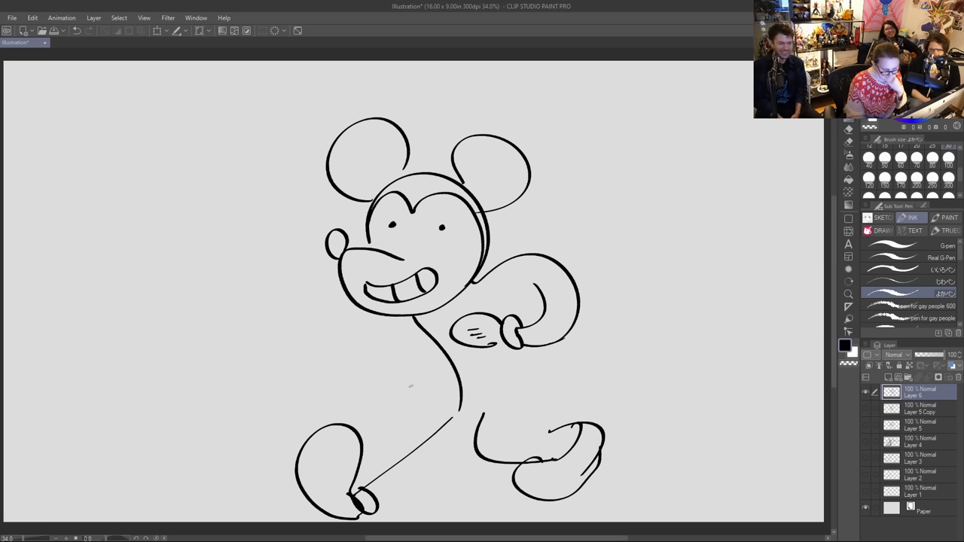
# Step: Complete the mouse with a back line, a raised arm ending in a gloved fist, the forward leg's lower line and two nostrils
pyautogui.moveTo(542, 343); pyautogui.dragTo(536, 441)
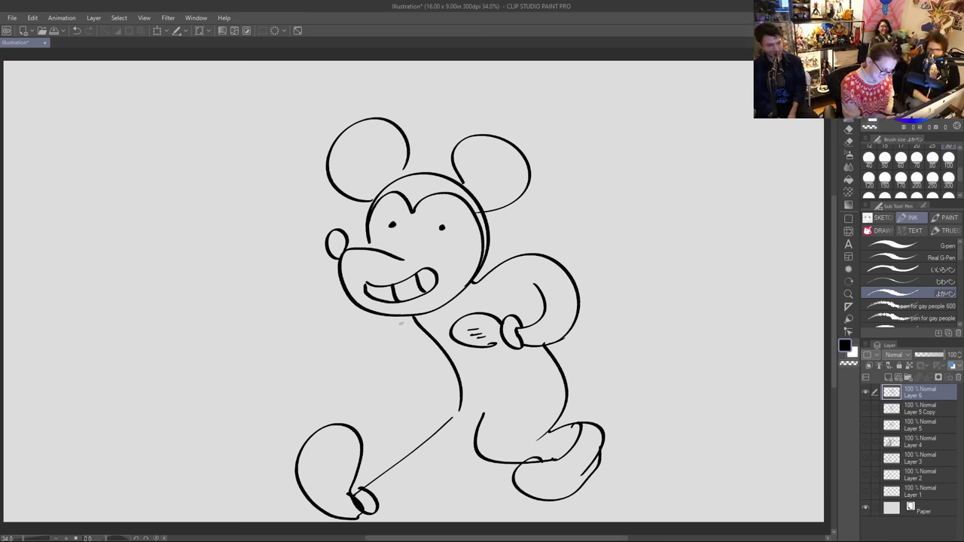
pyautogui.moveTo(341, 369)
pyautogui.mouseDown()
pyautogui.moveTo(280, 323)
pyautogui.moveTo(322, 318)
pyautogui.moveTo(268, 288)
pyautogui.moveTo(323, 307)
pyautogui.moveTo(321, 286)
pyautogui.moveTo(298, 290)
pyautogui.moveTo(316, 298)
pyautogui.mouseUp()
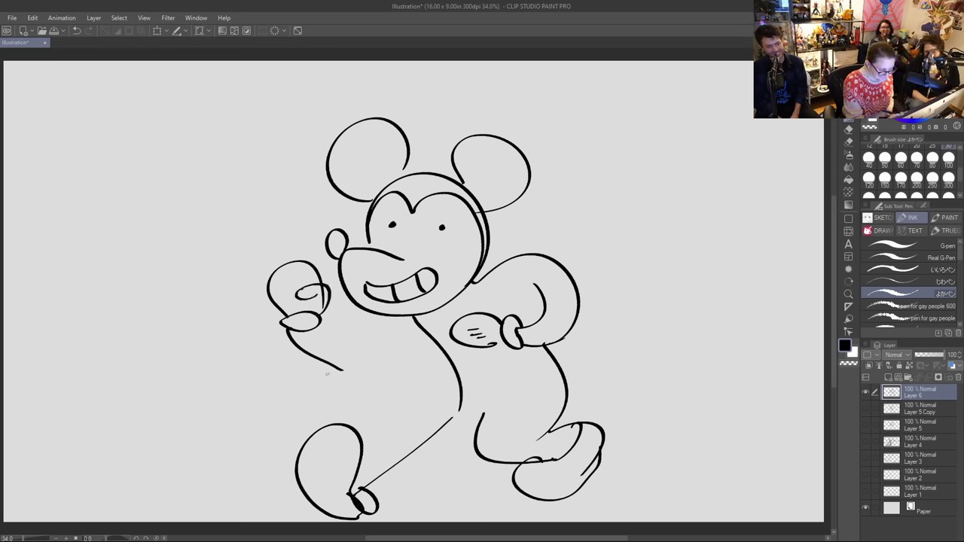
pyautogui.moveTo(334, 369)
pyautogui.mouseDown()
pyautogui.moveTo(419, 338)
pyautogui.moveTo(406, 333)
pyautogui.moveTo(364, 355)
pyautogui.moveTo(315, 332)
pyautogui.mouseUp()
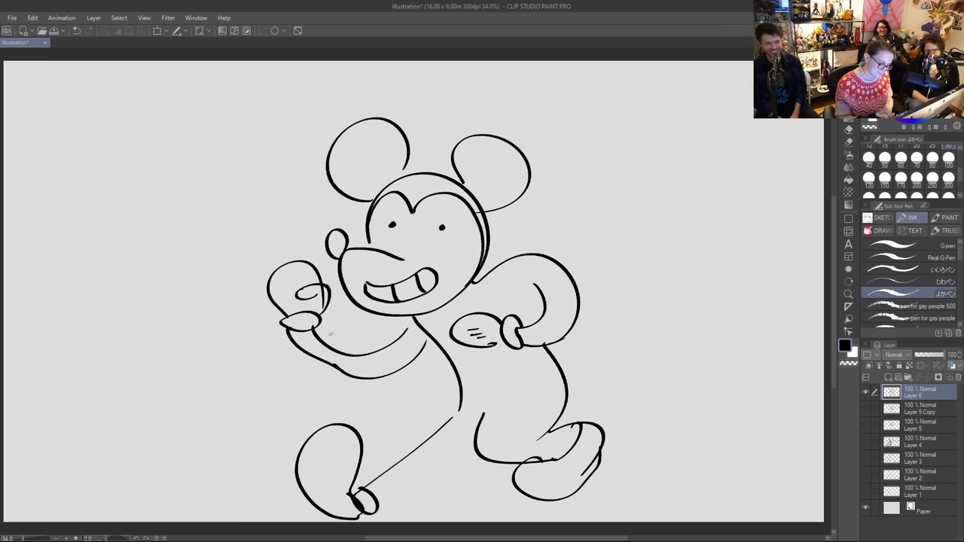
pyautogui.moveTo(475, 442); pyautogui.dragTo(368, 503)
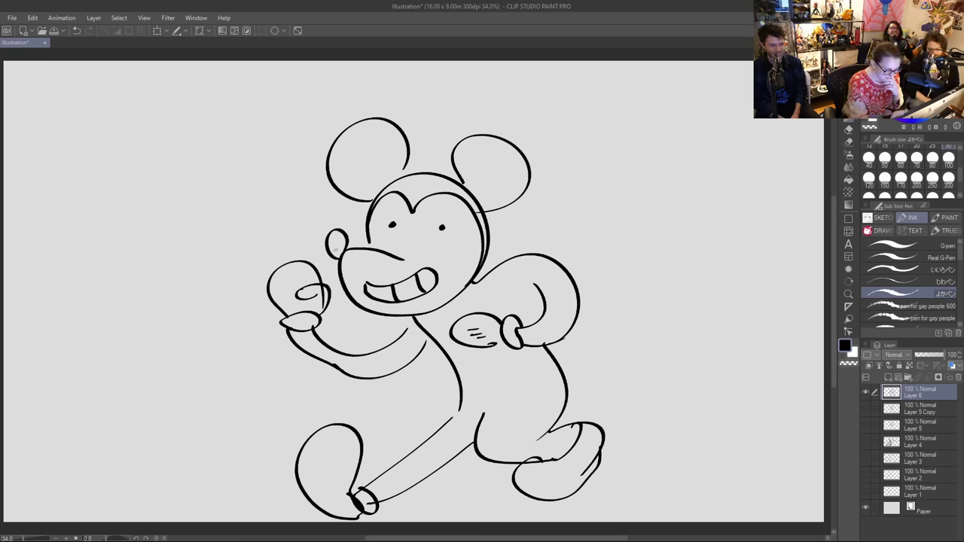
pyautogui.moveTo(337, 245); pyautogui.dragTo(332, 251)
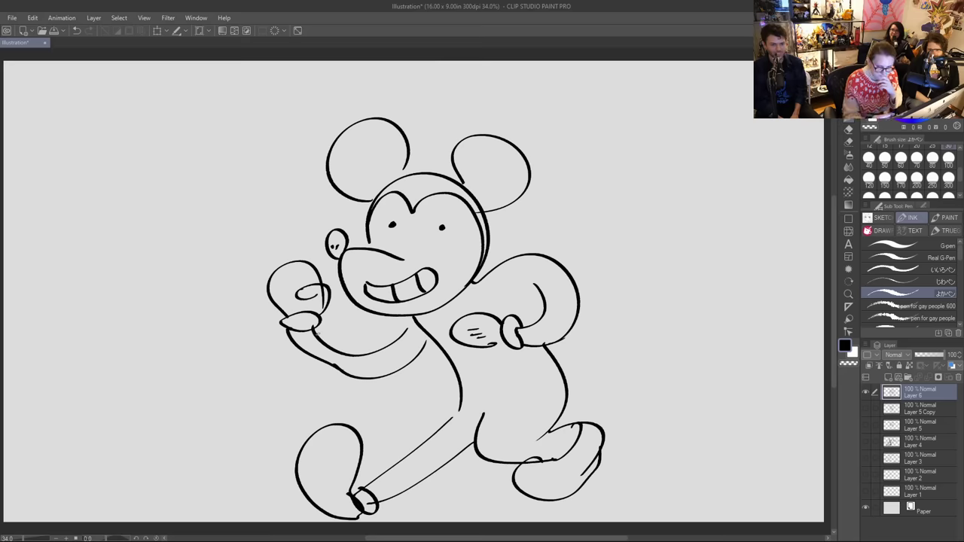
# Step: Move the finished mouse drawing slightly higher on the canvas
pyautogui.press('k')
pyautogui.moveTo(440, 238); pyautogui.dragTo(437, 213)
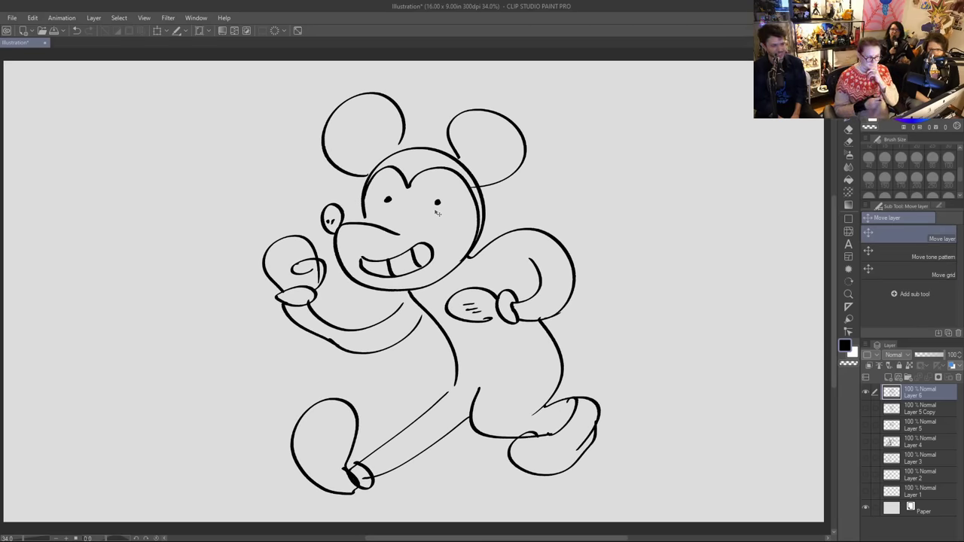
pyautogui.press('p')
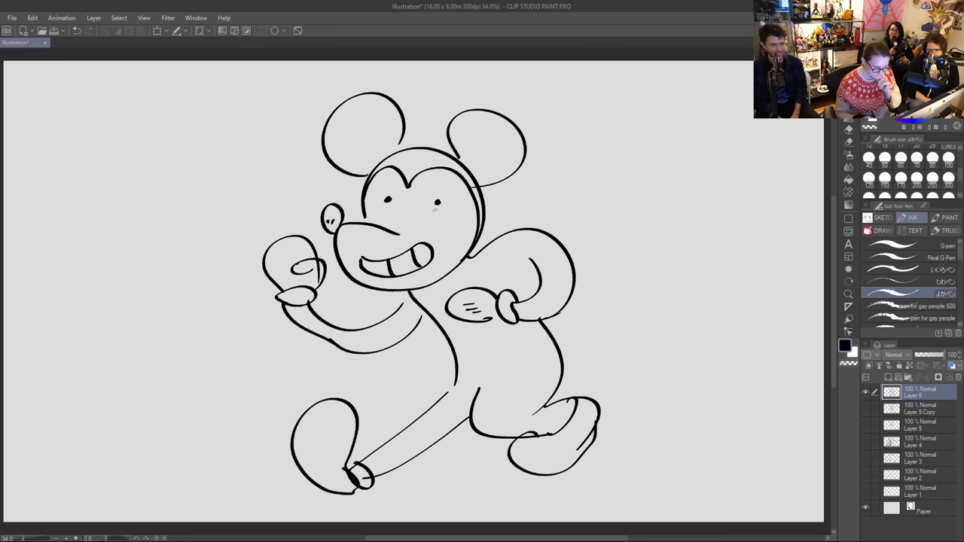
# Step: Hide Layer 6, check the one-eyed character on Layer 5 Copy, and leave only Layer 5 showing above the paper
pyautogui.click(865, 392)
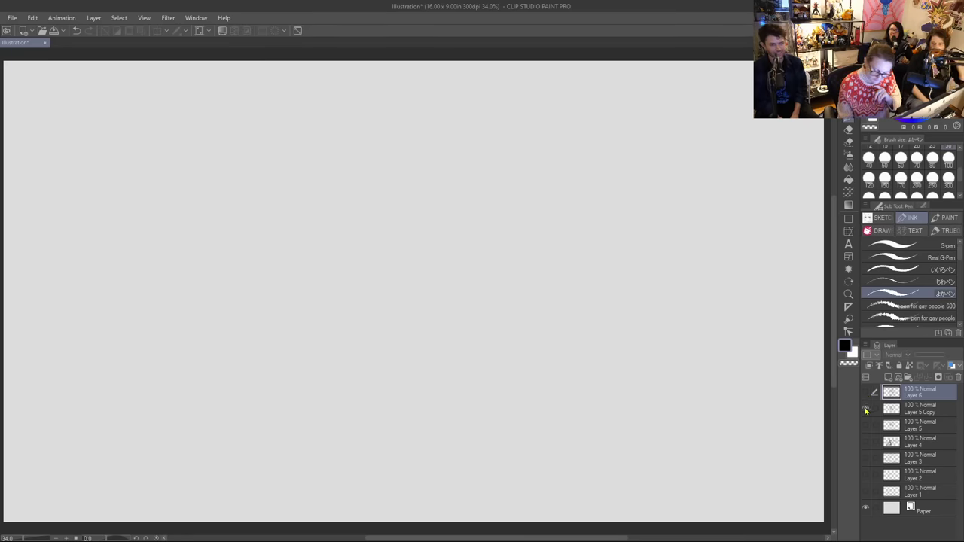
pyautogui.click(866, 409)
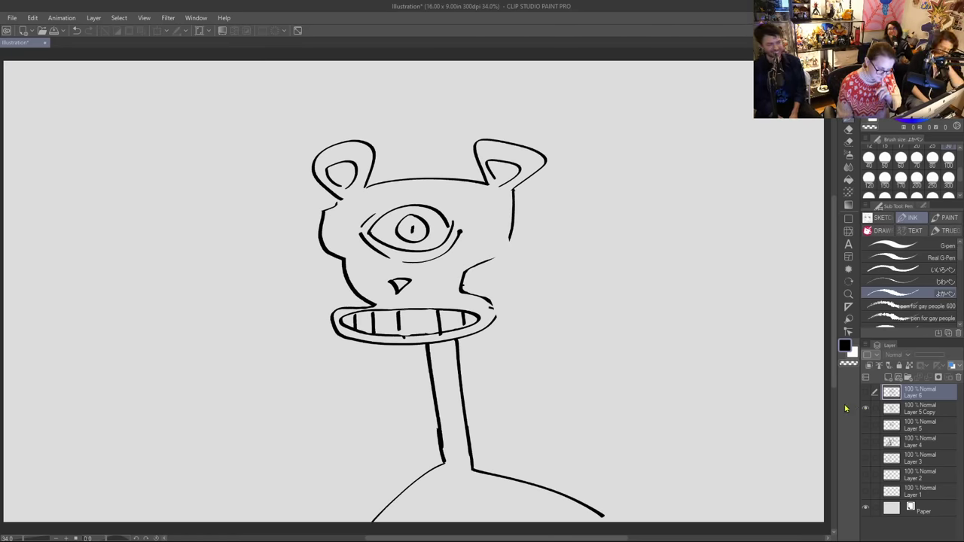
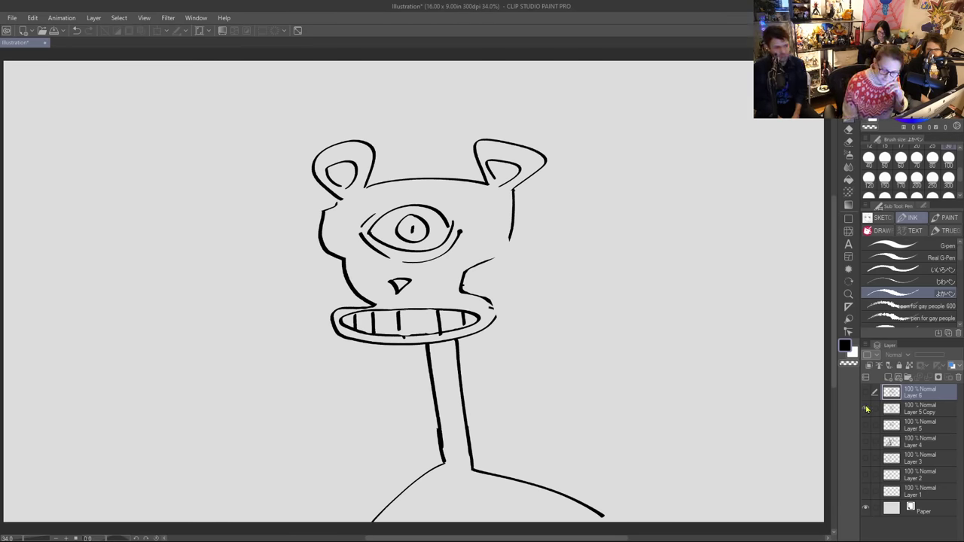
pyautogui.click(866, 407)
pyautogui.click(866, 426)
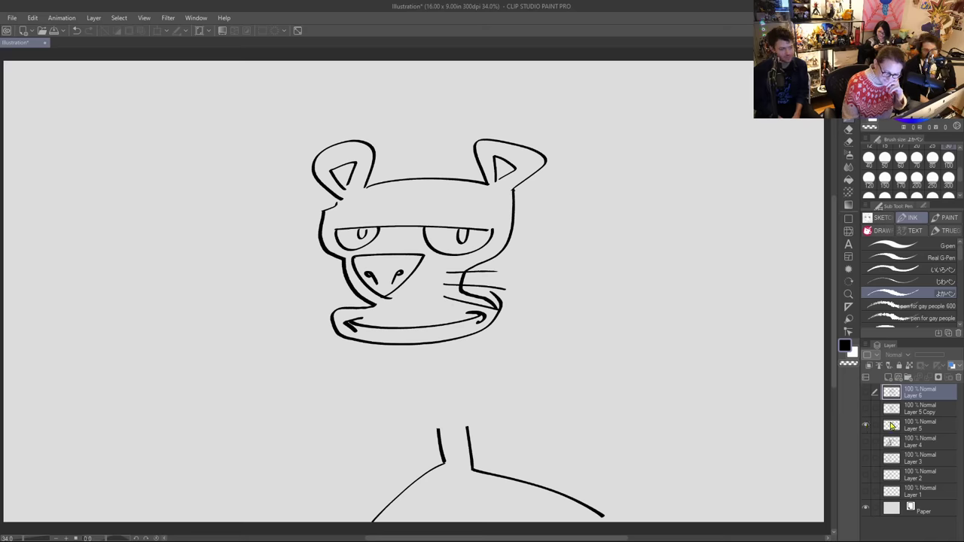
# Step: On Layer 5, ink a curved upper-lid arc above each of the character's half-closed eyes
pyautogui.click(890, 425)
pyautogui.moveTo(336, 239); pyautogui.dragTo(367, 206)
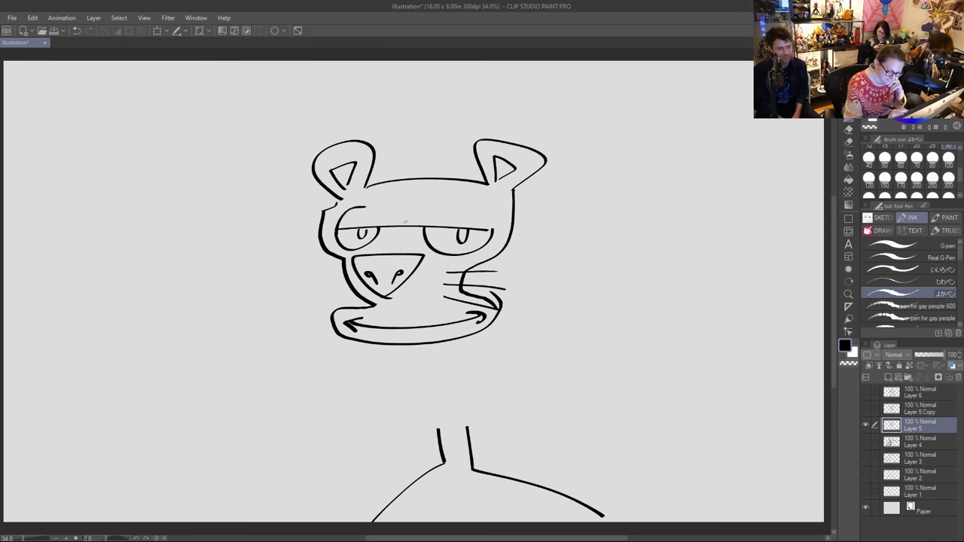
pyautogui.moveTo(424, 231); pyautogui.dragTo(442, 202)
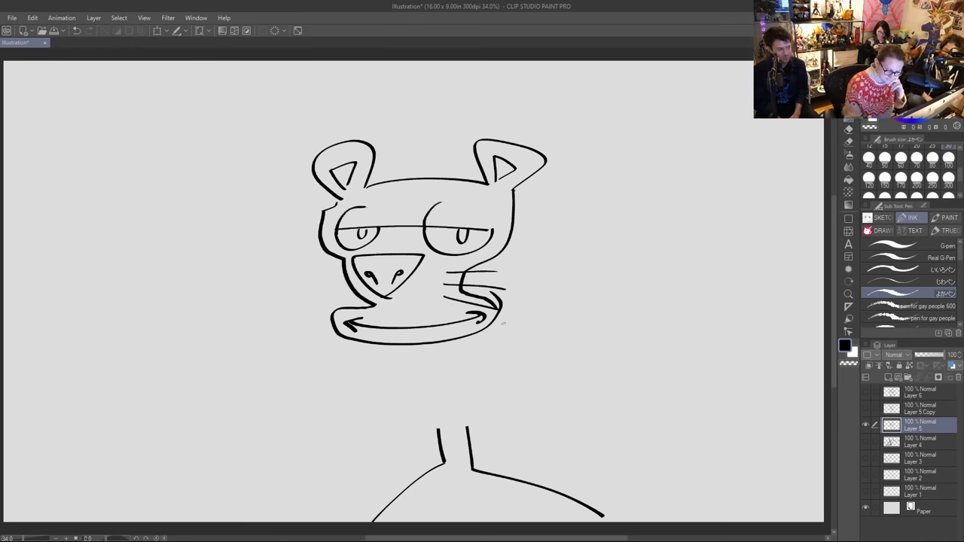
# Step: Hide Layer 5, and on a new layer ink a domed head with a short curved shoulder line on each side
pyautogui.click(865, 424)
pyautogui.click(888, 378)
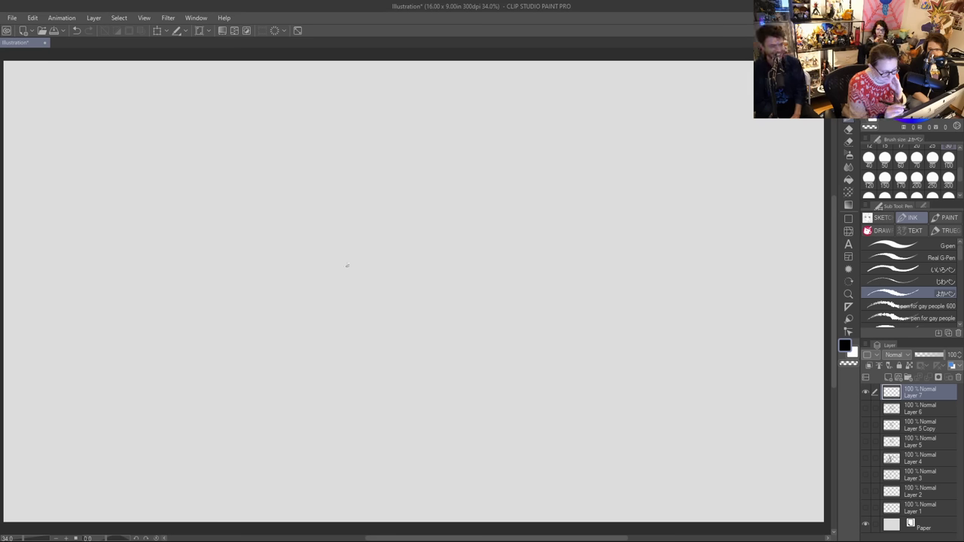
pyautogui.moveTo(446, 194)
pyautogui.mouseDown()
pyautogui.moveTo(319, 205)
pyautogui.moveTo(321, 215)
pyautogui.mouseUp()
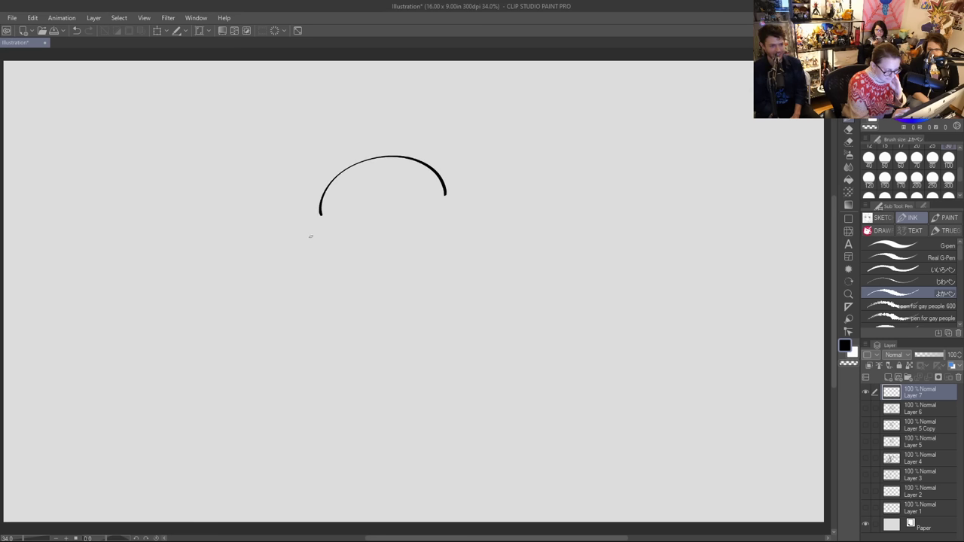
pyautogui.hotkey('ctrl', 'z')
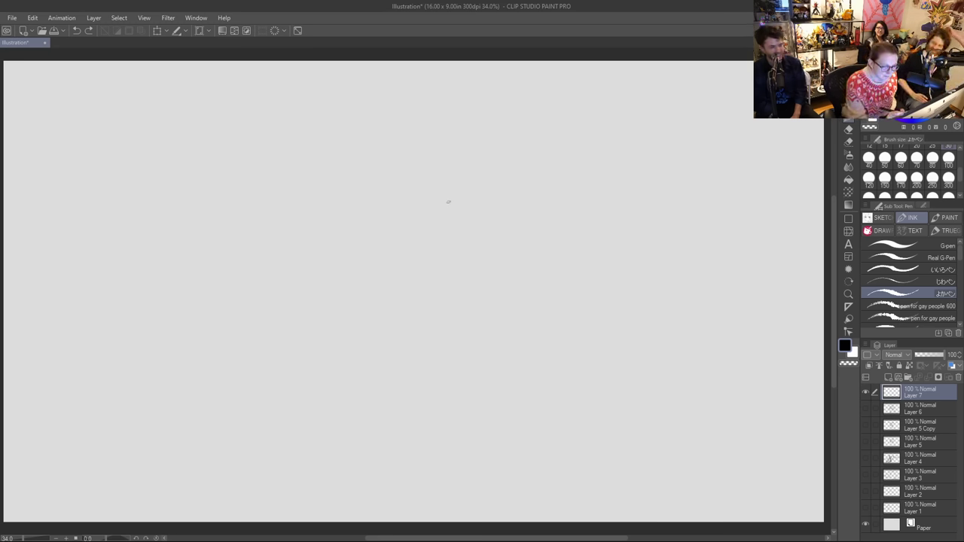
pyautogui.moveTo(454, 200)
pyautogui.mouseDown()
pyautogui.moveTo(445, 188)
pyautogui.moveTo(374, 205)
pyautogui.moveTo(388, 178)
pyautogui.moveTo(491, 220)
pyautogui.mouseUp()
pyautogui.hotkey('ctrl', 'z')
pyautogui.moveTo(376, 207)
pyautogui.mouseDown()
pyautogui.moveTo(339, 223)
pyautogui.moveTo(332, 238)
pyautogui.mouseUp()
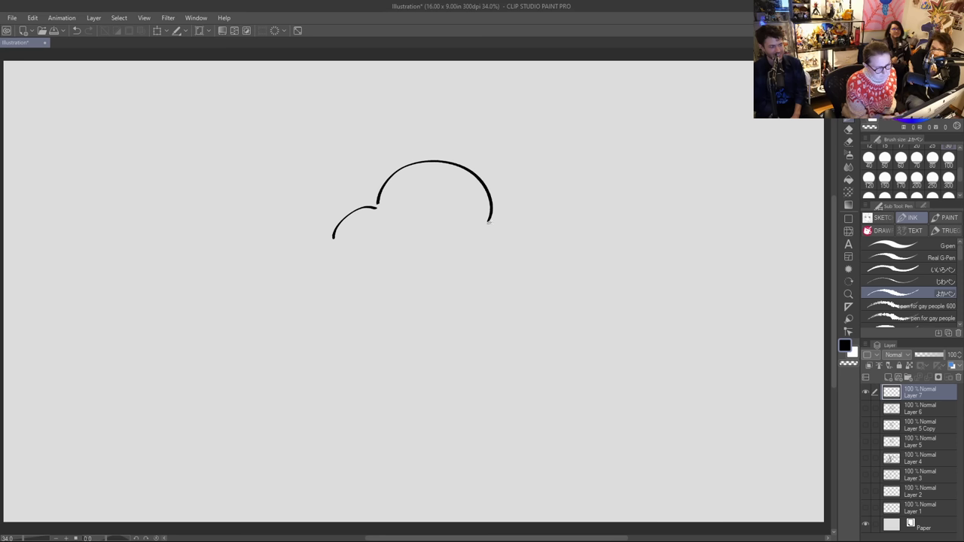
pyautogui.moveTo(488, 220)
pyautogui.mouseDown()
pyautogui.moveTo(512, 227)
pyautogui.moveTo(534, 253)
pyautogui.mouseUp()
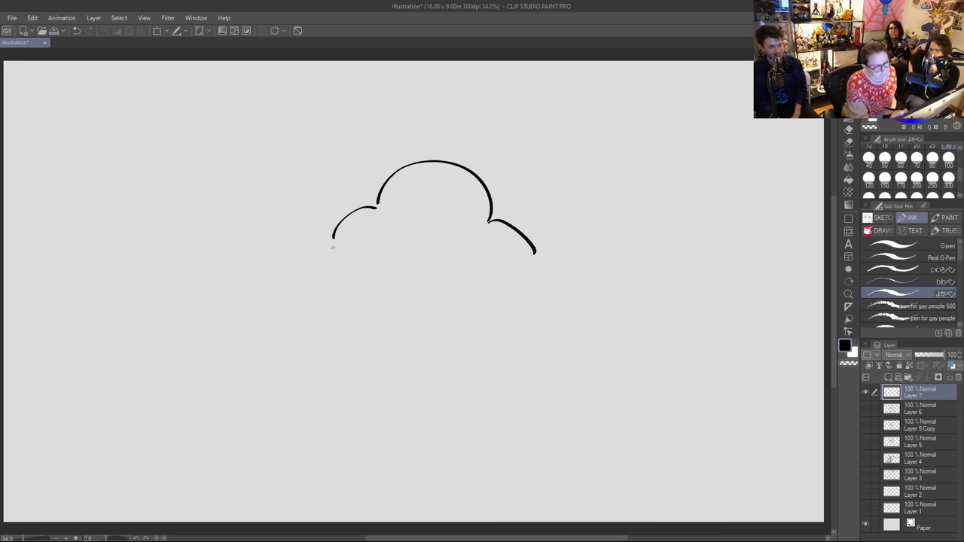
# Step: Ink a wavy collar with a flared tip on each side beneath the head, and a large round body below it
pyautogui.moveTo(336, 230)
pyautogui.mouseDown()
pyautogui.moveTo(293, 226)
pyautogui.moveTo(402, 260)
pyautogui.moveTo(545, 258)
pyautogui.moveTo(580, 236)
pyautogui.moveTo(525, 246)
pyautogui.mouseUp()
pyautogui.moveTo(292, 224)
pyautogui.mouseDown()
pyautogui.moveTo(326, 262)
pyautogui.moveTo(312, 318)
pyautogui.moveTo(355, 365)
pyautogui.moveTo(460, 381)
pyautogui.moveTo(537, 302)
pyautogui.moveTo(539, 280)
pyautogui.moveTo(577, 242)
pyautogui.mouseUp()
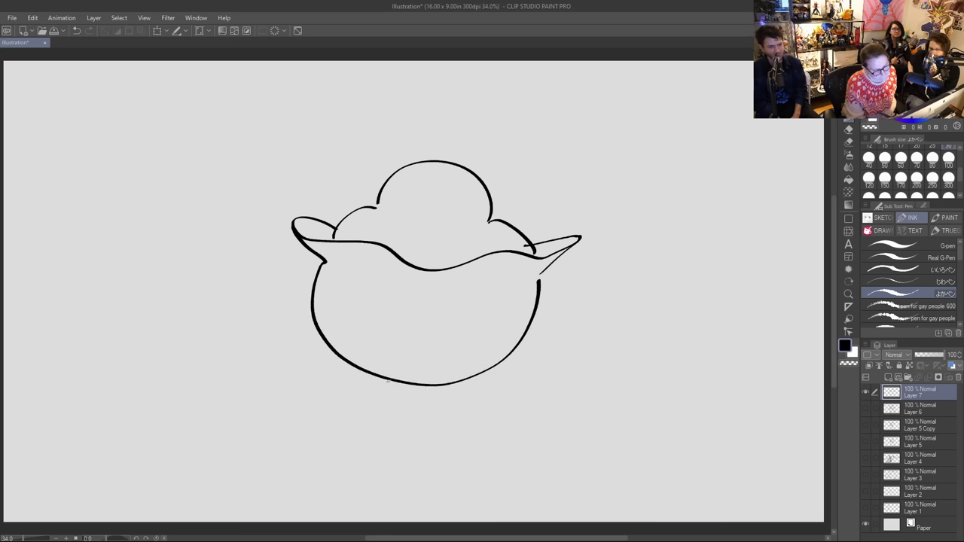
pyautogui.moveTo(389, 380); pyautogui.dragTo(392, 396)
pyautogui.hotkey('ctrl', 'z')
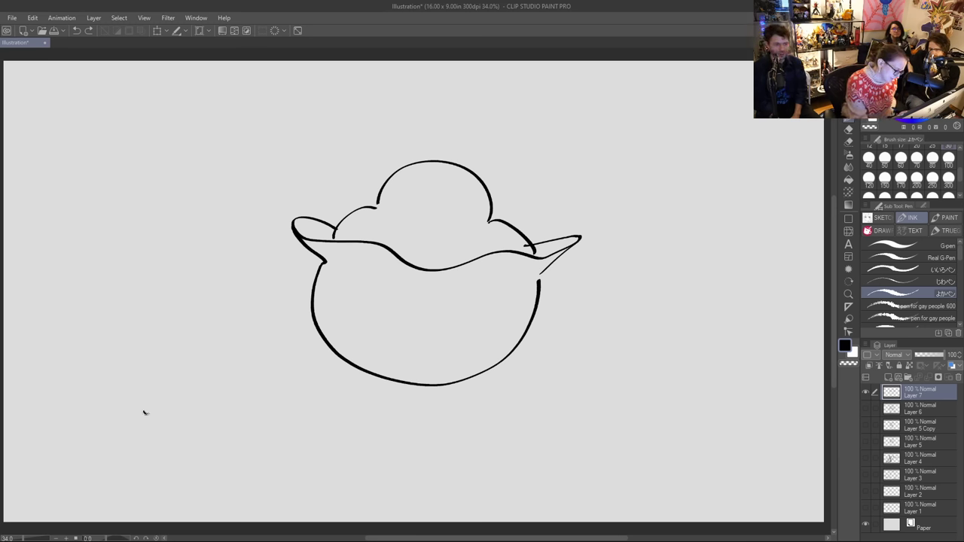
pyautogui.moveTo(145, 413)
pyautogui.mouseDown()
pyautogui.moveTo(142, 432)
pyautogui.moveTo(155, 443)
pyautogui.moveTo(179, 429)
pyautogui.moveTo(170, 443)
pyautogui.mouseUp()
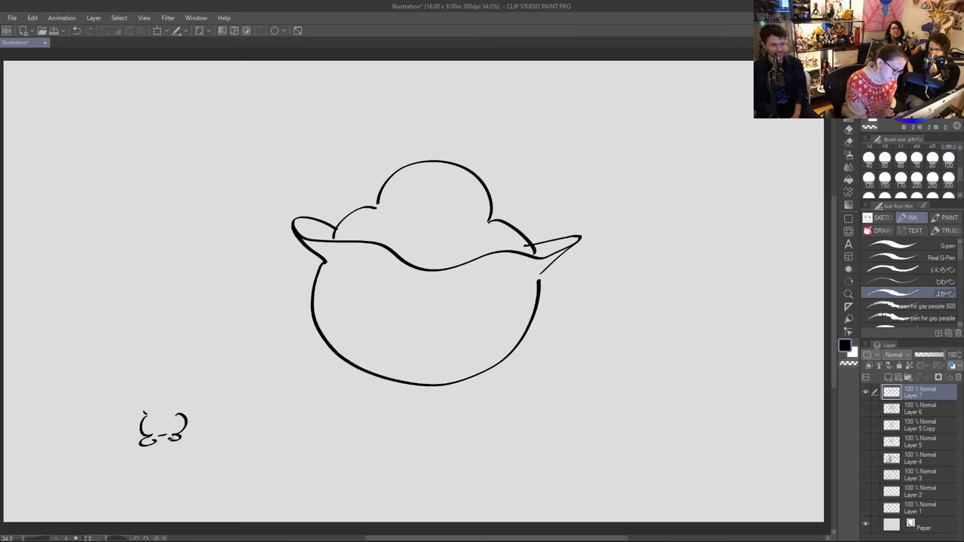
pyautogui.press('e')
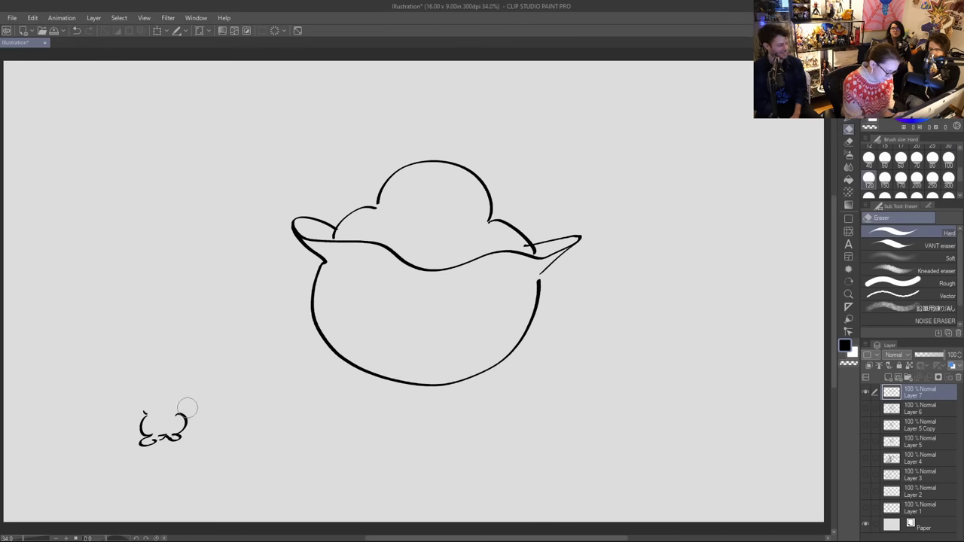
pyautogui.moveTo(189, 402)
pyautogui.mouseDown()
pyautogui.moveTo(176, 424)
pyautogui.moveTo(121, 452)
pyautogui.mouseUp()
pyautogui.press('b')
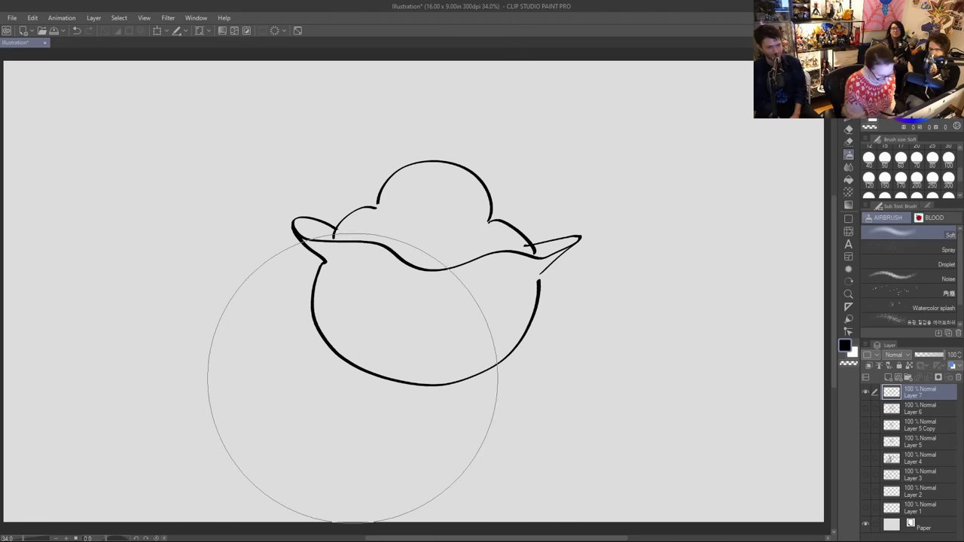
pyautogui.press('p')
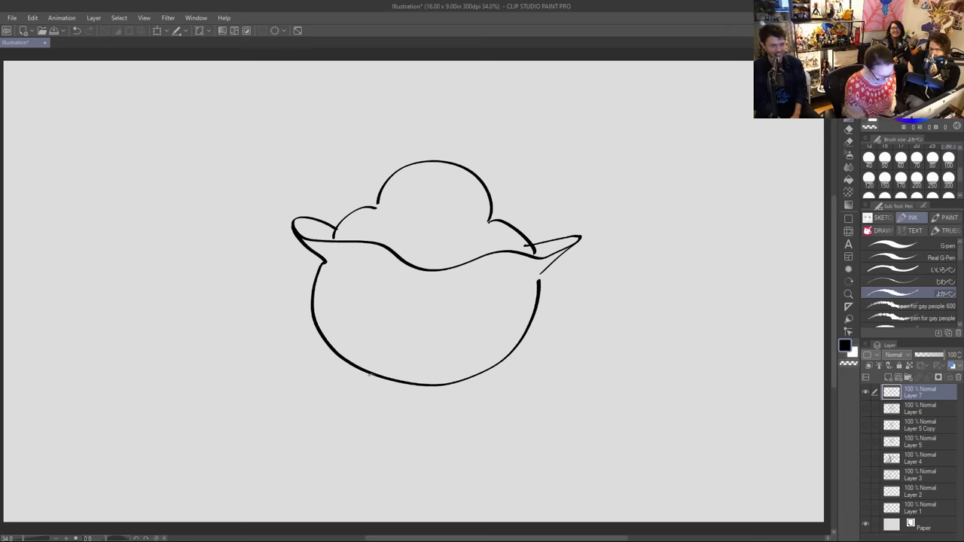
# Step: Ink two rounded feet with flat soles under the body, erasing the overlapping body lines and reshaping one foot's dome
pyautogui.moveTo(335, 366)
pyautogui.mouseDown()
pyautogui.moveTo(369, 375)
pyautogui.moveTo(372, 397)
pyautogui.moveTo(402, 387)
pyautogui.mouseUp()
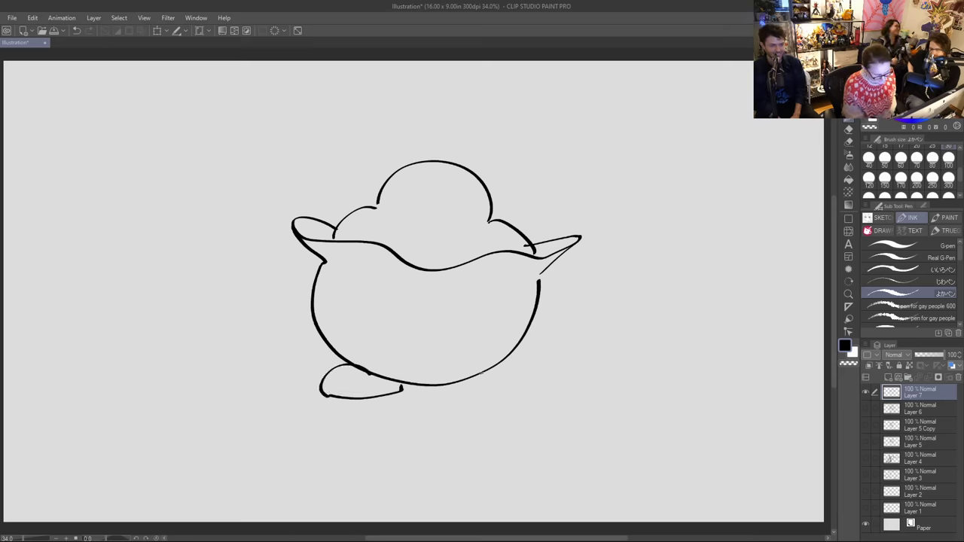
pyautogui.moveTo(465, 380)
pyautogui.mouseDown()
pyautogui.moveTo(476, 366)
pyautogui.moveTo(530, 392)
pyautogui.moveTo(439, 386)
pyautogui.mouseUp()
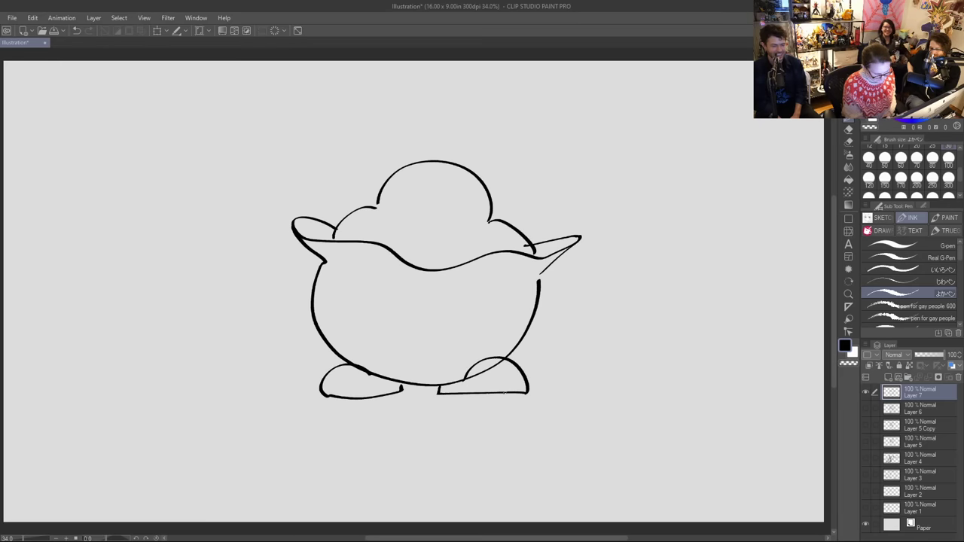
pyautogui.press('e')
pyautogui.moveTo(497, 372)
pyautogui.mouseDown()
pyautogui.moveTo(503, 366)
pyautogui.moveTo(455, 380)
pyautogui.mouseUp()
pyautogui.moveTo(368, 382)
pyautogui.mouseDown()
pyautogui.moveTo(326, 380)
pyautogui.moveTo(344, 373)
pyautogui.moveTo(325, 395)
pyautogui.moveTo(321, 381)
pyautogui.moveTo(380, 388)
pyautogui.mouseUp()
pyautogui.press('p')
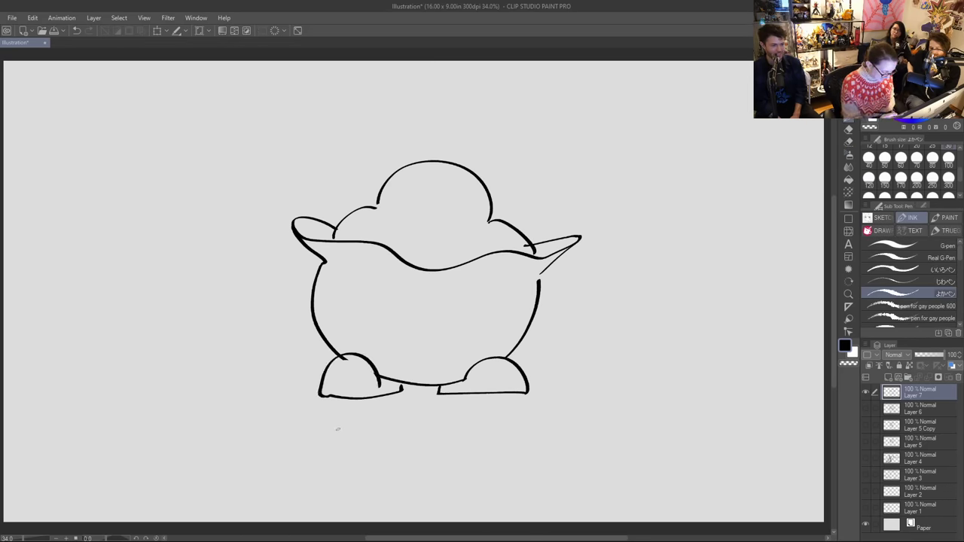
pyautogui.press('e')
pyautogui.moveTo(327, 404); pyautogui.dragTo(381, 390)
pyautogui.press('p')
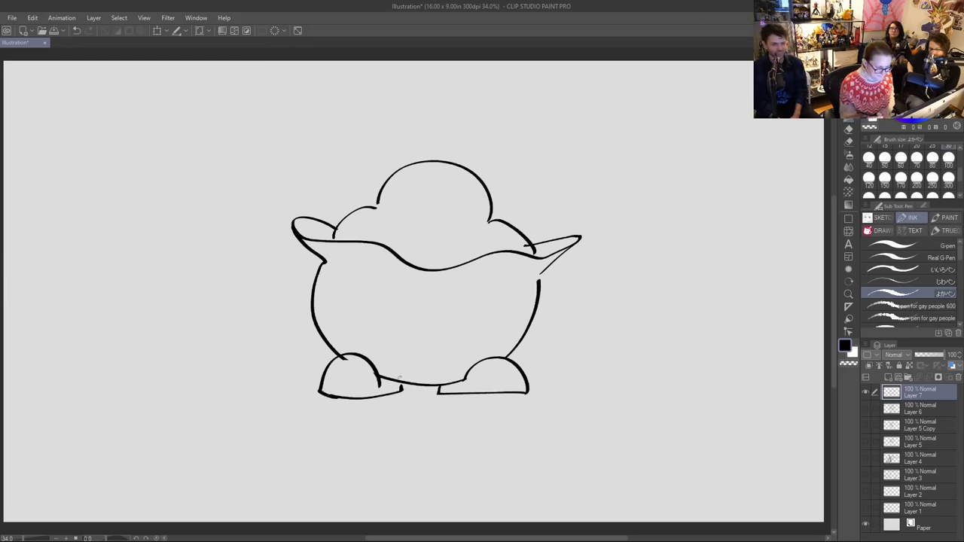
# Step: Ink four pairs of curved vertical stripes down the round body
pyautogui.moveTo(340, 271)
pyautogui.mouseDown()
pyautogui.moveTo(336, 342)
pyautogui.moveTo(355, 359)
pyautogui.mouseUp()
pyautogui.moveTo(391, 284)
pyautogui.mouseDown()
pyautogui.moveTo(400, 369)
pyautogui.moveTo(413, 370)
pyautogui.mouseUp()
pyautogui.moveTo(462, 287)
pyautogui.mouseDown()
pyautogui.moveTo(452, 366)
pyautogui.moveTo(461, 377)
pyautogui.mouseUp()
pyautogui.moveTo(512, 275)
pyautogui.mouseDown()
pyautogui.moveTo(490, 359)
pyautogui.moveTo(498, 358)
pyautogui.mouseUp()
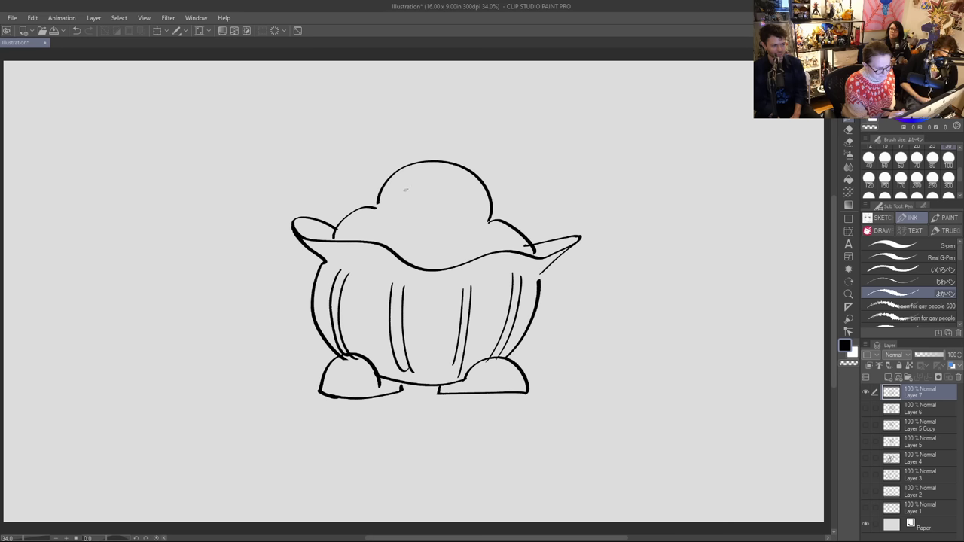
# Step: Ink two thick, sadly slanted eye strokes on the head and a large bean-shaped open mouth below them
pyautogui.moveTo(399, 194)
pyautogui.mouseDown()
pyautogui.moveTo(418, 181)
pyautogui.moveTo(464, 197)
pyautogui.mouseUp()
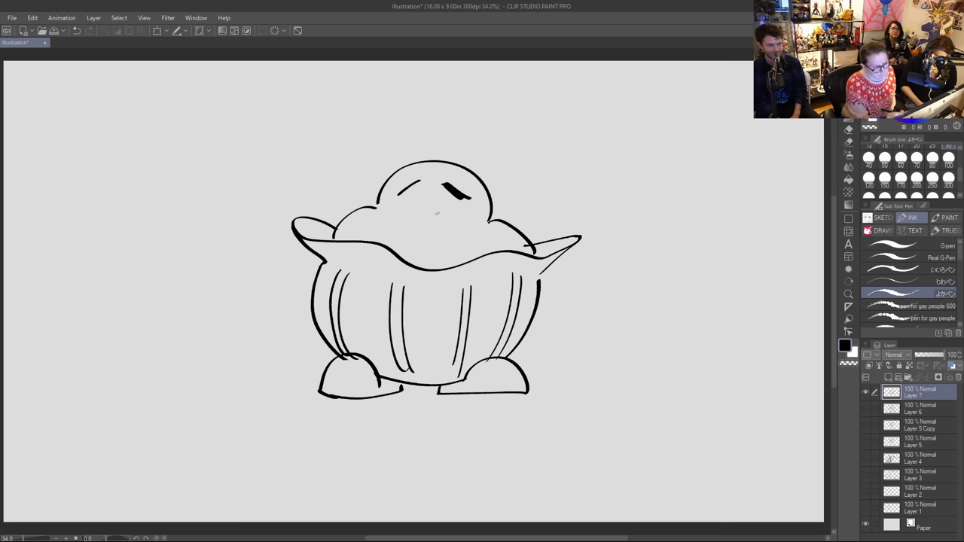
pyautogui.moveTo(398, 193); pyautogui.dragTo(422, 179)
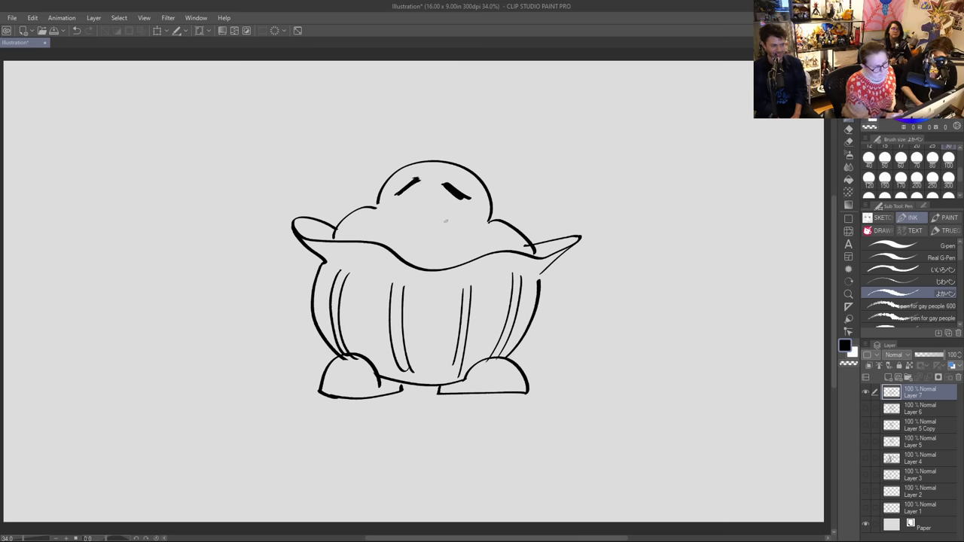
pyautogui.moveTo(471, 244)
pyautogui.mouseDown()
pyautogui.moveTo(396, 218)
pyautogui.moveTo(394, 236)
pyautogui.moveTo(445, 252)
pyautogui.moveTo(473, 238)
pyautogui.mouseUp()
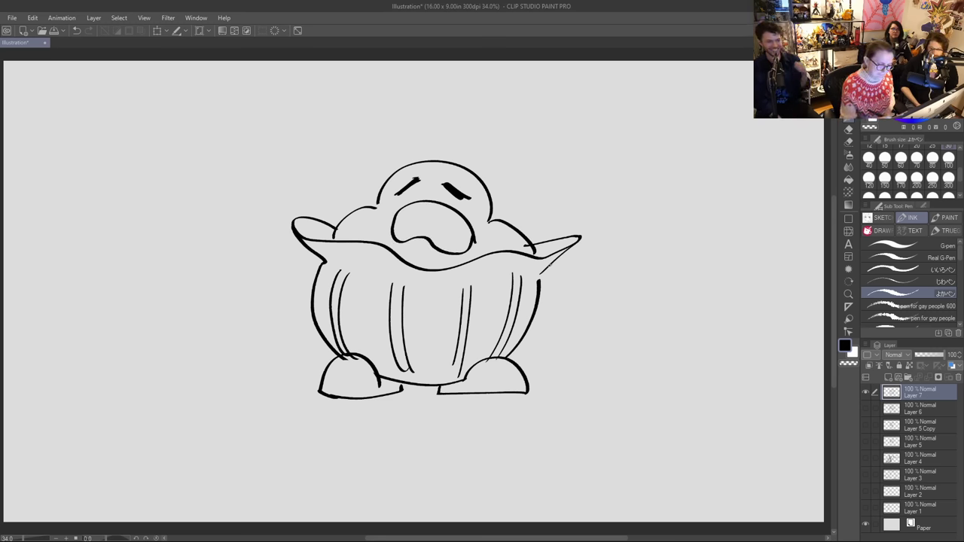
# Step: Ink two drooping arms with rounded hands beside the body, and move the whole character to the lower left of the canvas
pyautogui.moveTo(549, 265)
pyautogui.mouseDown()
pyautogui.moveTo(576, 311)
pyautogui.moveTo(565, 329)
pyautogui.moveTo(578, 338)
pyautogui.moveTo(548, 331)
pyautogui.mouseUp()
pyautogui.moveTo(313, 253)
pyautogui.mouseDown()
pyautogui.moveTo(281, 325)
pyautogui.moveTo(317, 338)
pyautogui.mouseUp()
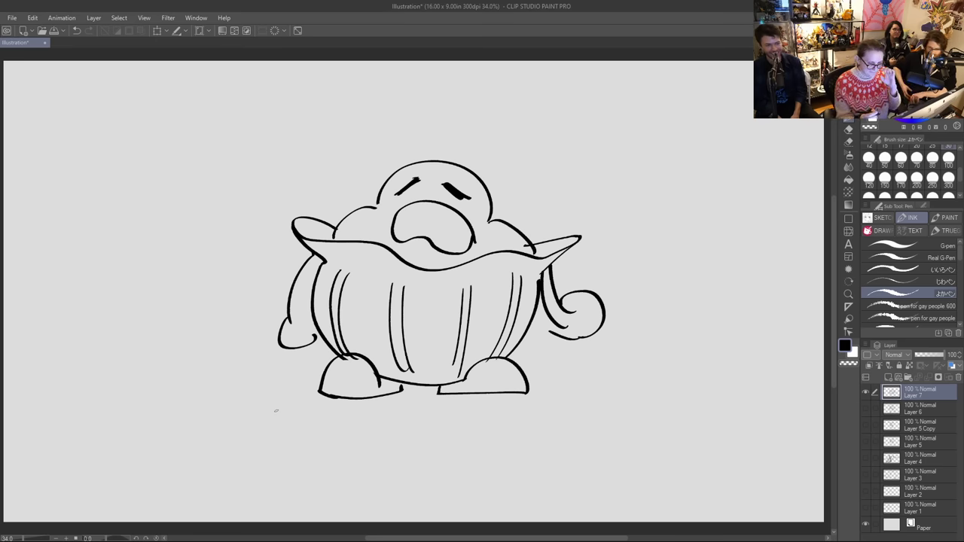
pyautogui.press('k')
pyautogui.moveTo(437, 279)
pyautogui.mouseDown()
pyautogui.moveTo(295, 339)
pyautogui.moveTo(258, 341)
pyautogui.mouseUp()
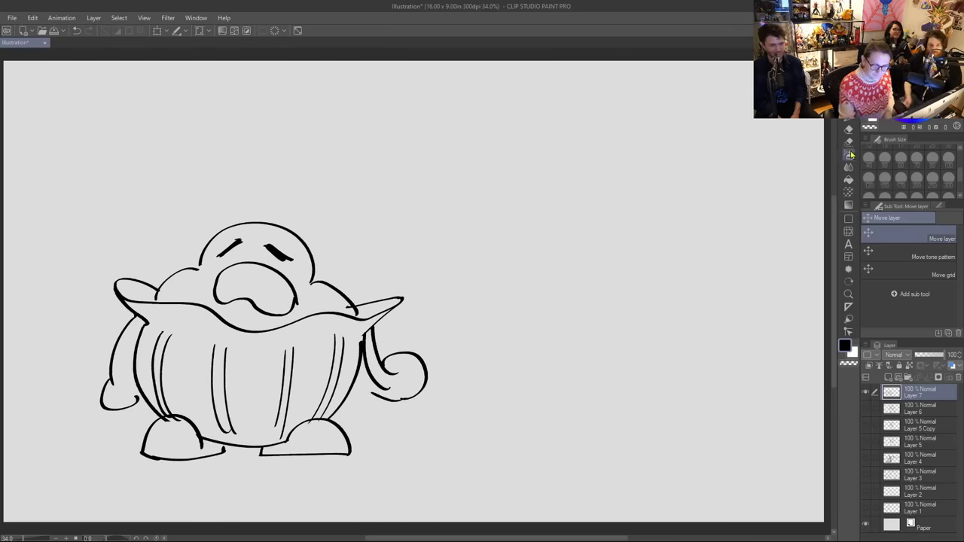
pyautogui.press('p')
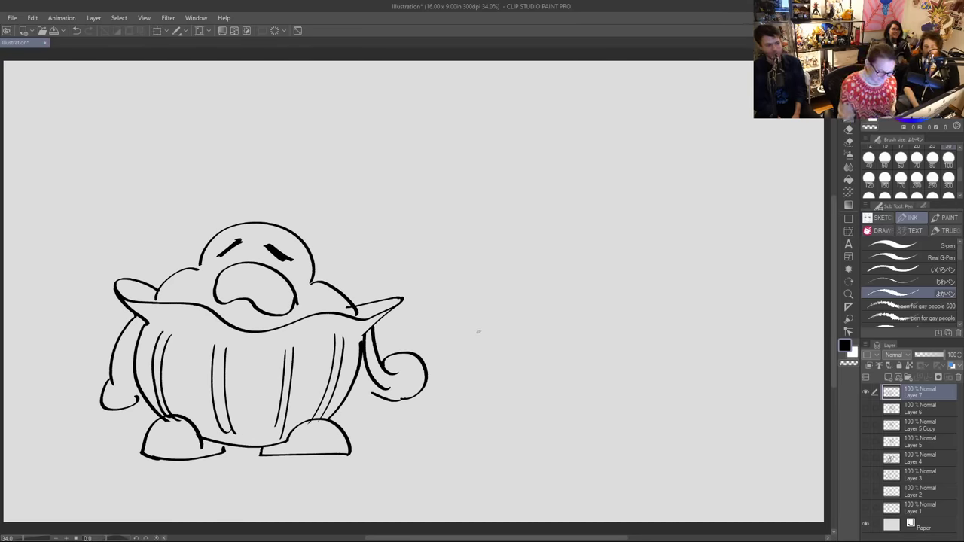
# Step: Ink a second character beside the first, with a domed head, two side bulges, a pointed-ended curved rim and a rounded bowl body
pyautogui.moveTo(476, 324)
pyautogui.mouseDown()
pyautogui.moveTo(492, 267)
pyautogui.moveTo(621, 207)
pyautogui.moveTo(653, 332)
pyautogui.mouseUp()
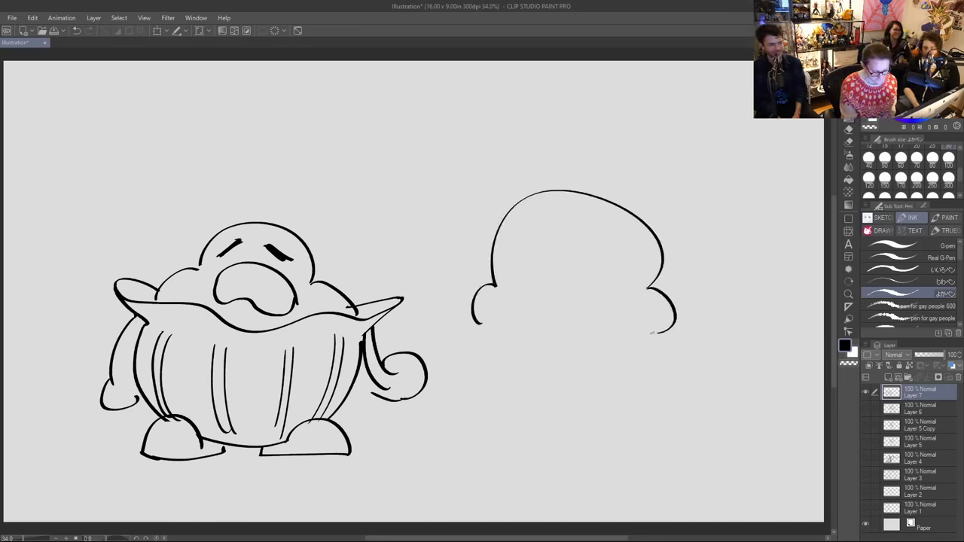
pyautogui.moveTo(476, 324)
pyautogui.mouseDown()
pyautogui.moveTo(489, 335)
pyautogui.moveTo(657, 330)
pyautogui.mouseUp()
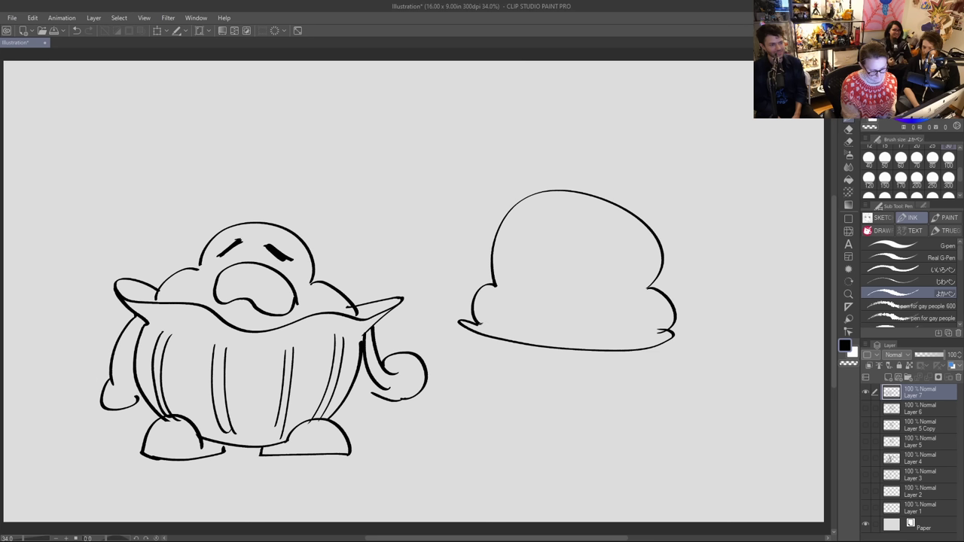
pyautogui.moveTo(480, 321); pyautogui.dragTo(500, 337)
pyautogui.moveTo(646, 346); pyautogui.dragTo(662, 331)
pyautogui.moveTo(468, 328)
pyautogui.mouseDown()
pyautogui.moveTo(519, 399)
pyautogui.moveTo(621, 405)
pyautogui.moveTo(672, 341)
pyautogui.mouseUp()
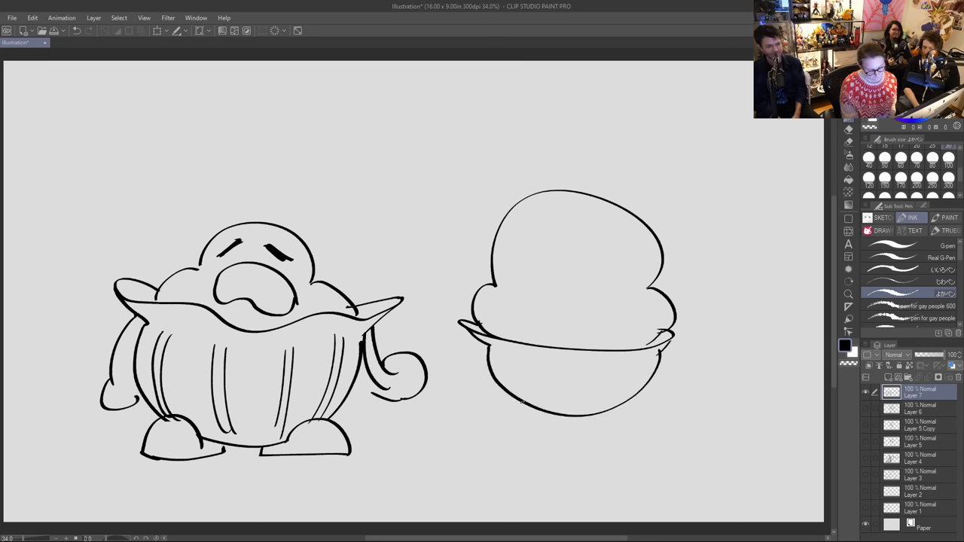
# Step: Ink two rounded feet under the second character's bowl and four short vertical stripes down its front
pyautogui.moveTo(522, 404)
pyautogui.mouseDown()
pyautogui.moveTo(483, 408)
pyautogui.moveTo(497, 430)
pyautogui.moveTo(650, 417)
pyautogui.moveTo(643, 429)
pyautogui.moveTo(591, 429)
pyautogui.mouseUp()
pyautogui.moveTo(506, 348); pyautogui.dragTo(520, 390)
pyautogui.moveTo(552, 363); pyautogui.dragTo(564, 399)
pyautogui.moveTo(592, 367); pyautogui.dragTo(587, 404)
pyautogui.moveTo(635, 367); pyautogui.dragTo(628, 393)
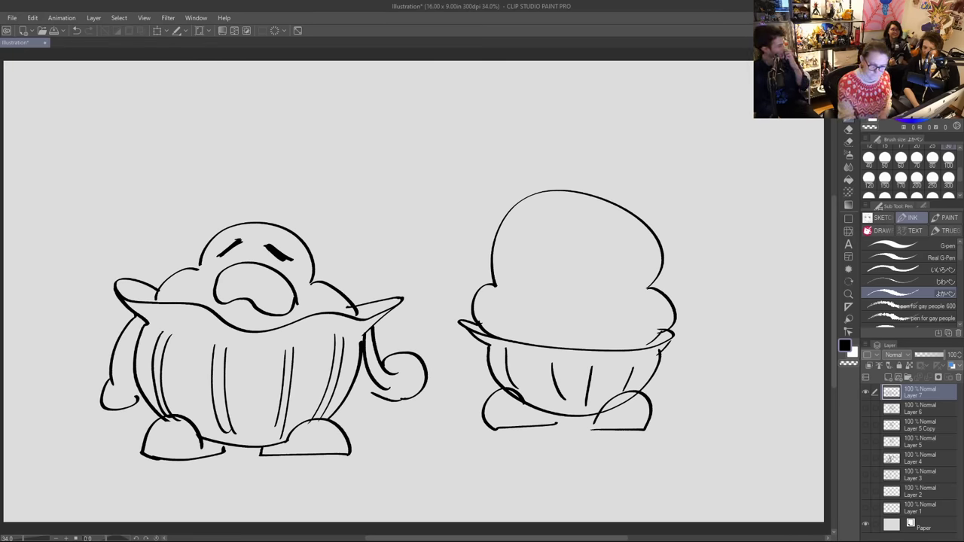
# Step: Lasso the second character's head and side bulges, move them straight up clear of the bowl, and deselect
pyautogui.press('m')
pyautogui.moveTo(682, 220)
pyautogui.mouseDown()
pyautogui.moveTo(687, 314)
pyautogui.moveTo(651, 344)
pyautogui.moveTo(517, 309)
pyautogui.mouseUp()
pyautogui.moveTo(512, 330)
pyautogui.mouseDown()
pyautogui.moveTo(474, 320)
pyautogui.moveTo(701, 190)
pyautogui.mouseUp()
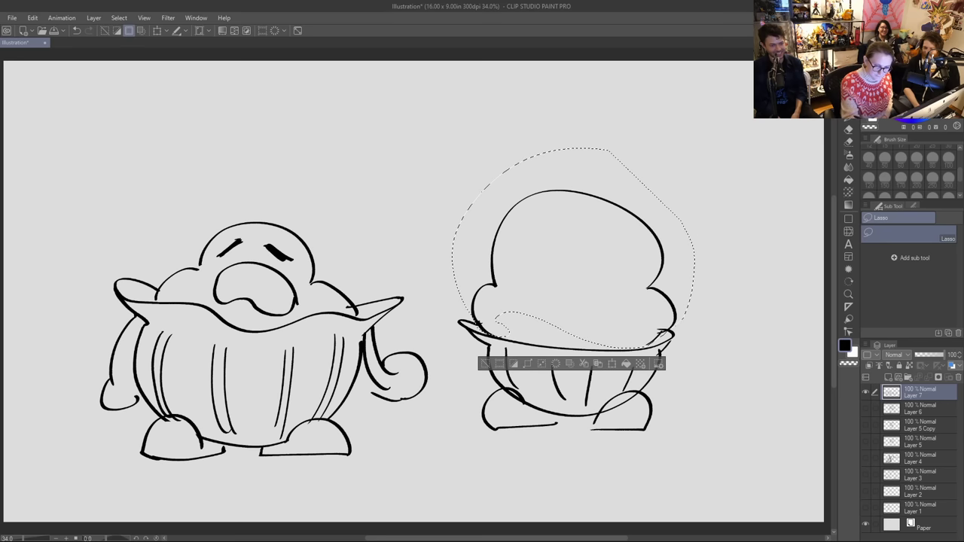
pyautogui.press('k')
pyautogui.moveTo(653, 293); pyautogui.dragTo(657, 228)
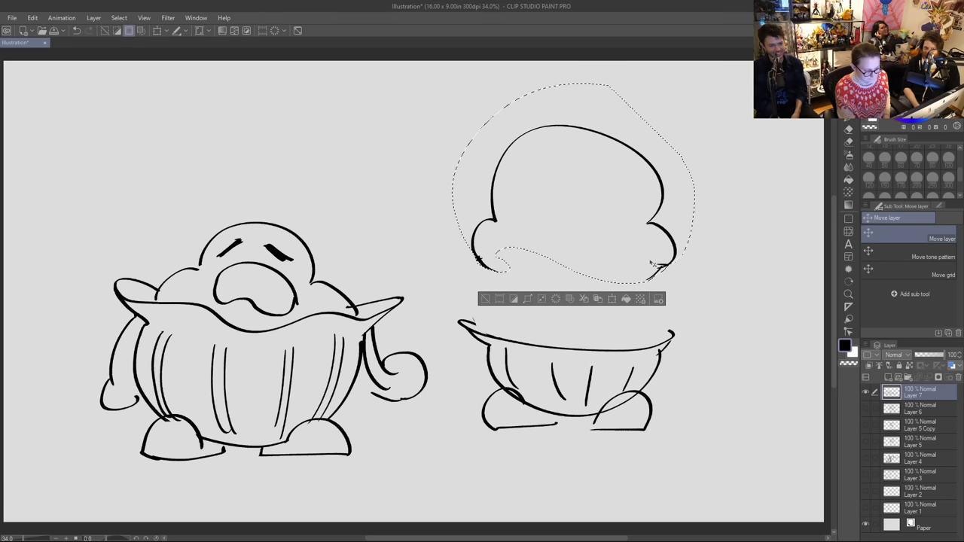
pyautogui.hotkey('ctrl', 'd')
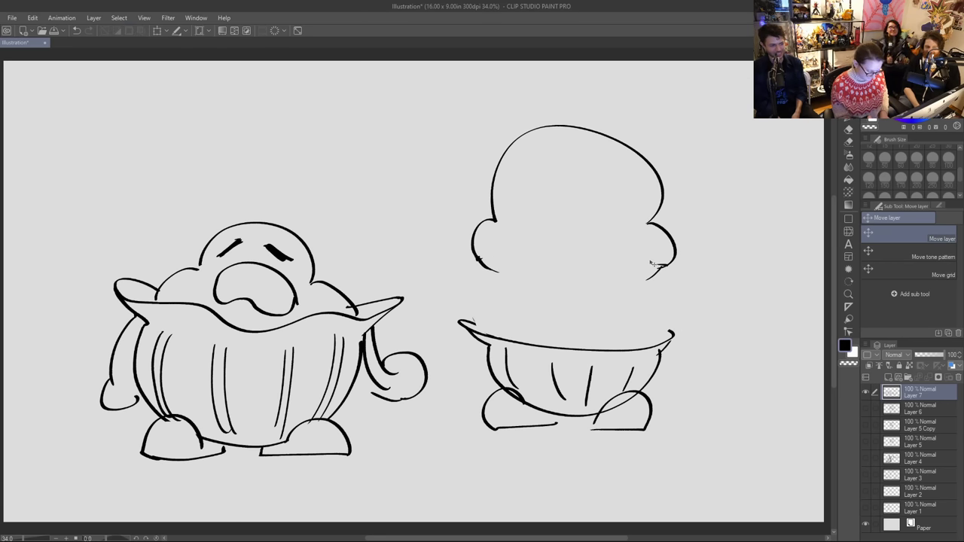
# Step: Ink a wide curved line closing the underside of the raised head between its two side bulges
pyautogui.press('p')
pyautogui.moveTo(489, 269)
pyautogui.mouseDown()
pyautogui.moveTo(570, 291)
pyautogui.moveTo(673, 253)
pyautogui.mouseUp()
pyautogui.press('b')
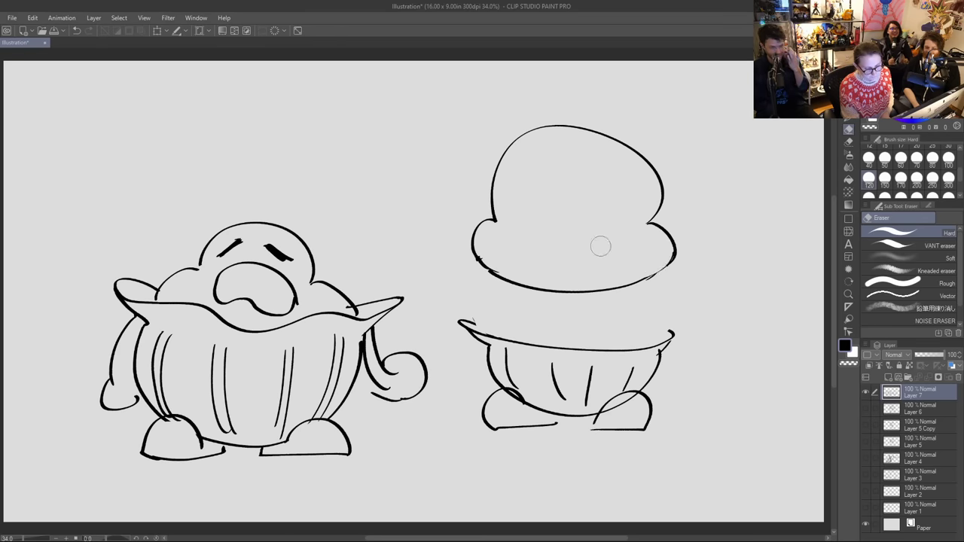
pyautogui.press('b')
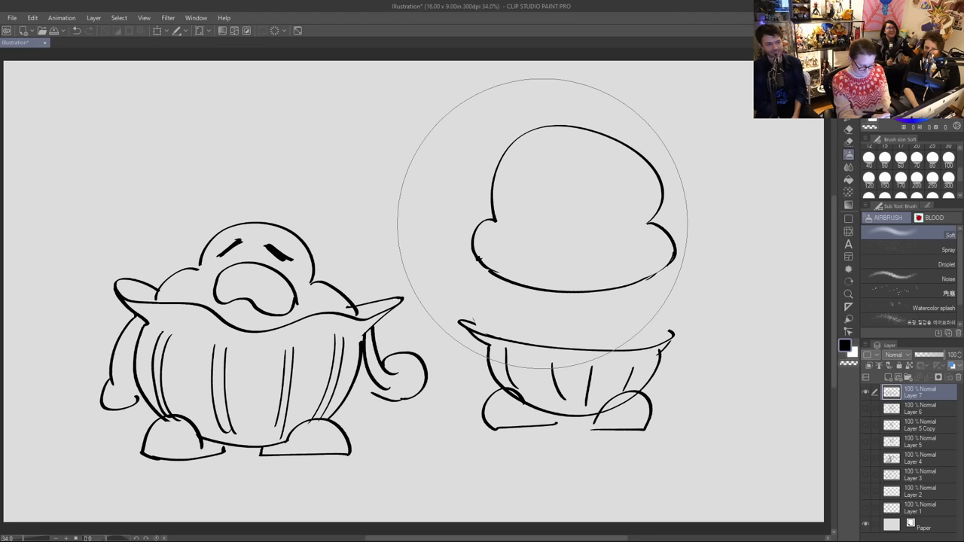
# Step: Ink two small round staring eyes on the raised head, thickening each with heavy scribbled rings
pyautogui.press('p')
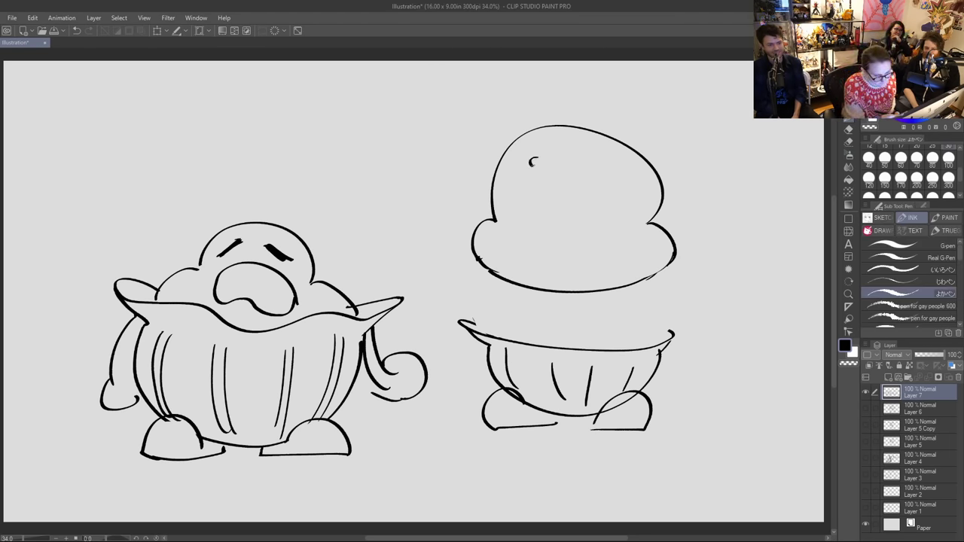
pyautogui.moveTo(535, 165); pyautogui.dragTo(538, 158)
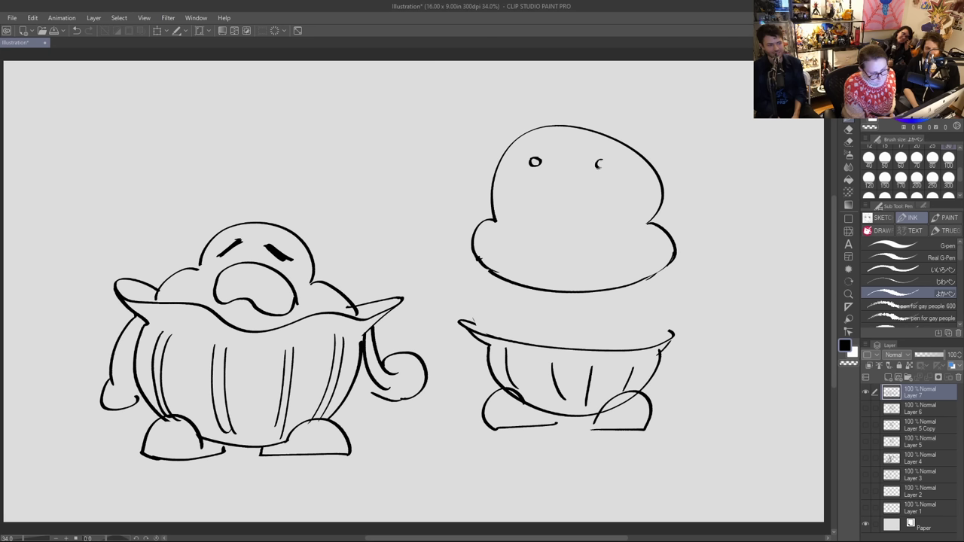
pyautogui.moveTo(599, 167); pyautogui.dragTo(598, 155)
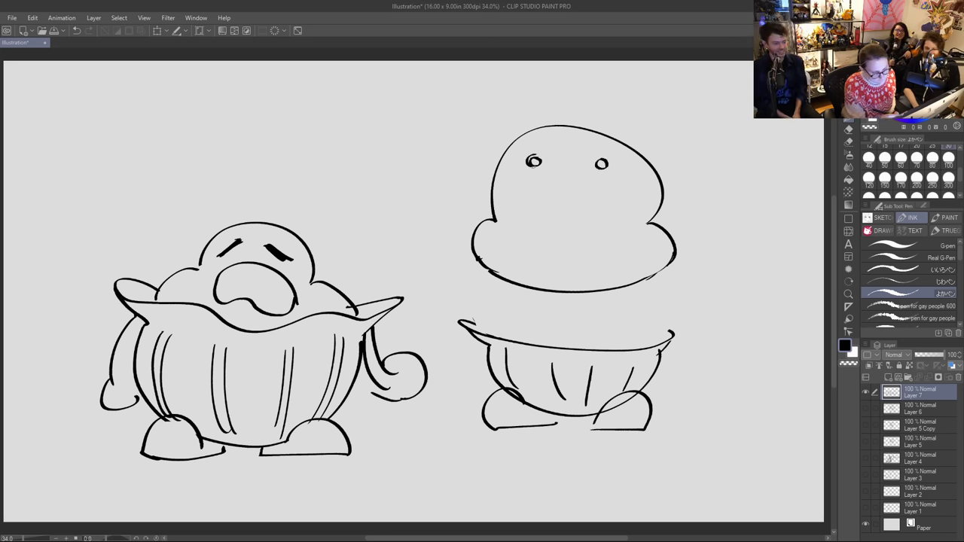
pyautogui.moveTo(537, 156); pyautogui.dragTo(536, 170)
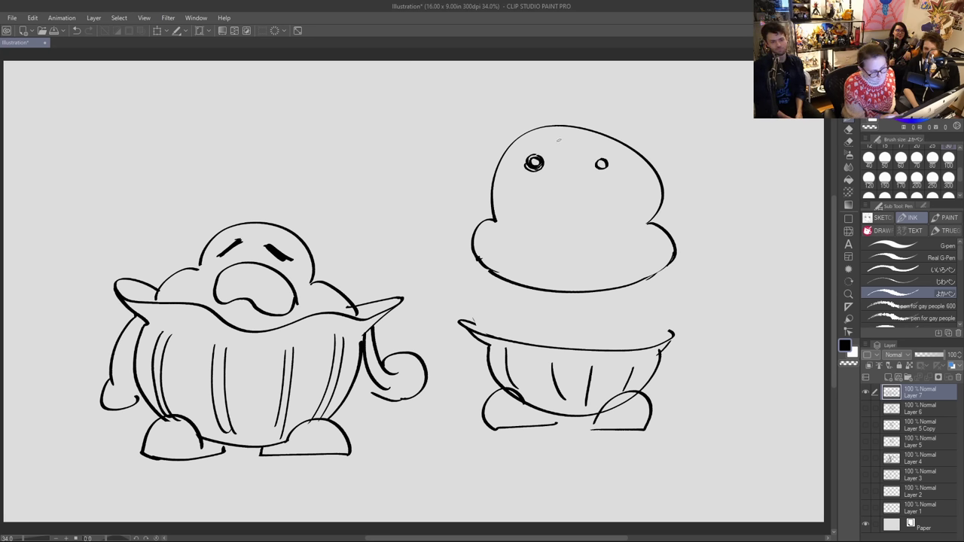
pyautogui.moveTo(601, 158)
pyautogui.mouseDown()
pyautogui.moveTo(592, 174)
pyautogui.moveTo(610, 175)
pyautogui.moveTo(592, 158)
pyautogui.mouseUp()
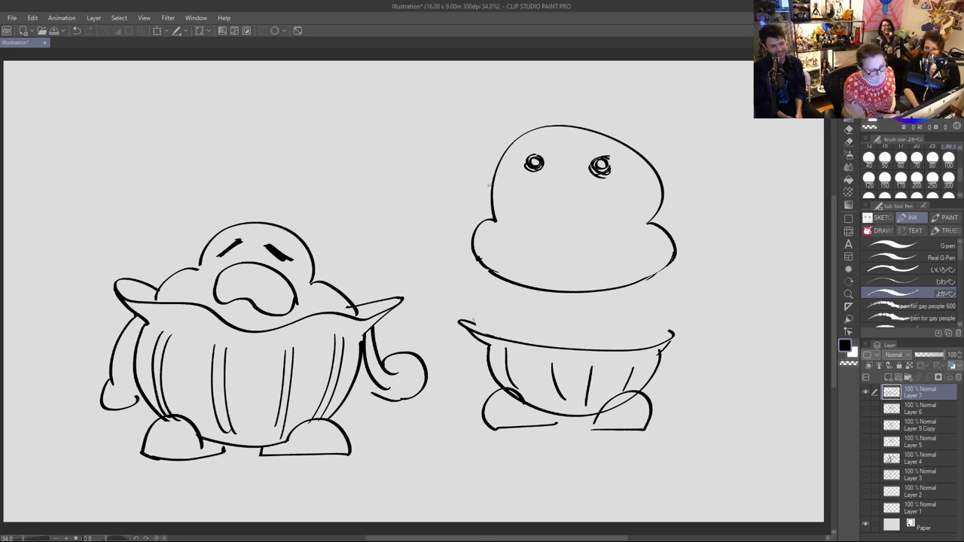
# Step: Ink two thin outstretched arms with open, fingered hands from the side bulges, and undo a trial stroke below the eyes
pyautogui.moveTo(476, 234)
pyautogui.mouseDown()
pyautogui.moveTo(421, 217)
pyautogui.moveTo(411, 197)
pyautogui.moveTo(381, 204)
pyautogui.moveTo(368, 227)
pyautogui.moveTo(414, 220)
pyautogui.mouseUp()
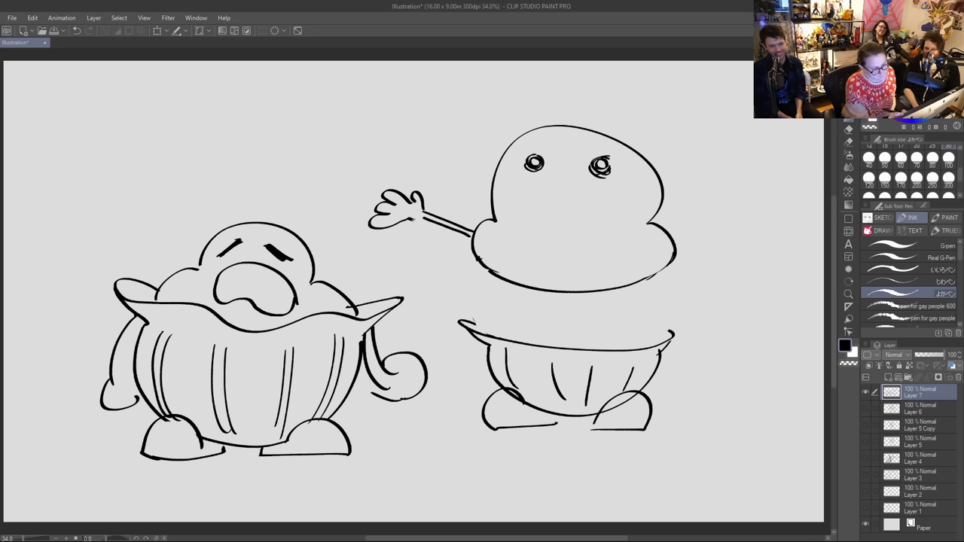
pyautogui.moveTo(671, 237)
pyautogui.mouseDown()
pyautogui.moveTo(716, 201)
pyautogui.moveTo(740, 202)
pyautogui.moveTo(753, 216)
pyautogui.moveTo(680, 238)
pyautogui.mouseUp()
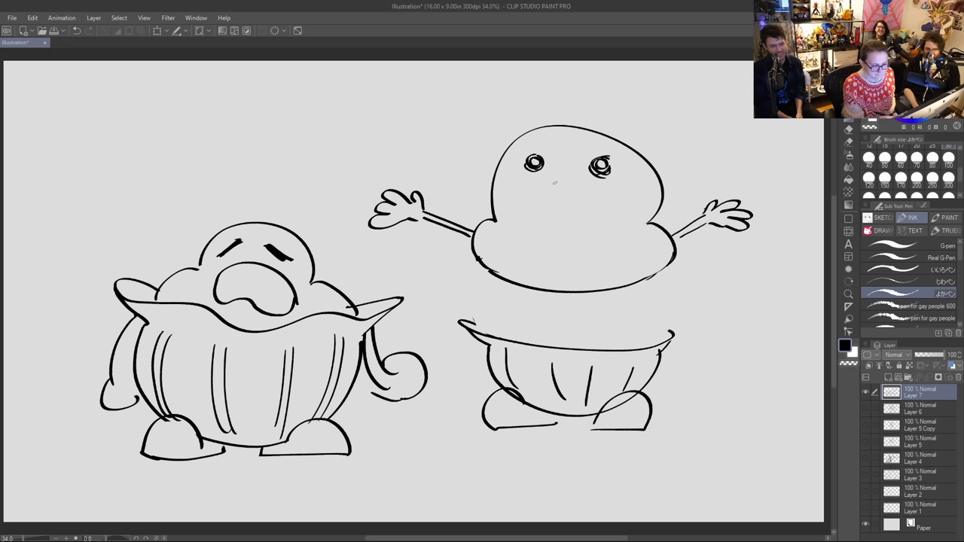
pyautogui.moveTo(554, 183); pyautogui.dragTo(576, 186)
pyautogui.hotkey('ctrl', 'z')
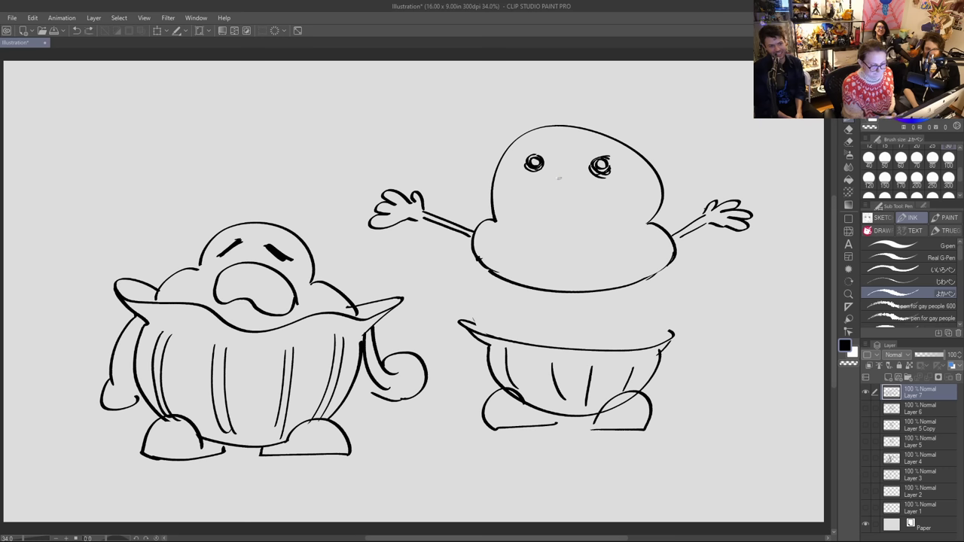